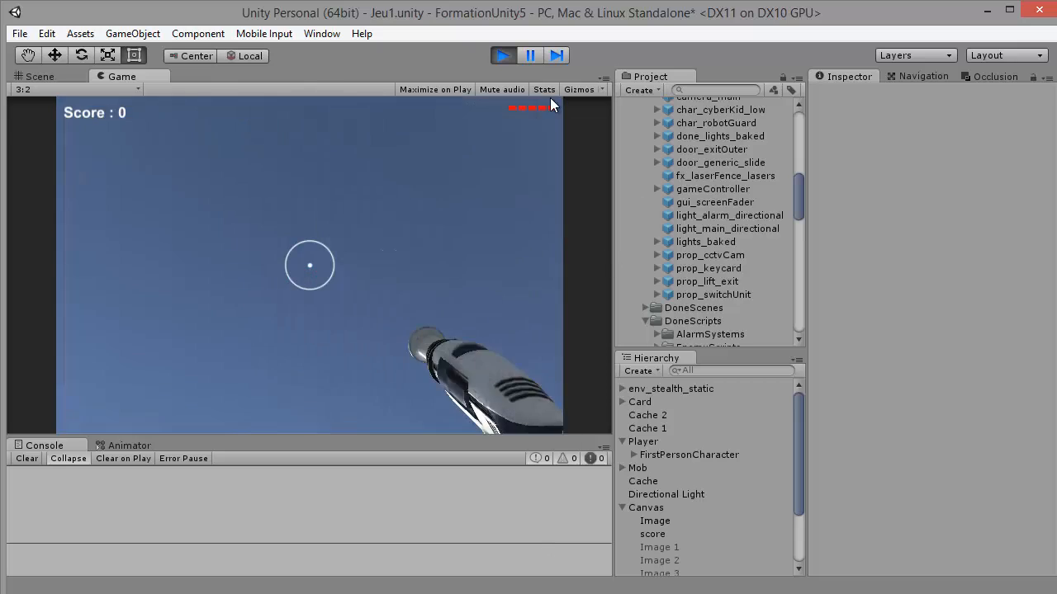
- Stop the running game and review the switch statement that updates the MaBarre life bar in Player.cs in MonoDevelop
left_click(502, 55)
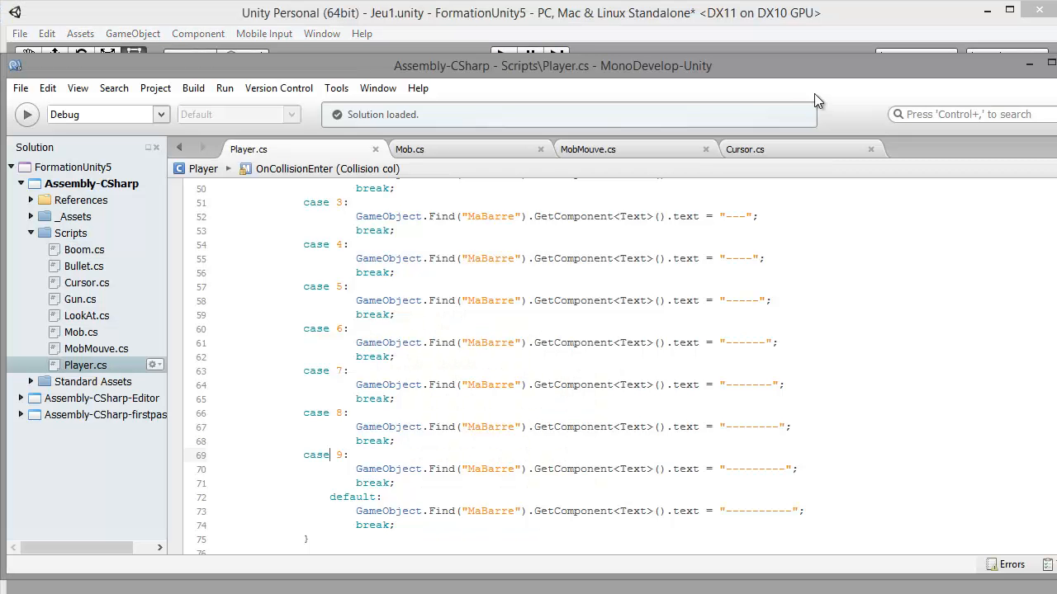
scroll(345, 273, "up", 4)
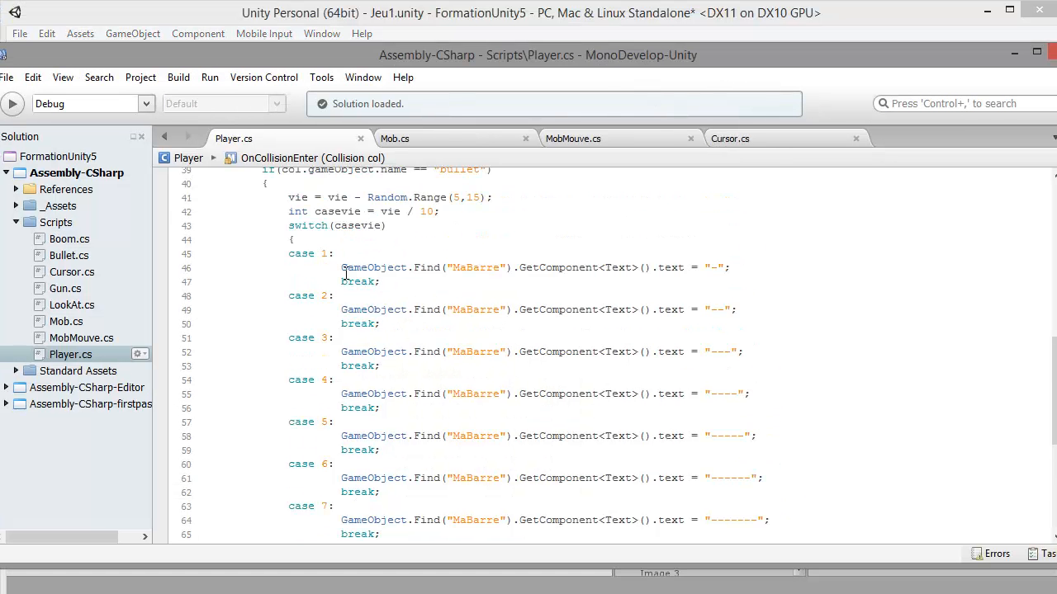
left_click_drag(290, 229, 468, 382)
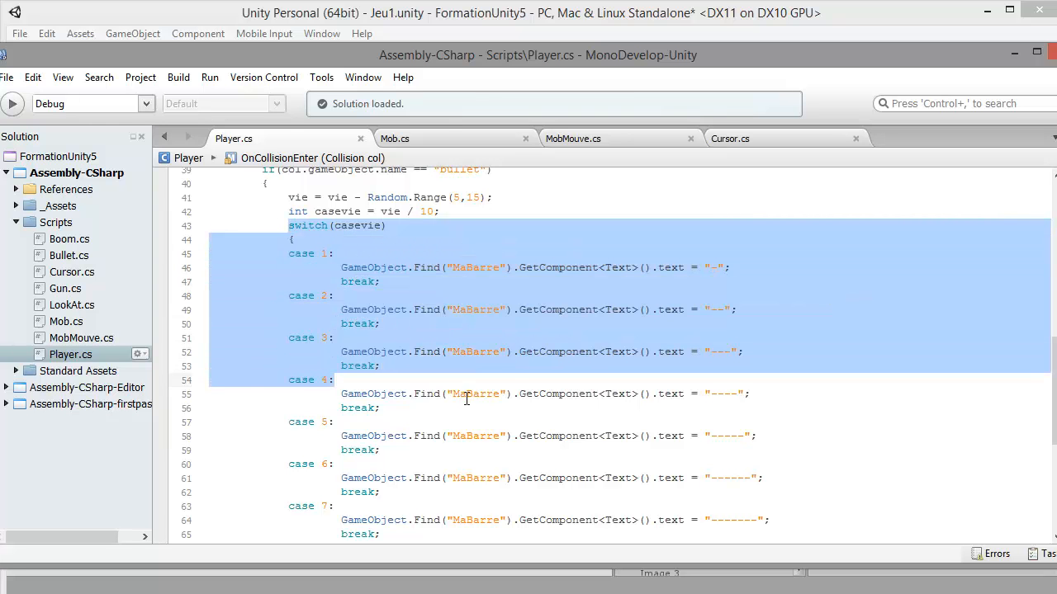
left_click(597, 229)
scroll(402, 307, "down", 6)
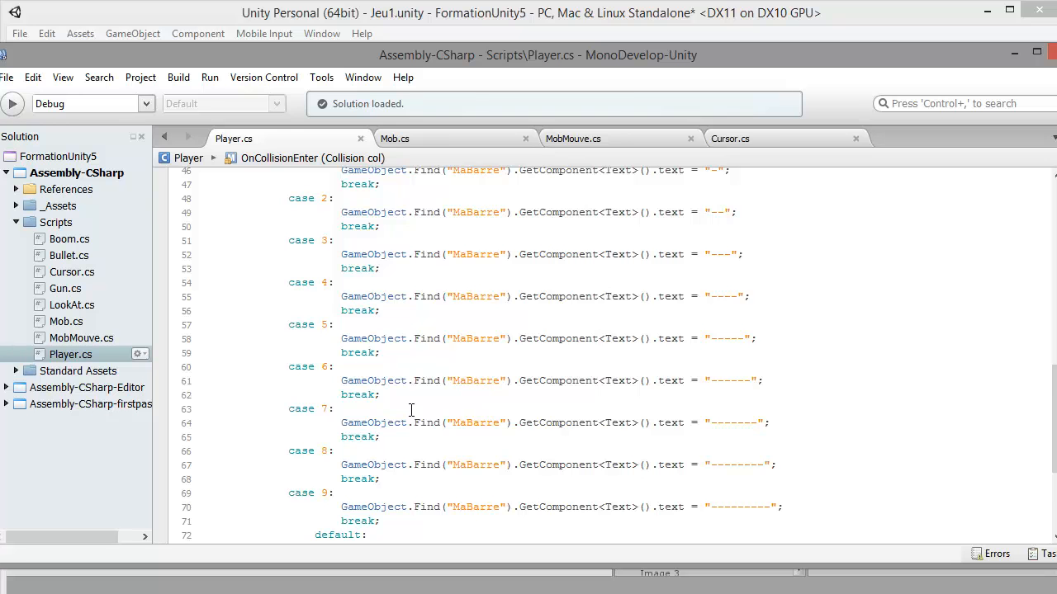
scroll(424, 423, "up", 7)
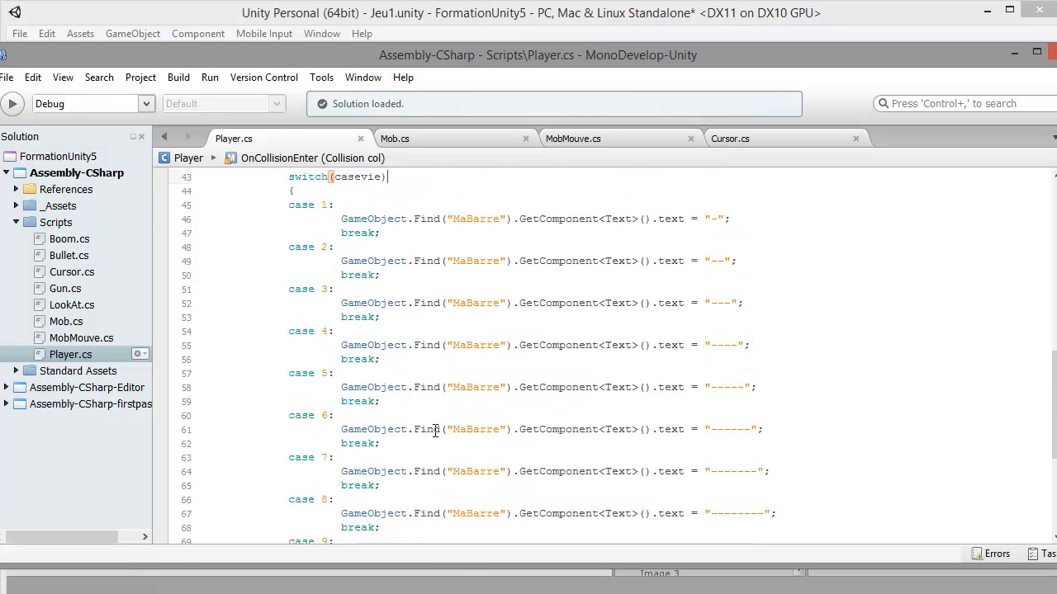
left_click(701, 18)
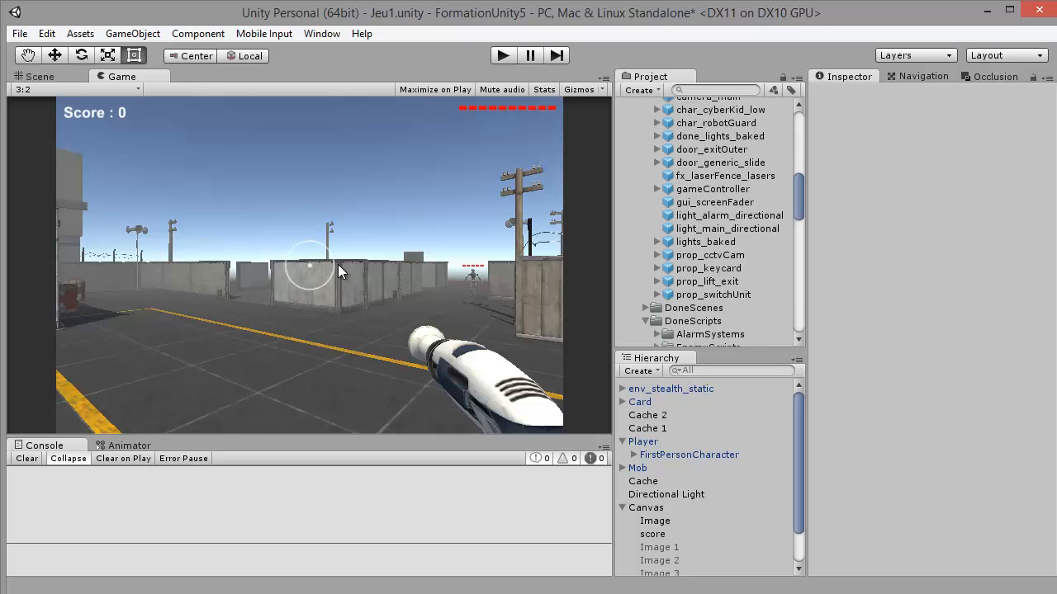
- Examine the Jeu1 level in the Scene view, including the UI canvas, the Card object and the surrounding yard
left_click(59, 78)
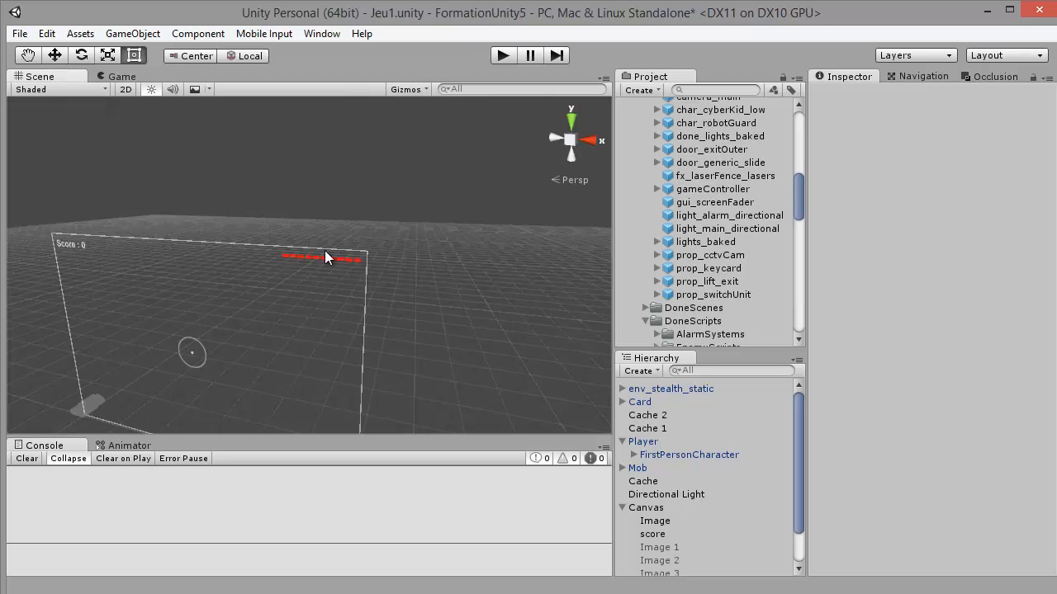
right_click_drag(370, 270, 248, 313)
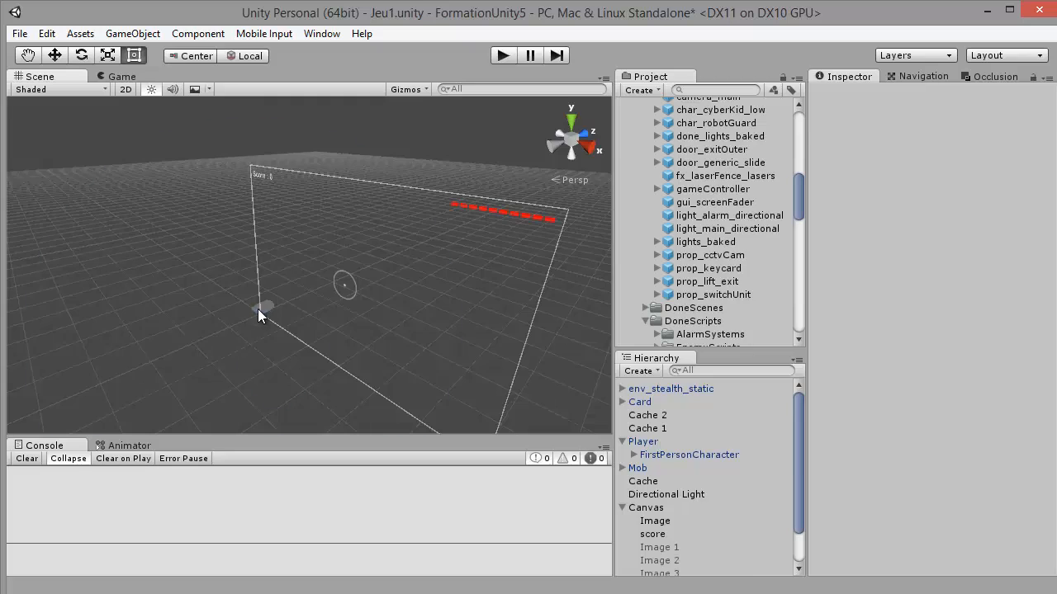
left_click(258, 309)
key("f")
right_click_drag(289, 318, 408, 286)
scroll(408, 281, "down", 3)
middle_click_drag(338, 291, 0, 420)
middle_click_drag(544, 264, 165, 199)
scroll(409, 303, "up", 5)
left_click(394, 284)
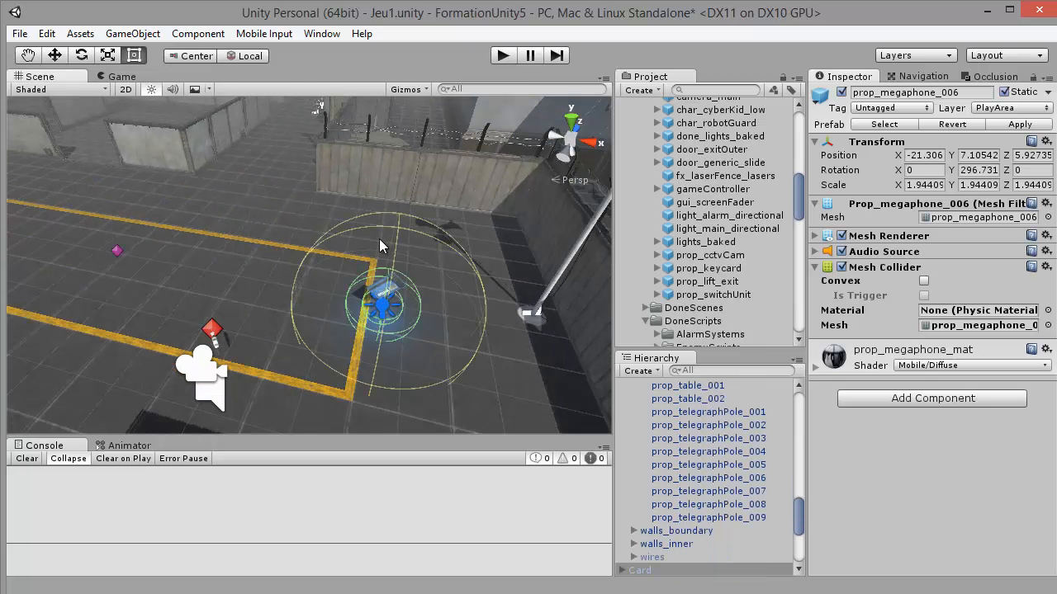
scroll(344, 250, "up", 3)
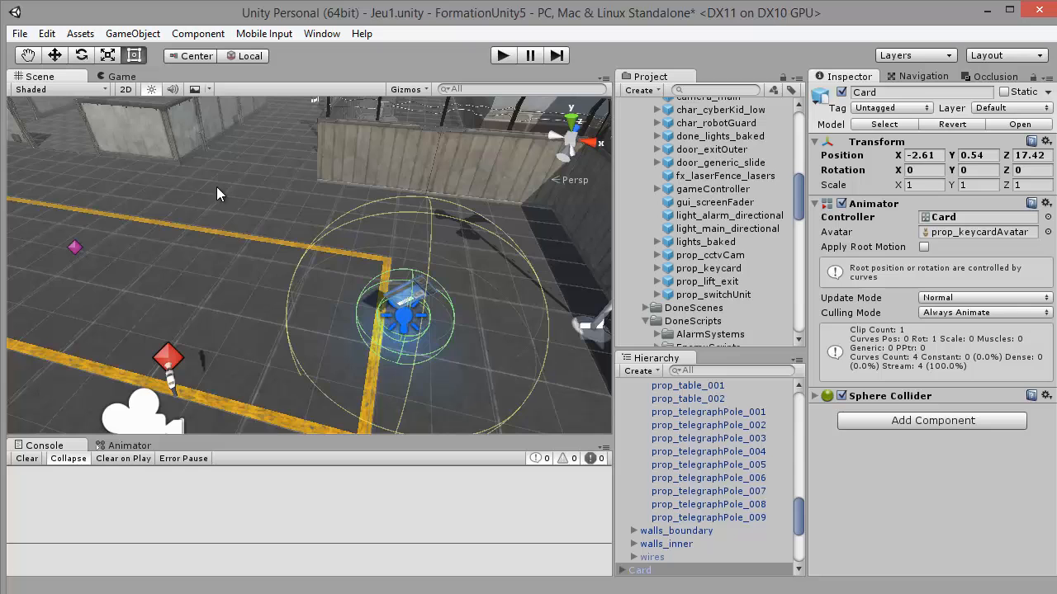
middle_click_drag(381, 316, 520, 380)
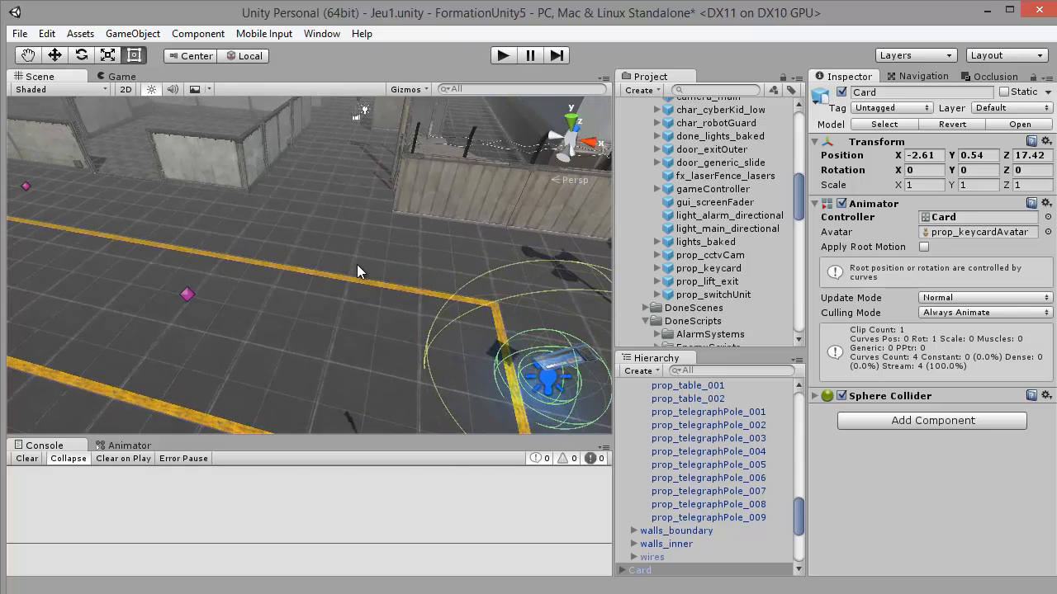
right_click_drag(358, 272, 277, 244)
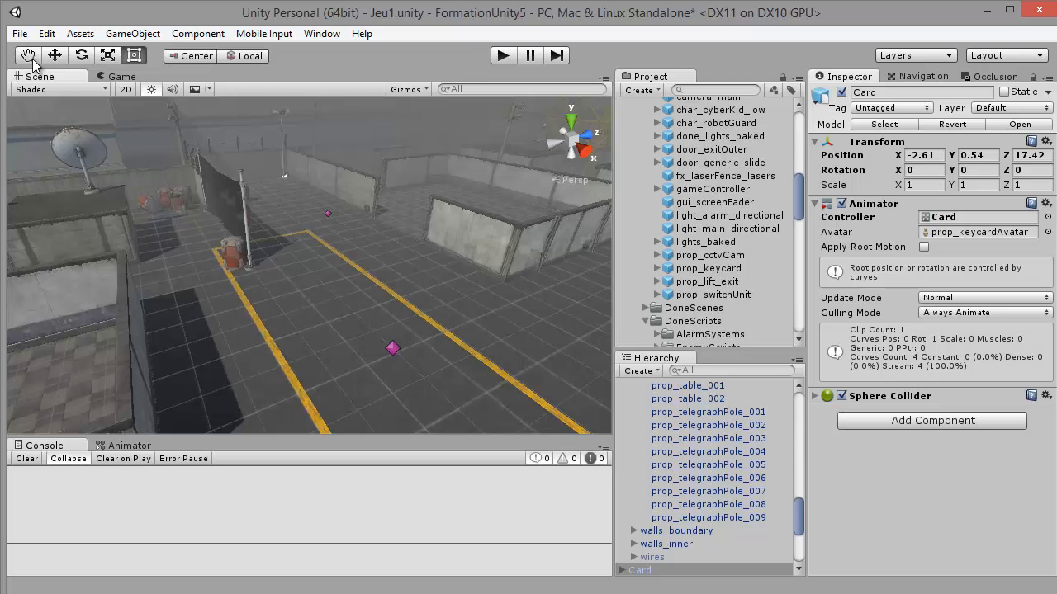
- Create a new empty scene, saving the changes made to Jeu1
key("ctrl+n")
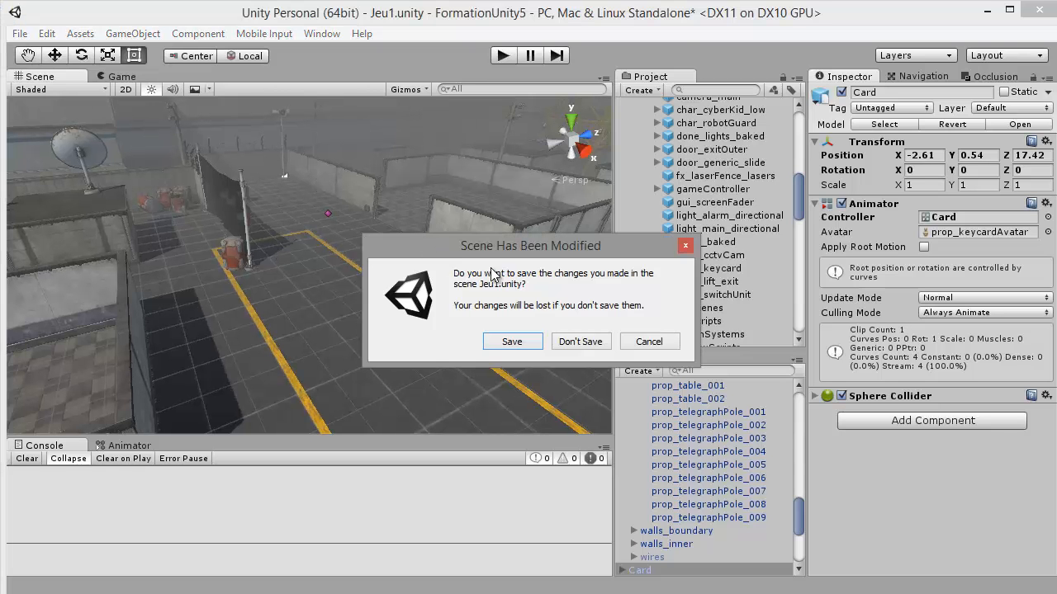
left_click(516, 341)
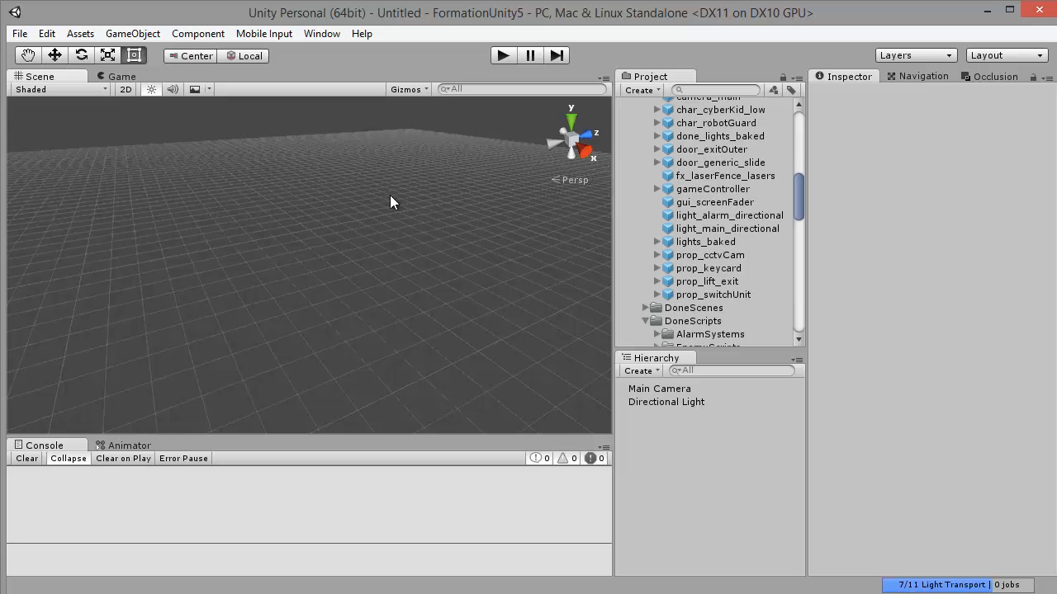
right_click_drag(401, 326, 607, 402)
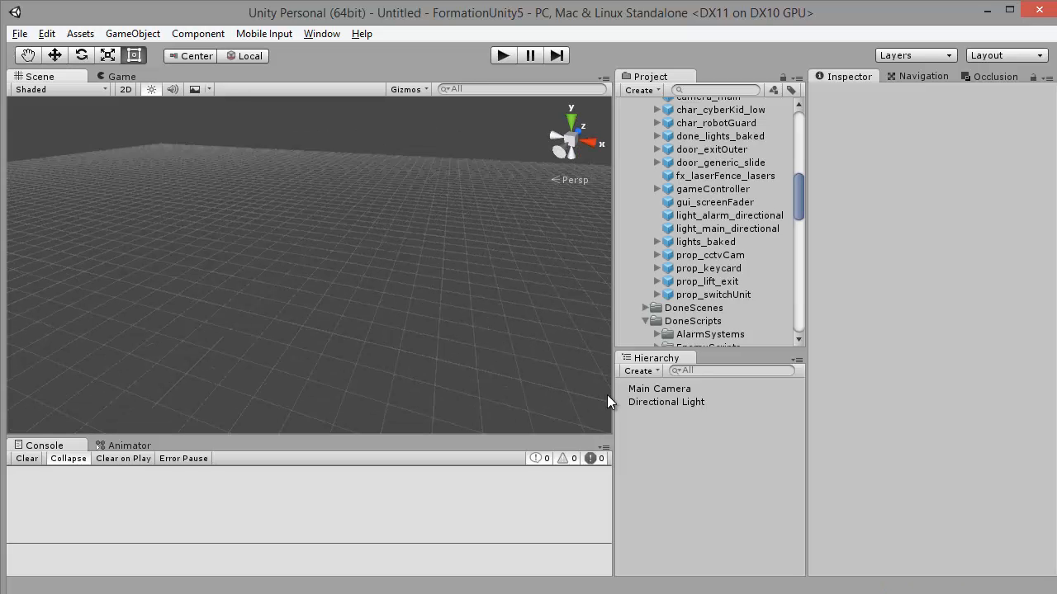
- Frame Main Camera in the Scene view and add a UI Panel to the new scene
double_click(654, 389)
scroll(369, 210, "up", 10)
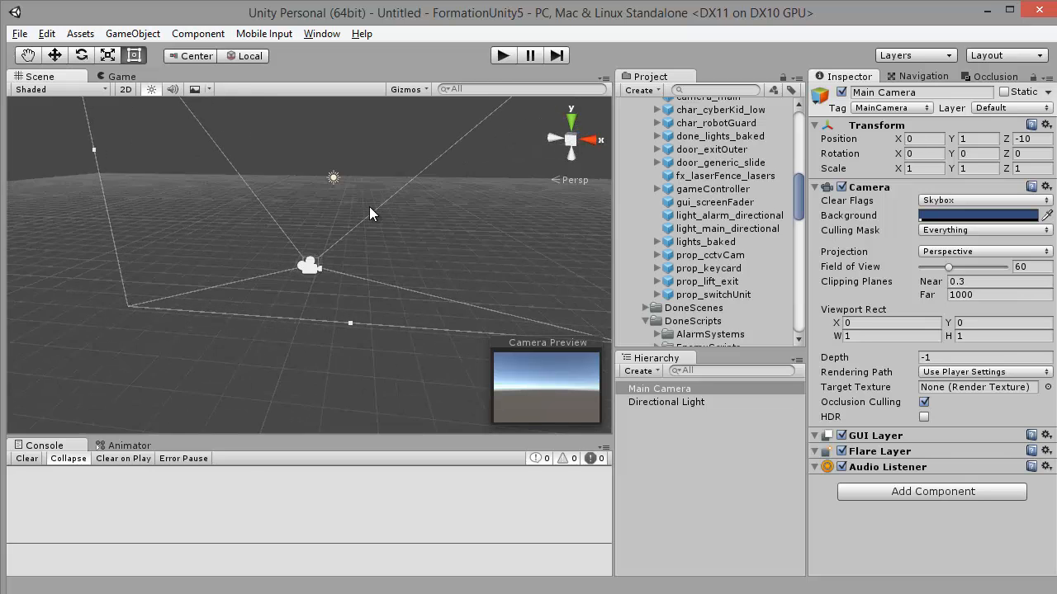
scroll(360, 207, "up", 3)
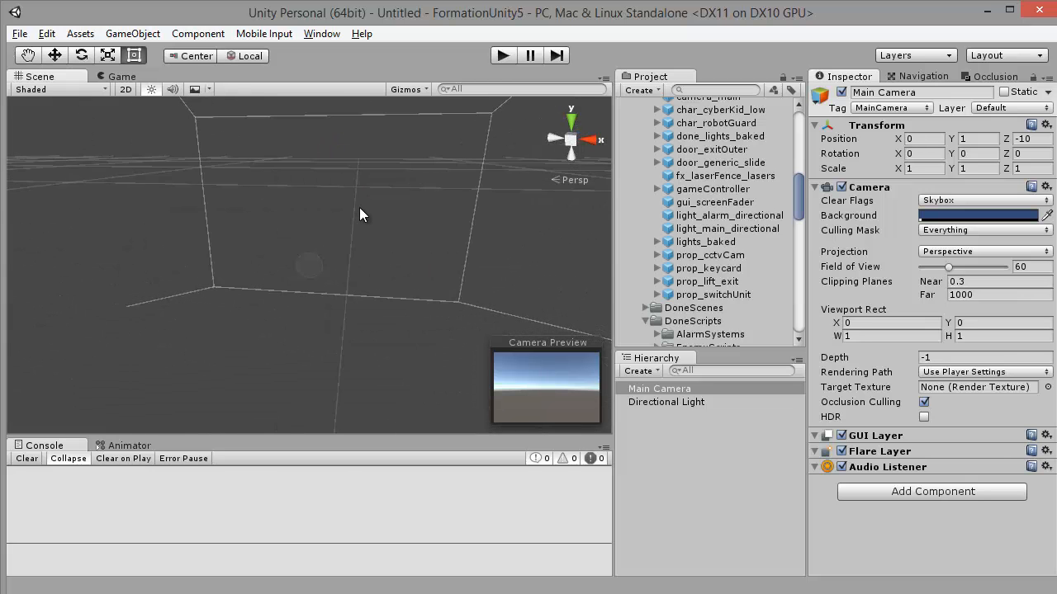
left_click(133, 34)
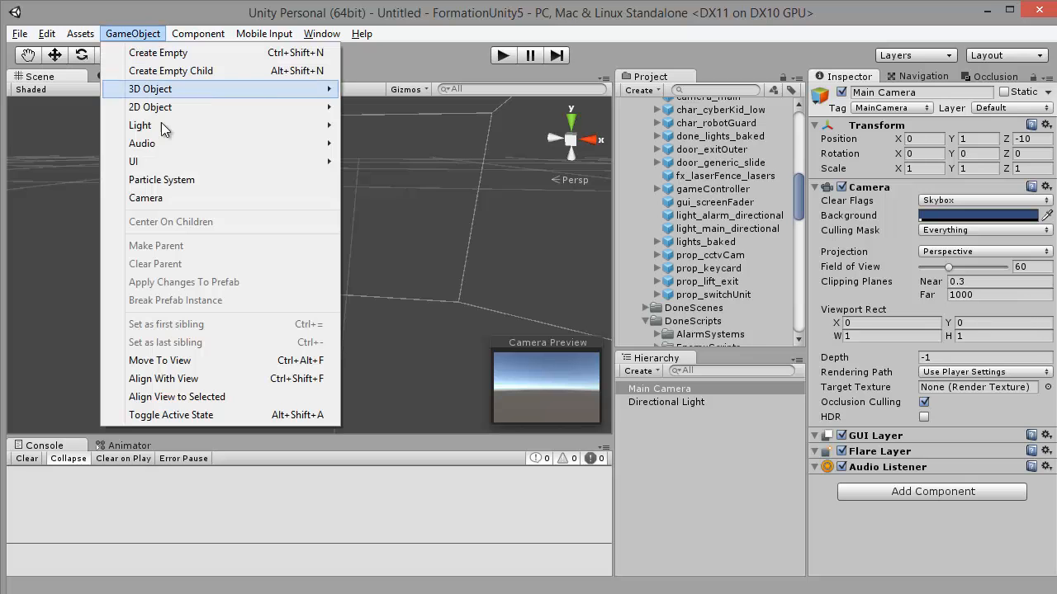
mouse_move(166, 165)
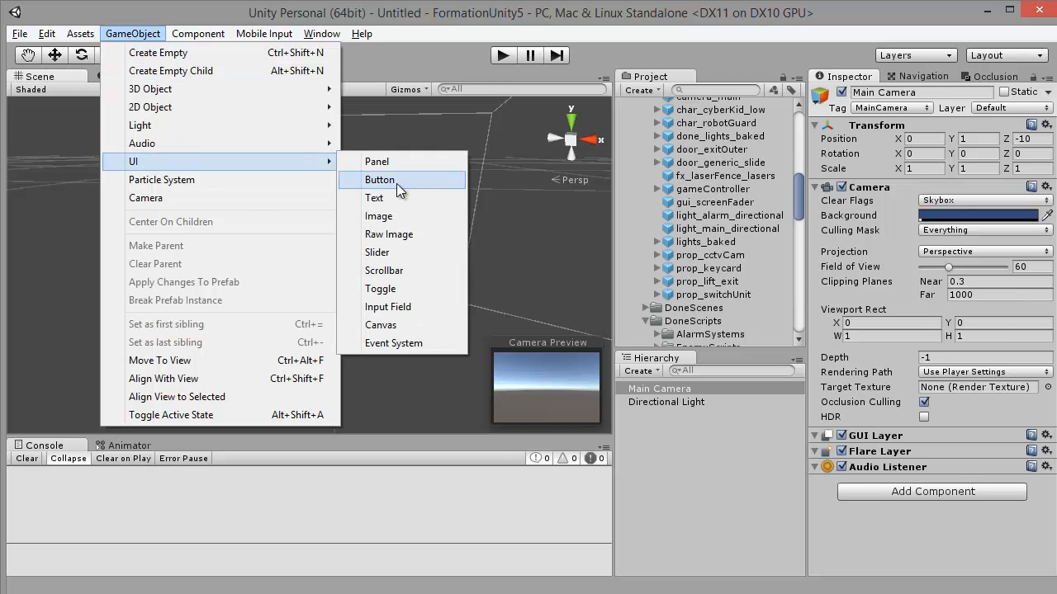
left_click(394, 163)
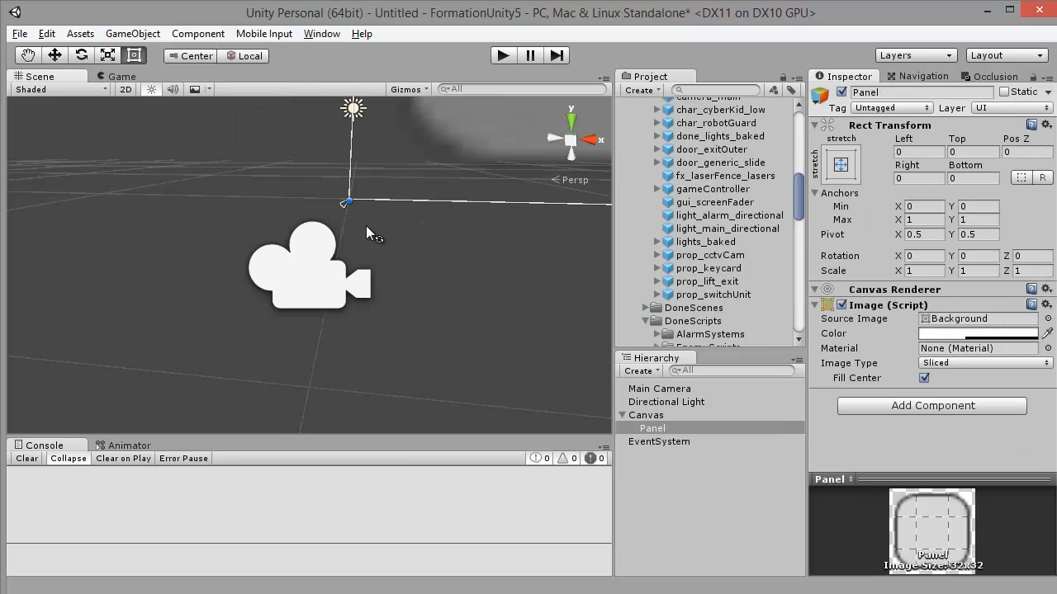
- Shrink and shift the Panel inside the Canvas to margins of about 234.5 left, 56.5 right and 54.5 top and bottom
scroll(366, 225, "down", 10)
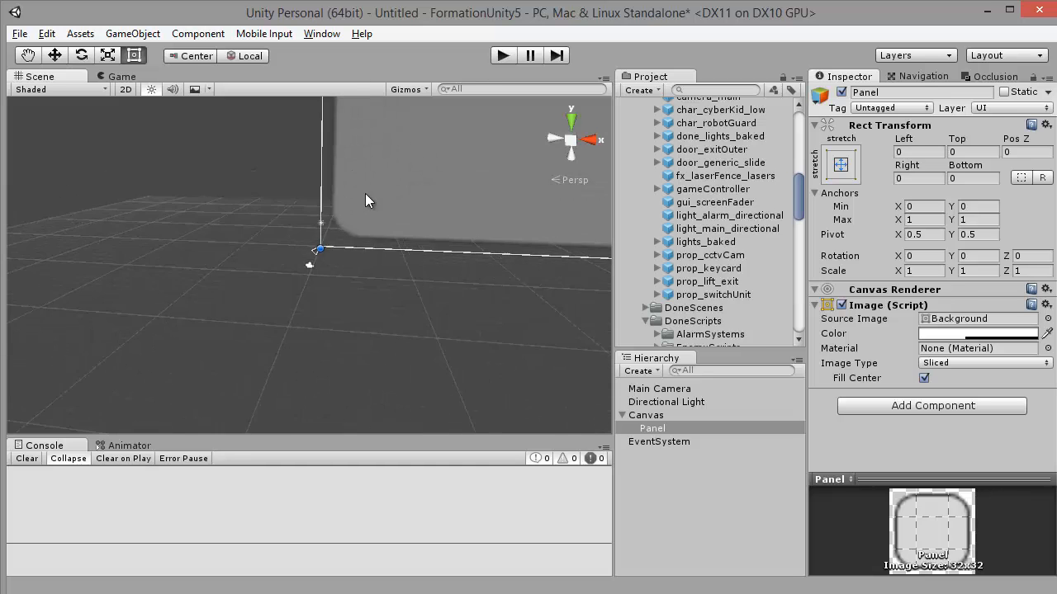
scroll(368, 200, "down", 5)
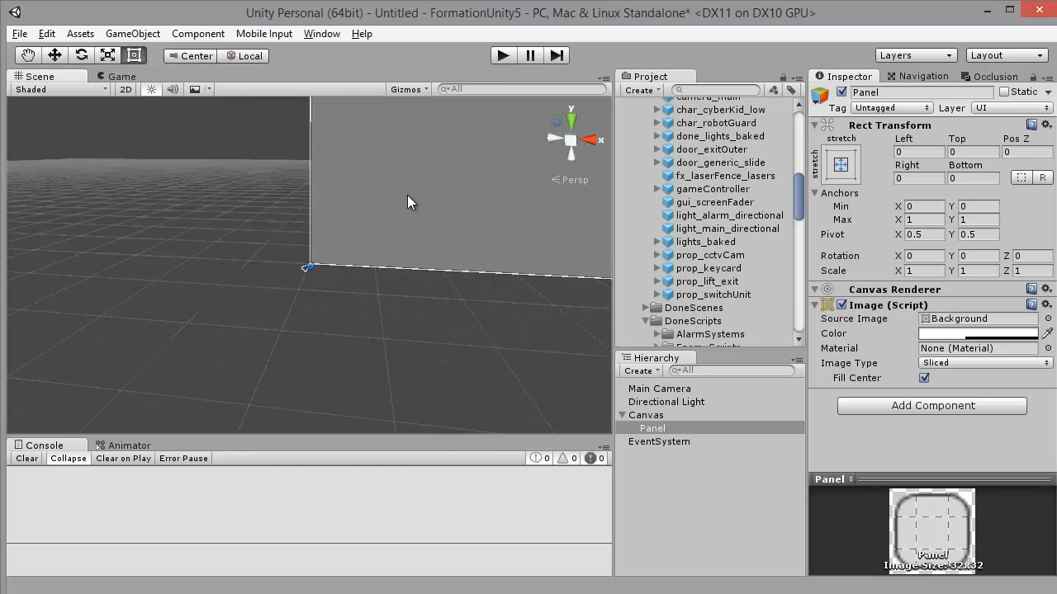
scroll(407, 202, "down", 6)
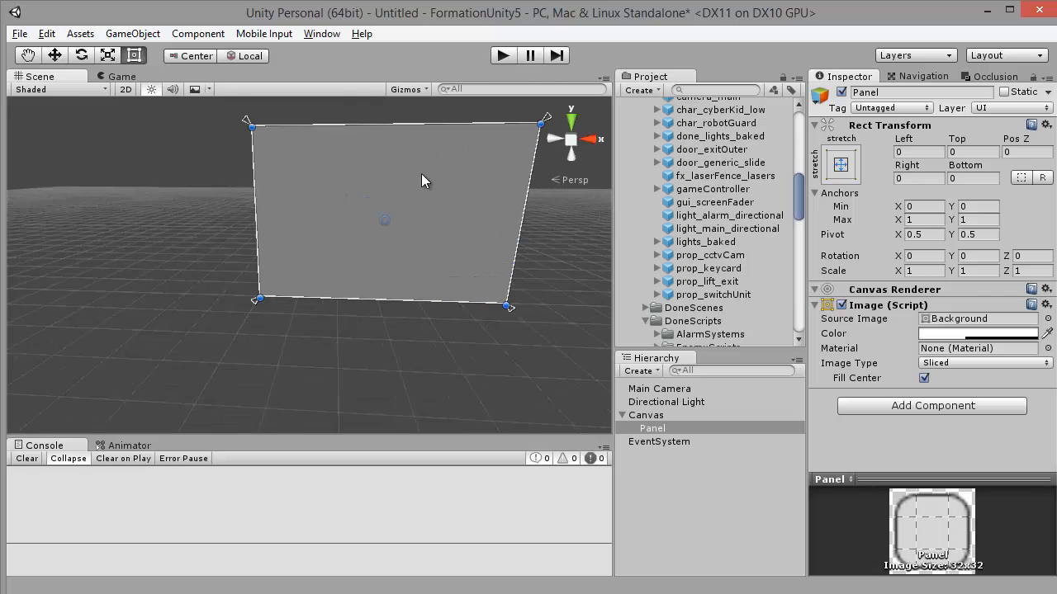
key("f")
left_click_drag(484, 148, 340, 201)
mouse_move(336, 249)
left_mouse_down()
mouse_move(400, 233)
mouse_move(414, 246)
left_mouse_up()
scroll(413, 235, "up", 2)
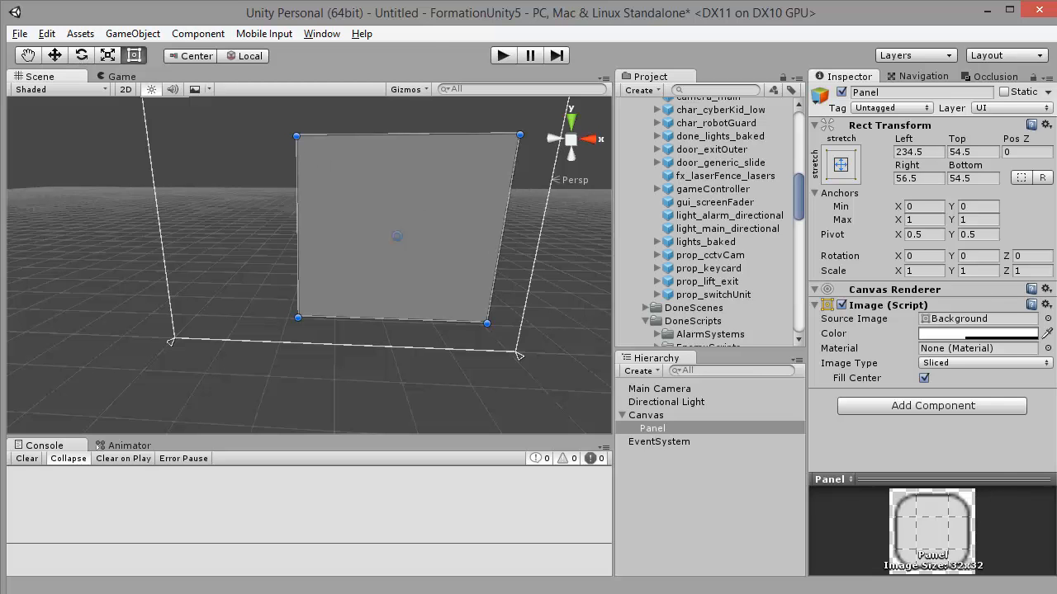
left_click_drag(952, 259, 1042, 247)
key("Escape")
key("Escape")
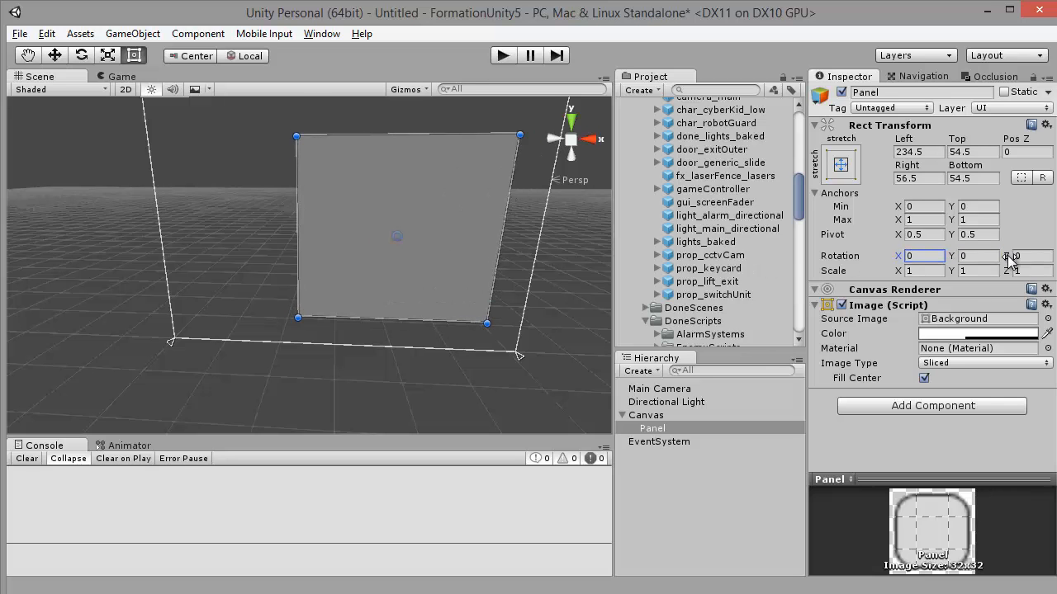
- Rotate the Panel about its Y axis to about 34.14 degrees and check it in the Game view
left_click_drag(952, 258, 585, 322)
scroll(334, 210, "down", 4)
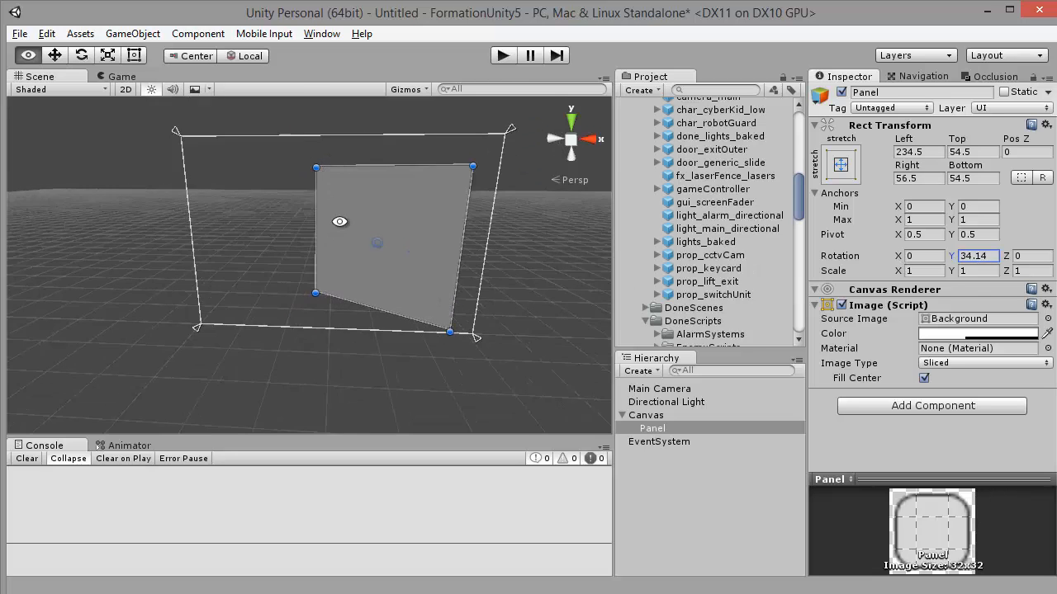
left_click_drag(339, 221, 294, 240, "alt")
left_click(123, 78)
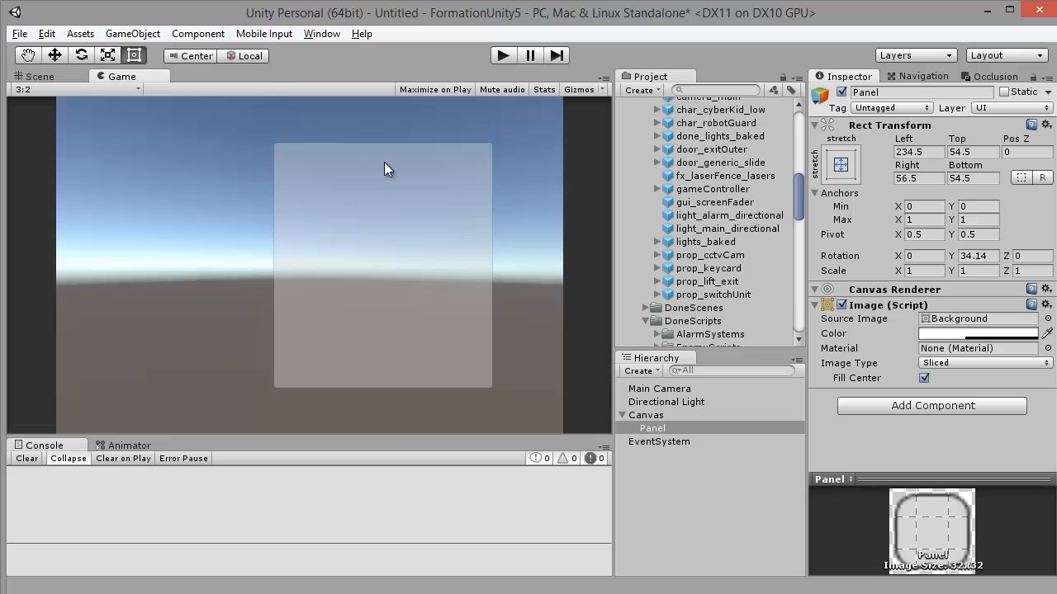
- Set the Canvas's Render Mode to Screen Space - Camera and assign Main Camera as its Render Camera
left_click(659, 389)
left_click(649, 415)
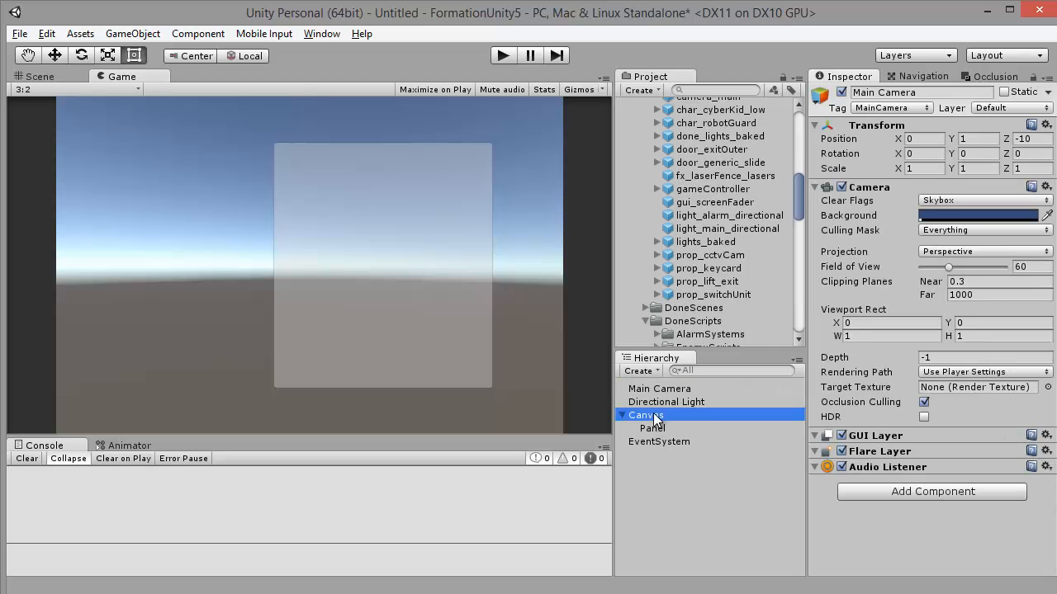
left_click(961, 323)
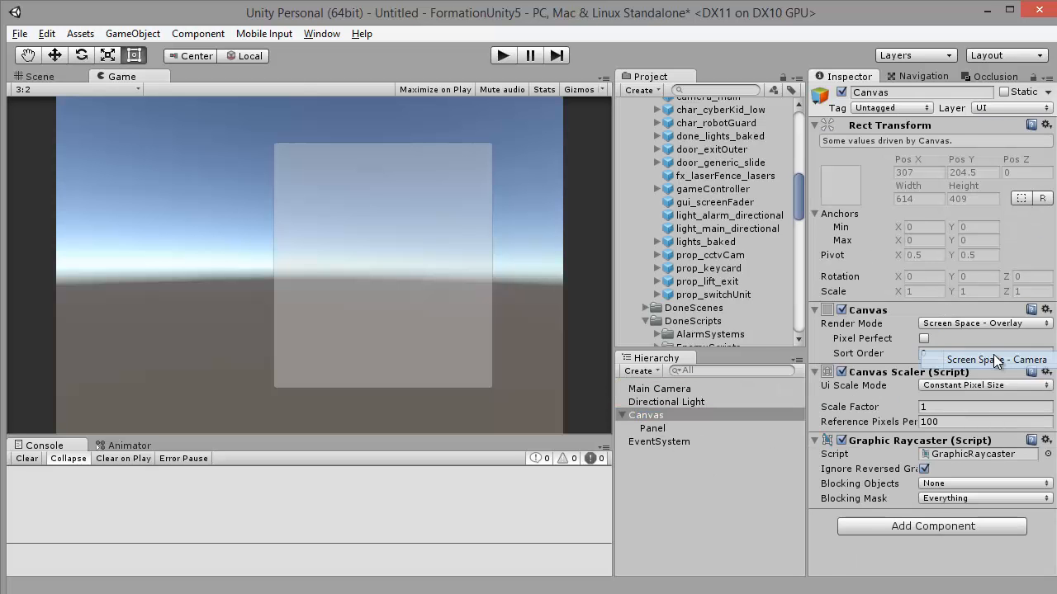
left_click(994, 355)
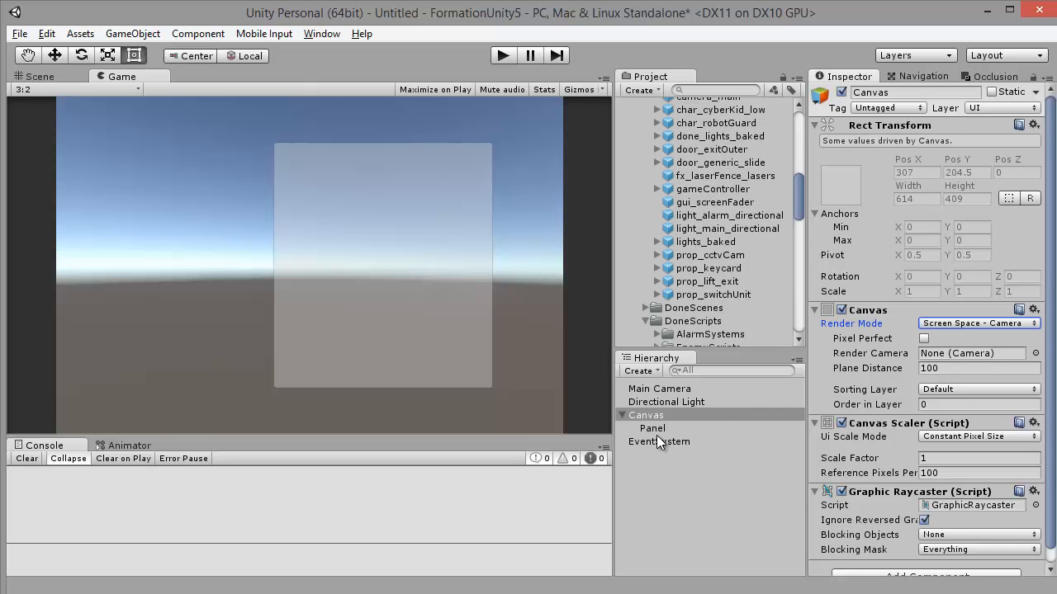
left_click_drag(661, 389, 941, 355)
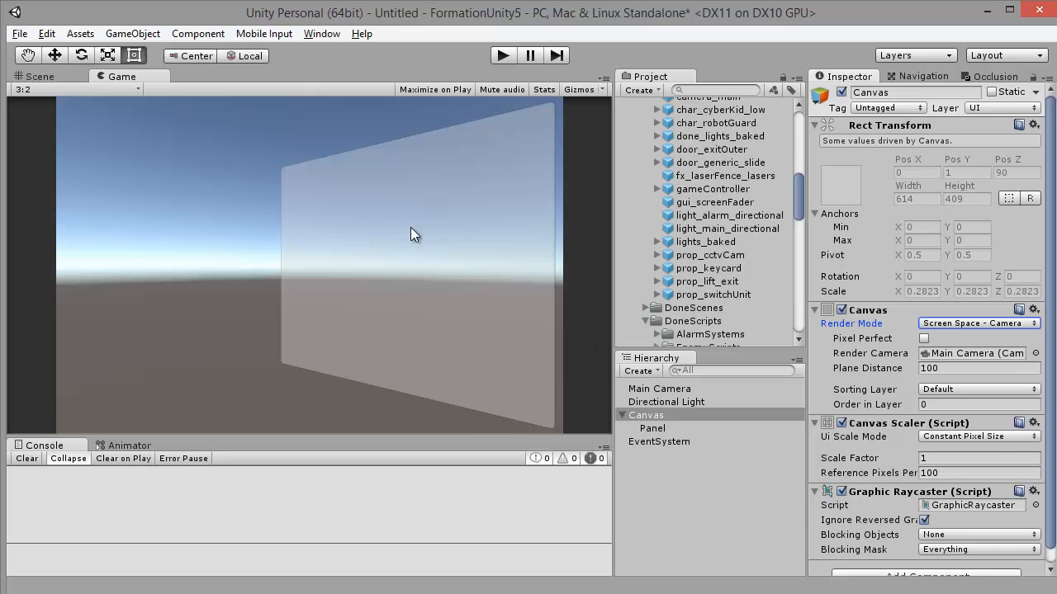
- Review the Canvas's Render Mode options and its Main Camera assignment as Render Camera
left_click(931, 324)
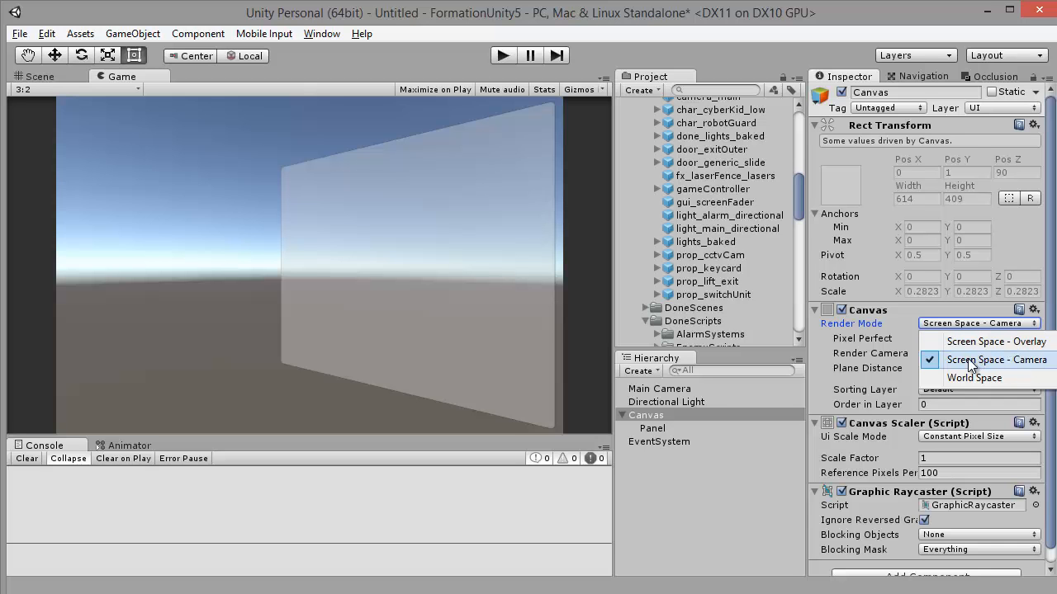
left_click(646, 504)
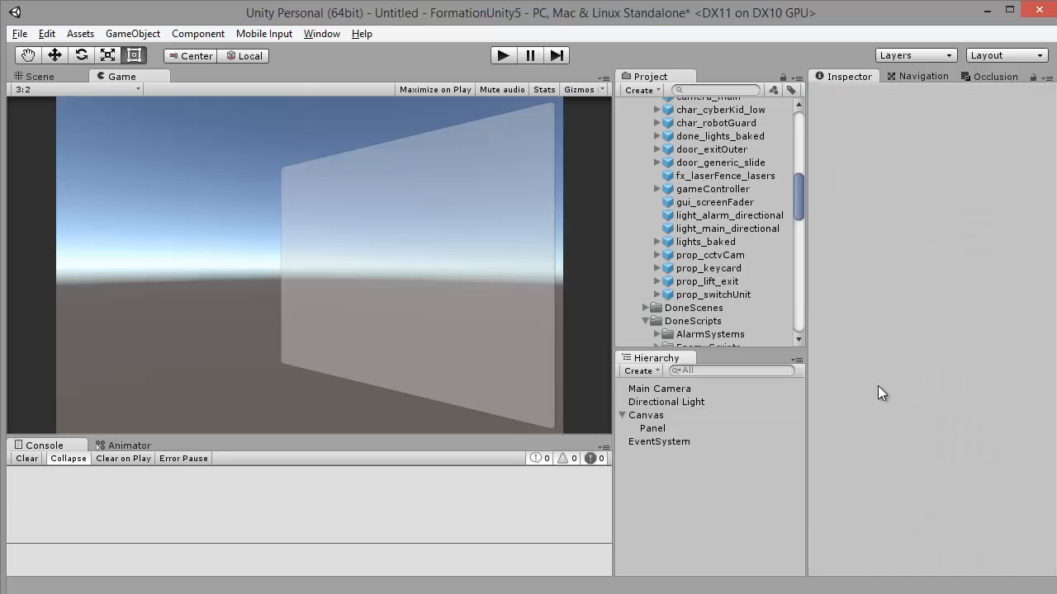
left_click(653, 416)
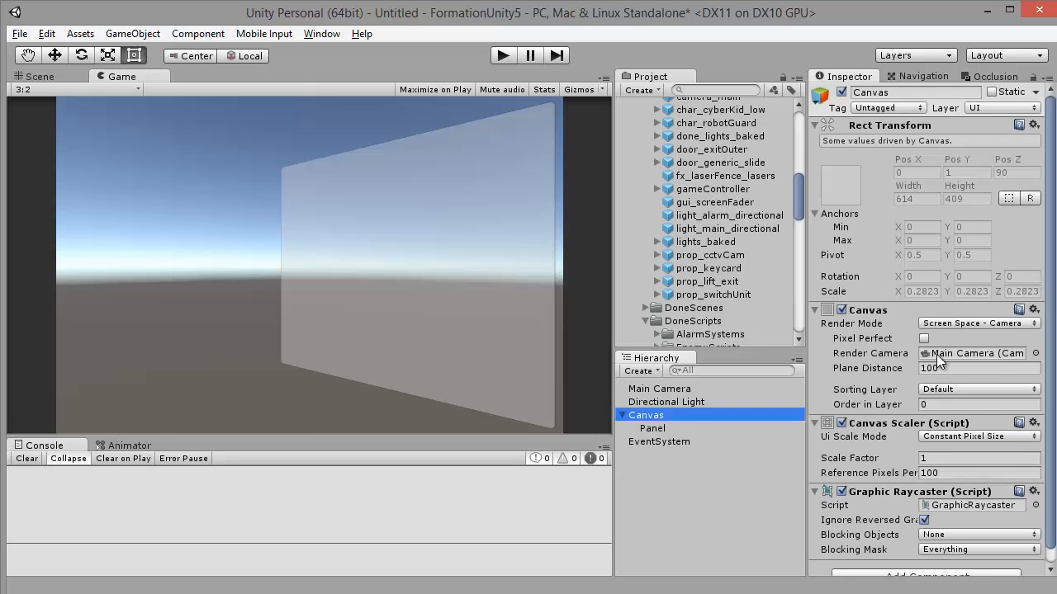
left_click_drag(646, 394, 933, 353)
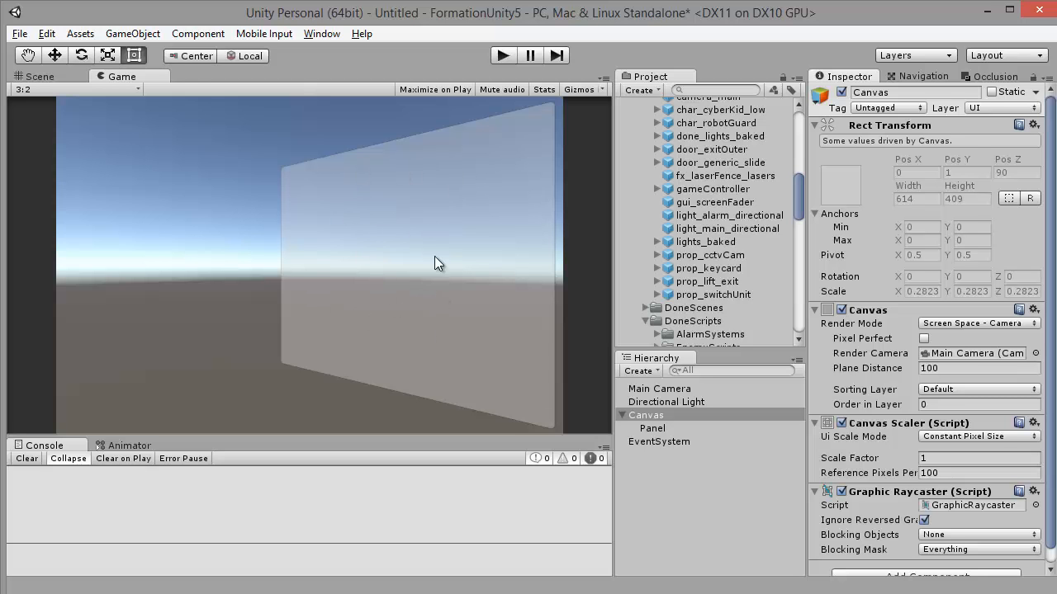
- Move the Panel back inside the Canvas to about 294.5 left, 58.5 right and Pos Z 97, checking it in the Game view
left_click(43, 76)
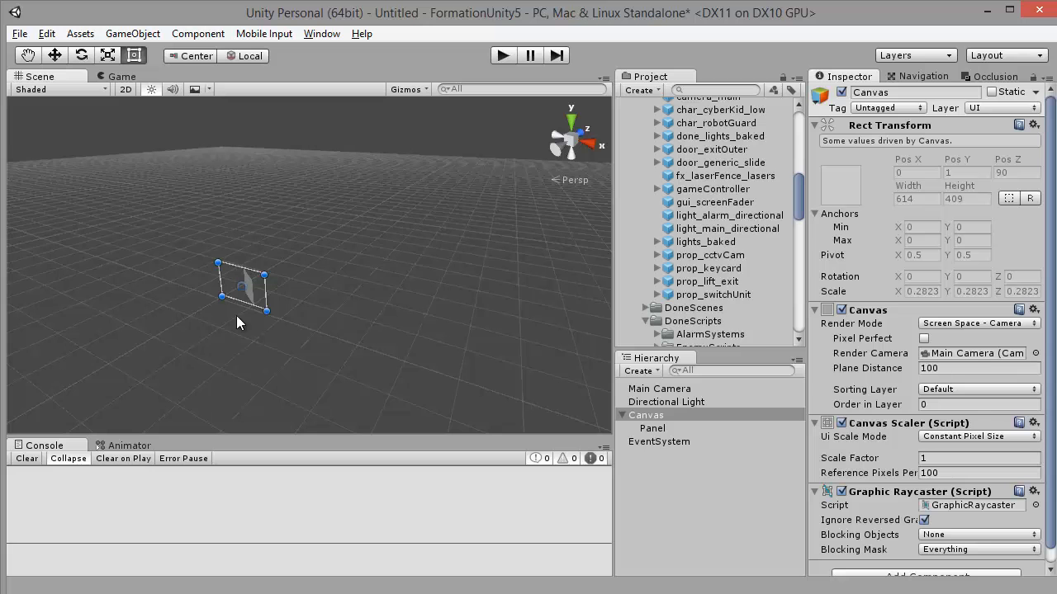
double_click(651, 428)
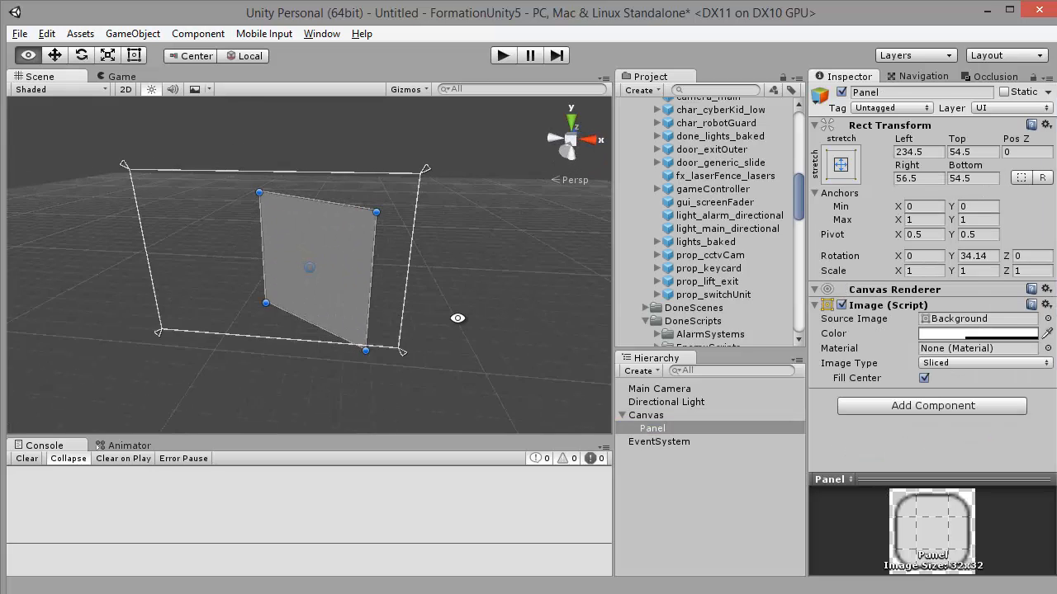
left_click_drag(383, 278, 351, 279)
left_click(121, 77)
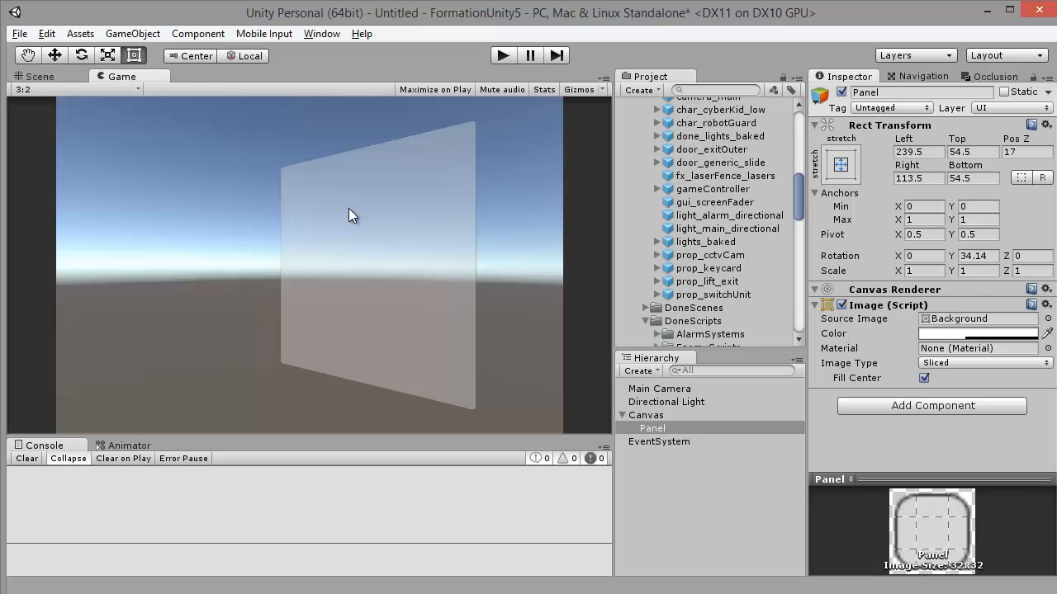
left_click(46, 76)
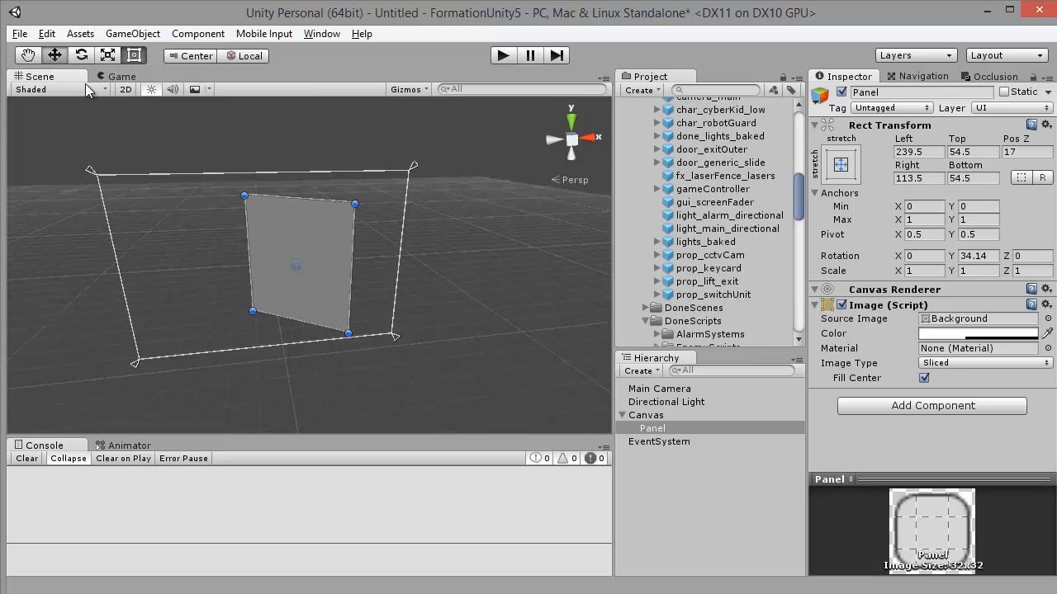
key("w")
left_click_drag(333, 235, 340, 237)
left_click(122, 77)
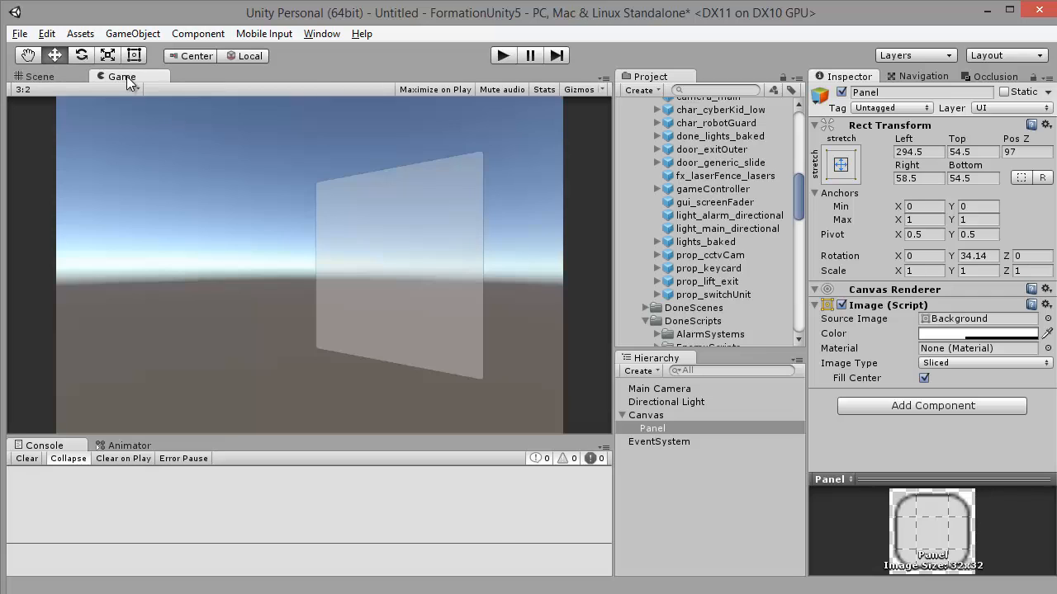
- Rotate the Panel about its Y axis to about 26.35 degrees and shift it to about 304.5 left, 48.5 right and Pos Z 92
left_click(65, 80)
left_click(81, 55)
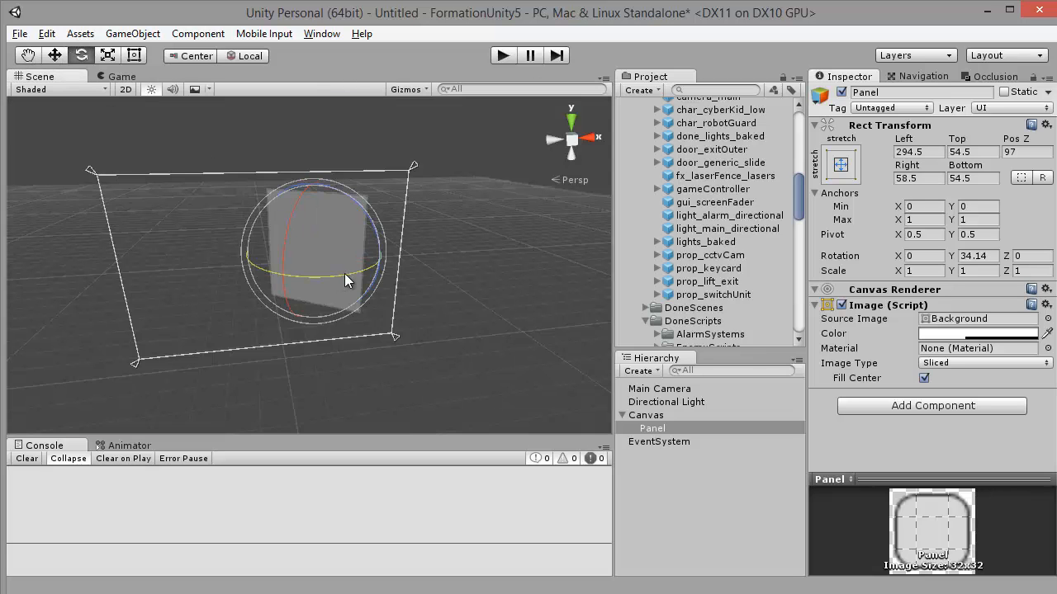
left_click_drag(344, 273, 259, 183)
left_click(63, 54)
left_click_drag(369, 258, 350, 236)
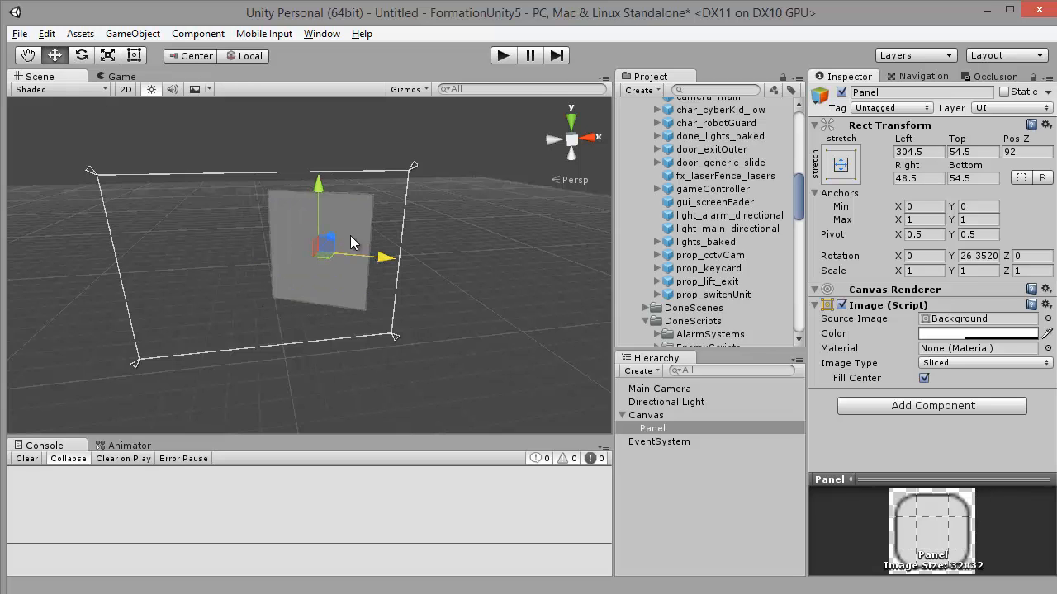
left_click(123, 77)
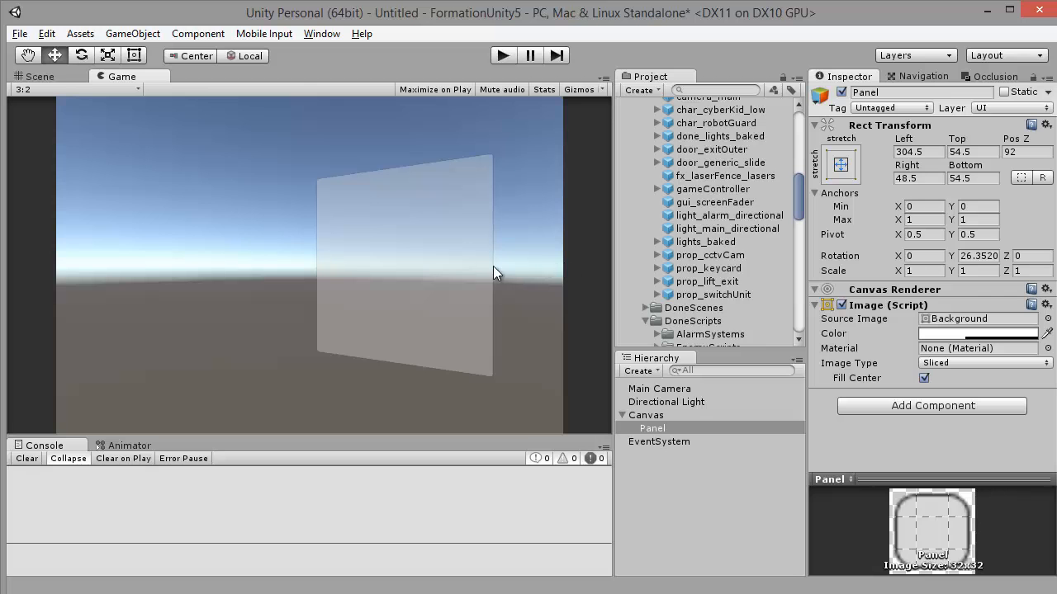
- Add a UI Button to the scene and make it a child of the Panel
left_click(657, 428)
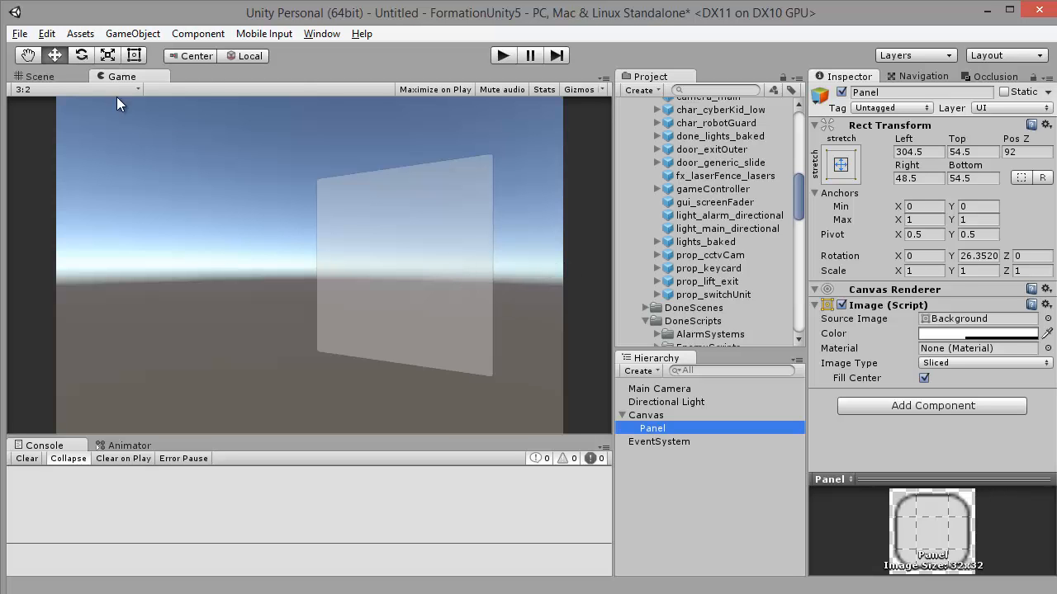
left_click(42, 76)
scroll(357, 272, "up", 3)
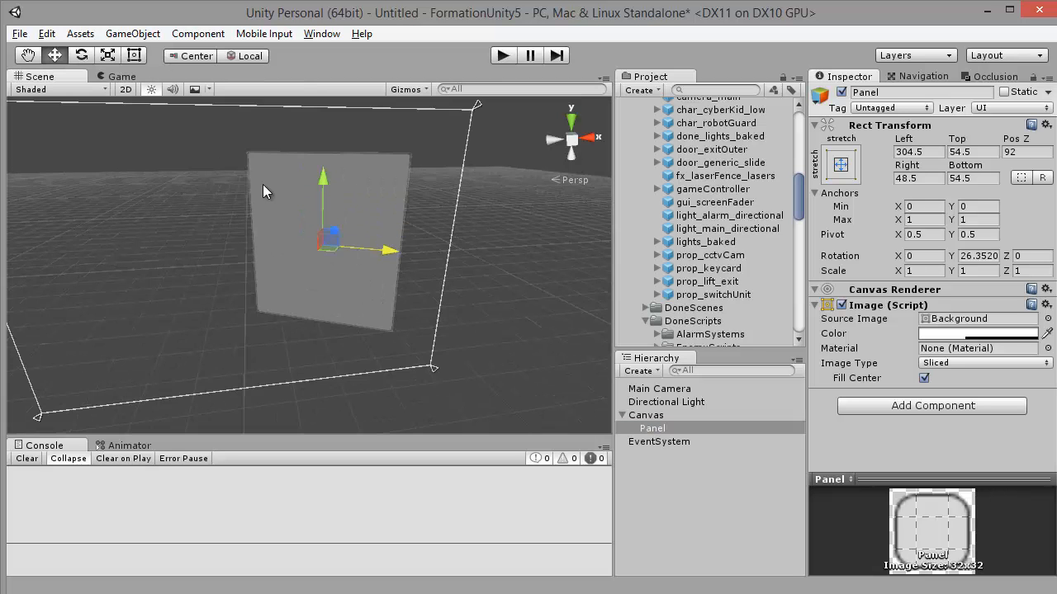
left_click(653, 430)
left_click(133, 34)
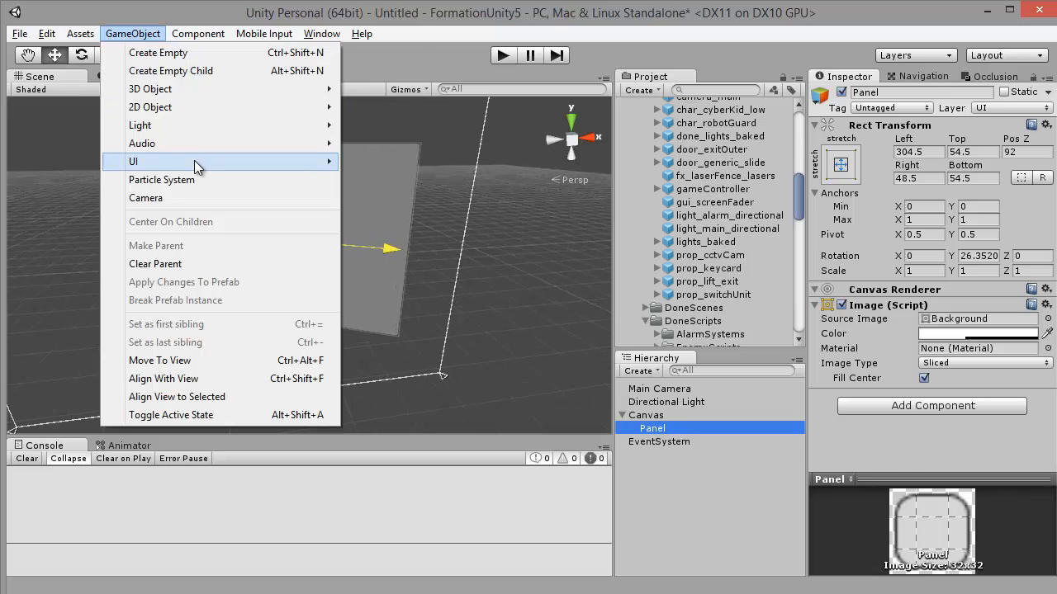
mouse_move(196, 162)
left_click(427, 181)
left_click_drag(427, 181, 443, 254, "alt")
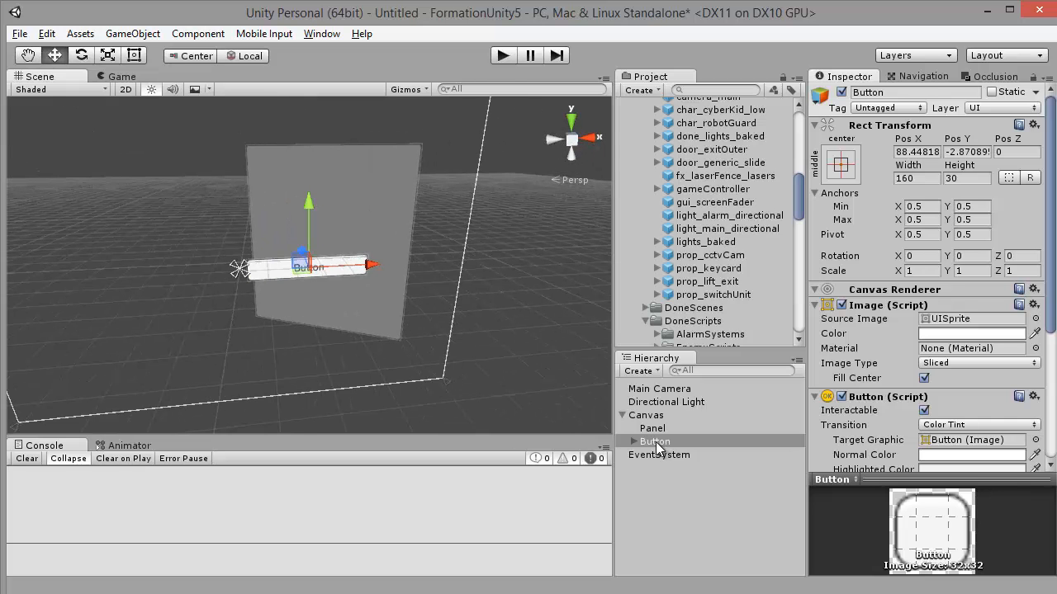
mouse_move(656, 444)
left_mouse_down()
mouse_move(673, 455)
mouse_move(666, 432)
left_mouse_up()
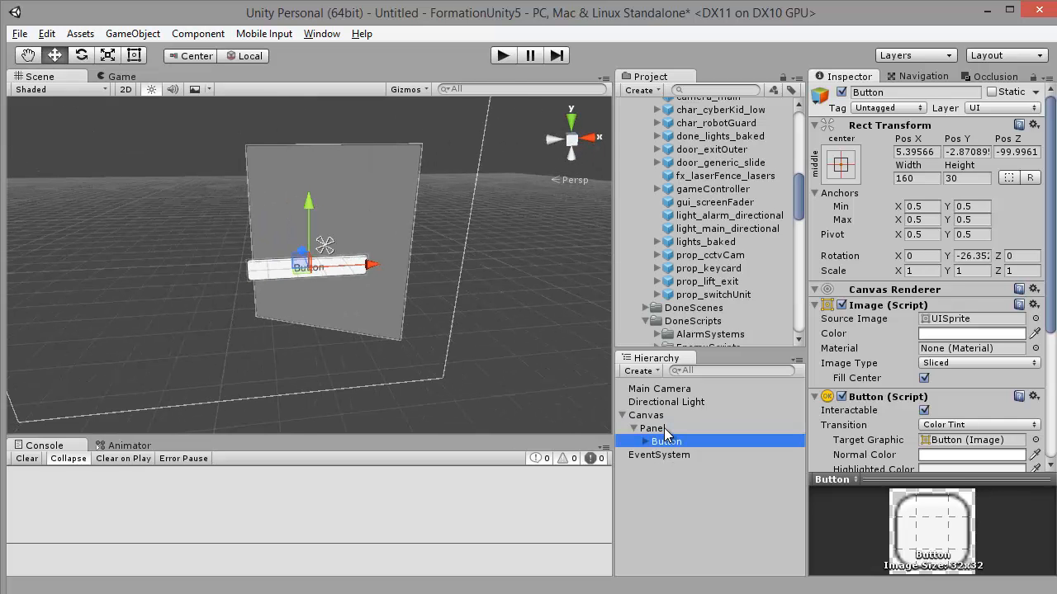
- Align the Button with the Panel by setting its X, Y and Z position to 0 and its Y rotation to 0
left_click(922, 153)
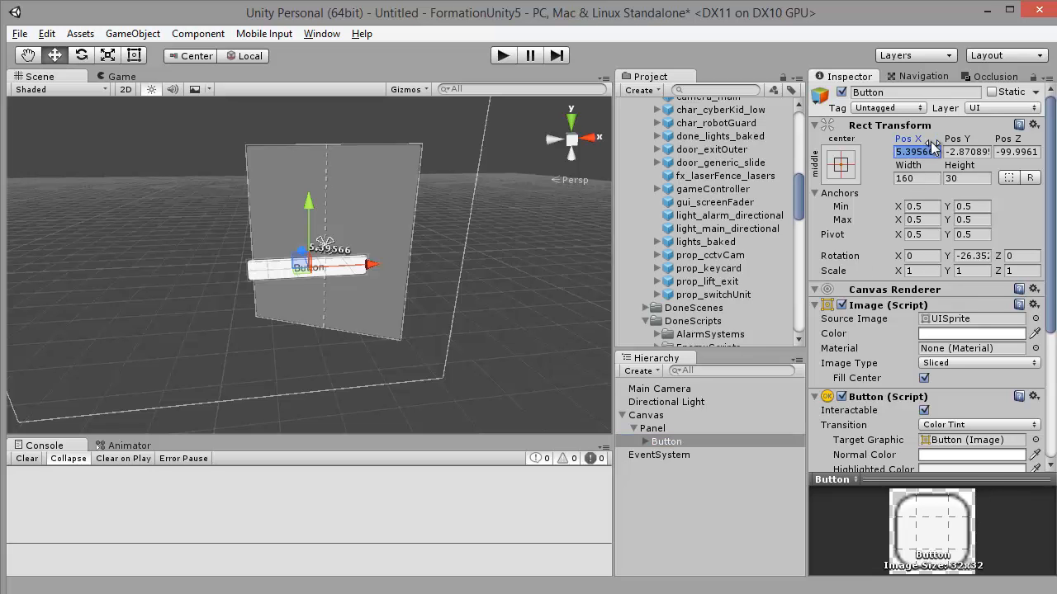
type("0")
key("Tab")
type("0")
key("Tab")
type("0")
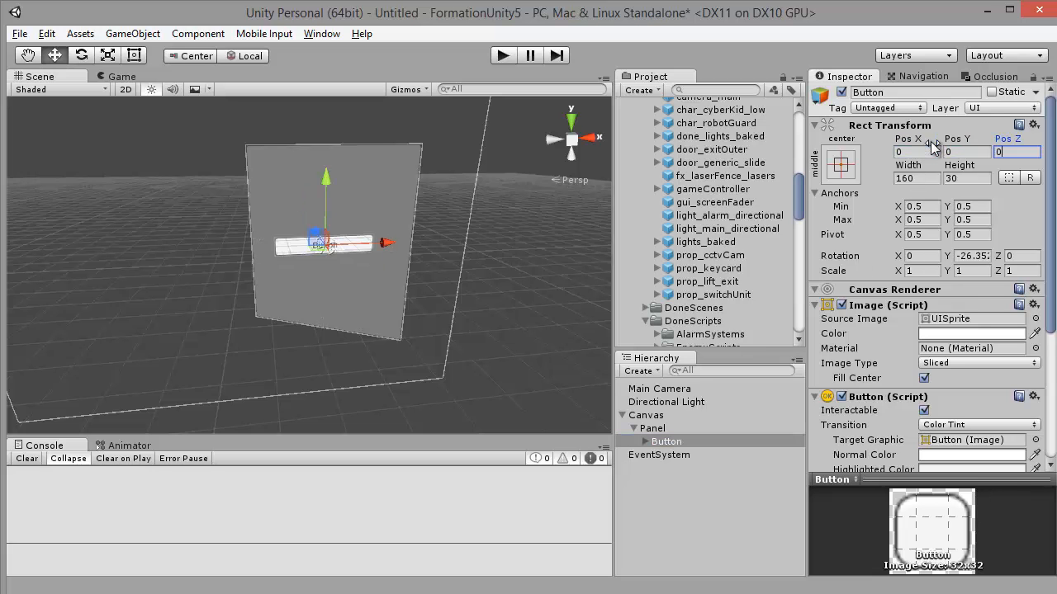
left_click_drag(250, 153, 347, 318, "alt")
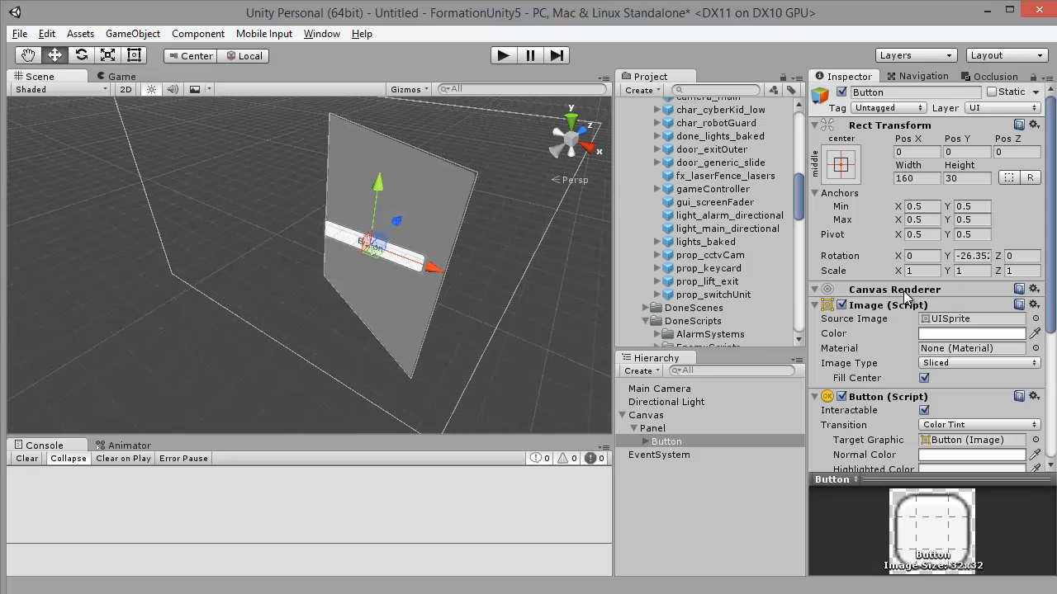
left_click(971, 256)
type("0")
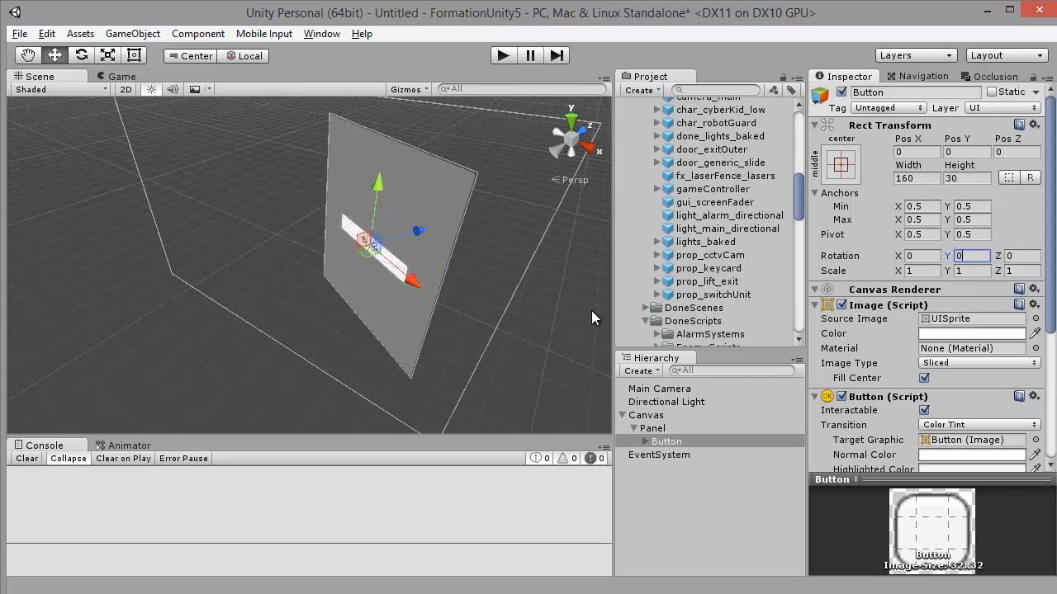
- Raise the Button to about Pos Y 64.7 and duplicate it twice below, at about Pos Y 8.1 and -58.6
left_click_drag(489, 227, 398, 244, "alt")
left_click_drag(317, 171, 321, 128)
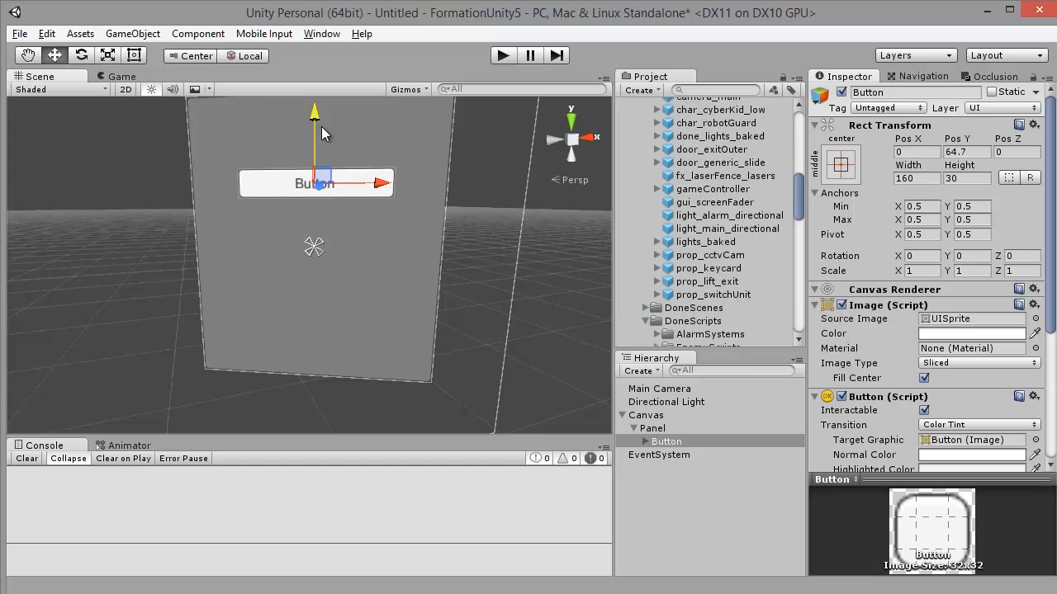
key("ctrl+d")
left_click_drag(315, 125, 306, 241)
key("ctrl+d")
left_click(123, 77)
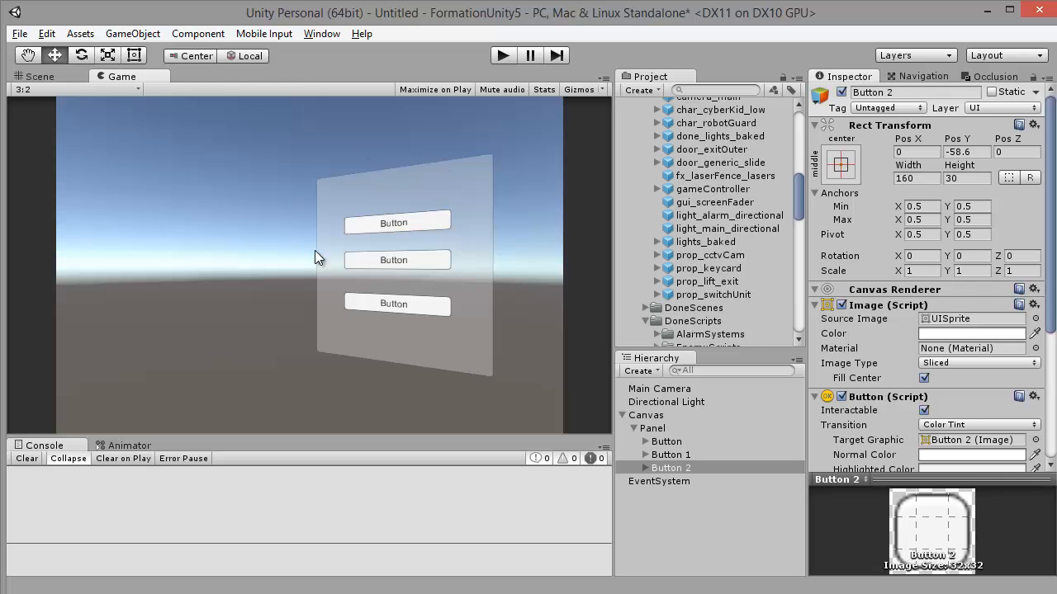
- Even out the button spacing by moving Button 1 to about Pos Y 16 and Button 2 to about Pos Y -37.7
left_click(51, 76)
left_click(338, 239)
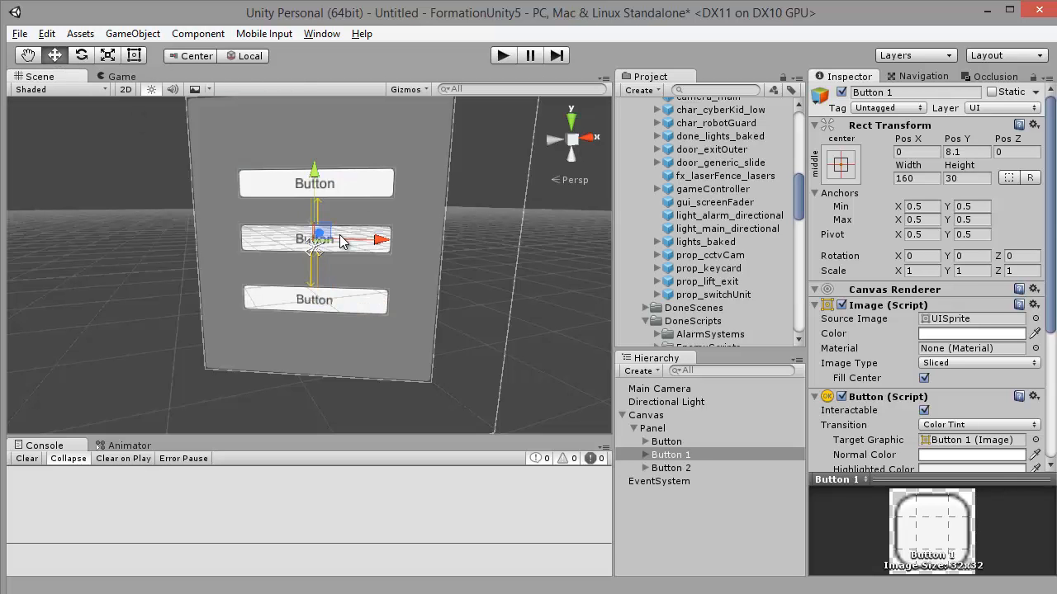
left_click_drag(315, 175, 316, 167)
left_click(353, 293)
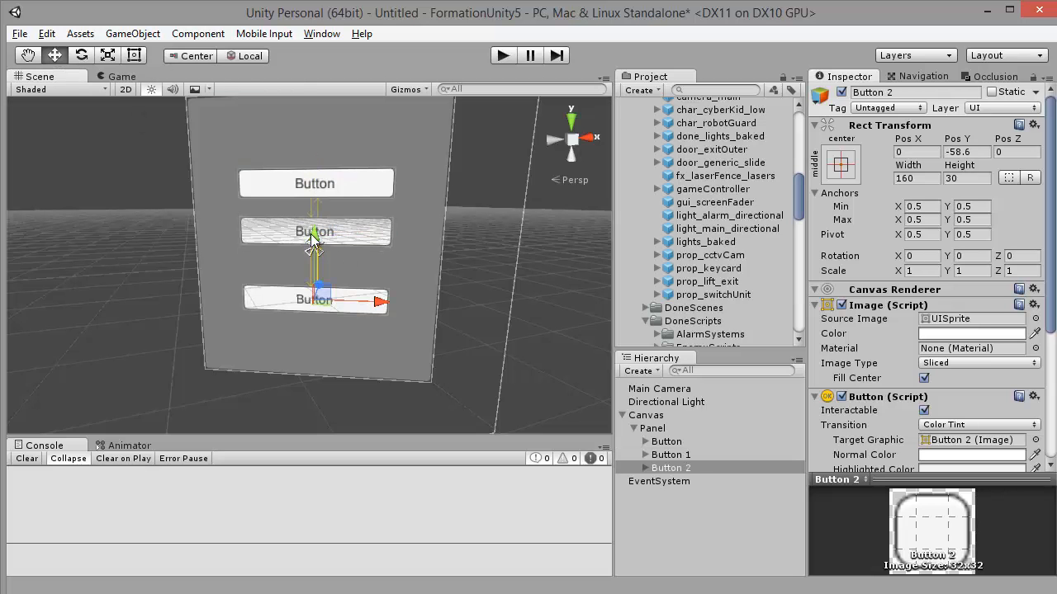
left_click_drag(314, 252, 313, 231)
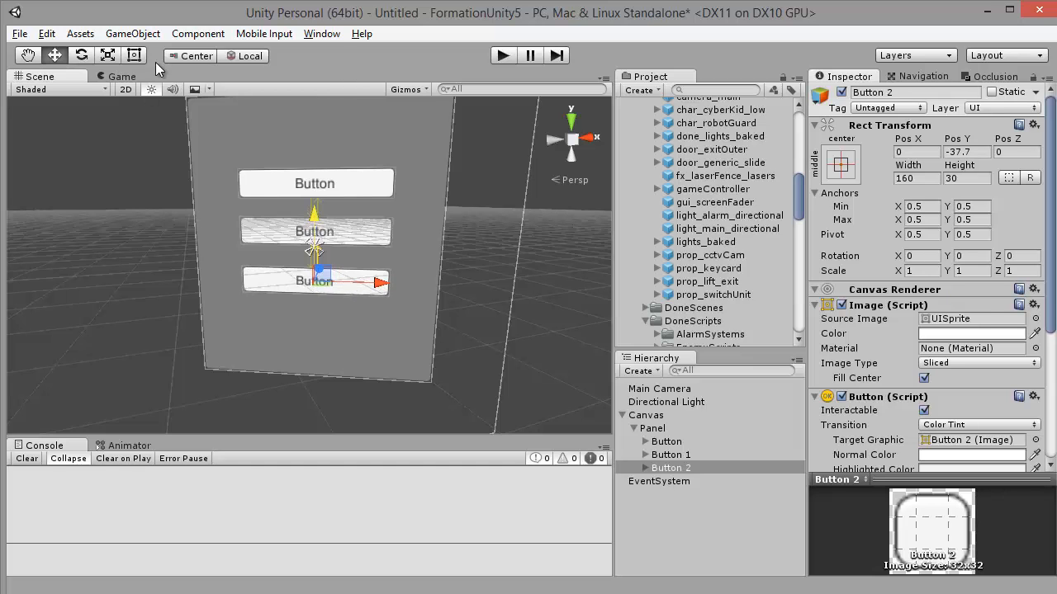
- Add a UI Toggle to the scene and make it a child of the Panel
left_click(133, 34)
mouse_move(168, 171)
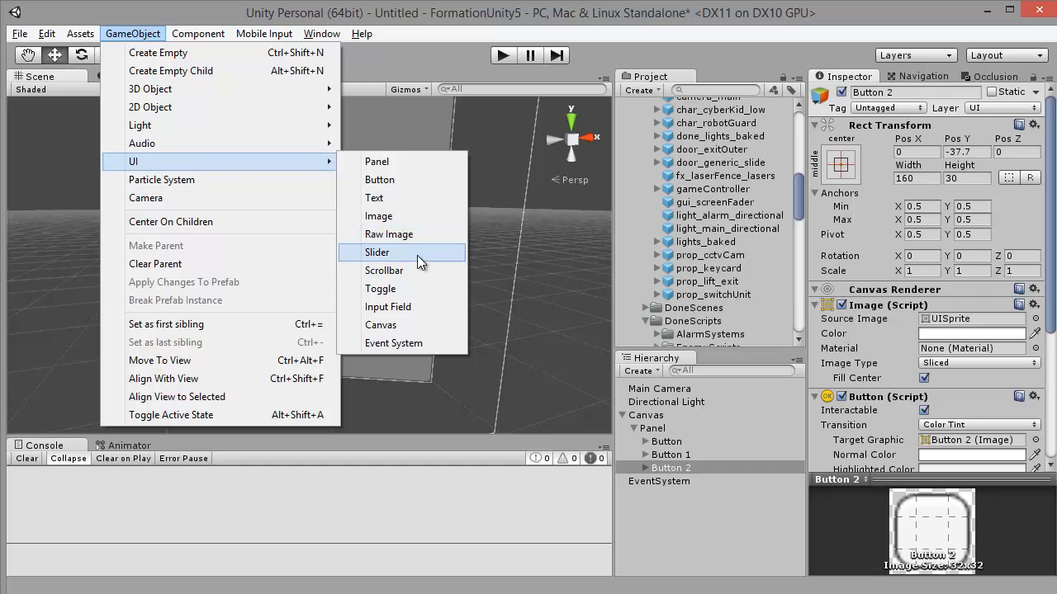
left_click(412, 288)
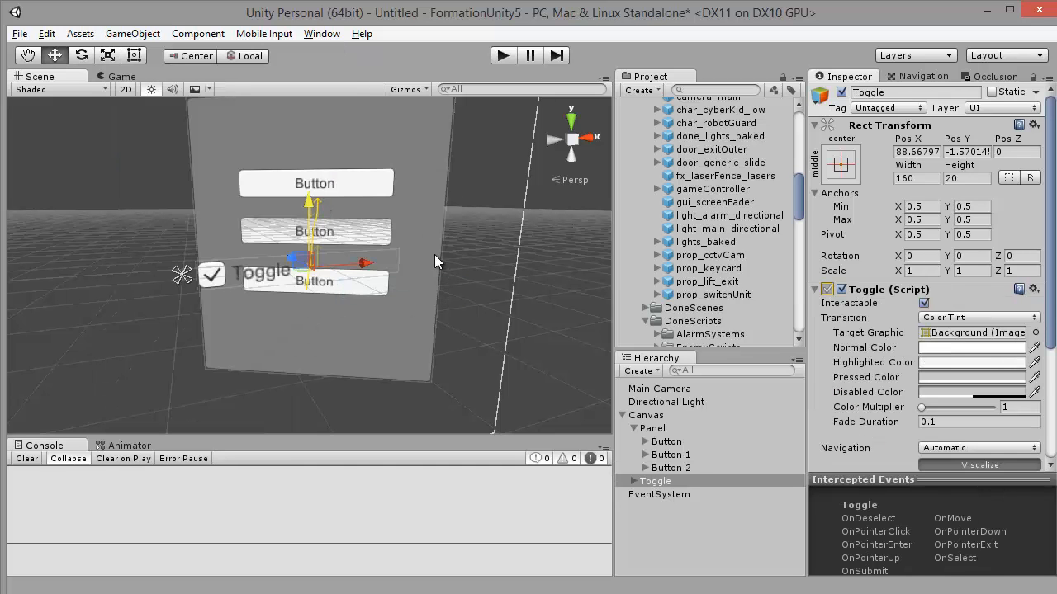
left_click_drag(660, 488, 677, 426)
- Zero the Toggle's Y rotation and its position, and lower it beneath the third button to about Pos Y -84.2
left_click(974, 257)
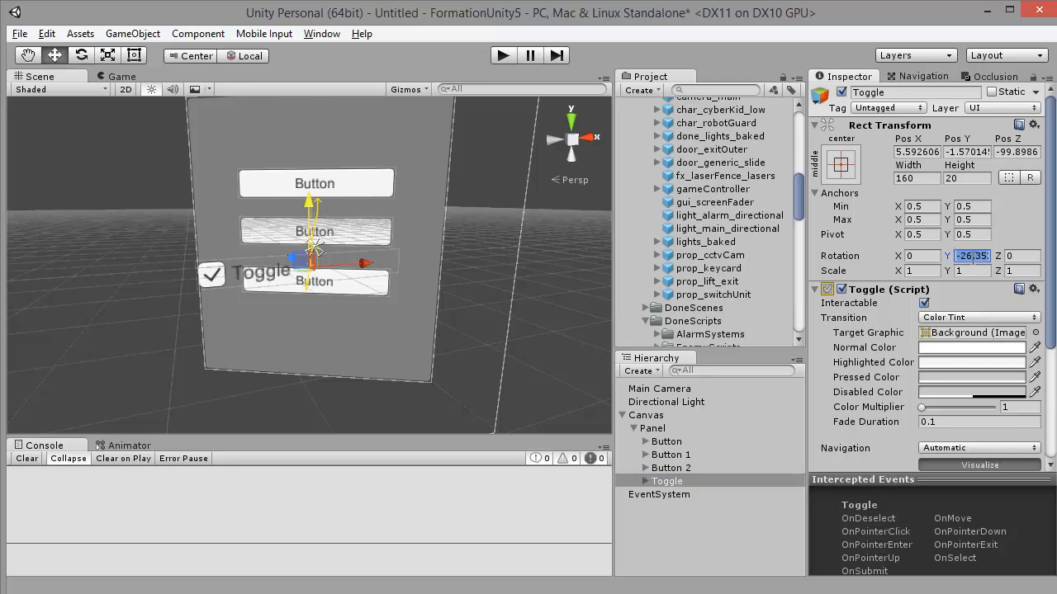
type("0")
left_click(940, 154)
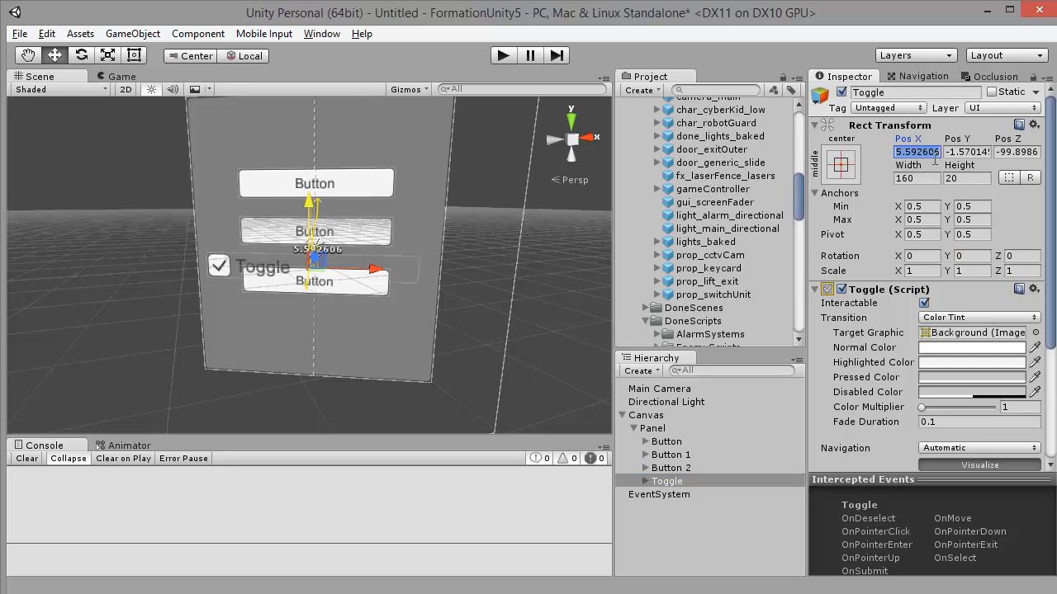
type("0")
key("Tab")
type("0")
key("Tab")
type("0")
left_click_drag(317, 186, 319, 274)
- Set the text of the Toggle's Label to "Plein écran ?"
scroll(324, 279, "up", 5)
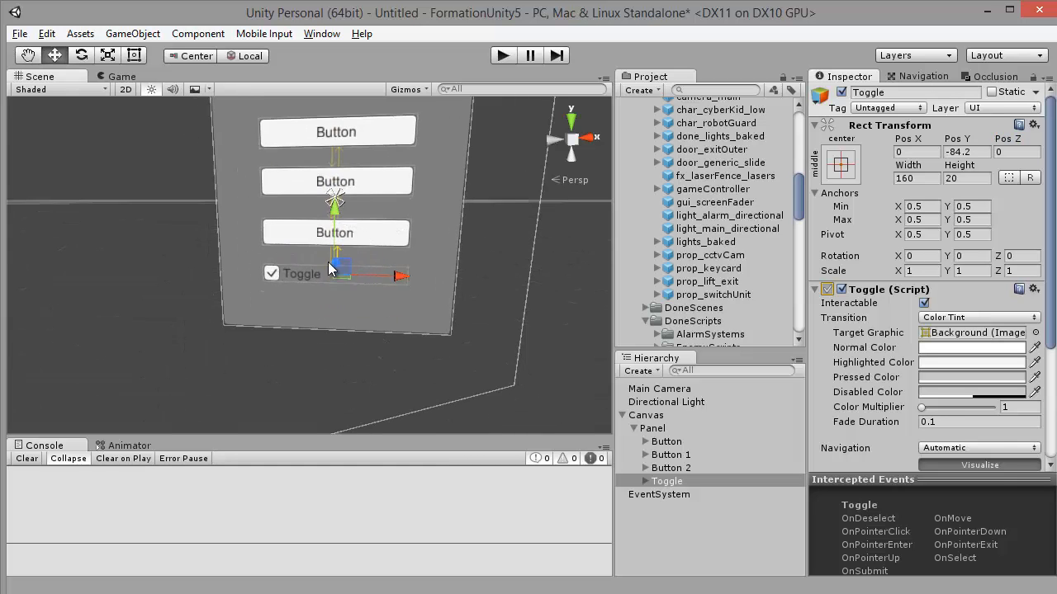
left_click(645, 481)
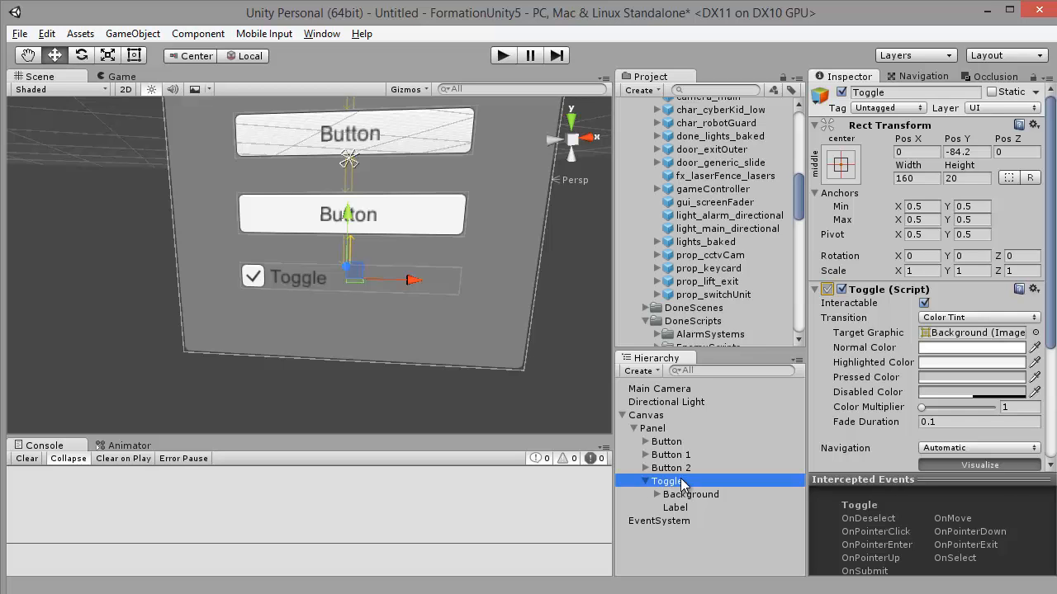
left_click(675, 507)
left_click(880, 337)
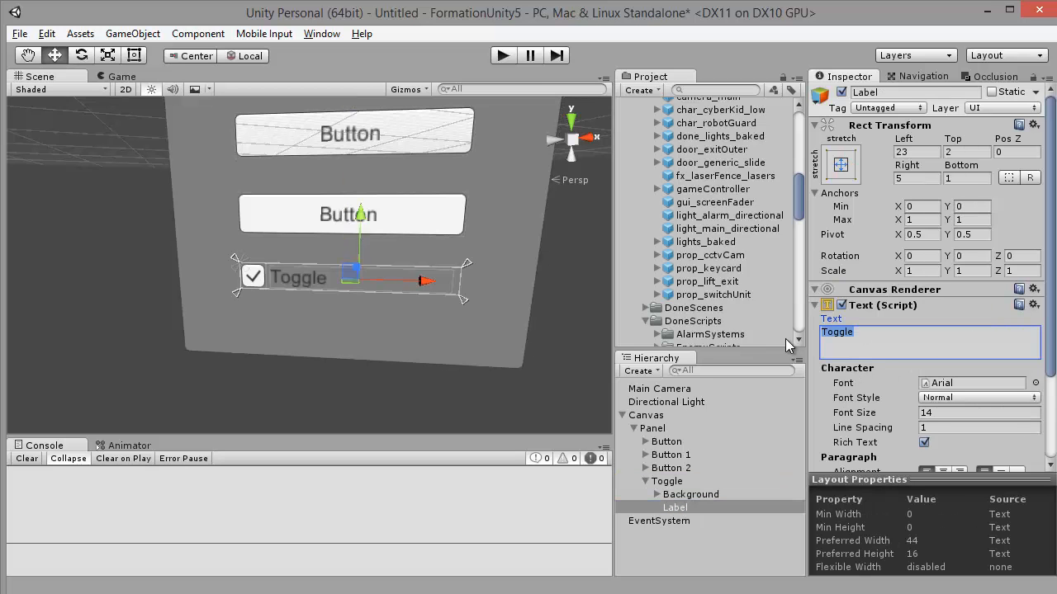
type("Plein écran ?")
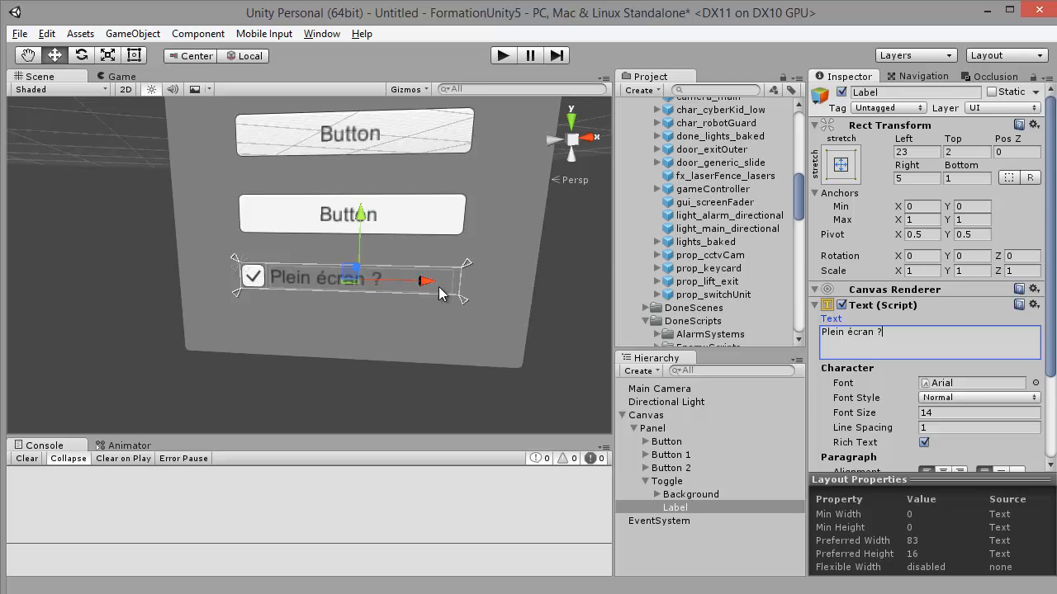
- Set the text of the uppermost button to "Jouer"
middle_click_drag(440, 294, 416, 391)
left_click(688, 442)
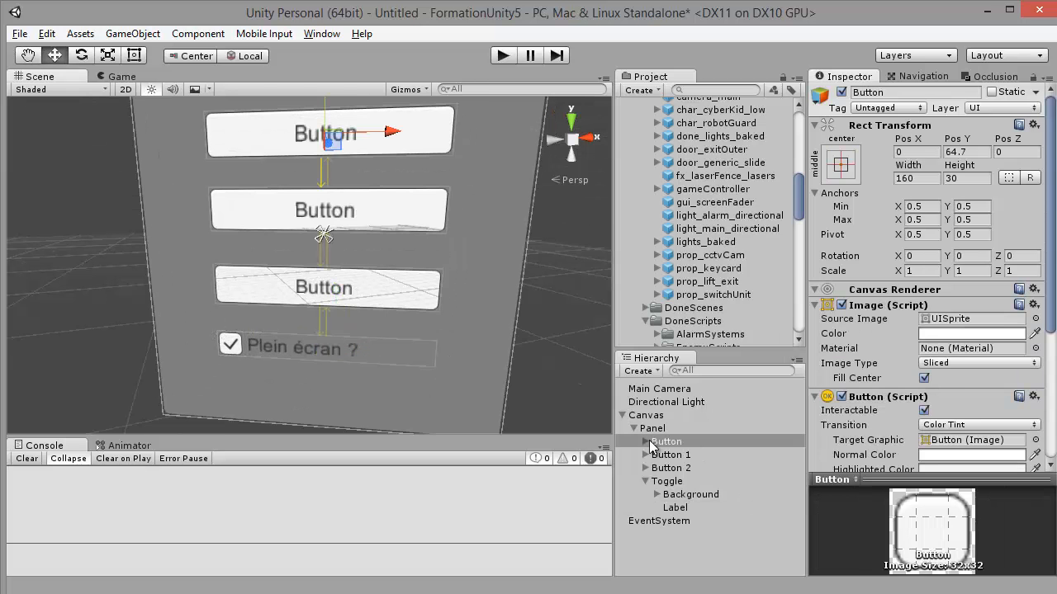
left_click(647, 442)
left_click(673, 455)
left_click(896, 345)
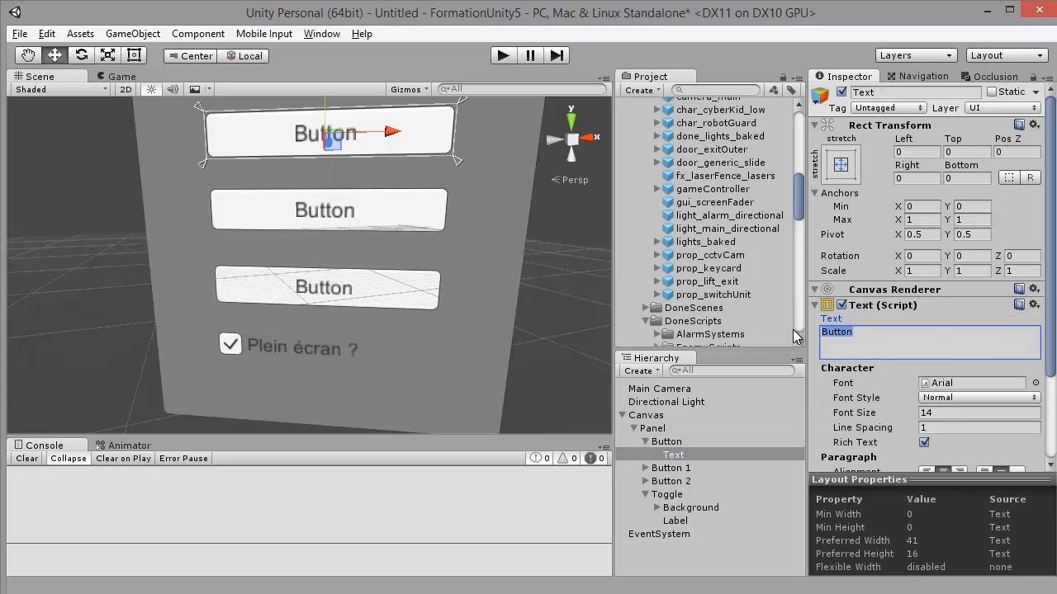
type("Jouer")
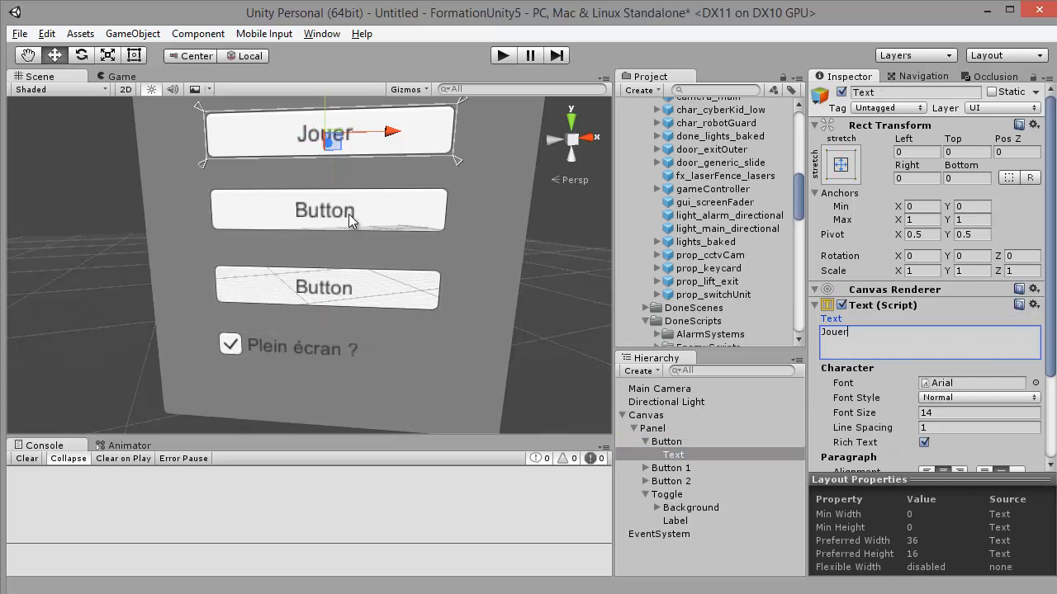
- Set the text of the lowest button to "Quitter"
left_click(351, 218)
left_click(646, 481)
left_click(673, 495)
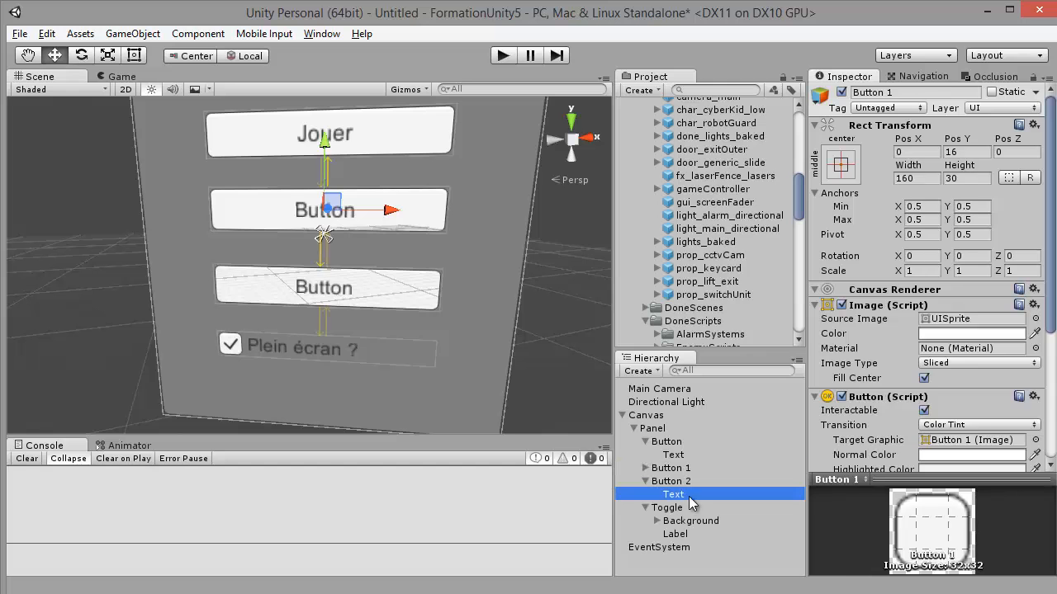
left_click_drag(875, 349, 763, 329)
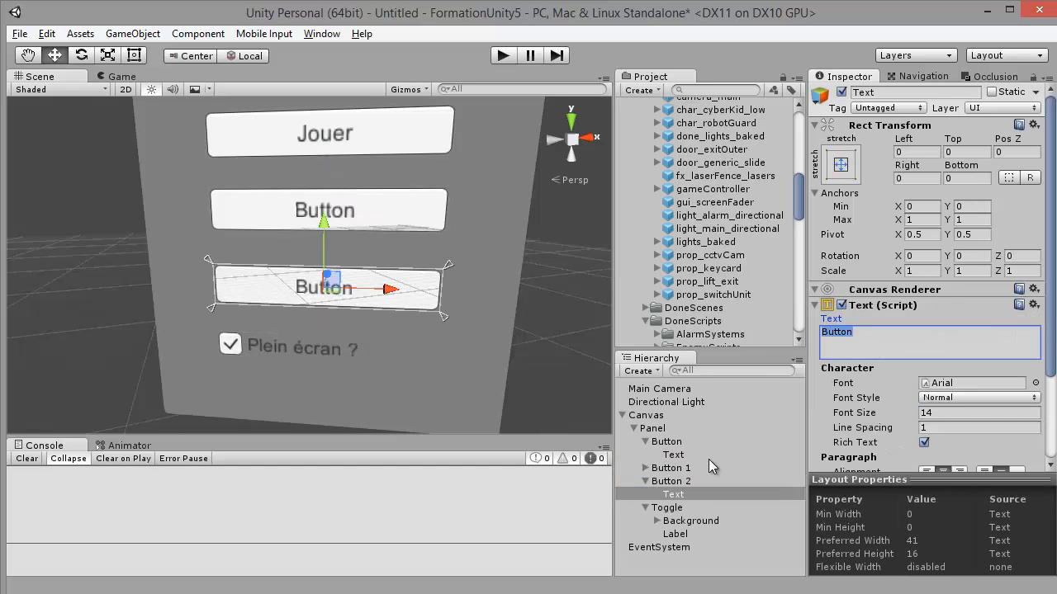
type("Quitter")
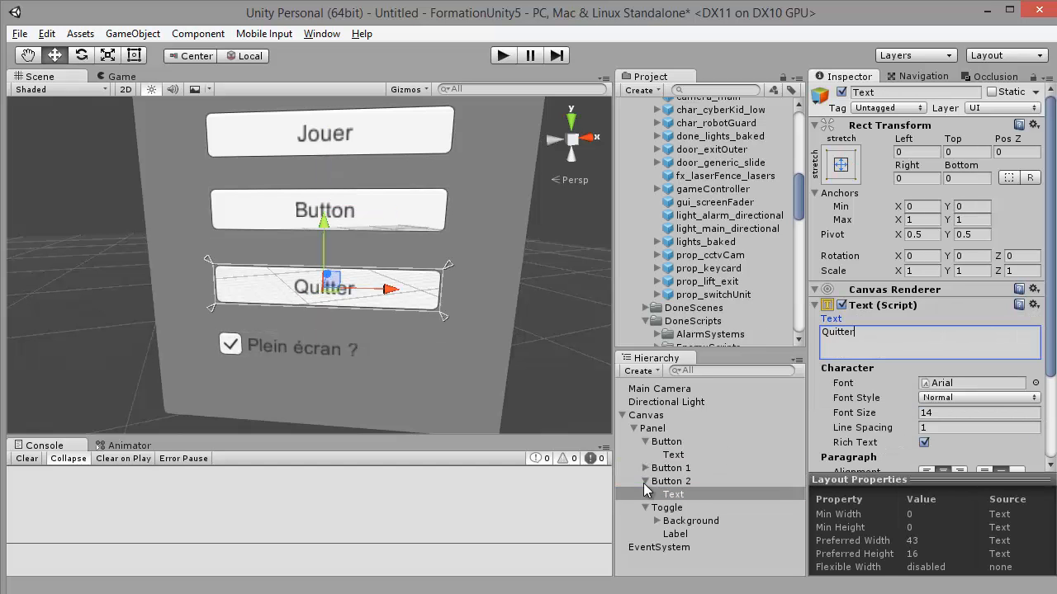
- Set the text of the middle button to "Options"
left_click(649, 499)
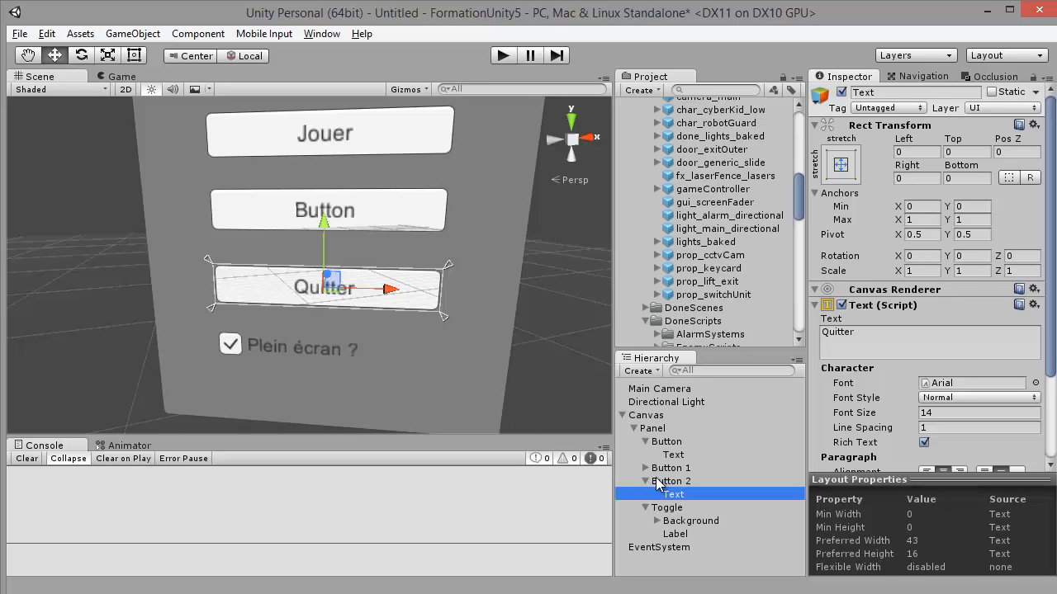
left_click(646, 468)
left_click(673, 481)
left_click(880, 334)
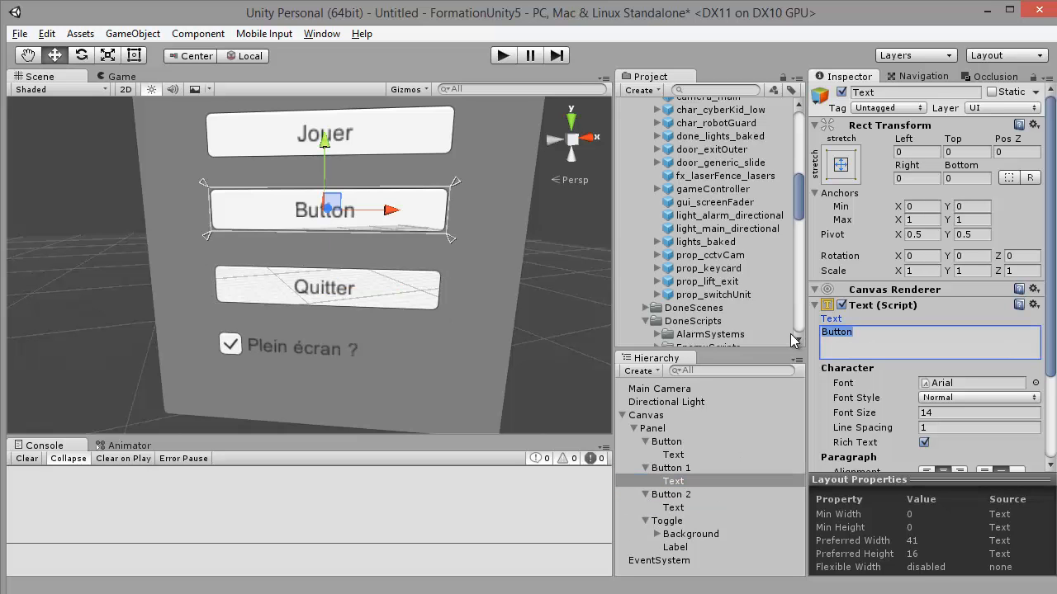
type("Options")
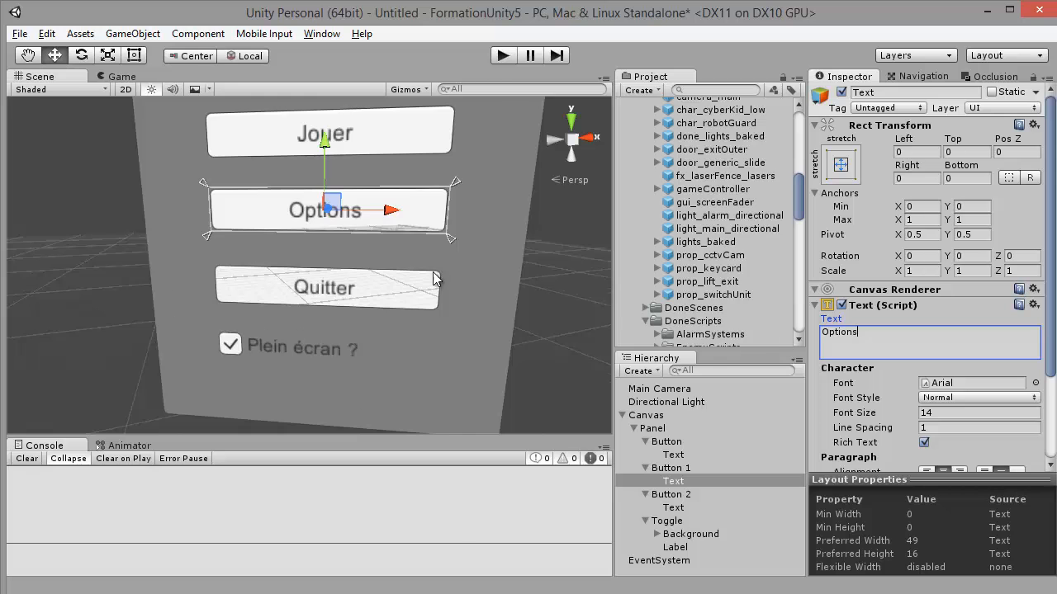
- Check the labelled menu from the game camera and briefly run the scene in Play mode
scroll(435, 279, "down", 5)
left_click(436, 177)
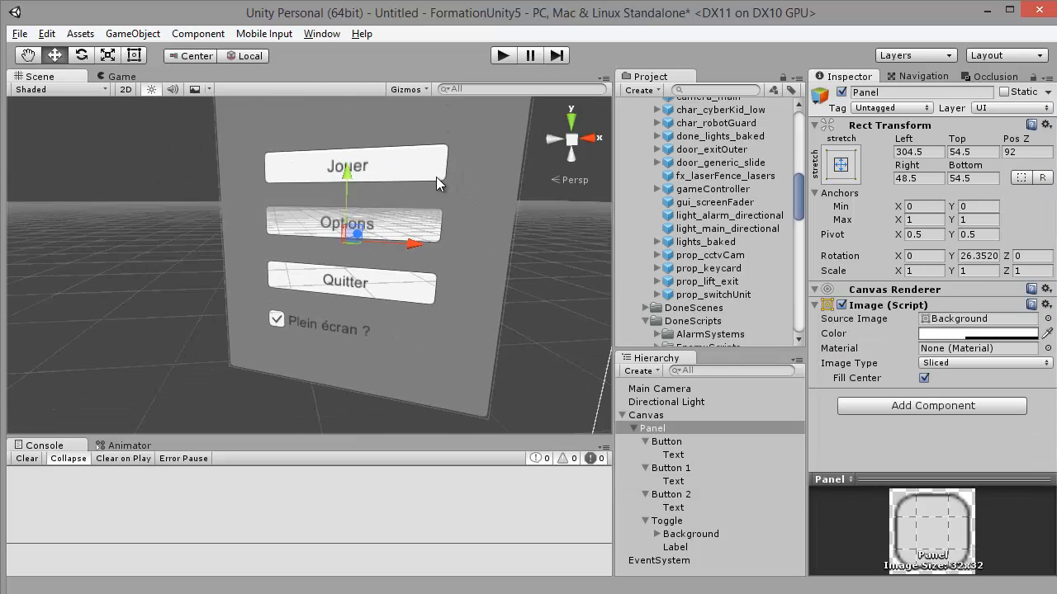
scroll(436, 177, "down", 4)
scroll(355, 237, "down", 1)
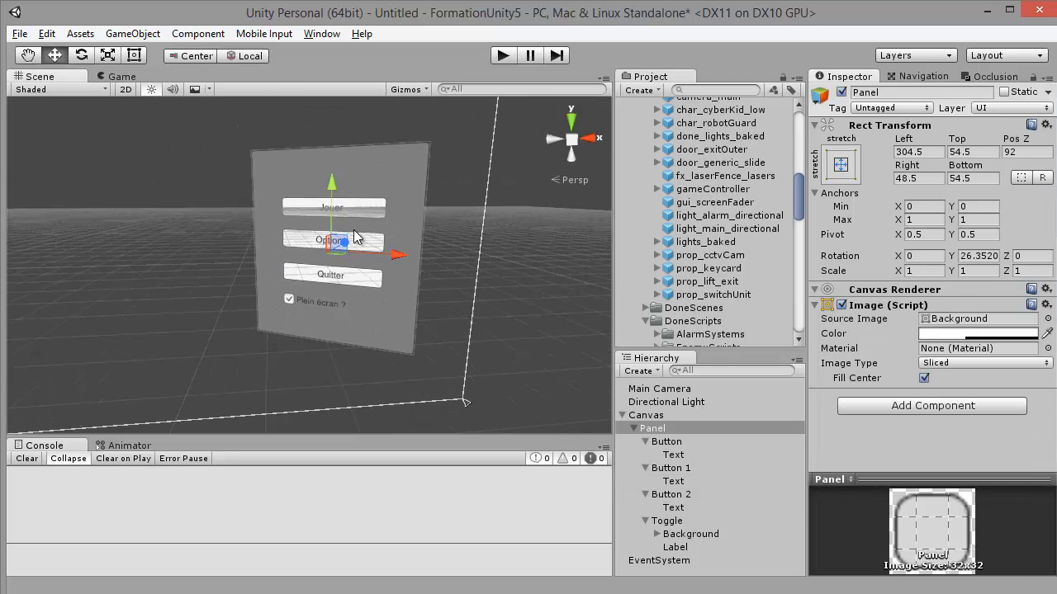
left_click(124, 74)
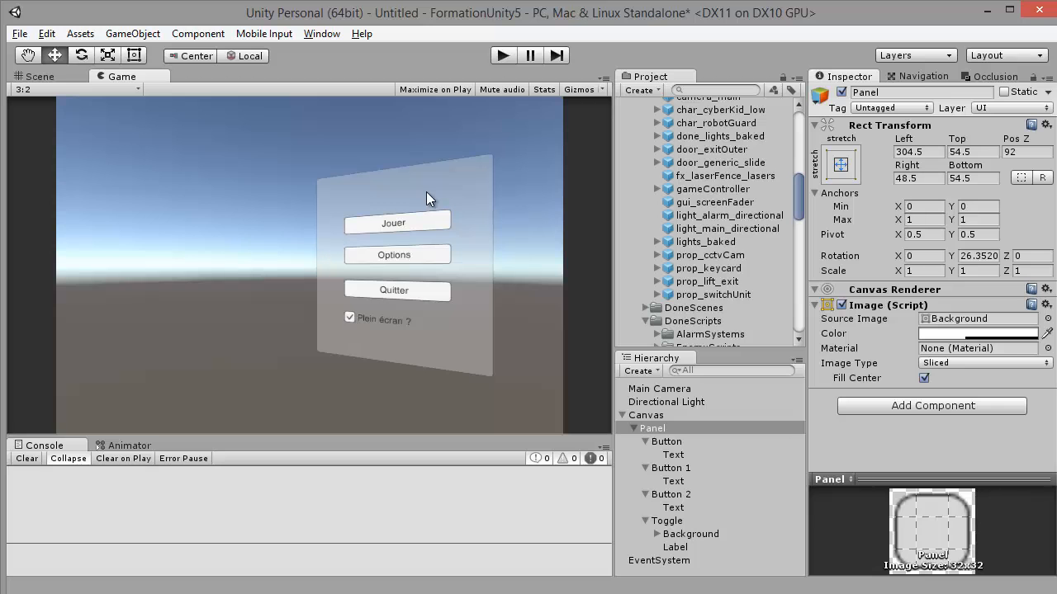
left_click(502, 57)
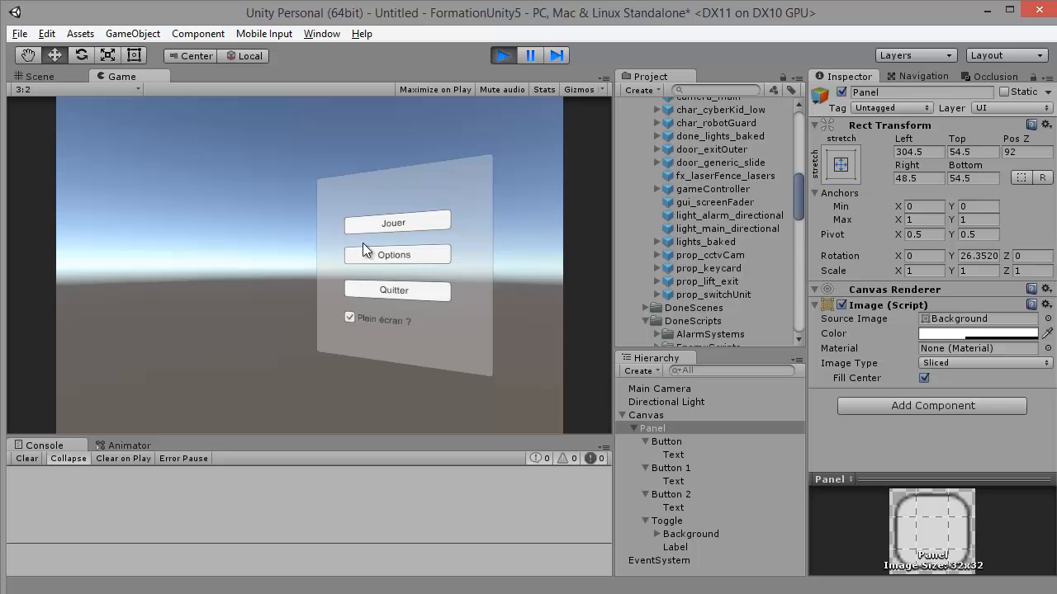
left_click(500, 57)
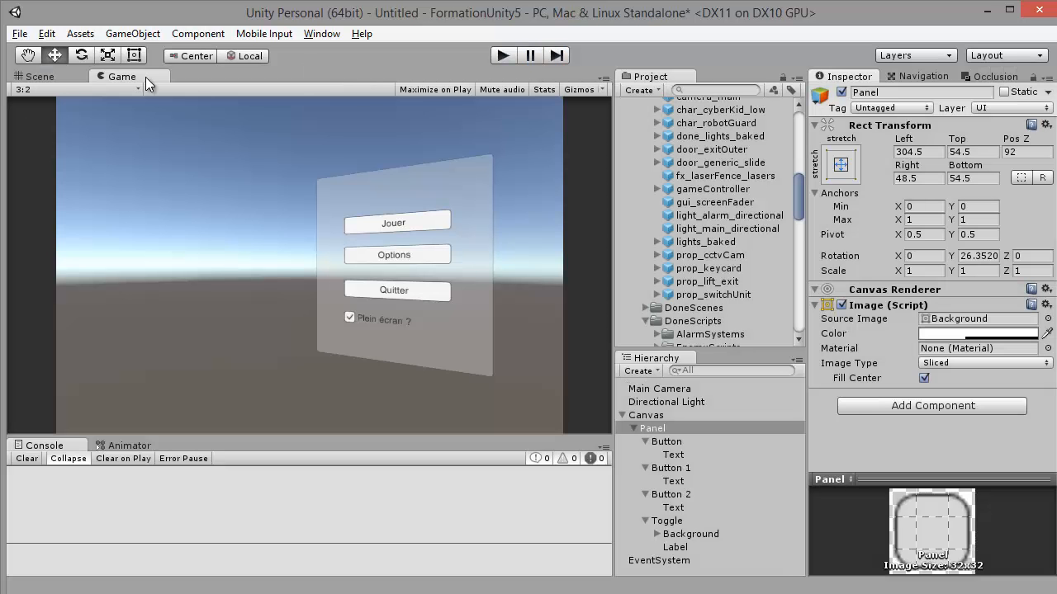
- Set the Canvas Scaler to Scale With Screen Size with a width/height Match of 0.5
left_click(644, 415)
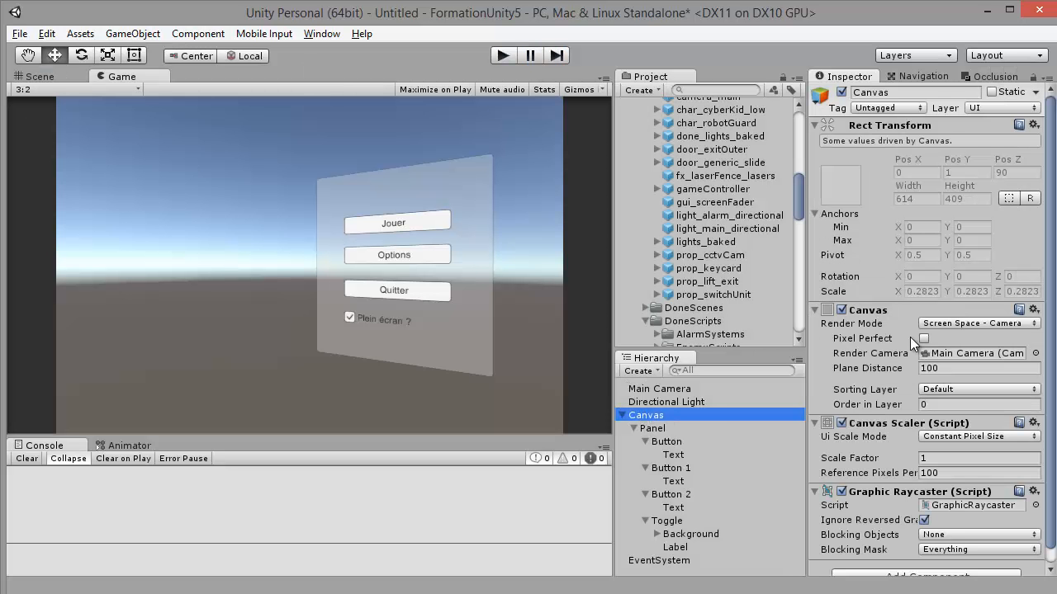
scroll(908, 355, "down", 1)
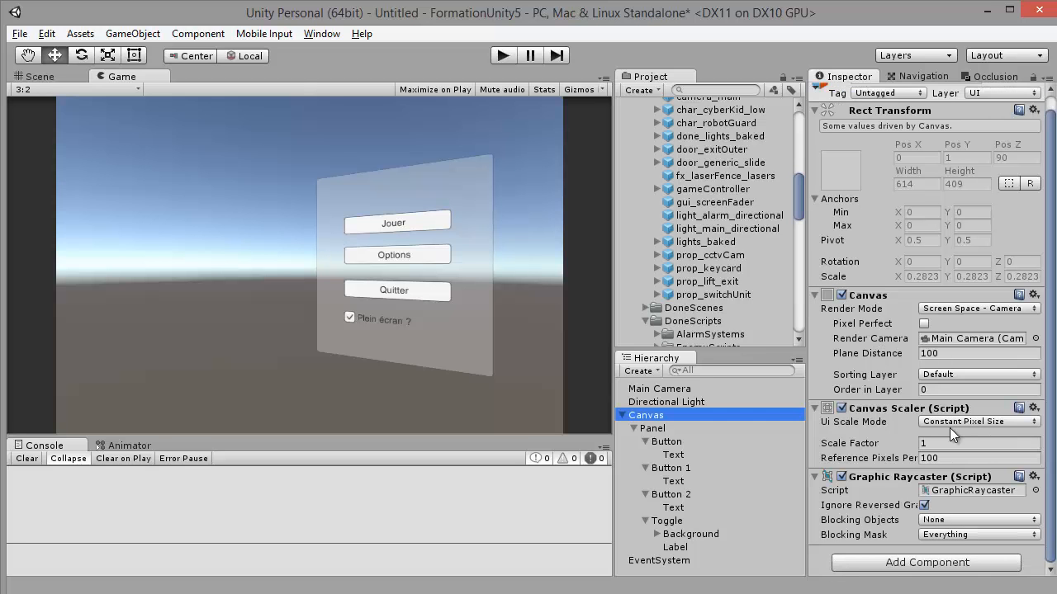
left_click(980, 419)
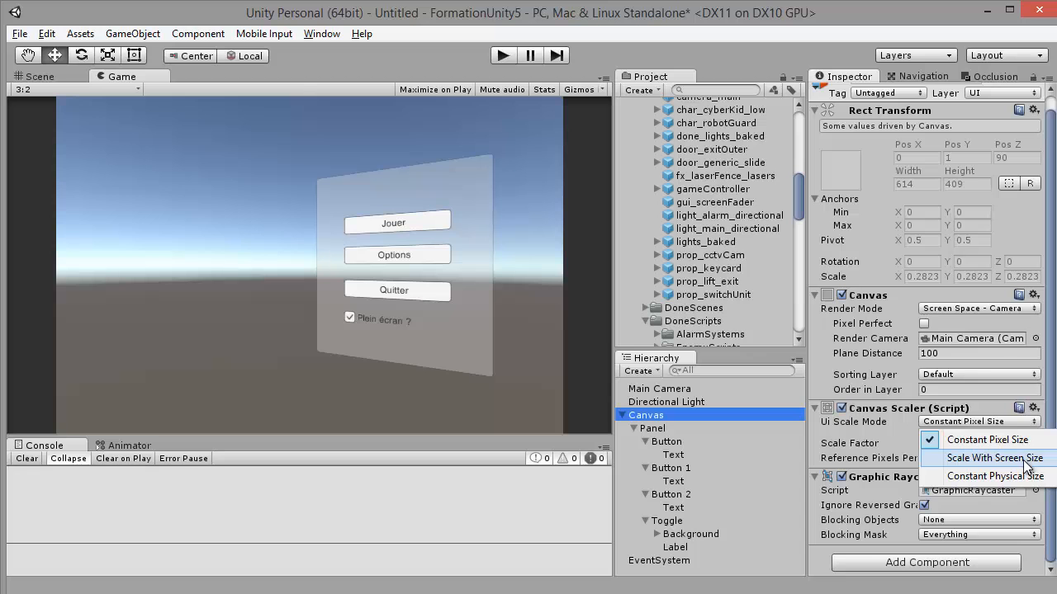
left_click(1002, 458)
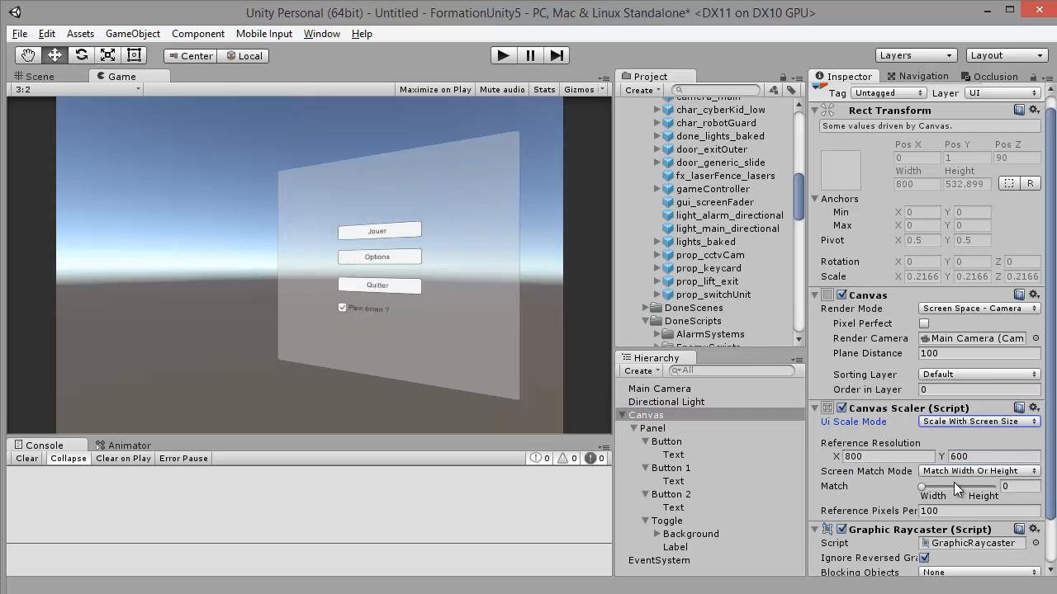
left_click(1023, 487)
type(".5")
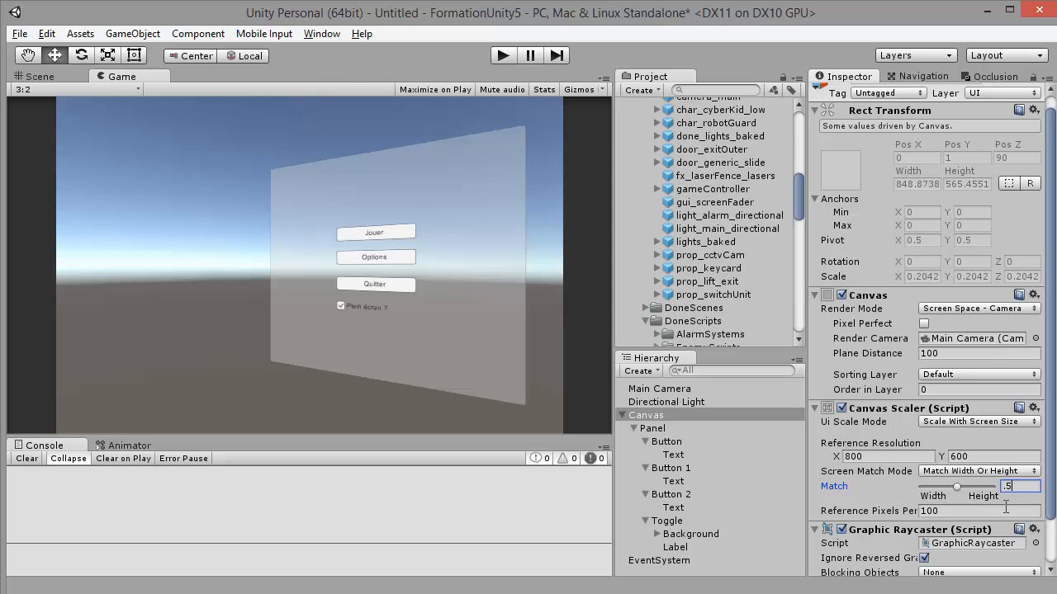
- Collapse the Panel's children in the Hierarchy and scale the three buttons and the Toggle up together
left_click(41, 77)
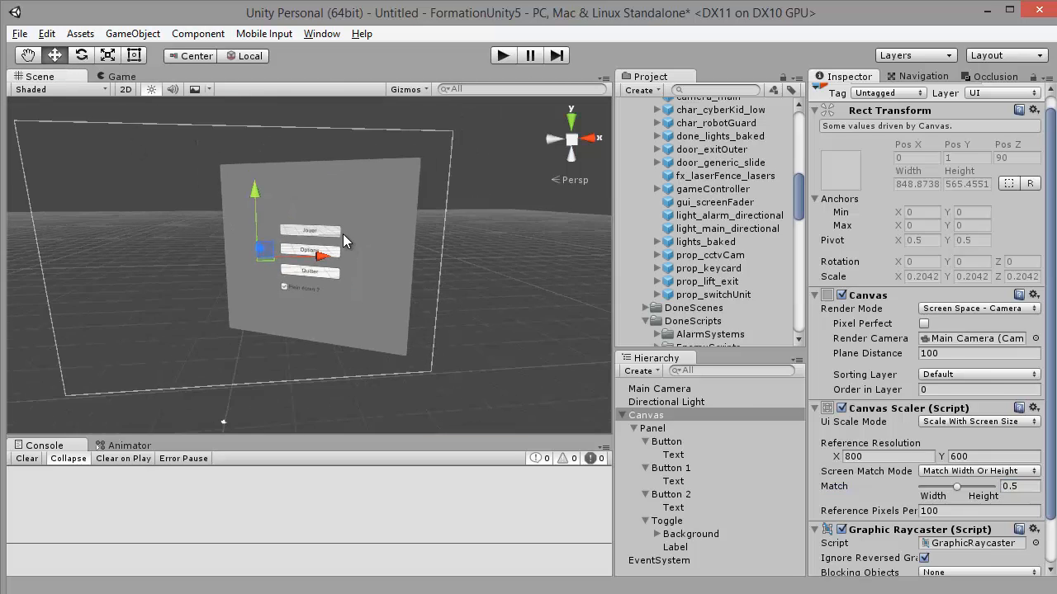
left_click(343, 233)
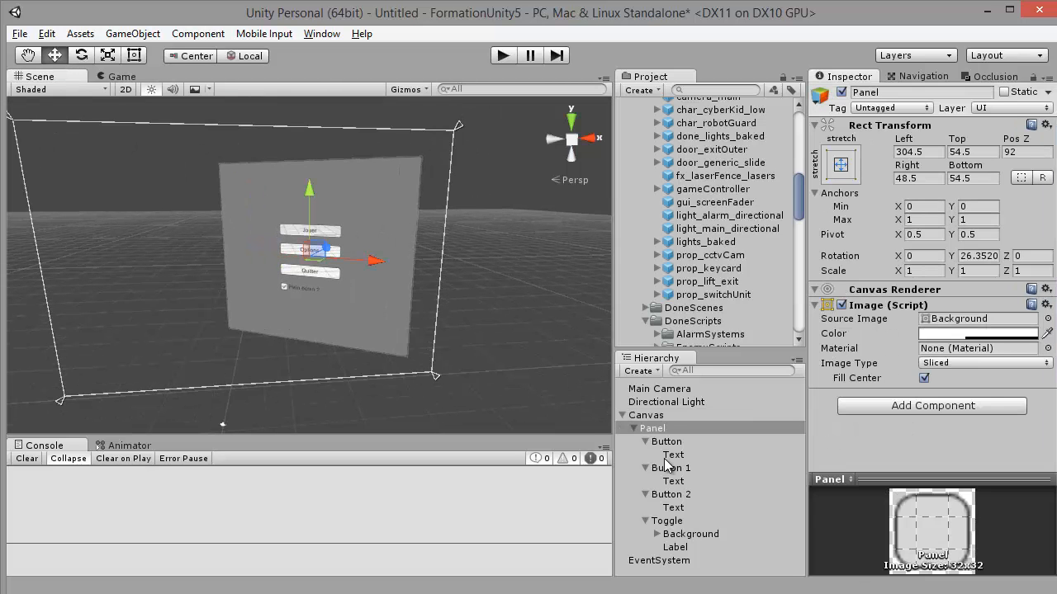
left_click(663, 444)
left_click(646, 442)
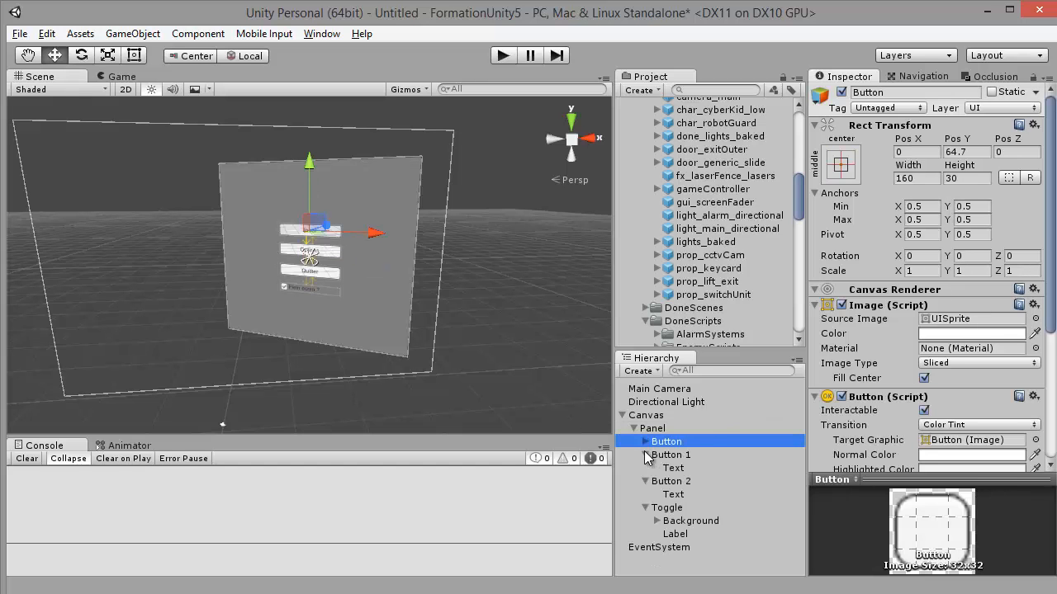
left_click(645, 455)
left_click(645, 468)
left_click(645, 481)
left_click(667, 481)
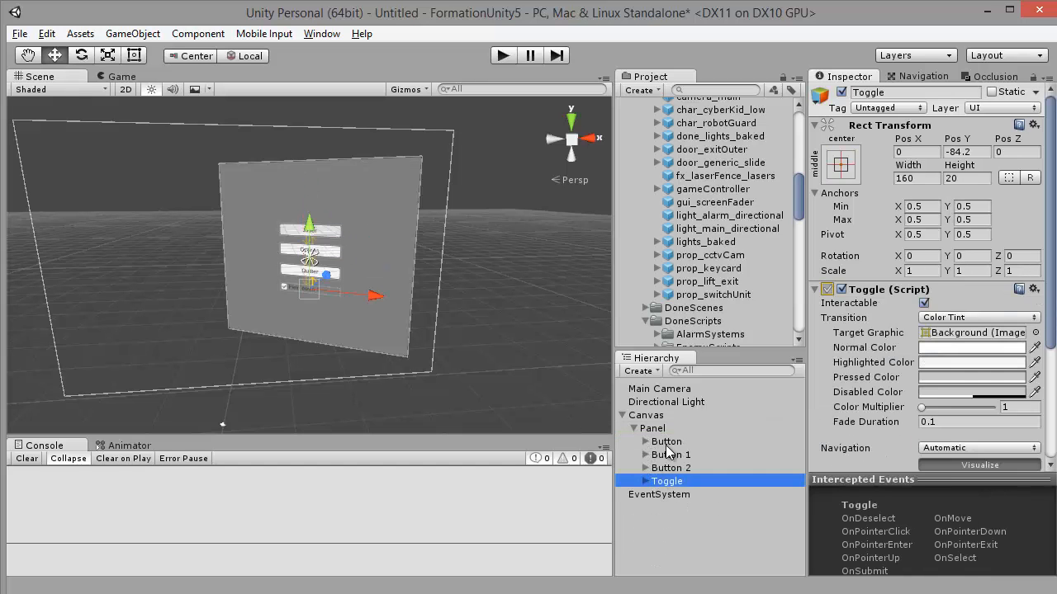
left_click(667, 442, "shift")
left_click(108, 55)
left_click_drag(308, 261, 168, 108)
- Scale the Panel down uniformly to about 0.85 and narrow its X scale to about 0.72
left_click(652, 429)
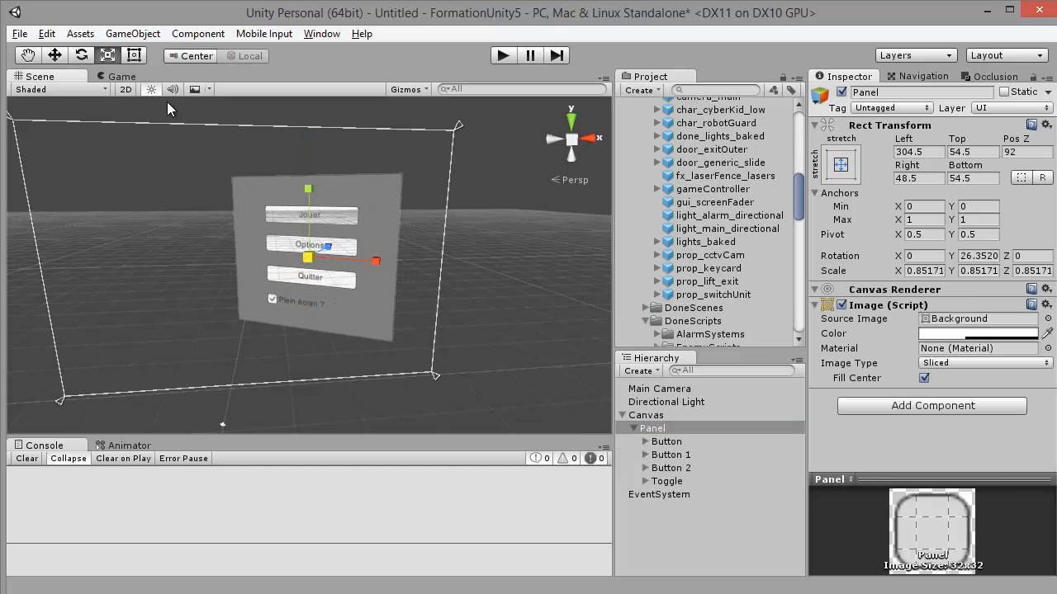
left_click(122, 77)
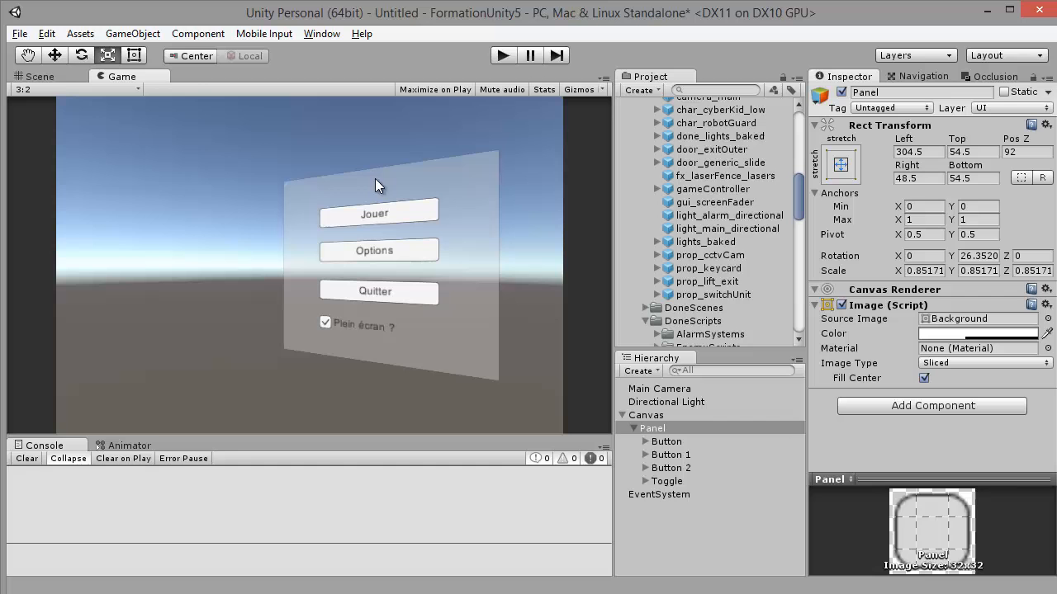
left_click(55, 75)
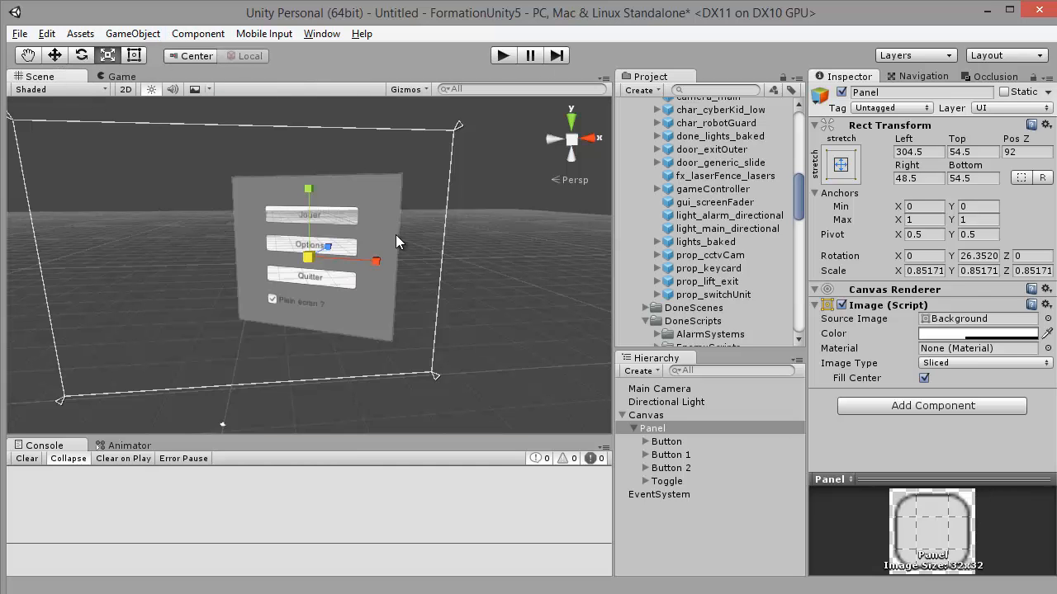
left_click_drag(374, 269, 366, 268)
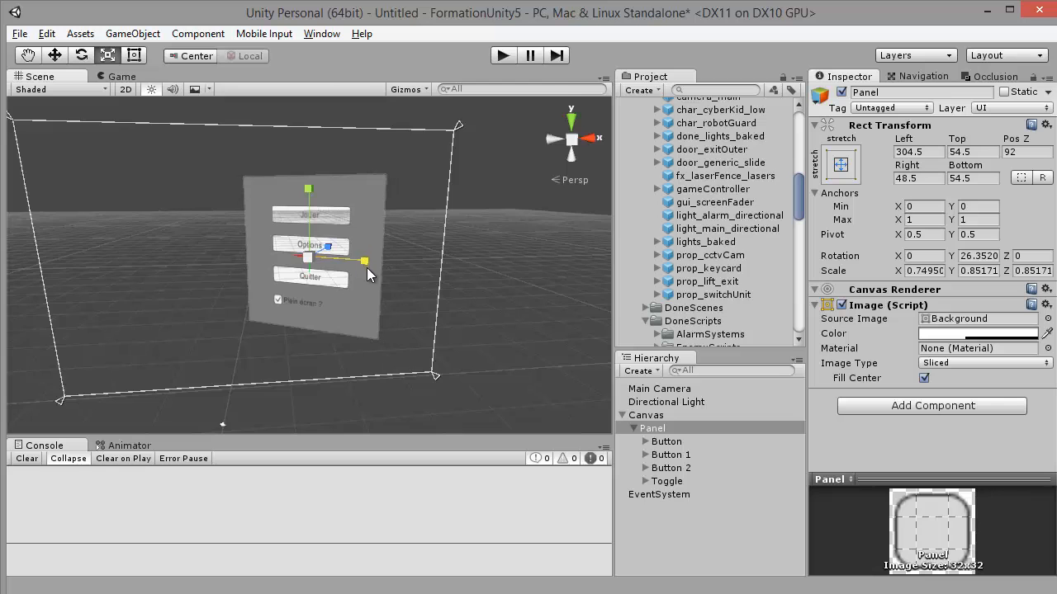
left_click(118, 77)
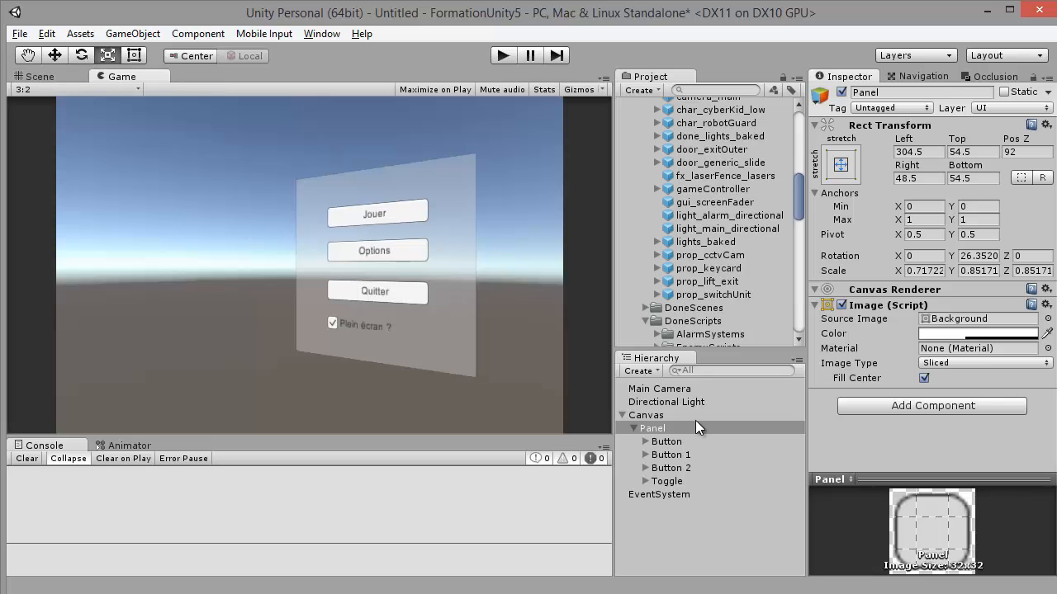
- Move the Panel along its own X axis toward the Canvas's right edge, to about Left 358.5 and Pos Z 65
left_click(648, 429)
left_click(56, 59)
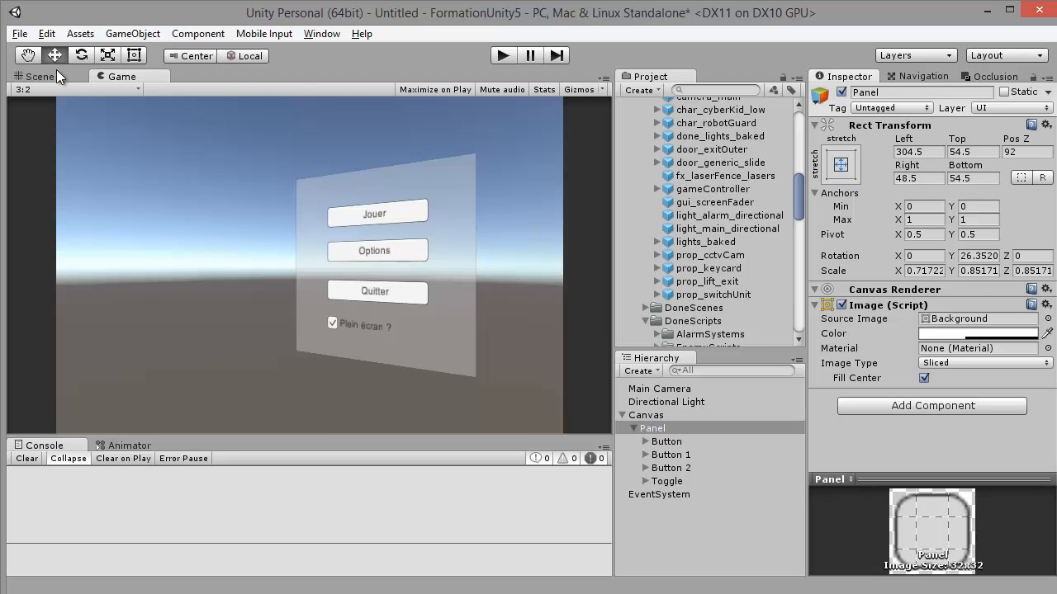
left_click(56, 76)
left_click_drag(374, 269, 403, 266)
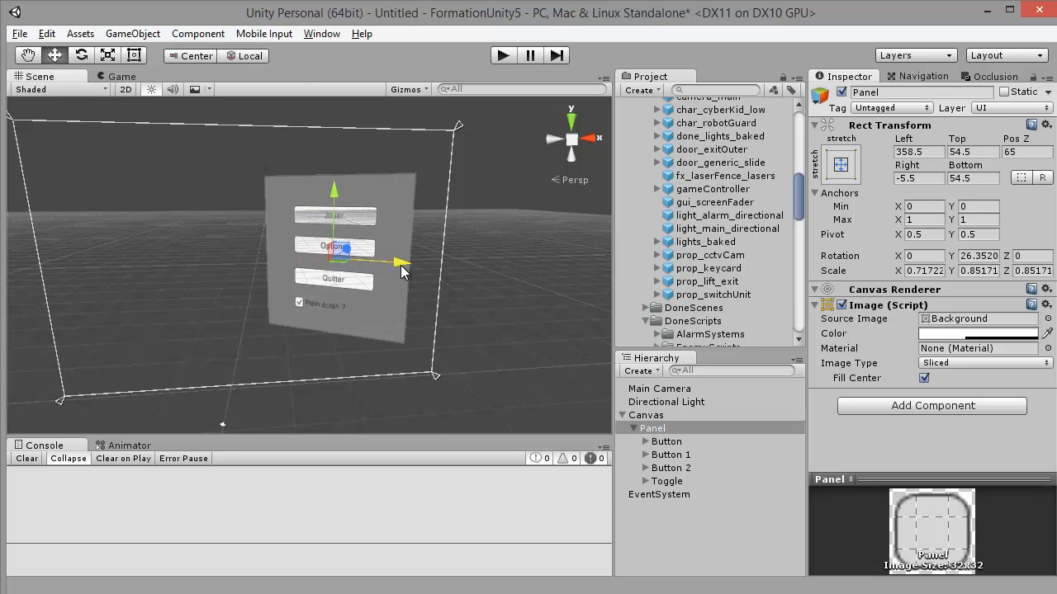
- Duplicate the Panel and set the copy's Y rotation to -26.352
key("ctrl+d")
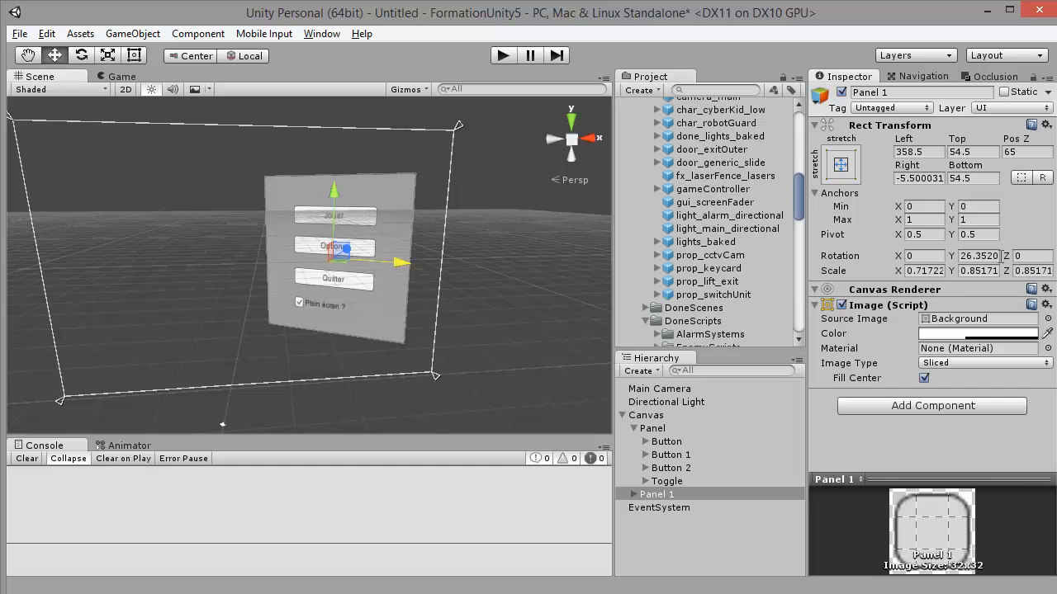
left_click(962, 255)
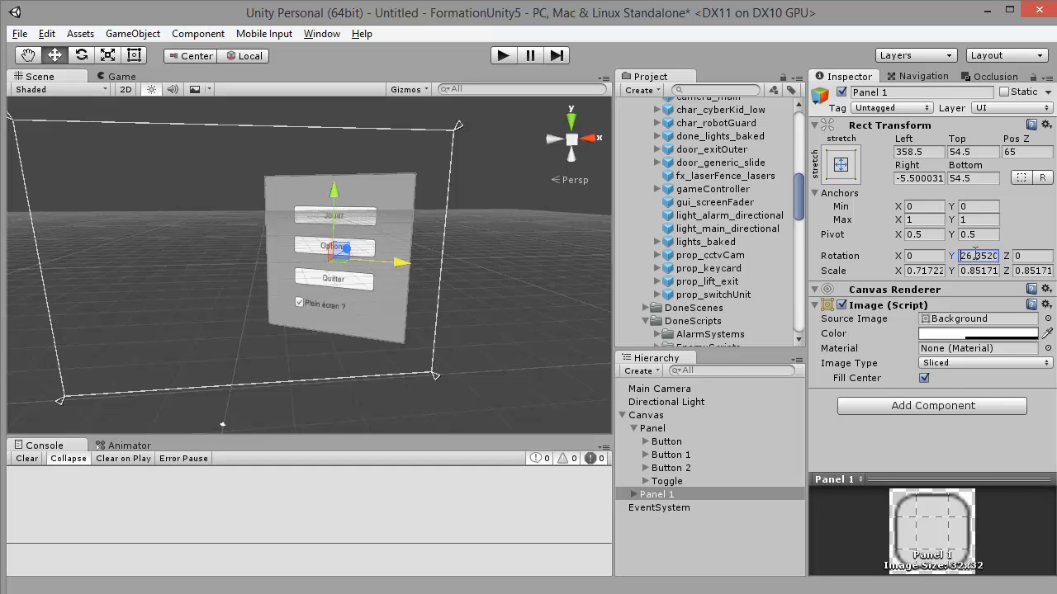
type("-")
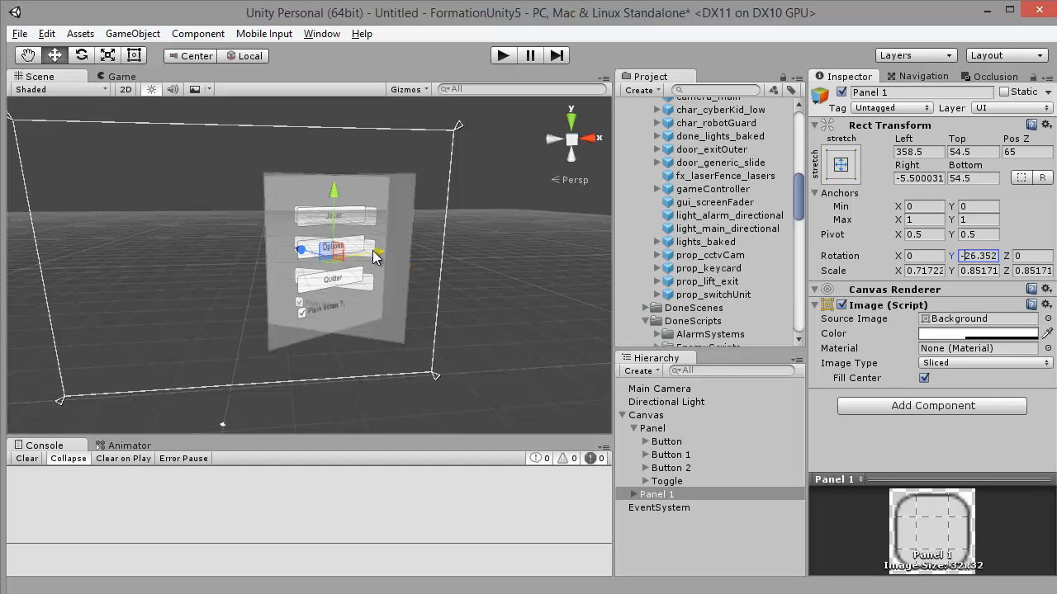
- Move the duplicated panel to the left half of the Canvas, at about Left -18.5 and Pos Z 45, and check the game camera's view
left_click_drag(370, 253, 226, 261)
left_click_drag(228, 262, 578, 366, "alt")
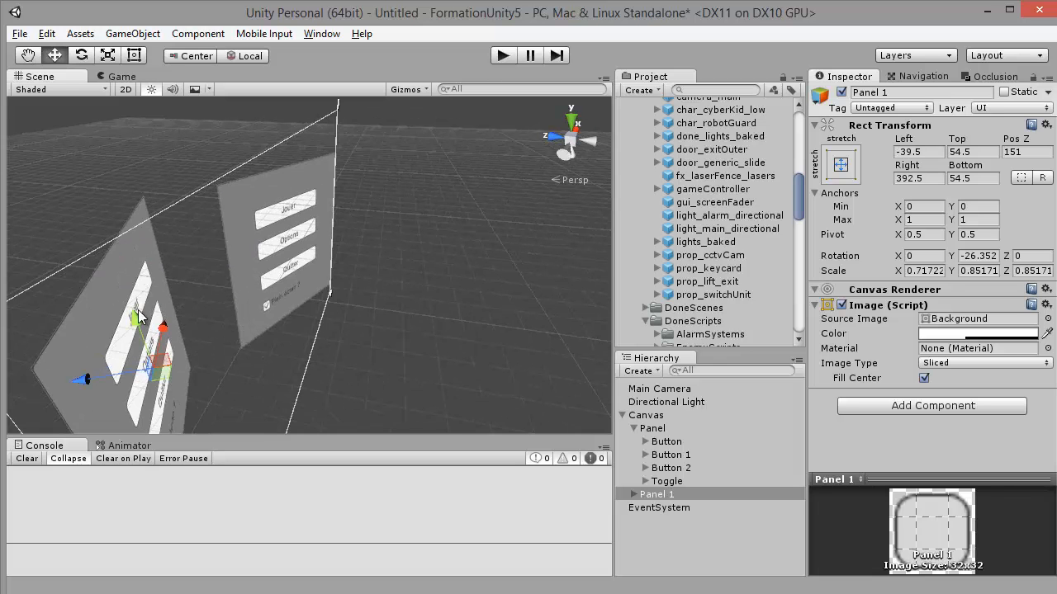
left_click_drag(83, 375, 139, 388)
scroll(270, 286, "down", 3)
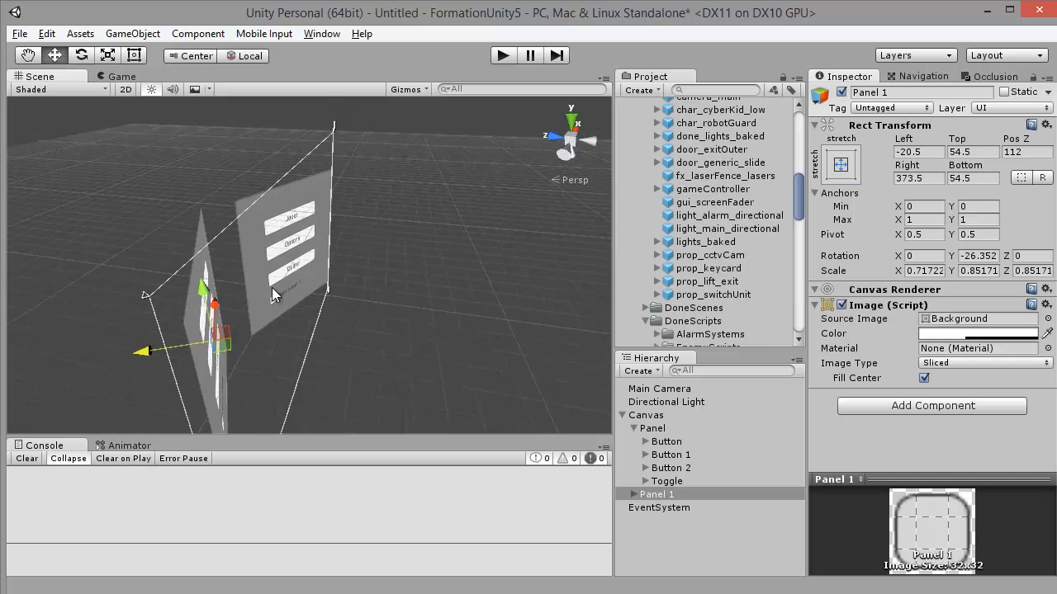
left_click_drag(272, 288, 787, 299, "alt")
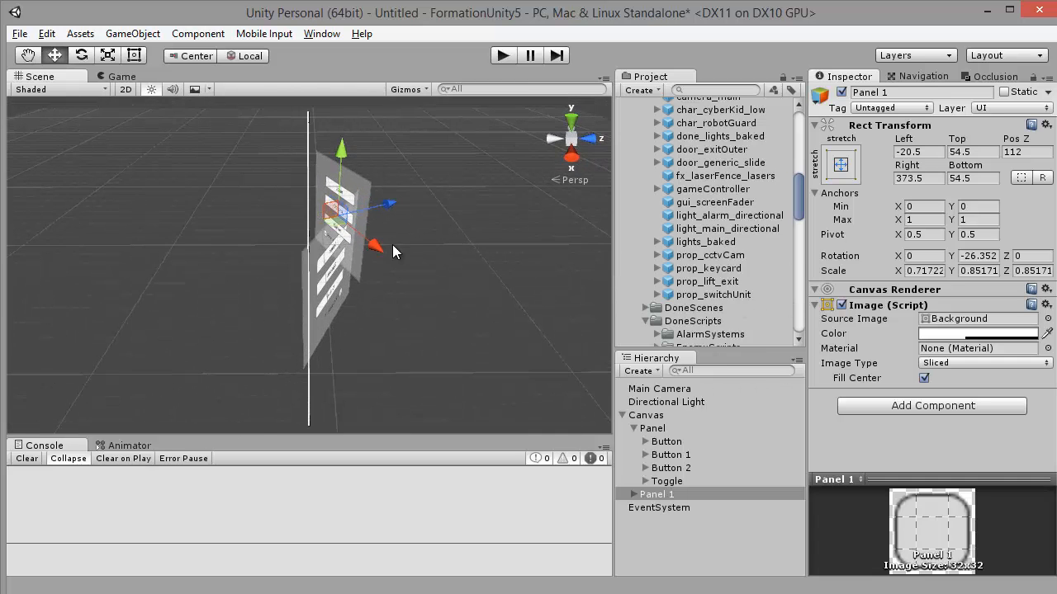
left_click_drag(392, 244, 413, 251)
left_click_drag(216, 251, 251, 252)
left_click_drag(251, 251, 371, 207, "alt")
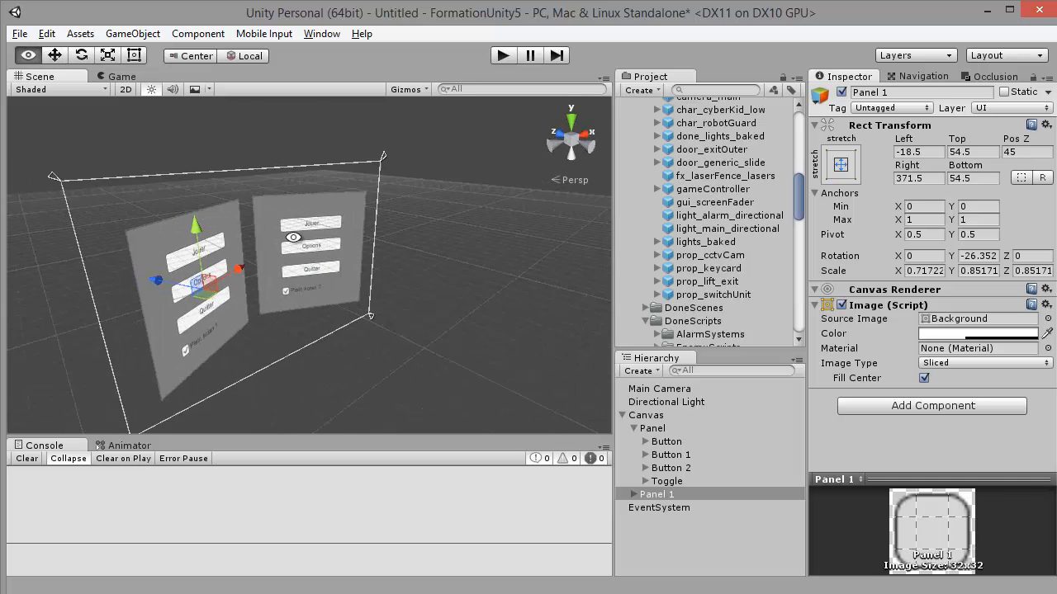
left_click(116, 76)
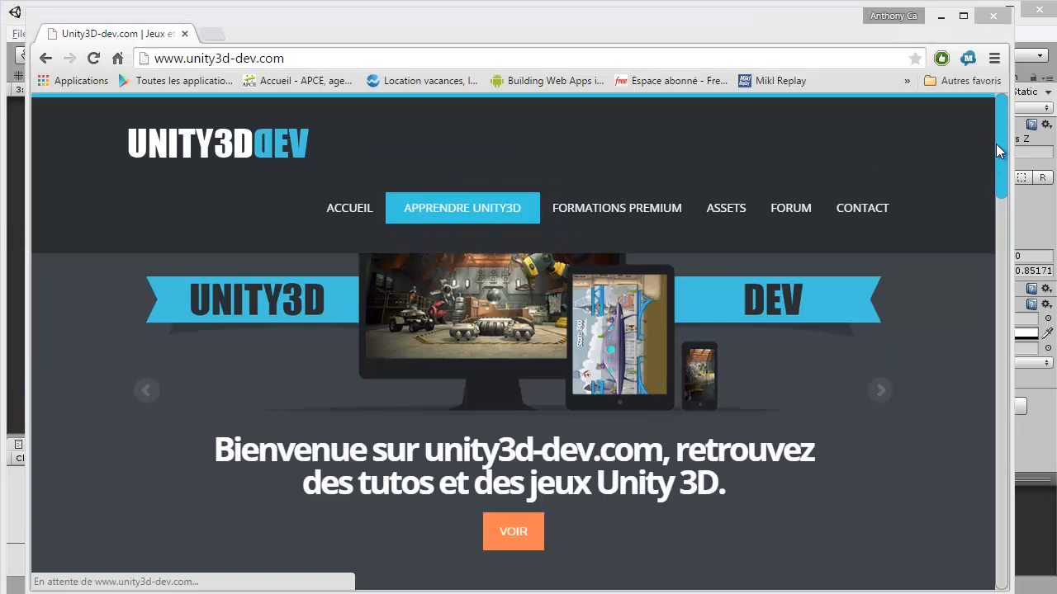
- Open the Unity 4.6 UI tutorial page on unity3d-dev.com and close its Facebook pop-up
left_click_drag(996, 144, 980, 309)
left_click_drag(452, 19, 452, 12)
scroll(360, 179, "down", 1)
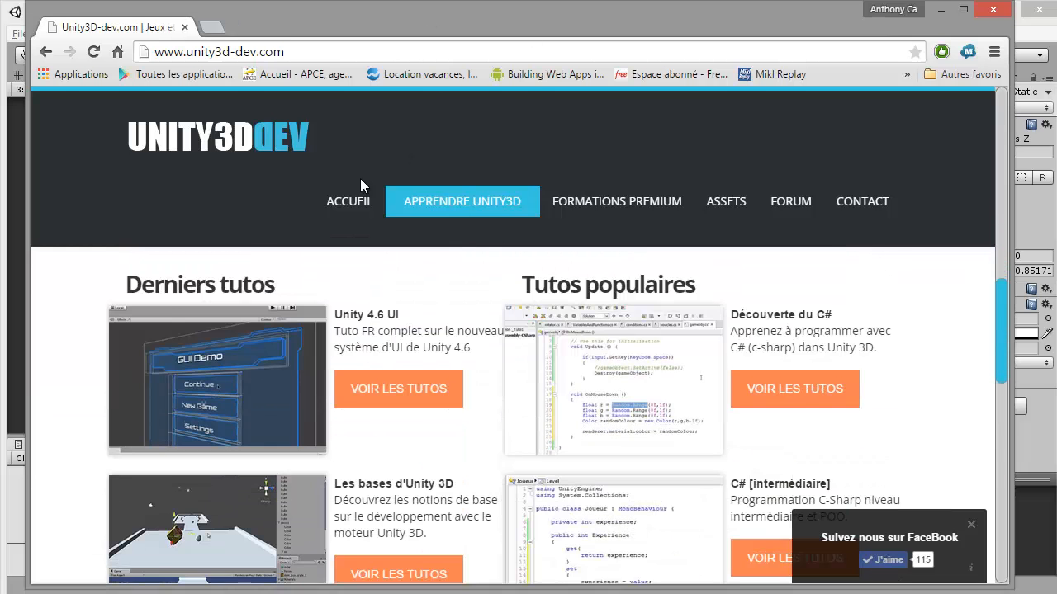
left_click(368, 399)
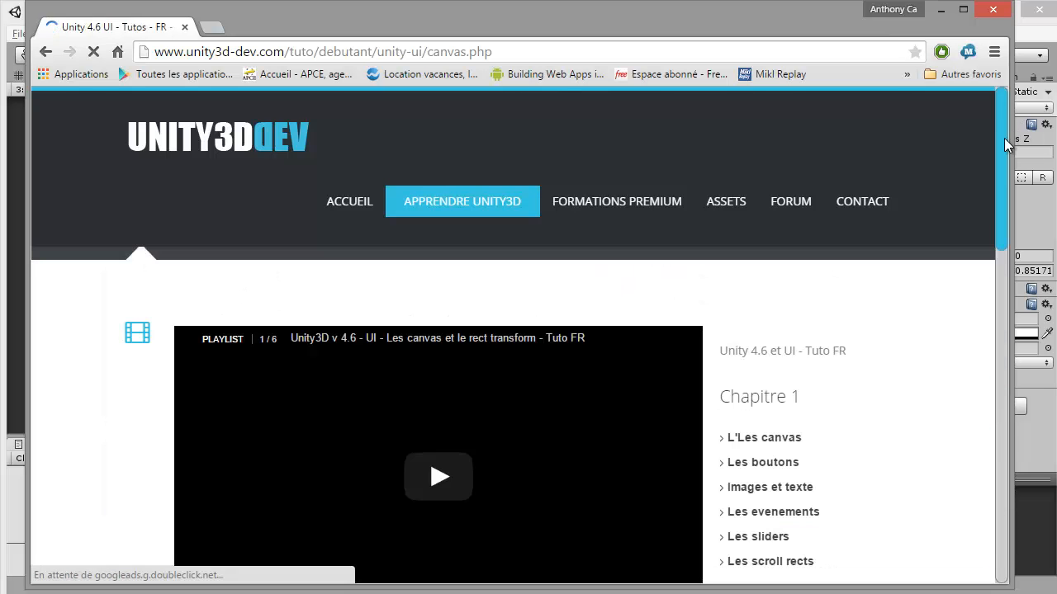
scroll(998, 211, "down", 2)
mouse_move(1005, 175)
left_mouse_down()
mouse_move(1014, 148)
mouse_move(991, 298)
mouse_move(996, 174)
left_mouse_up()
scroll(991, 173, "up", 1)
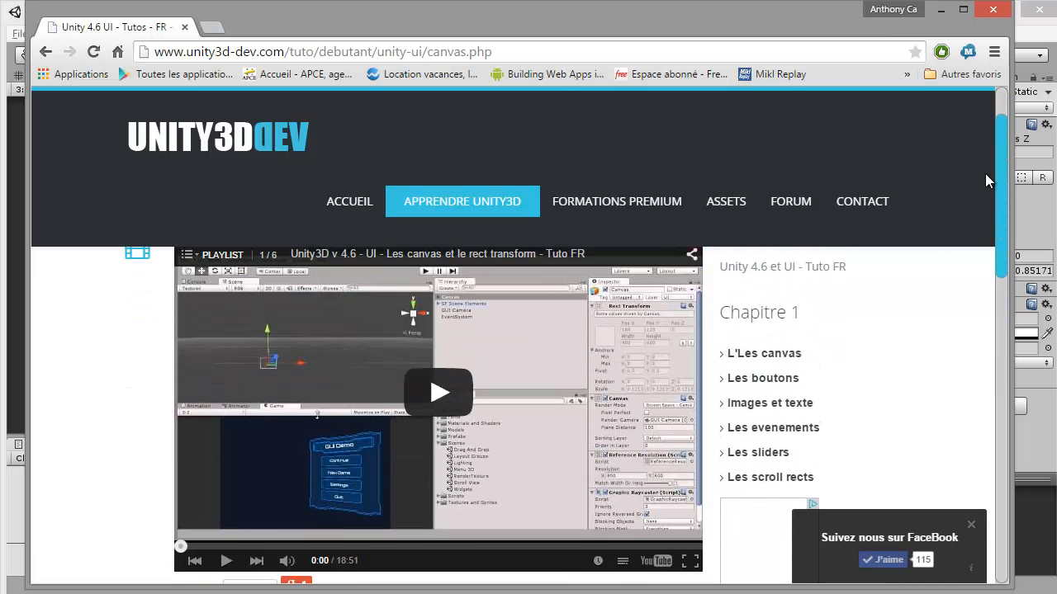
left_click(971, 525)
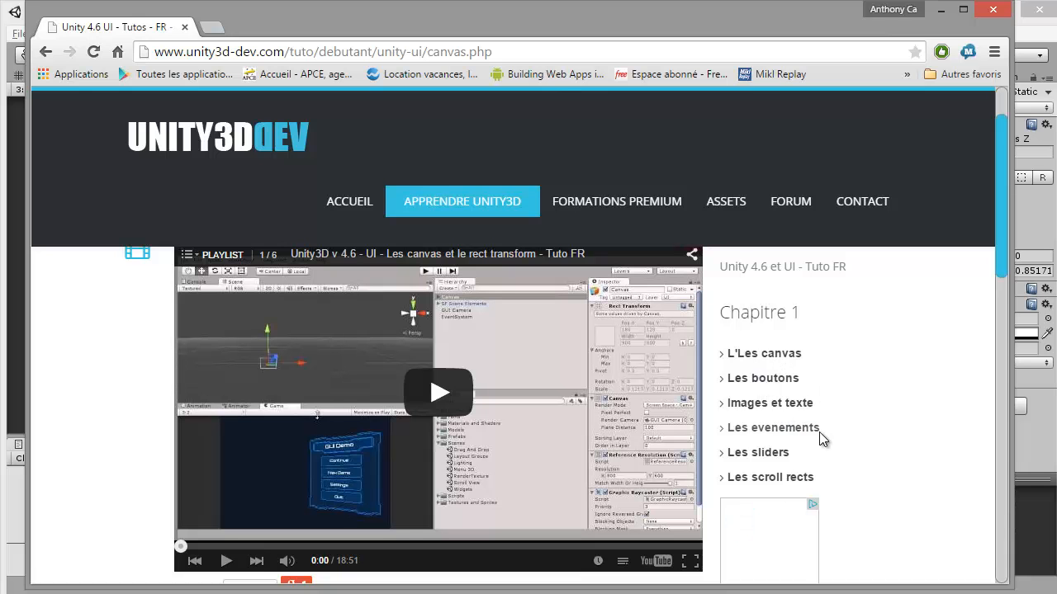
- View the sliders and scroll rects tutorial pages, close the browser and return to Unity
left_click(761, 453)
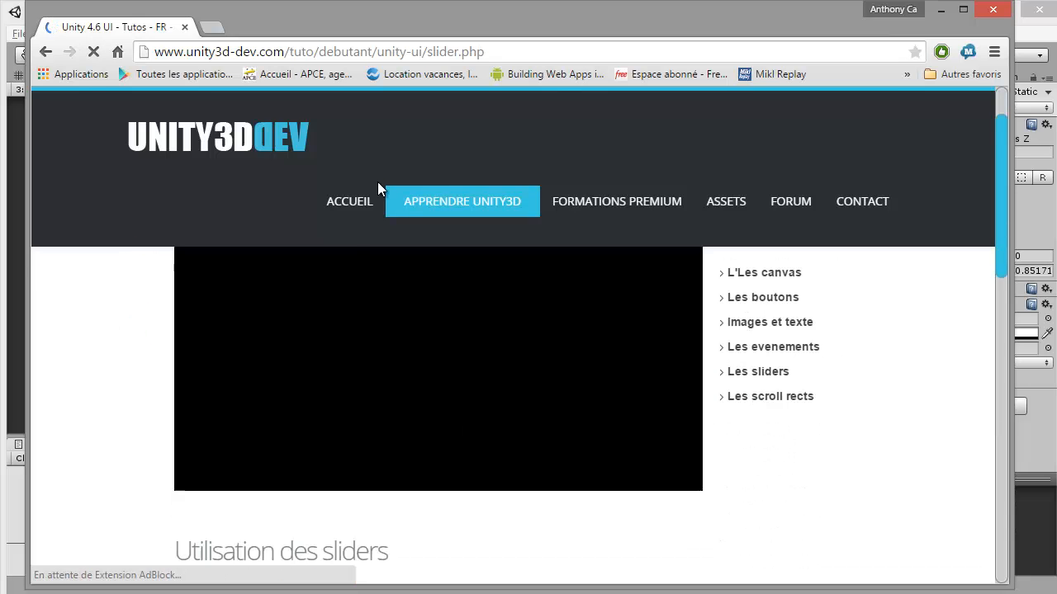
scroll(351, 413, "down", 1)
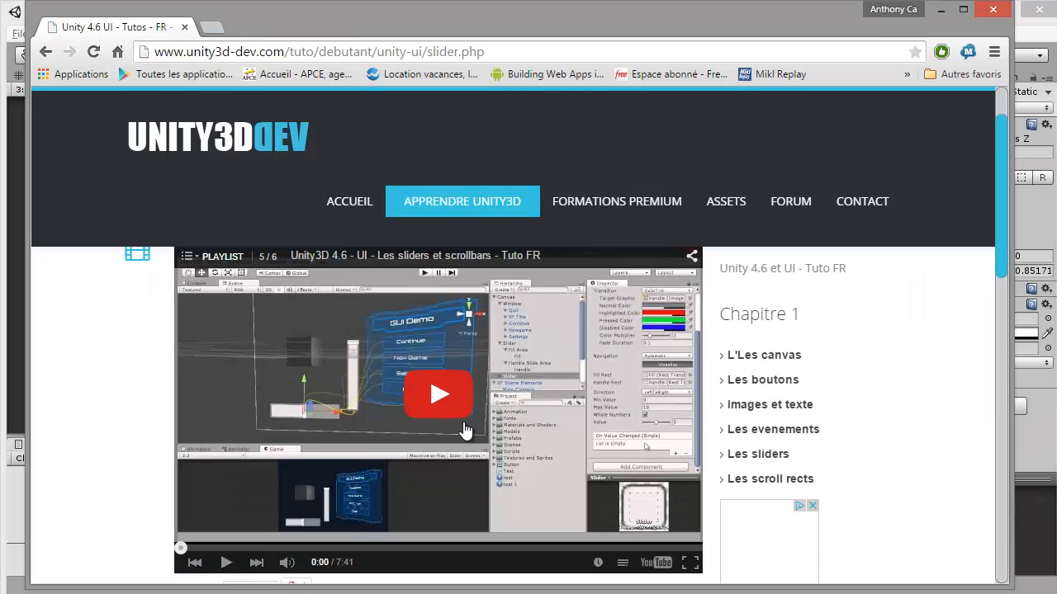
left_click(777, 479)
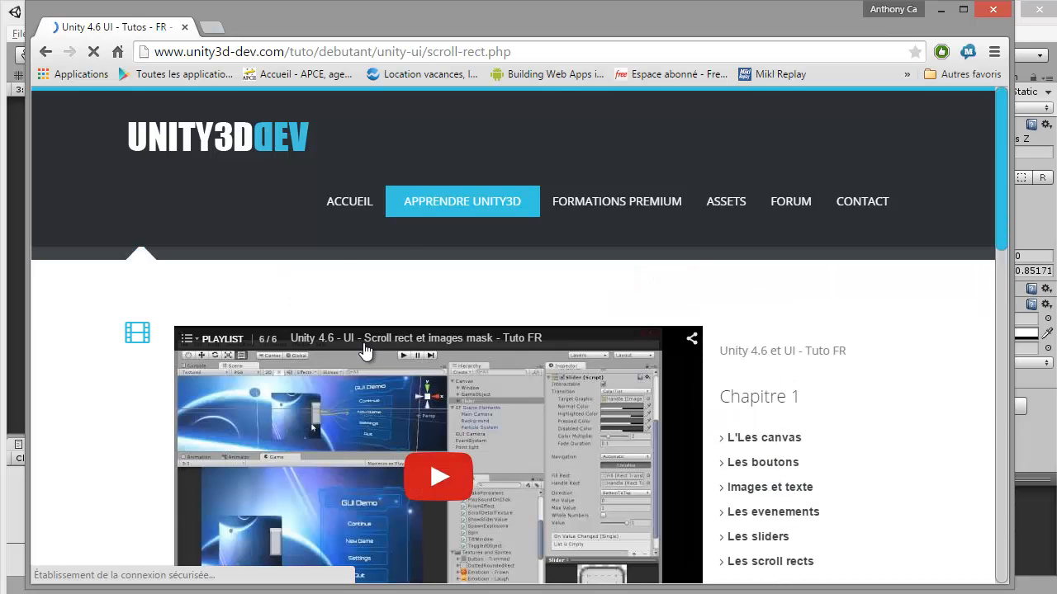
scroll(555, 356, "down", 2)
scroll(554, 356, "up", 2)
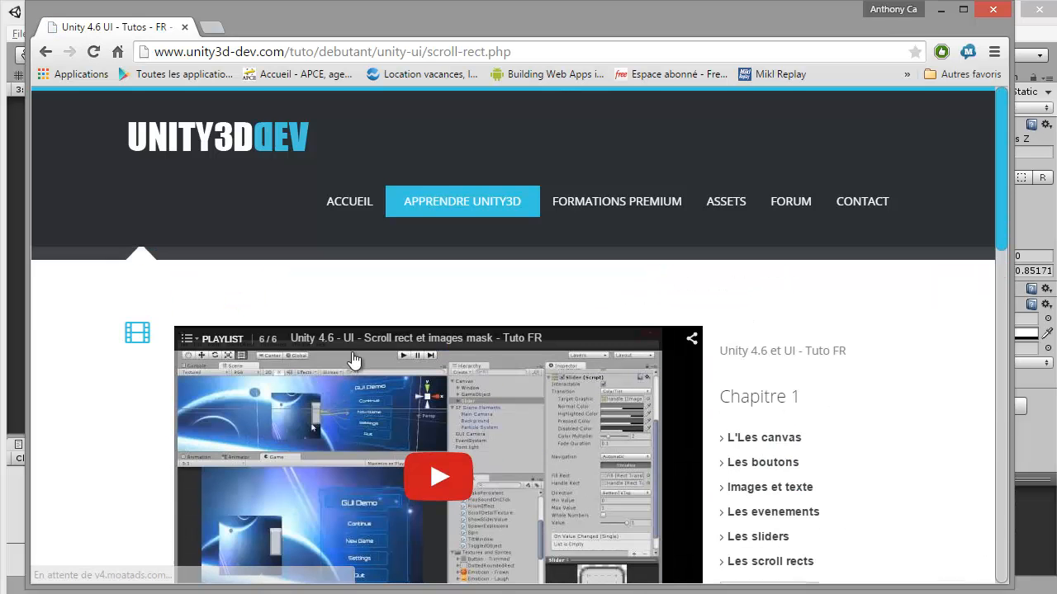
left_click(992, 10)
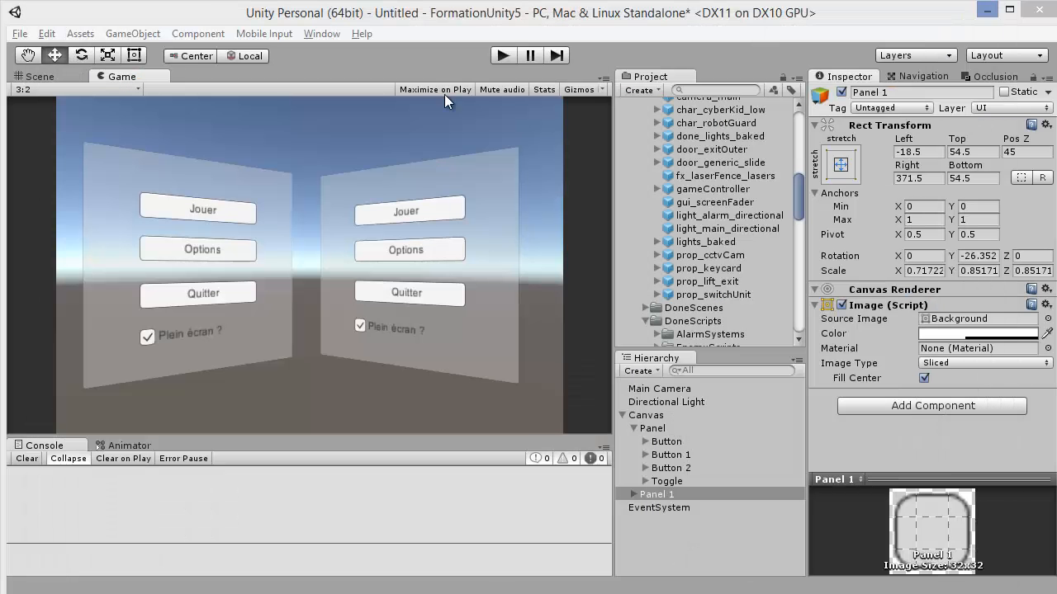
- Open the Asset Store window and reposition it over the editor
left_click(323, 35)
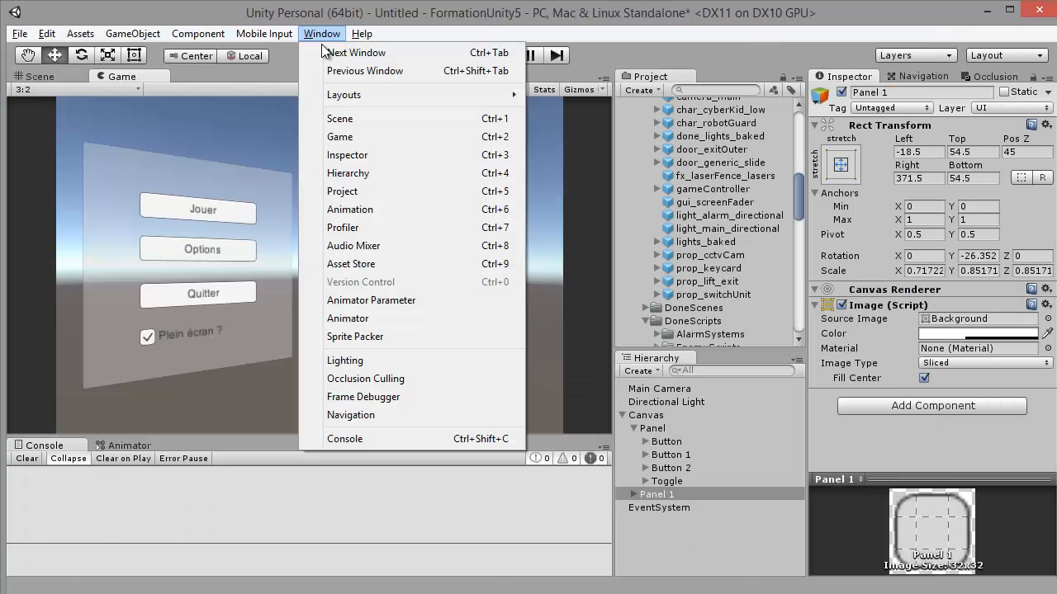
left_click(362, 265)
left_click_drag(525, 22, 276, 21)
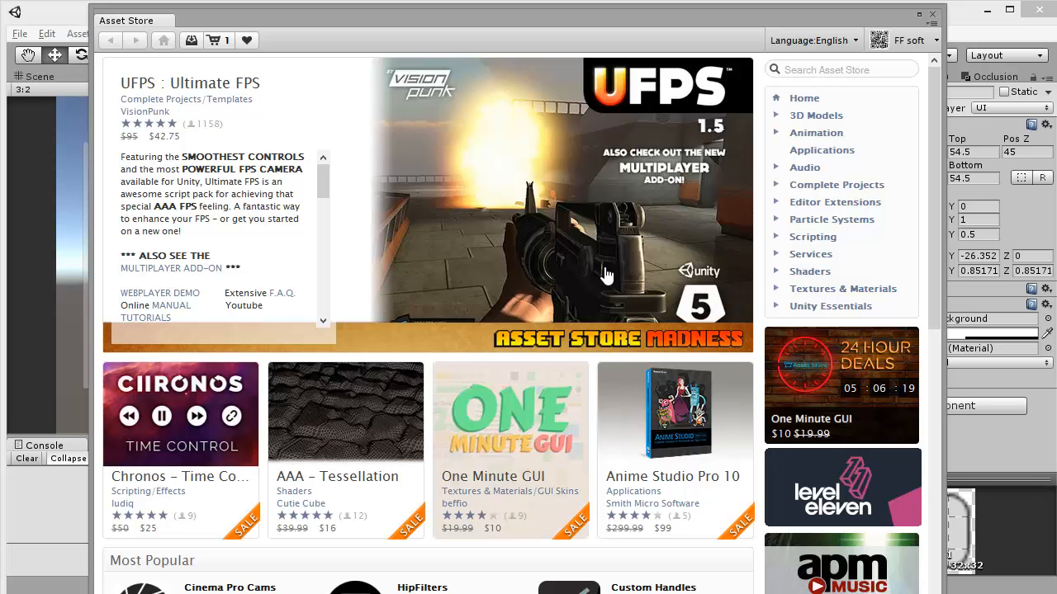
- Find Unity Samples: UI in the Unity Essentials category and download it, accepting the license agreement
left_click(830, 307)
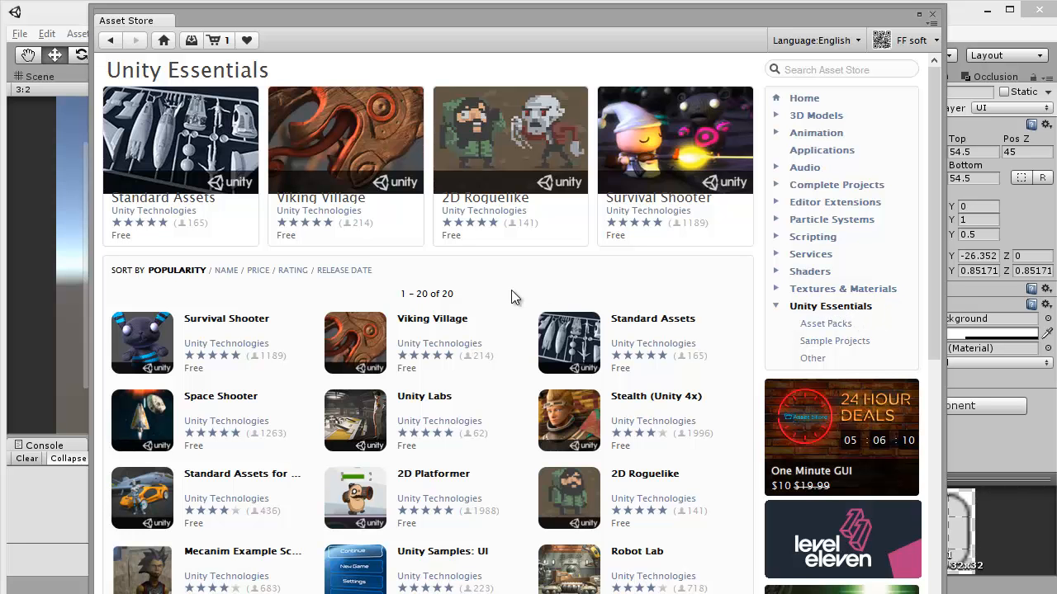
scroll(511, 289, "down", 1)
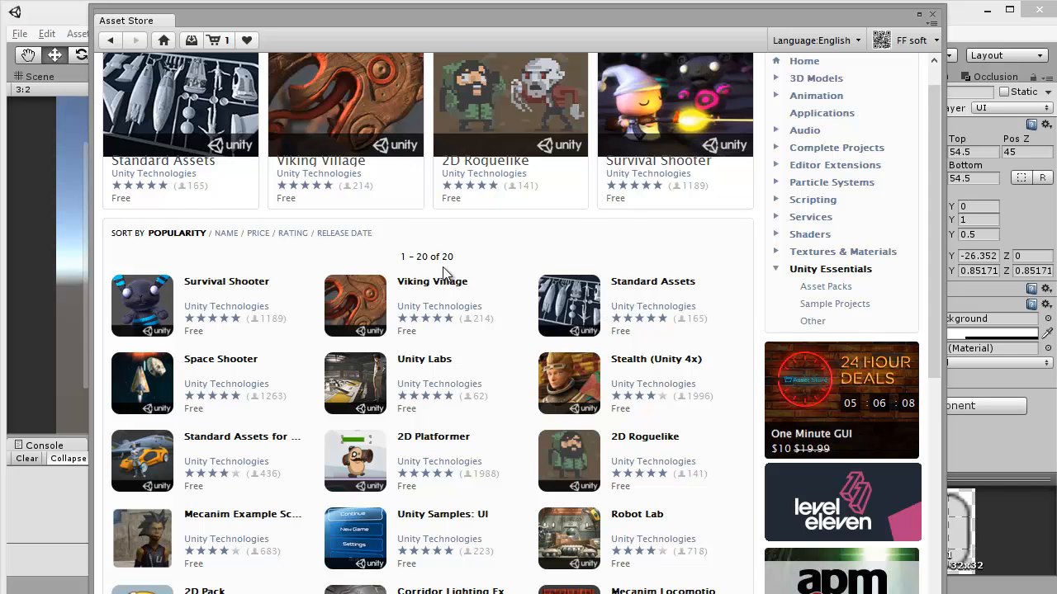
scroll(446, 276, "down", 3)
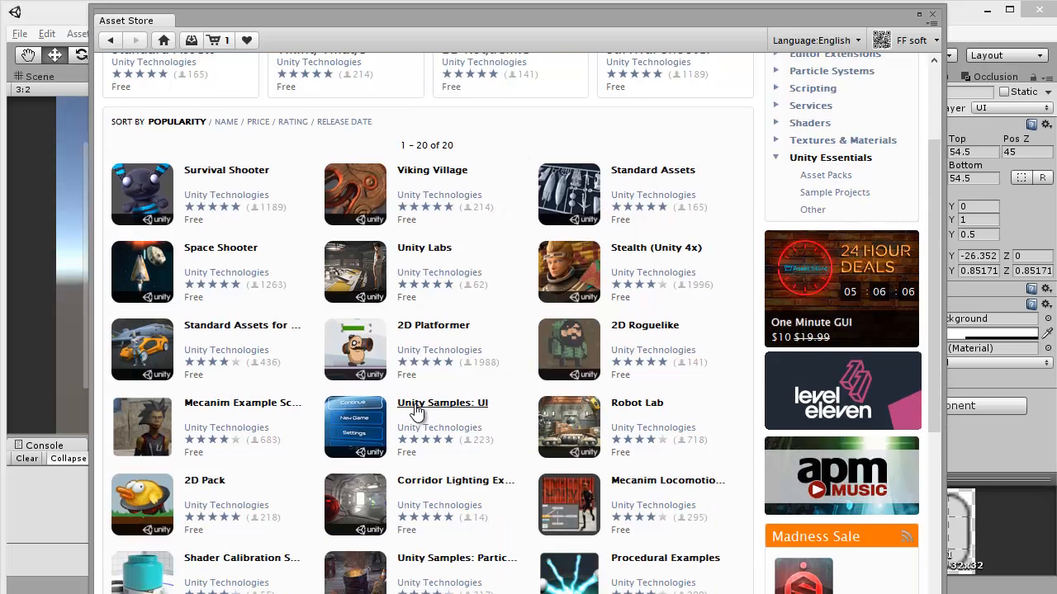
left_click(428, 404)
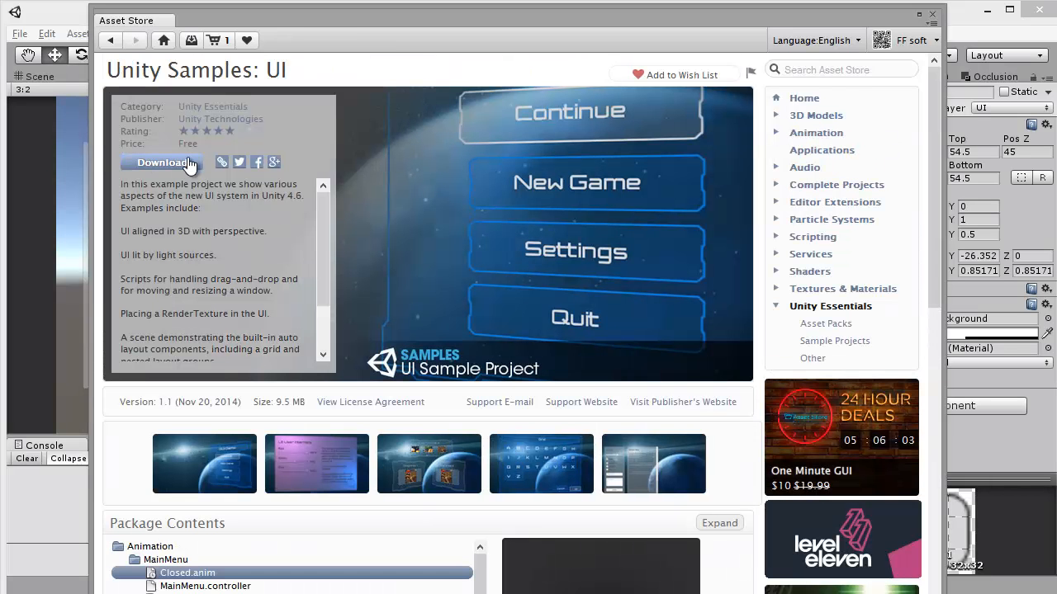
left_click(173, 167)
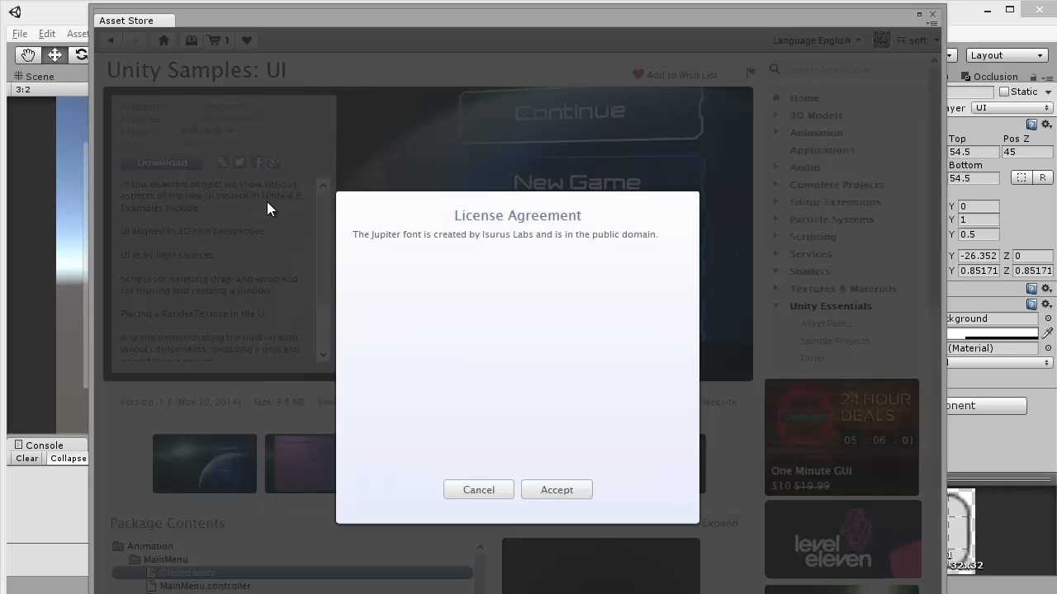
left_click(533, 490)
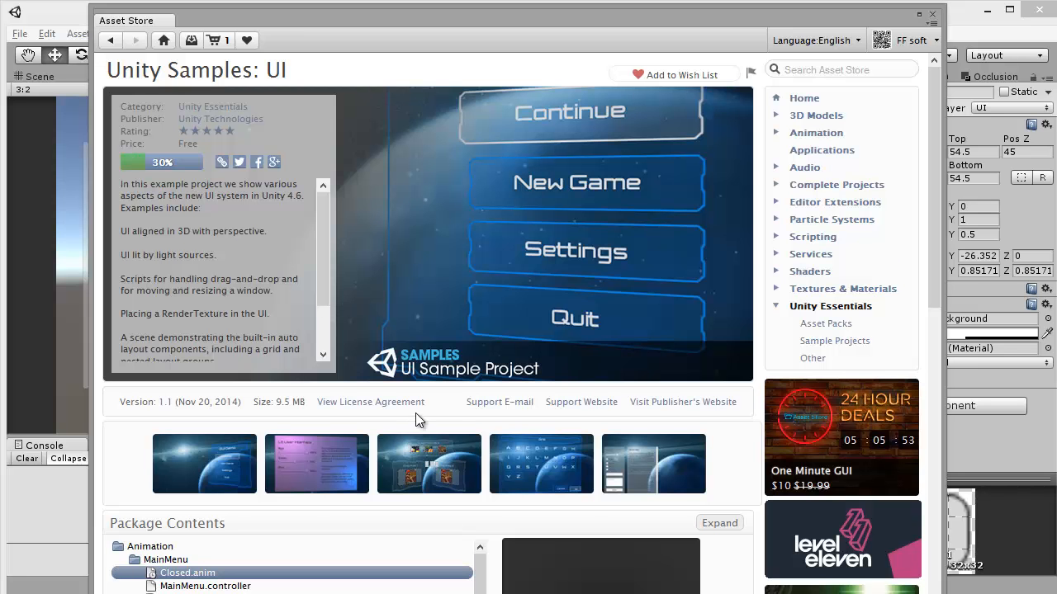
- Look through the package's preview images of the drag-and-drop, grid, lit interface and scroll view samples
left_click(412, 453)
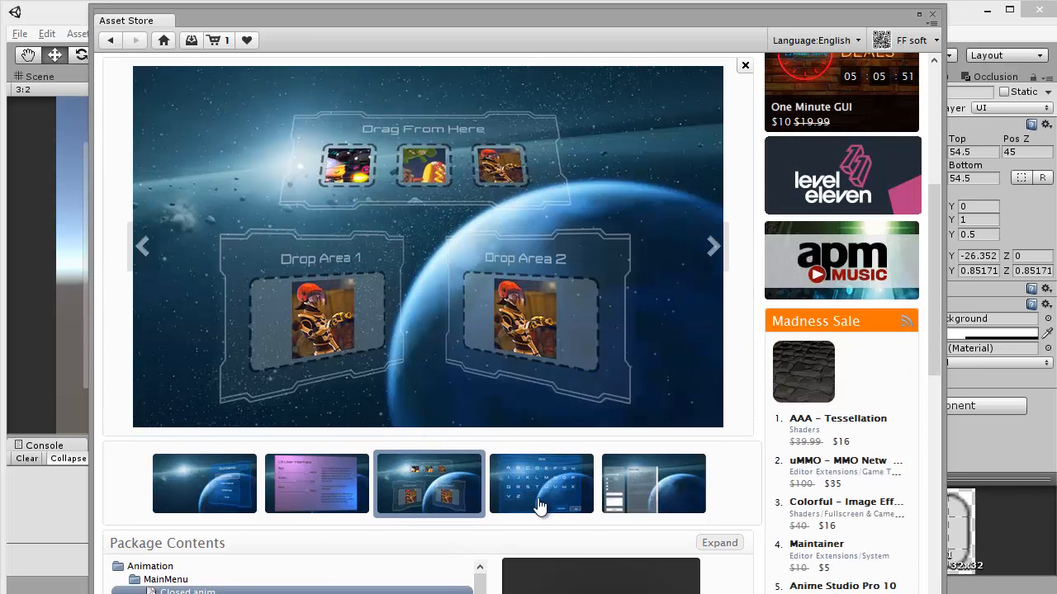
left_click(504, 492)
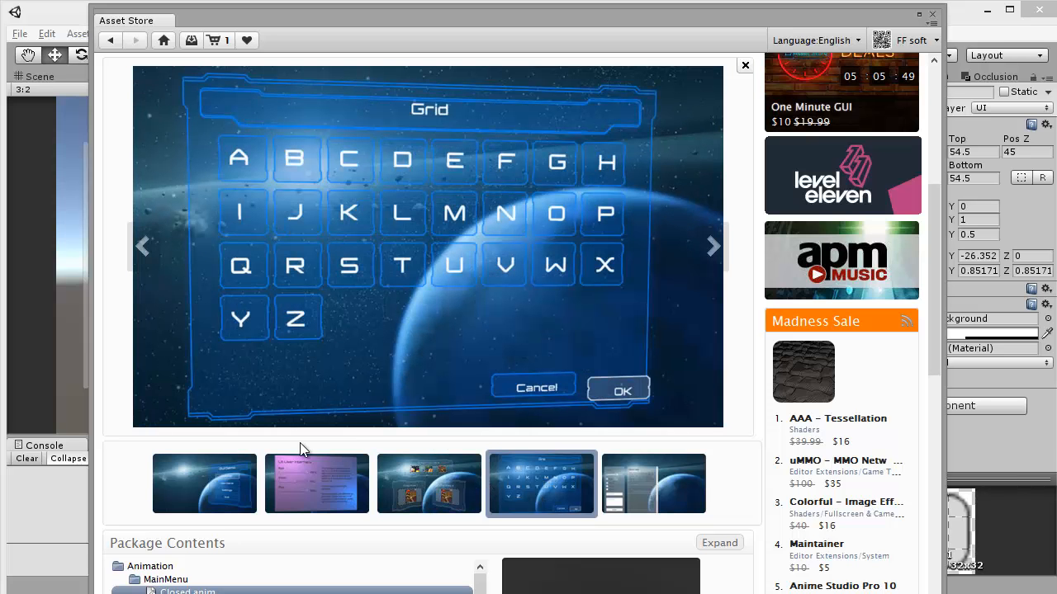
left_click(279, 479)
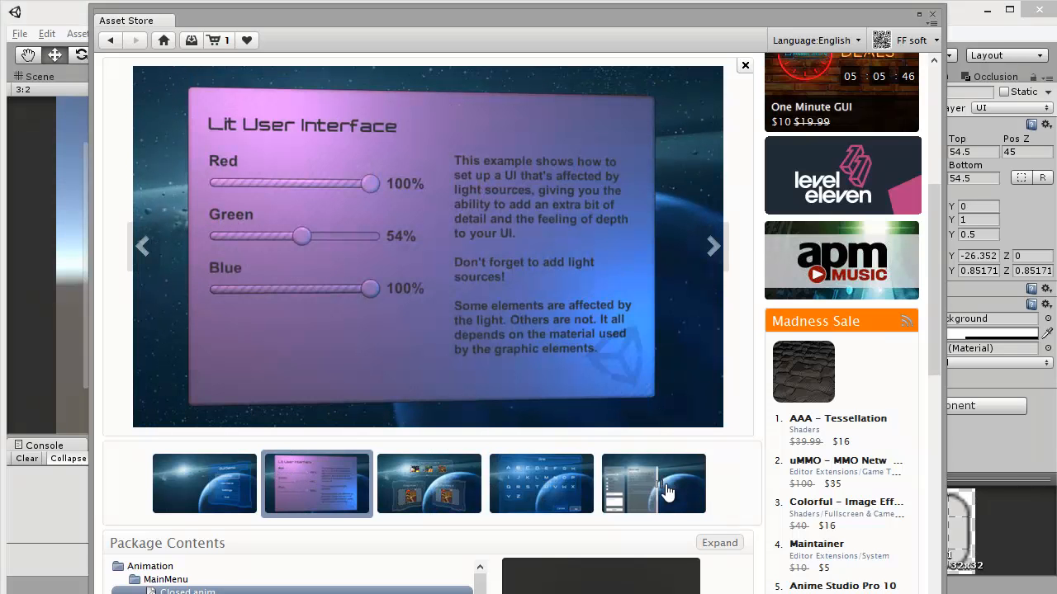
left_click(682, 491)
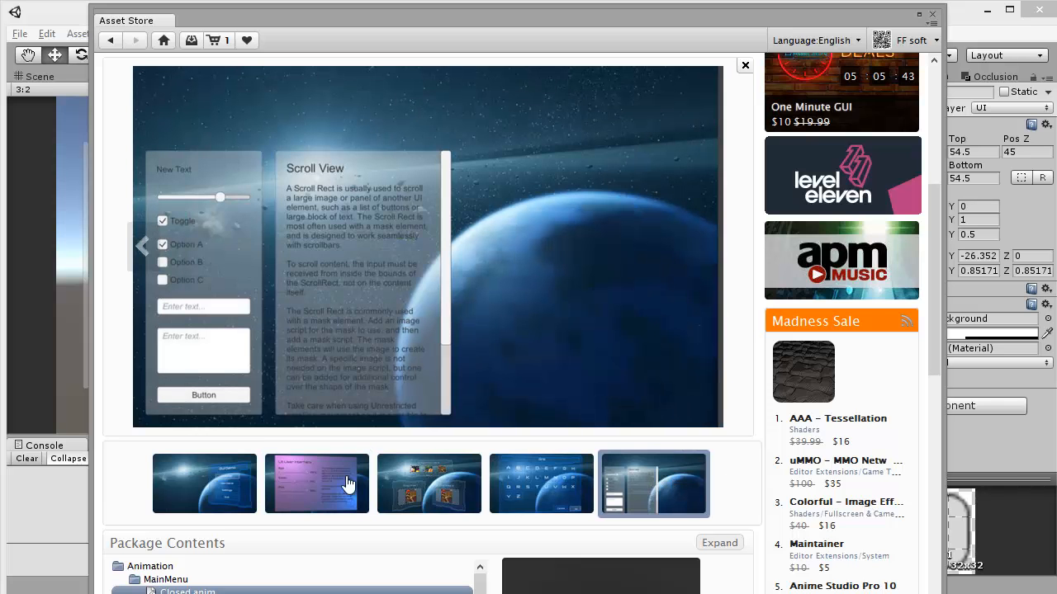
left_click(512, 500)
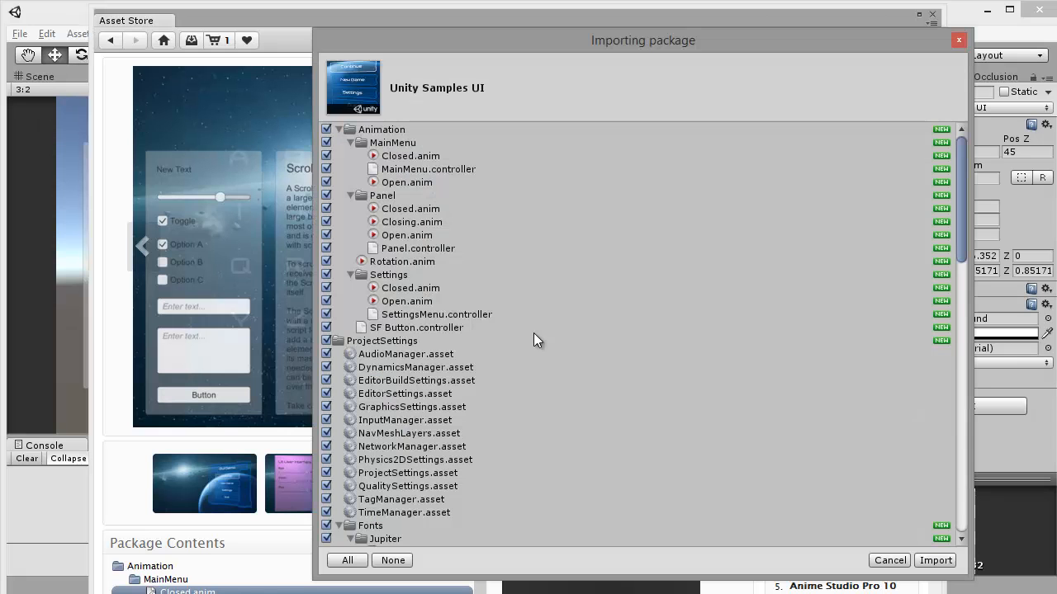
- Import every file of the Unity Samples UI package and close the Asset Store window
left_click_drag(514, 43, 403, 26)
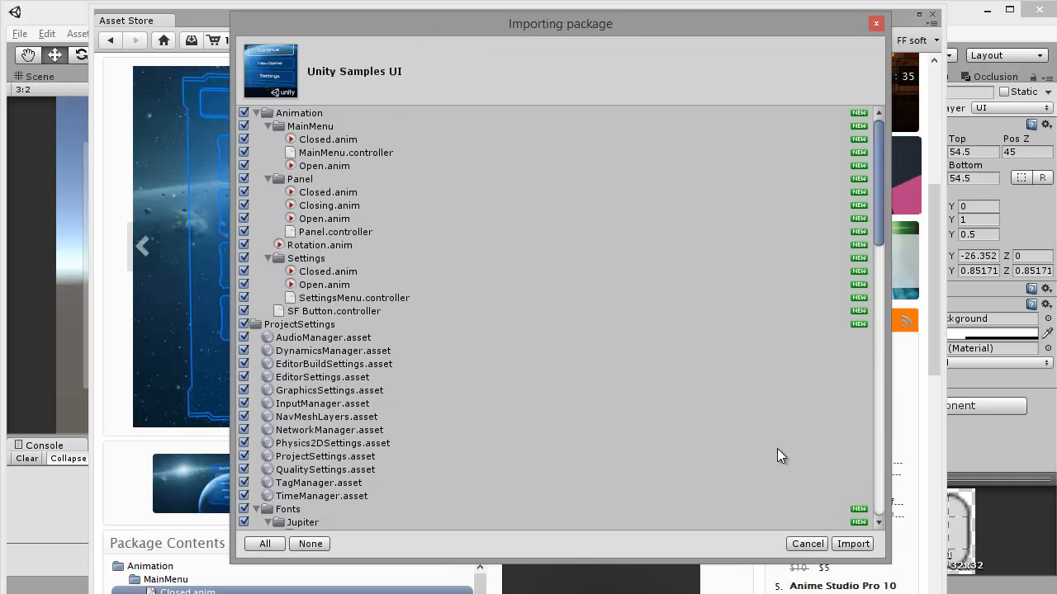
left_click(866, 543)
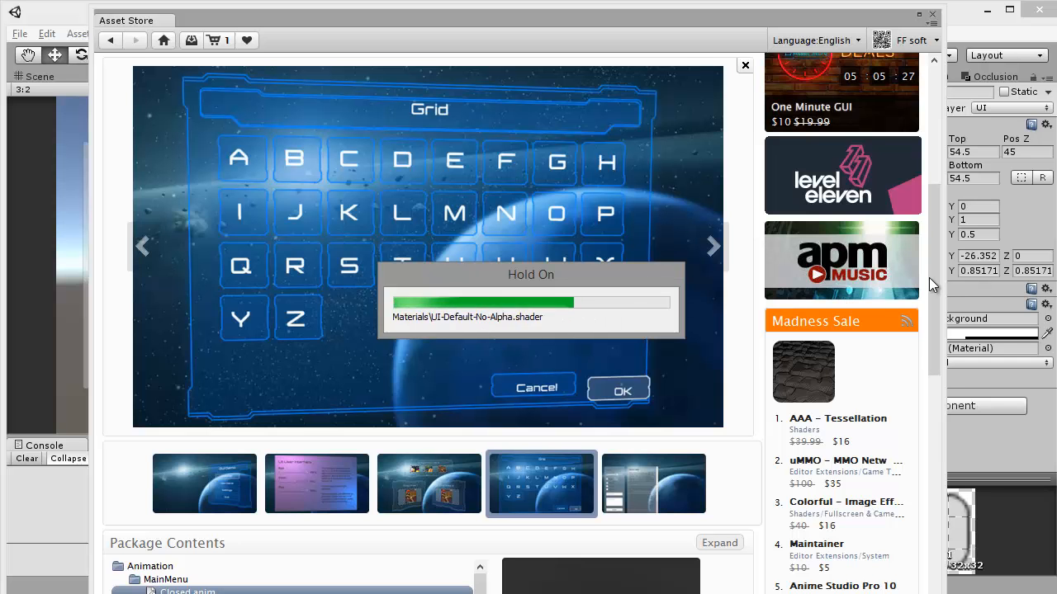
left_click_drag(929, 277, 933, 23)
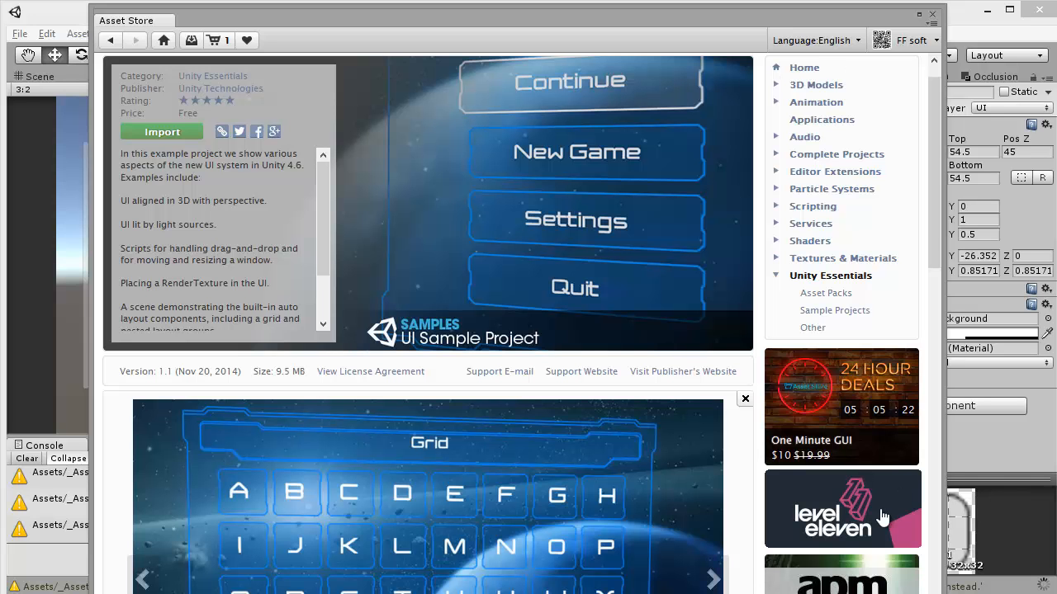
left_click(932, 14)
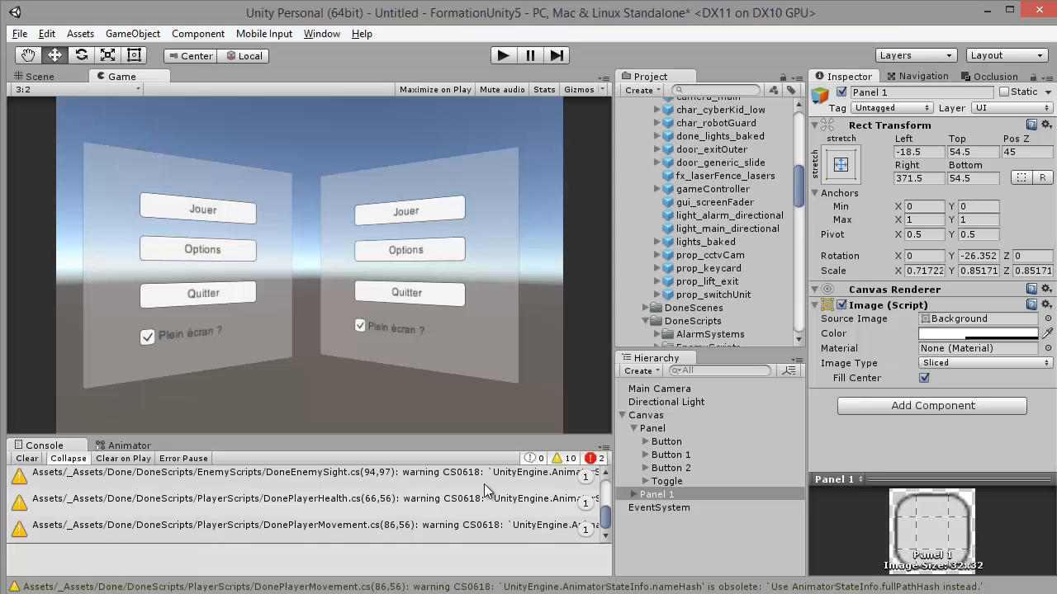
- Clear the console and collapse the Canvas and the _Assets, MesPrefabs, Scripts and Standard Assets folders
left_click(27, 458)
left_click(623, 416)
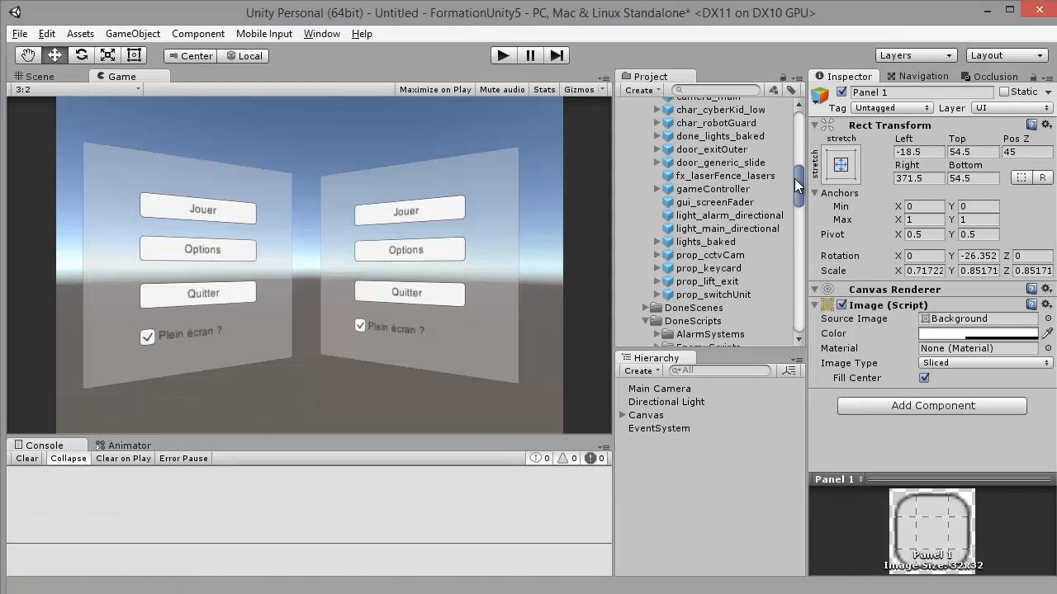
scroll(797, 165, "up", 10)
left_click(623, 109)
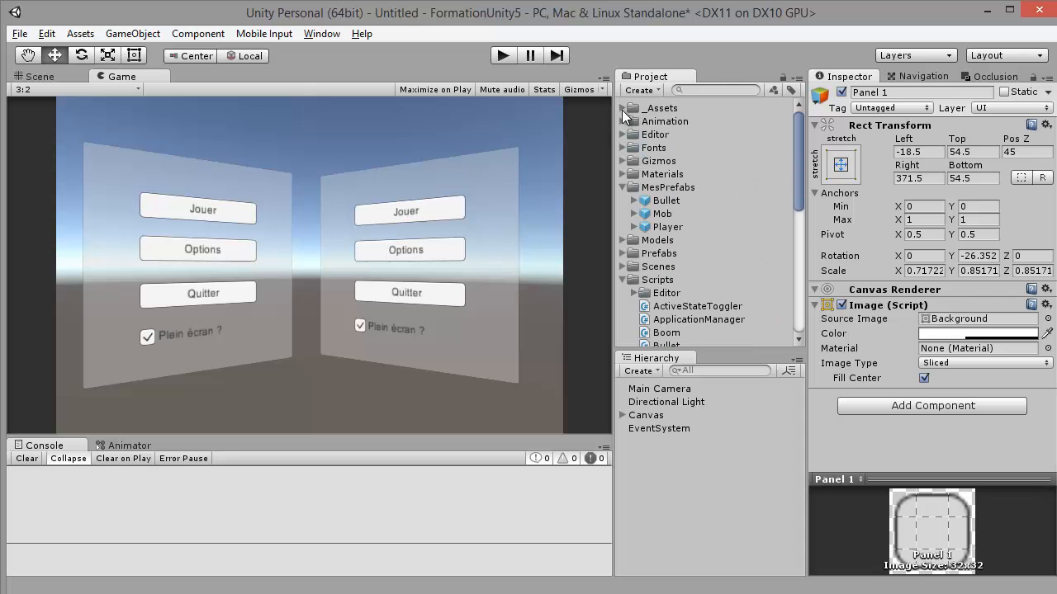
left_click(623, 188)
left_click(621, 241)
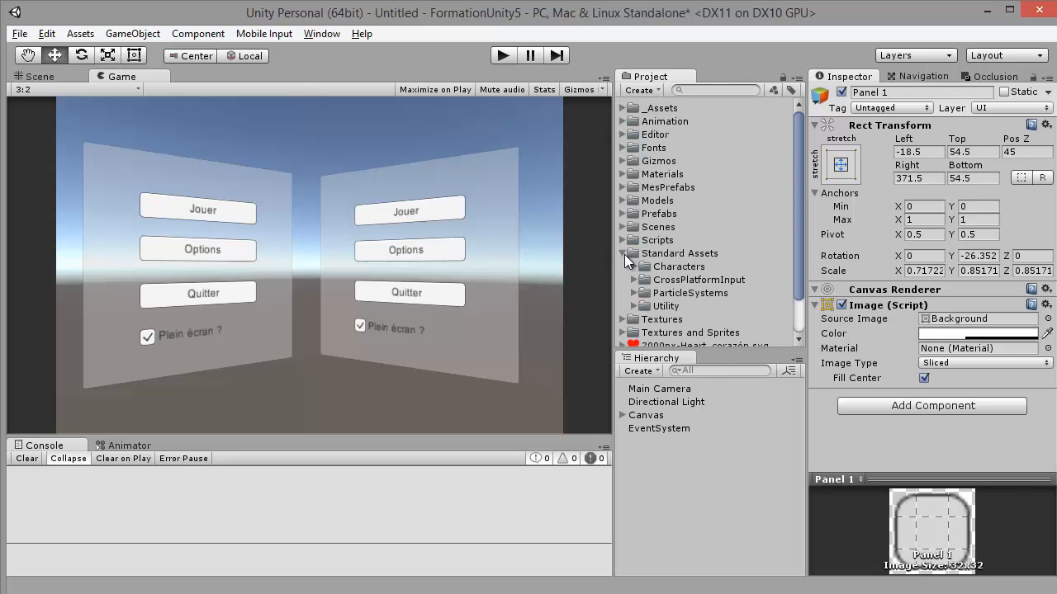
left_click(623, 254)
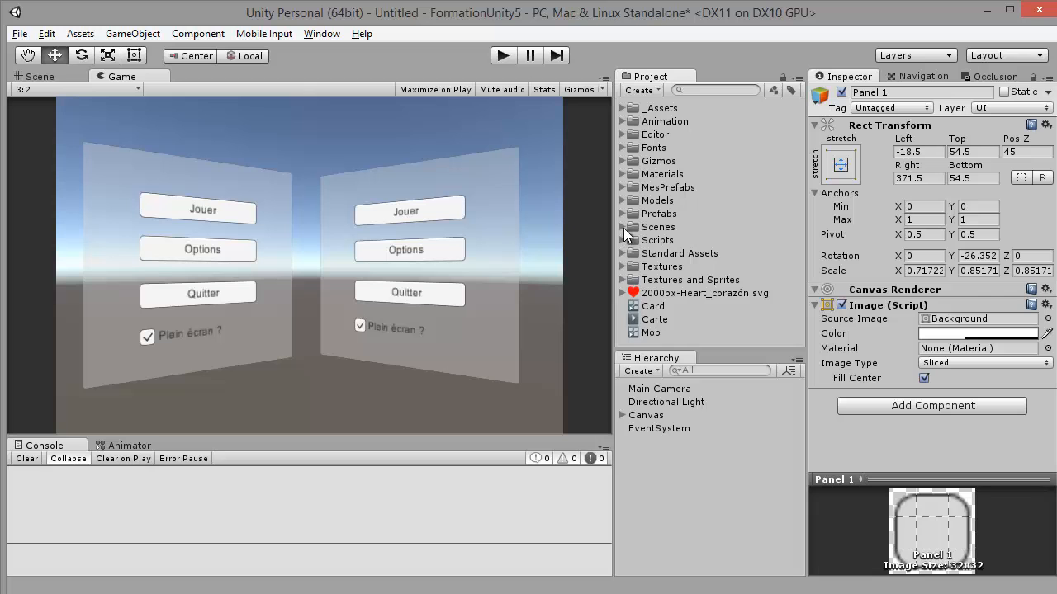
- Open the Controls scene from the Scenes folder, discarding the changes to the untitled scene
left_click(623, 227)
scroll(640, 318, "down", 3)
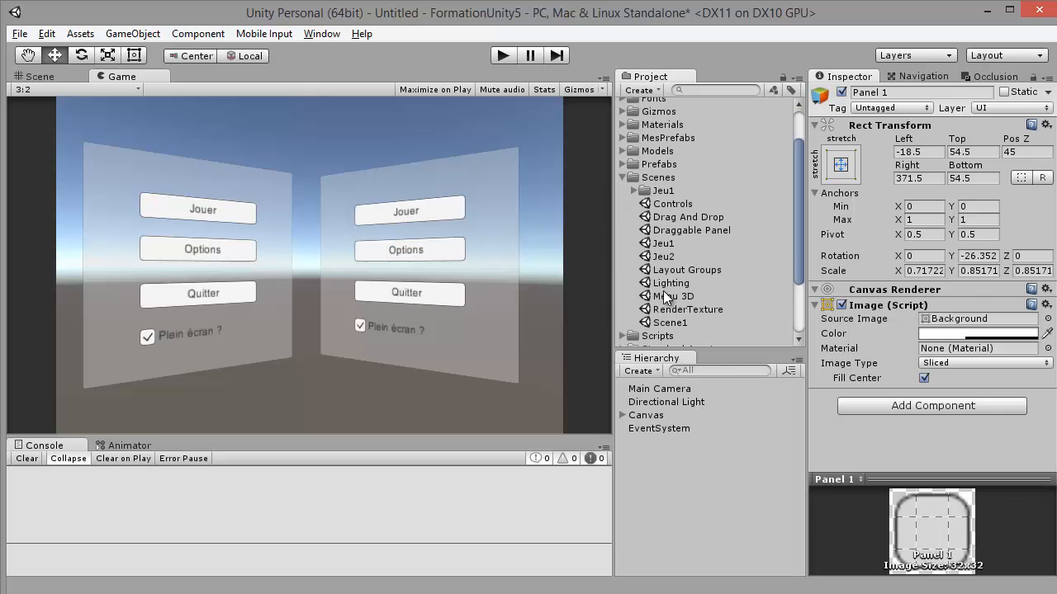
double_click(683, 204)
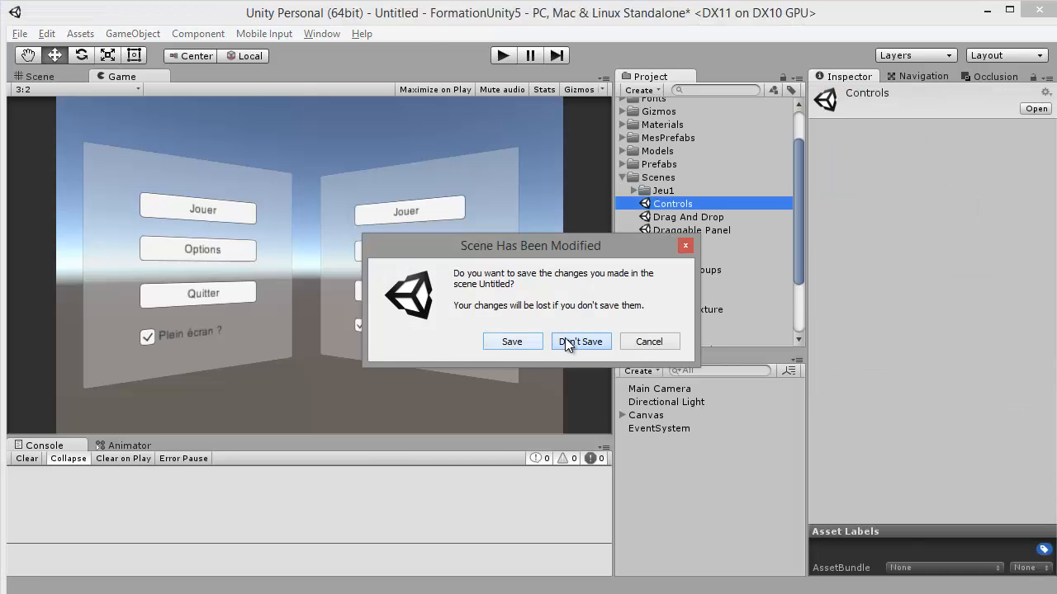
left_click(566, 342)
- Open the Drag And Drop, Draggable Panel, Jeu1 and Layout Groups scenes one after another to view them
double_click(667, 217)
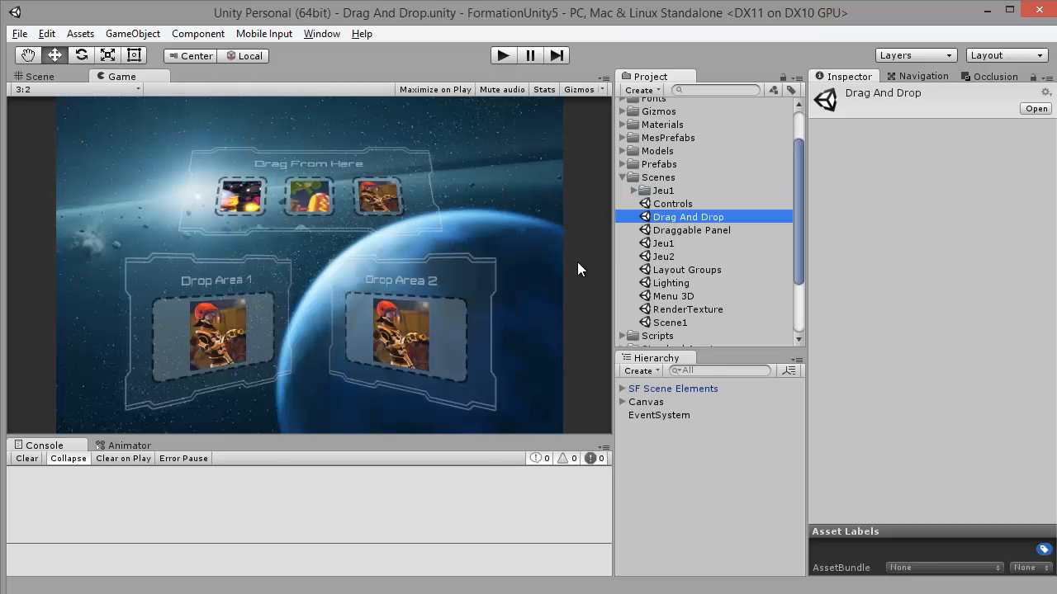
double_click(678, 232)
double_click(671, 247)
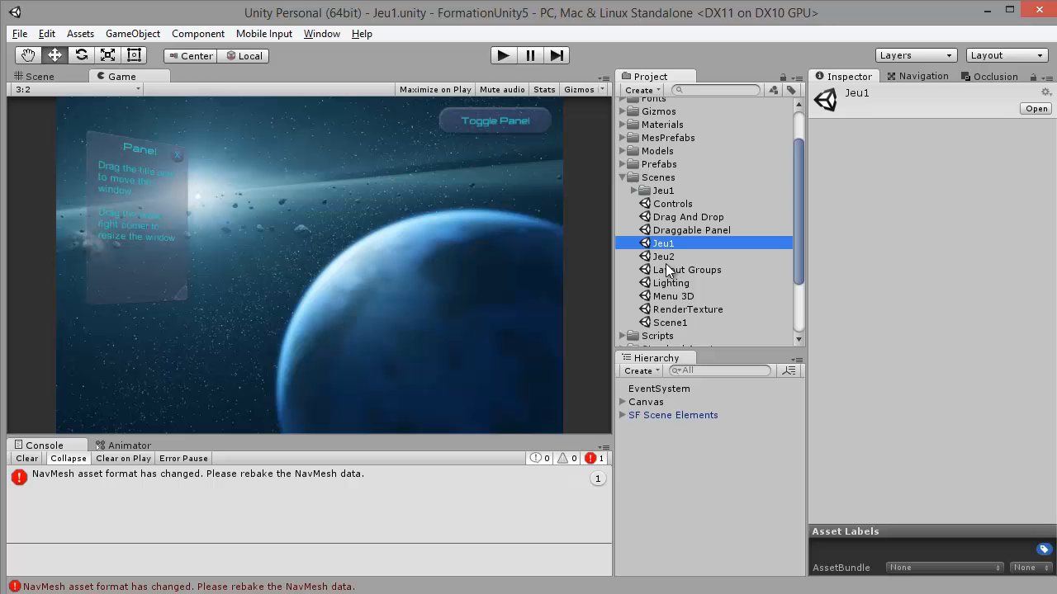
double_click(677, 270)
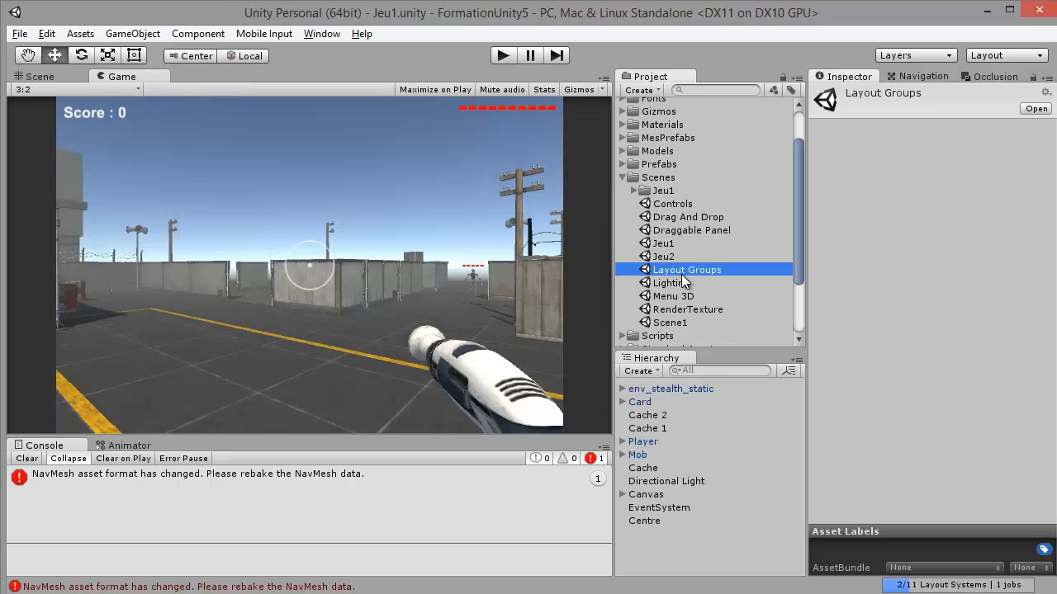
- Open the Lighting, Menu 3D, Scene1 and RenderTexture scenes one after another to view them
double_click(675, 283)
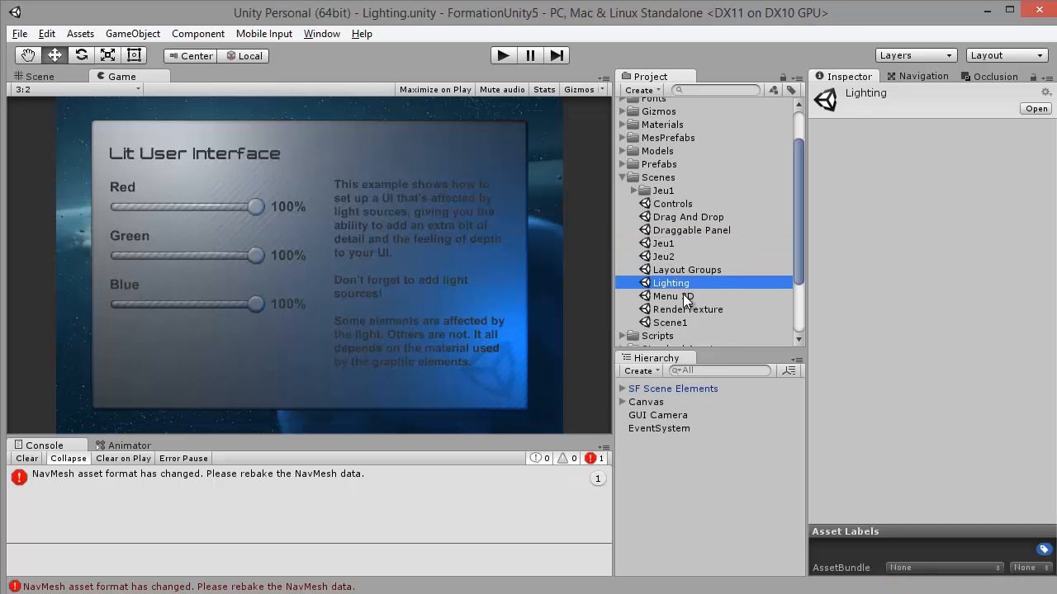
double_click(683, 298)
left_click(697, 310)
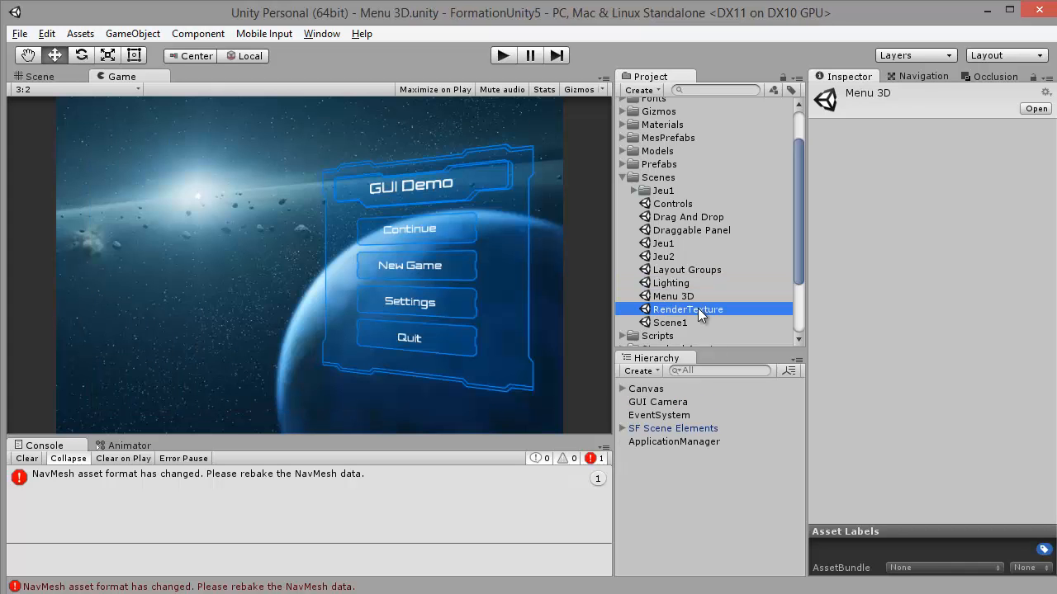
double_click(698, 309)
double_click(681, 322)
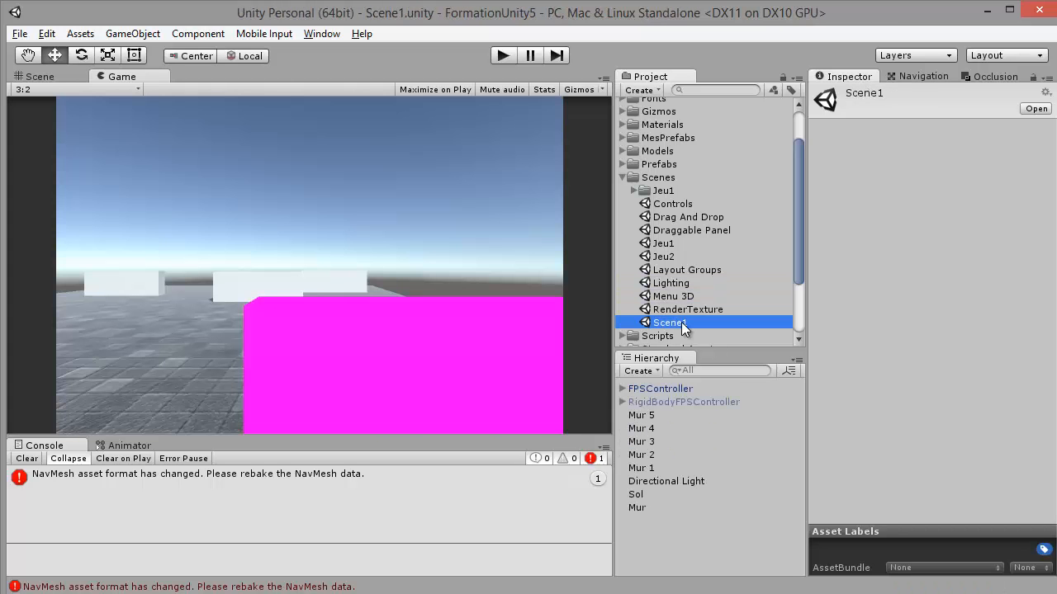
left_click(689, 303)
double_click(690, 307)
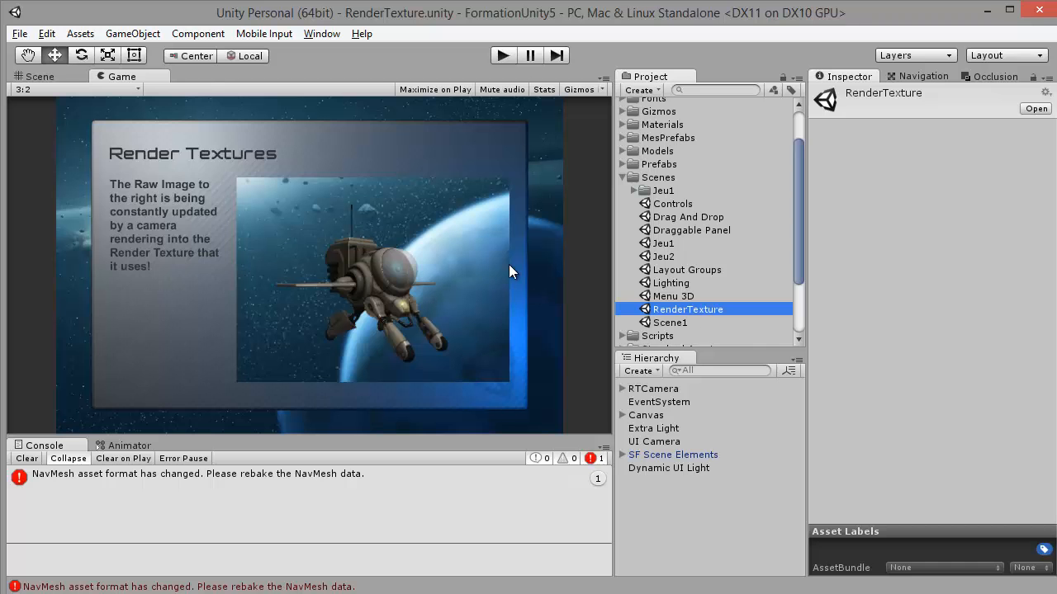
- Open the Menu 3D scene again, run it in play mode and enlarge the Game view
double_click(672, 298)
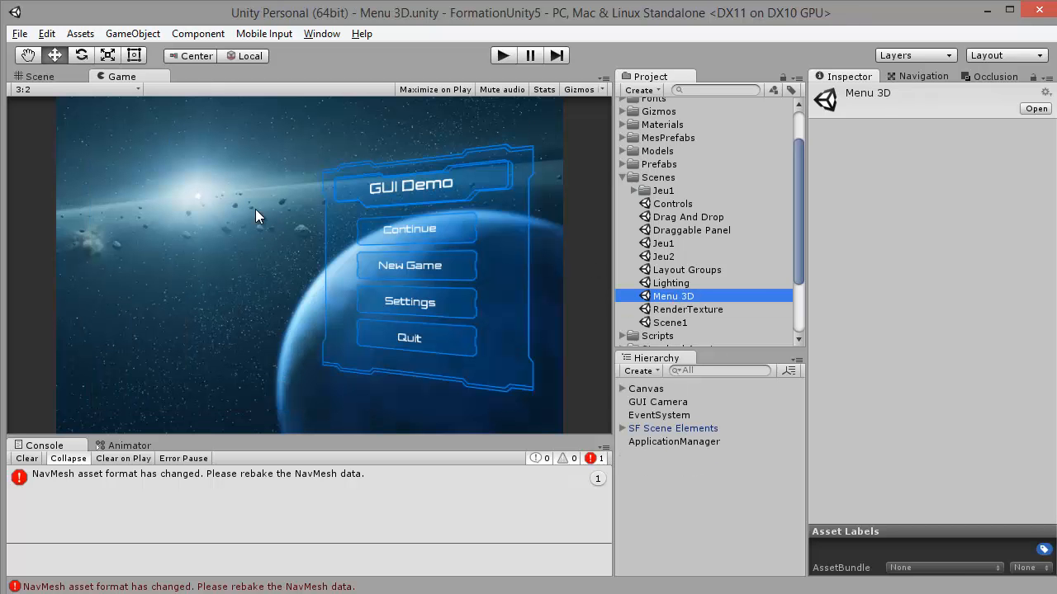
left_click(500, 59)
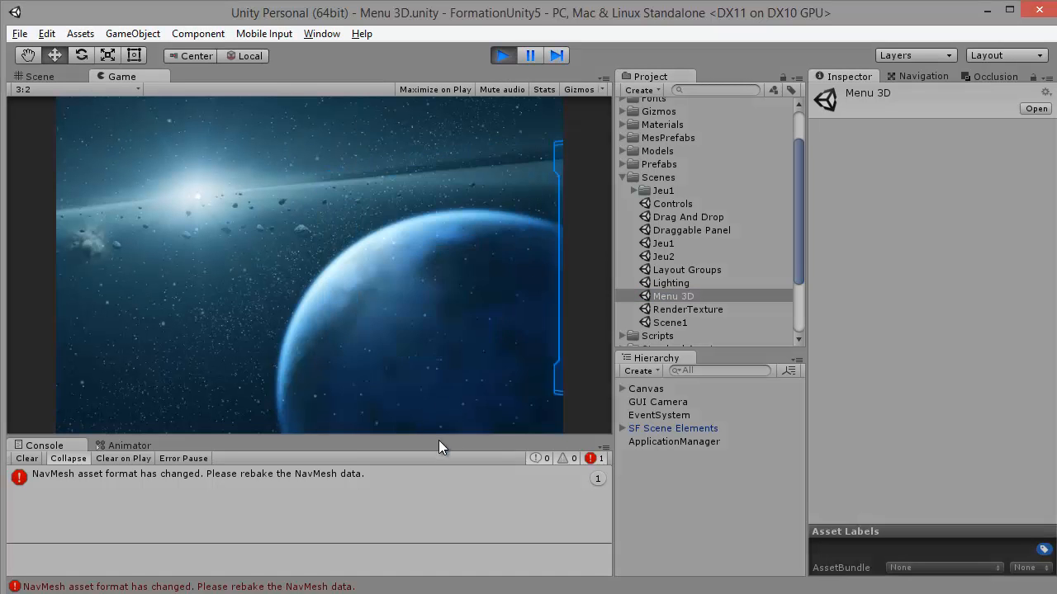
left_click_drag(467, 436, 469, 500)
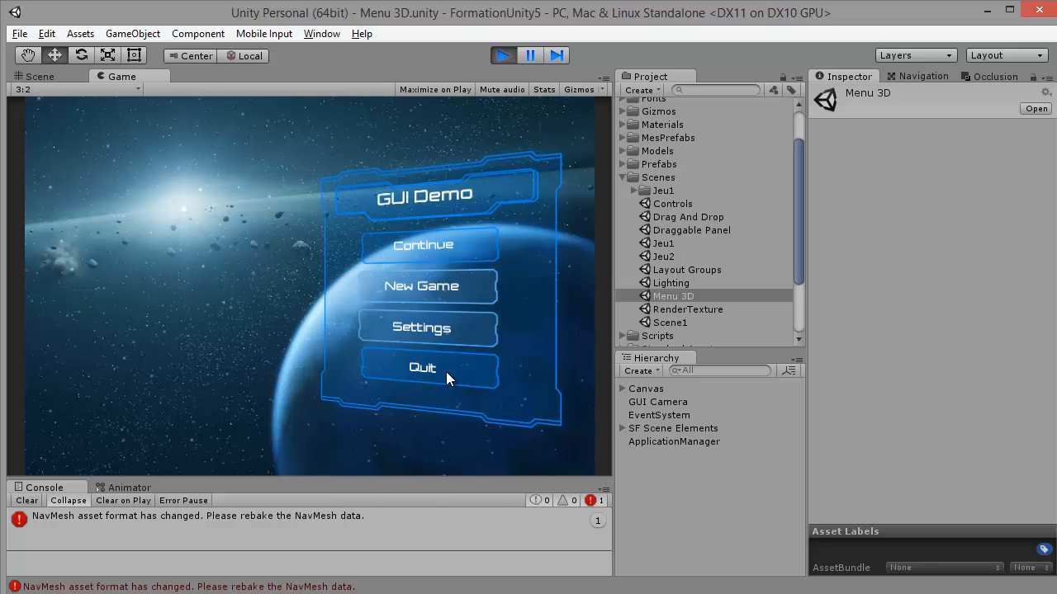
- Open the running demo's Gameplay settings and lower the difficulty and movement speed sliders
left_click(427, 329)
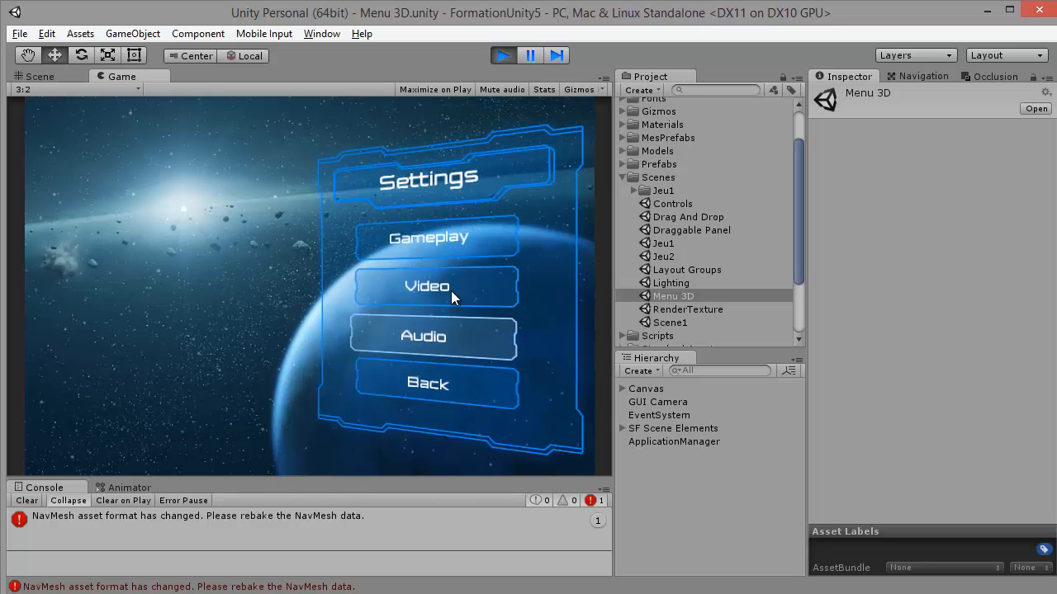
left_click(435, 234)
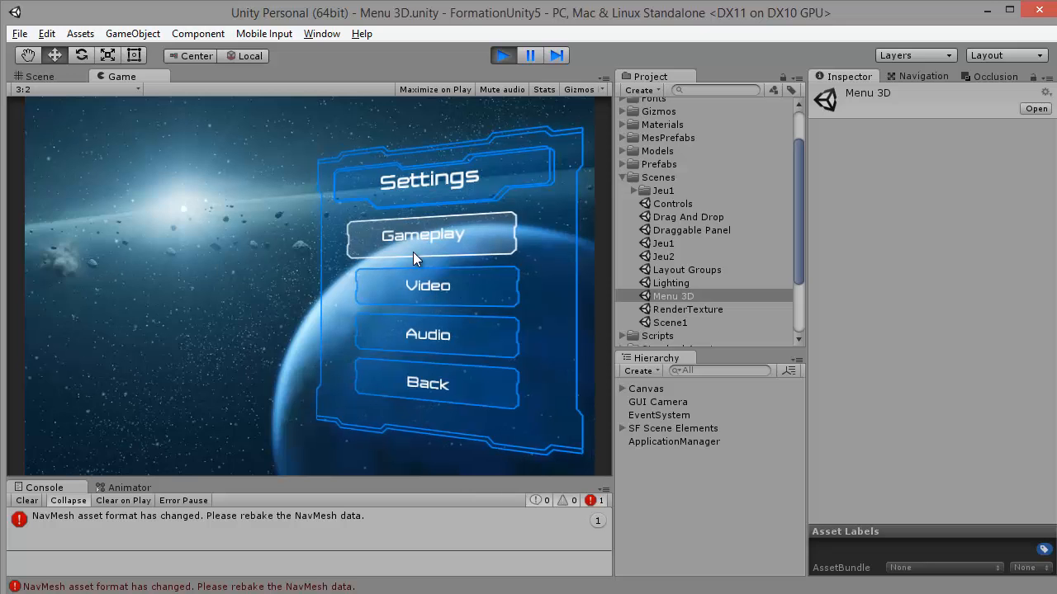
left_click_drag(239, 237, 202, 238)
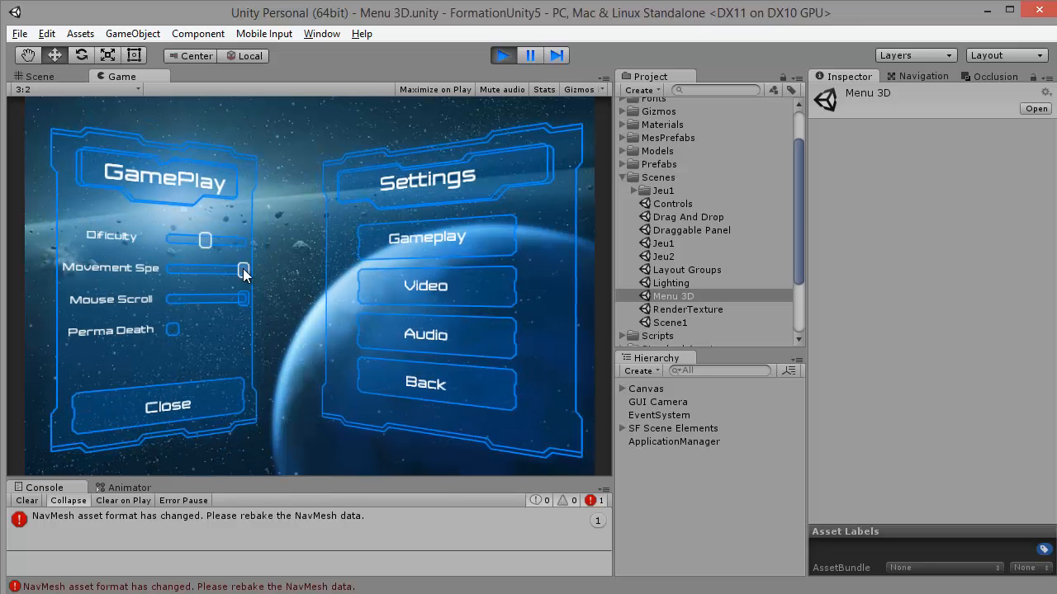
left_click_drag(243, 268, 216, 271)
- Show the demo's Video settings and try out the Quality and View Distance sliders, leaving both near the middle
left_click(404, 279)
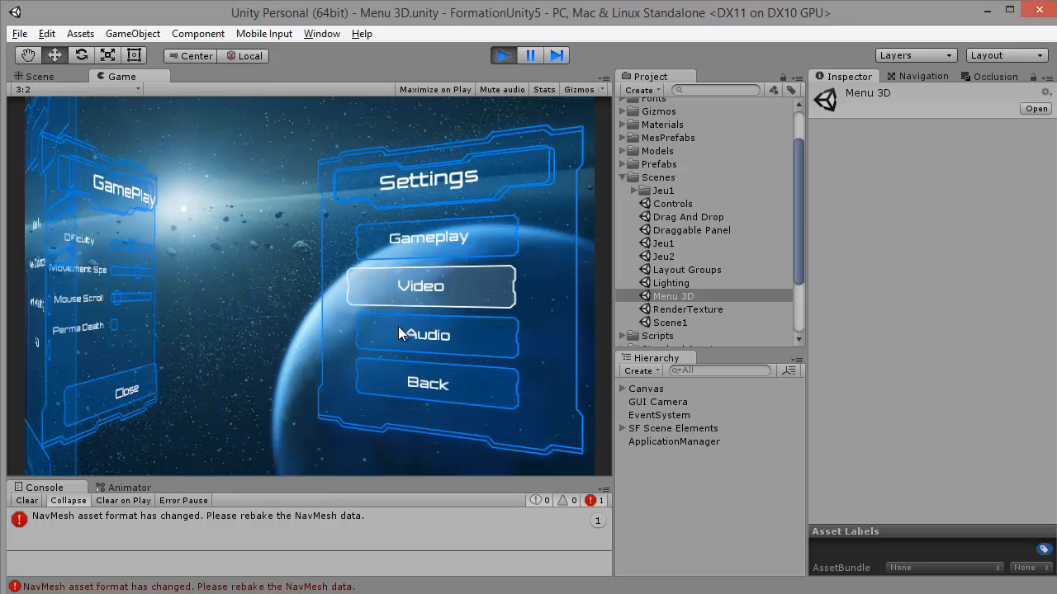
left_click(191, 271)
left_click(213, 237)
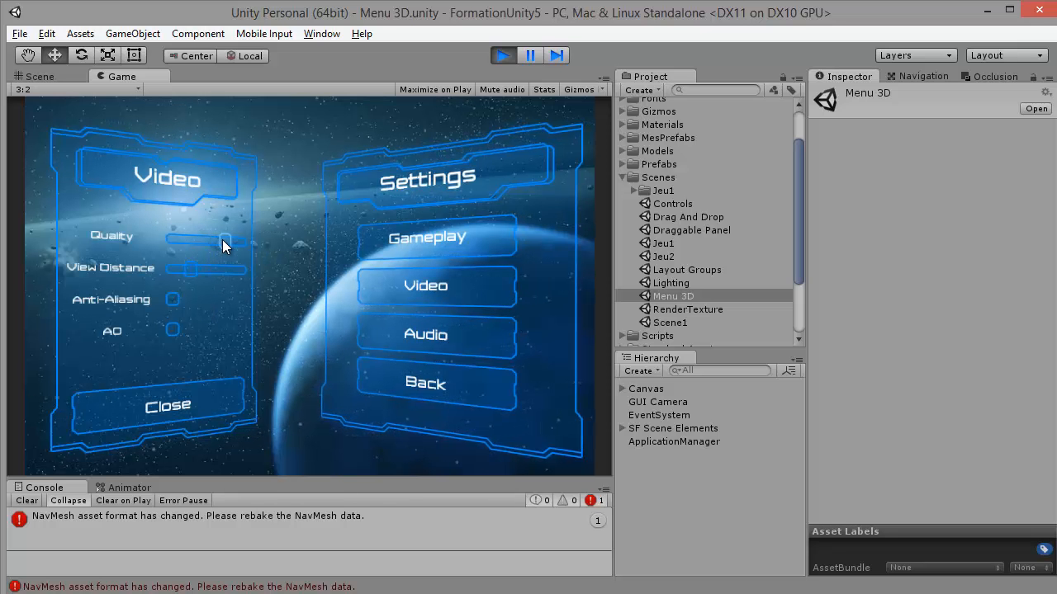
left_click_drag(196, 270, 247, 272)
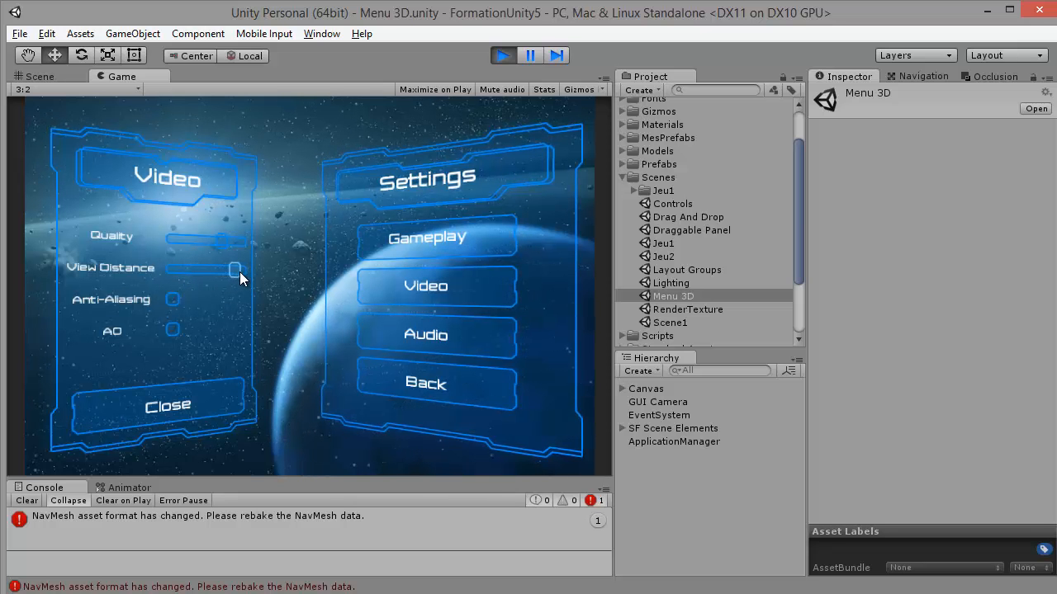
mouse_move(239, 272)
left_mouse_down()
mouse_move(195, 278)
mouse_move(241, 278)
left_mouse_up()
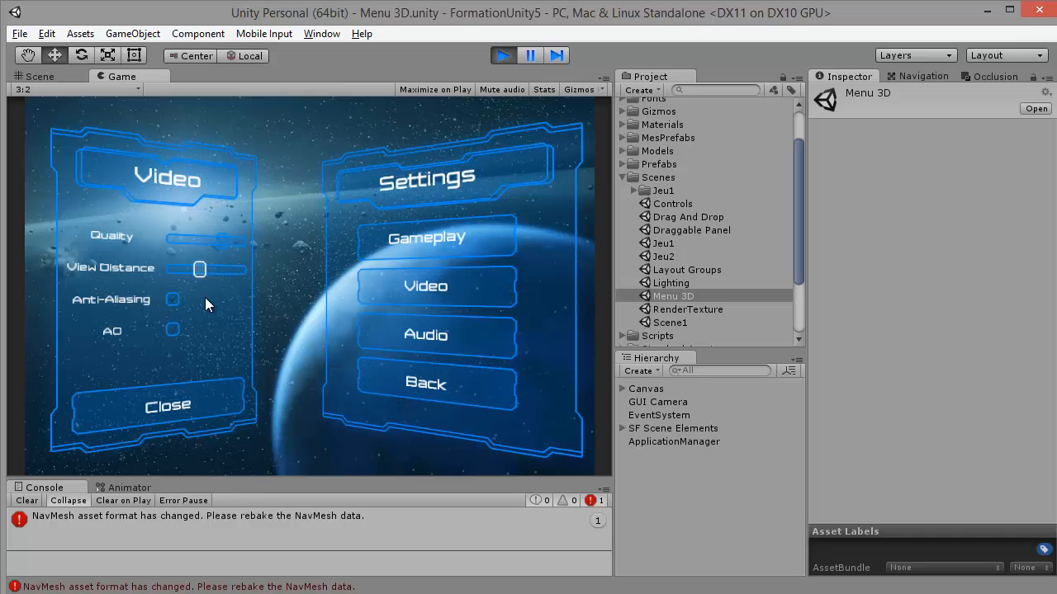
left_click_drag(206, 298, 215, 298)
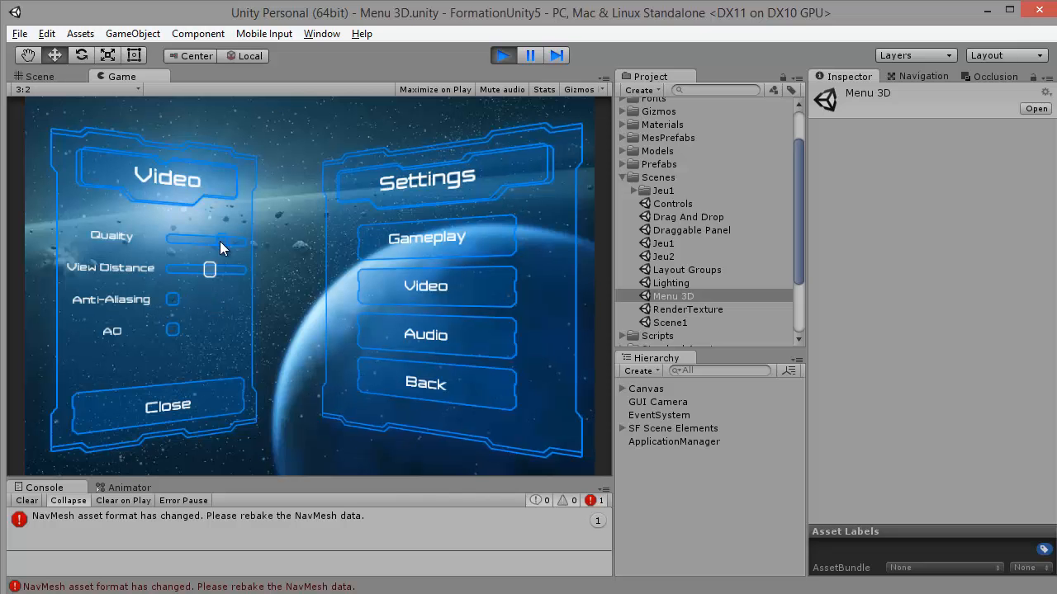
mouse_move(221, 240)
left_mouse_down()
mouse_move(169, 244)
mouse_move(215, 240)
mouse_move(184, 254)
mouse_move(212, 249)
left_mouse_up()
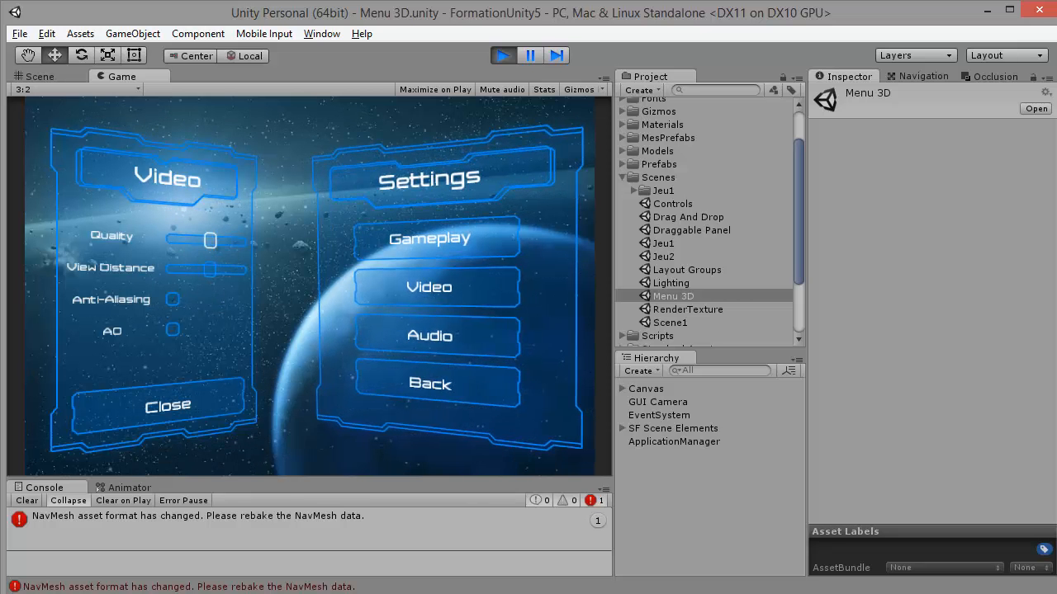
- Switch to Chrome and read the Unity manual's Quality Settings page, examining the quality level matrix and the Rendering, Shadows and Other options
key("alt+Tab")
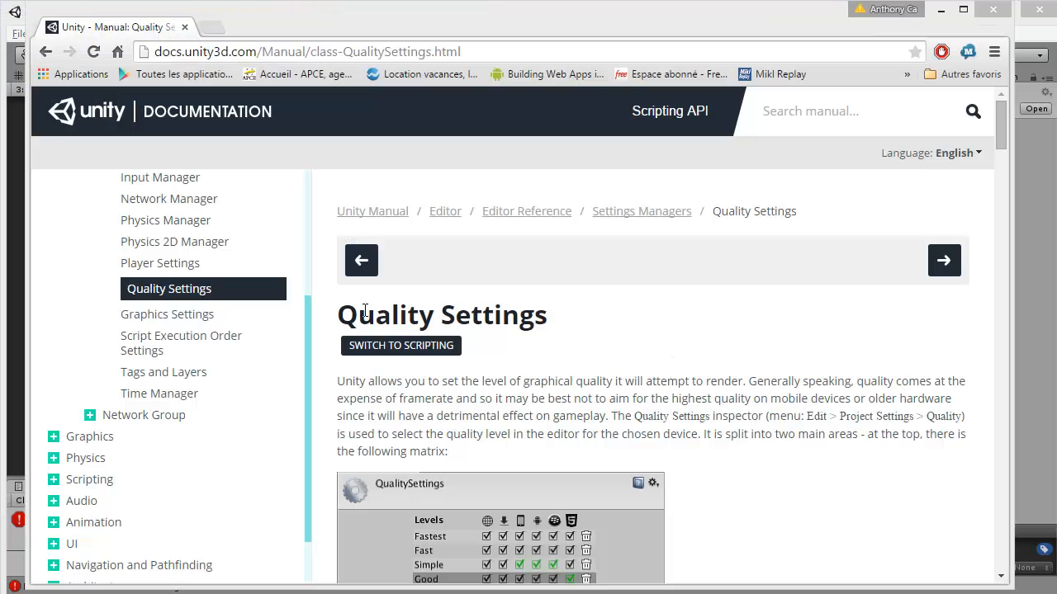
left_click_drag(338, 315, 512, 310)
scroll(540, 303, "down", 3)
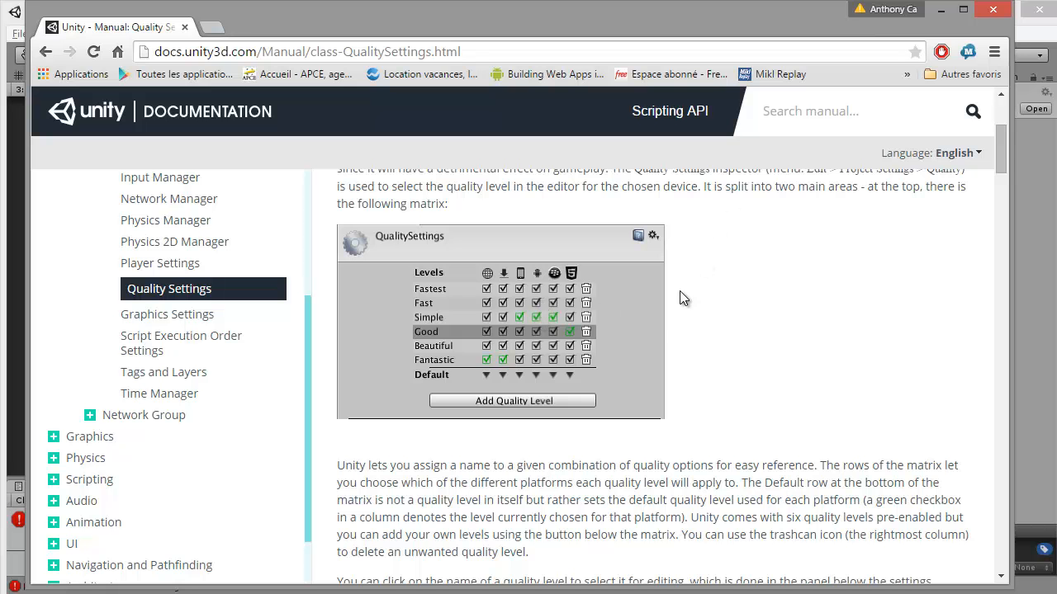
scroll(669, 307, "down", 2)
scroll(644, 322, "up", 2)
scroll(450, 297, "down", 6)
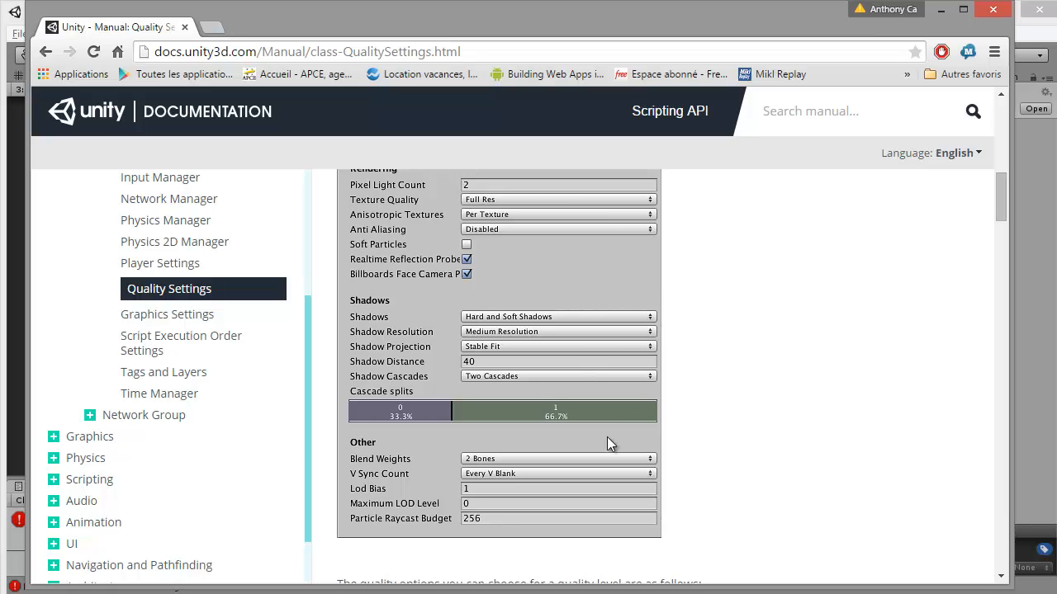
scroll(628, 397, "up", 1)
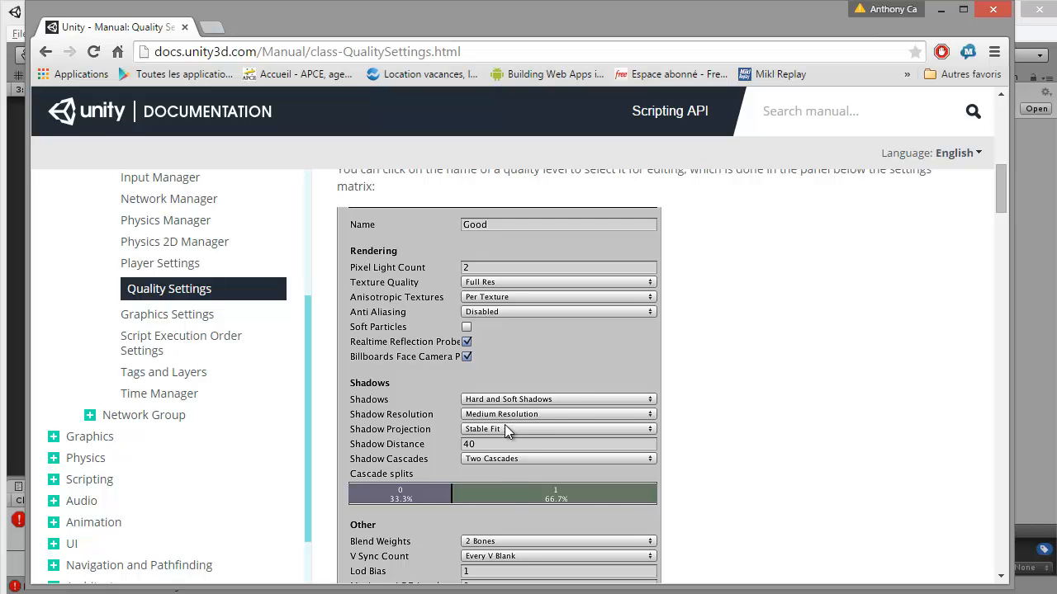
scroll(578, 392, "down", 1)
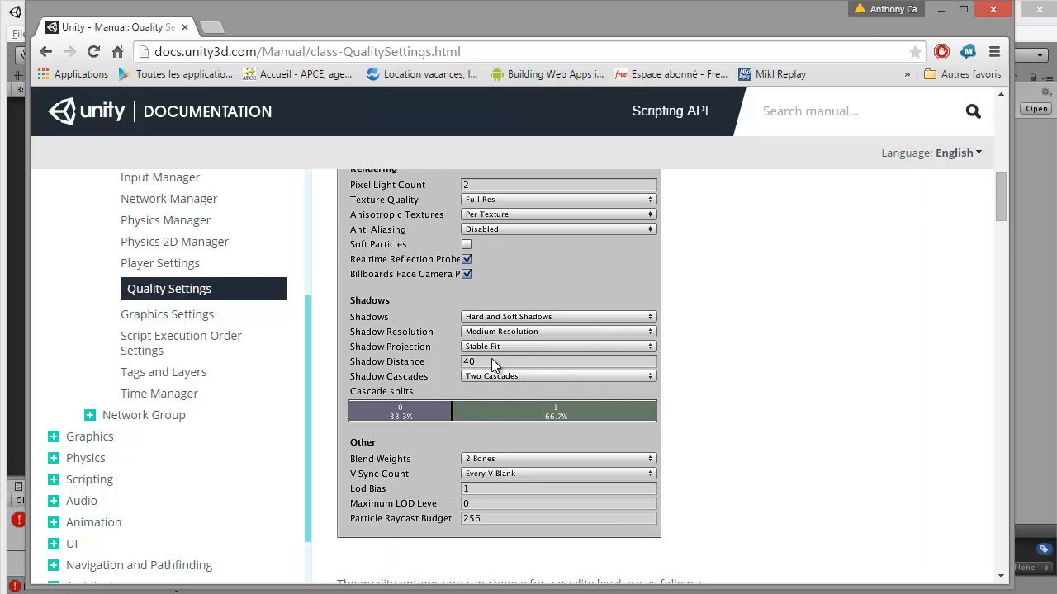
scroll(491, 358, "down", 2)
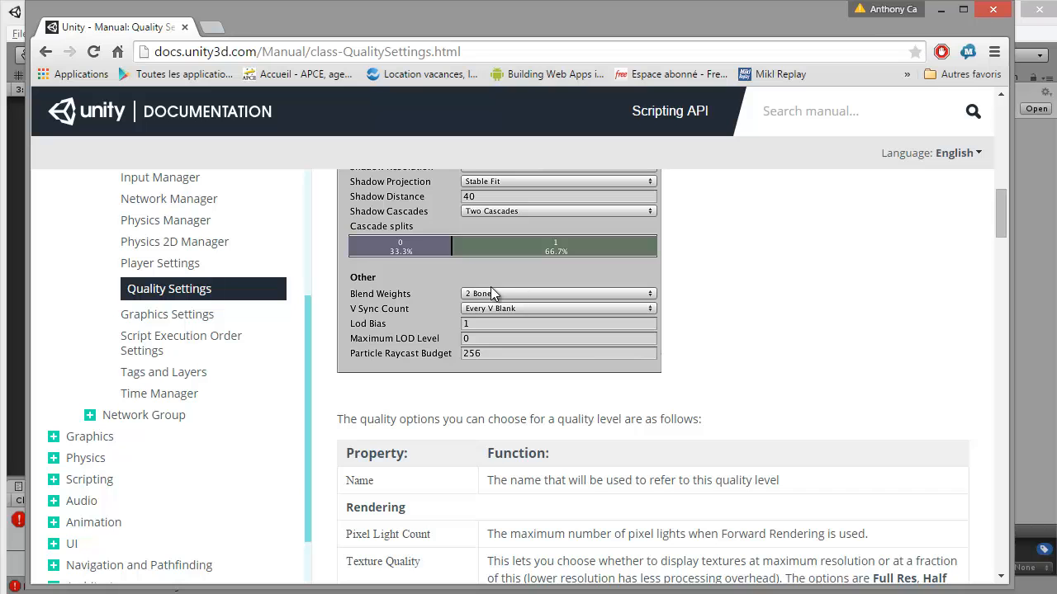
scroll(584, 347, "up", 2)
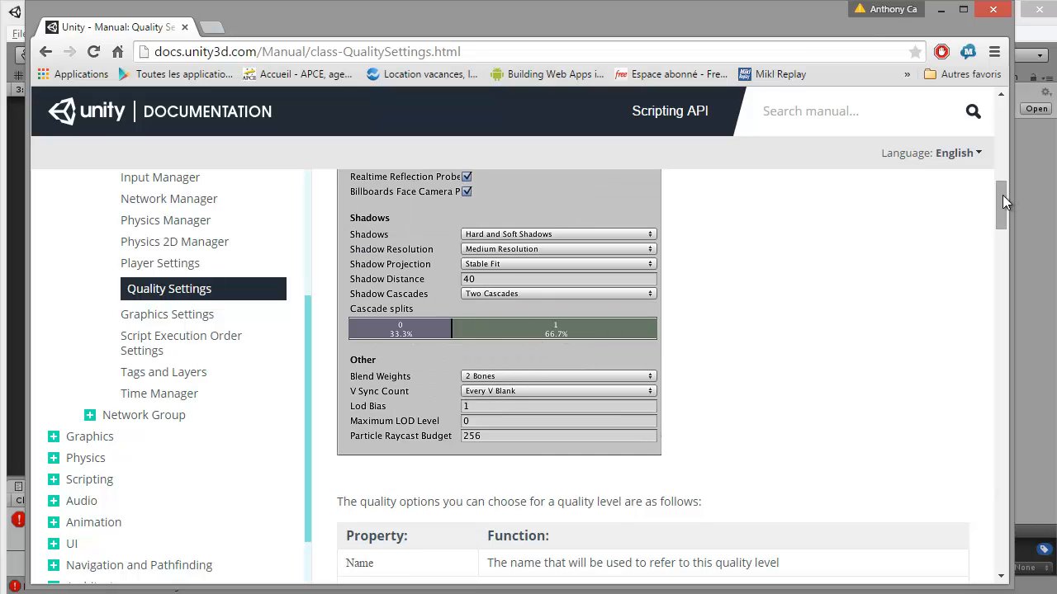
- Examine the Anti-aliasing section of the manual page, comparing the capsule images without and with 4x anti-aliasing
left_click_drag(1007, 198, 980, 393)
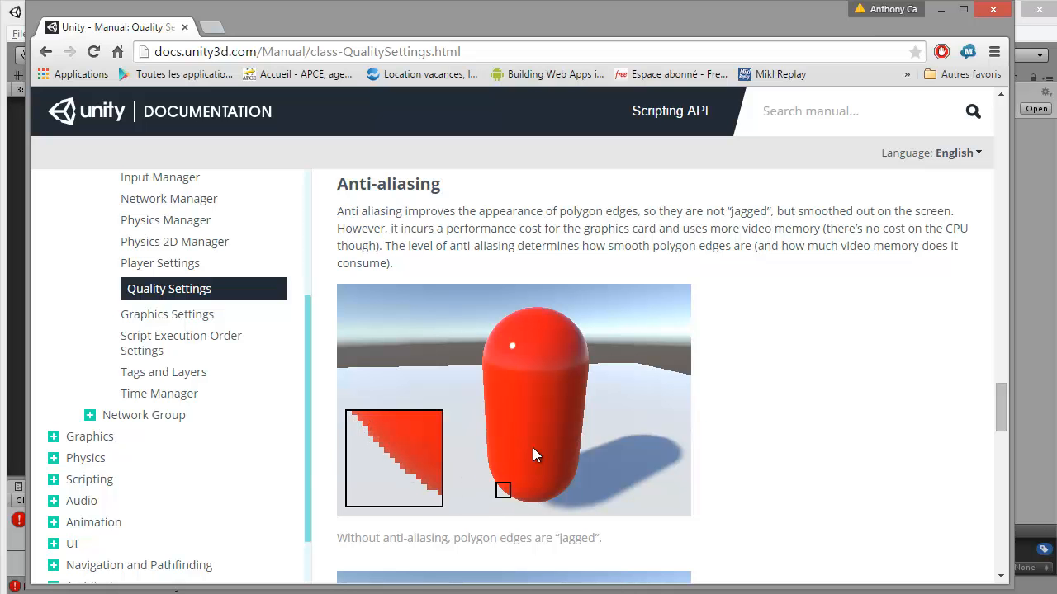
scroll(520, 479, "down", 1)
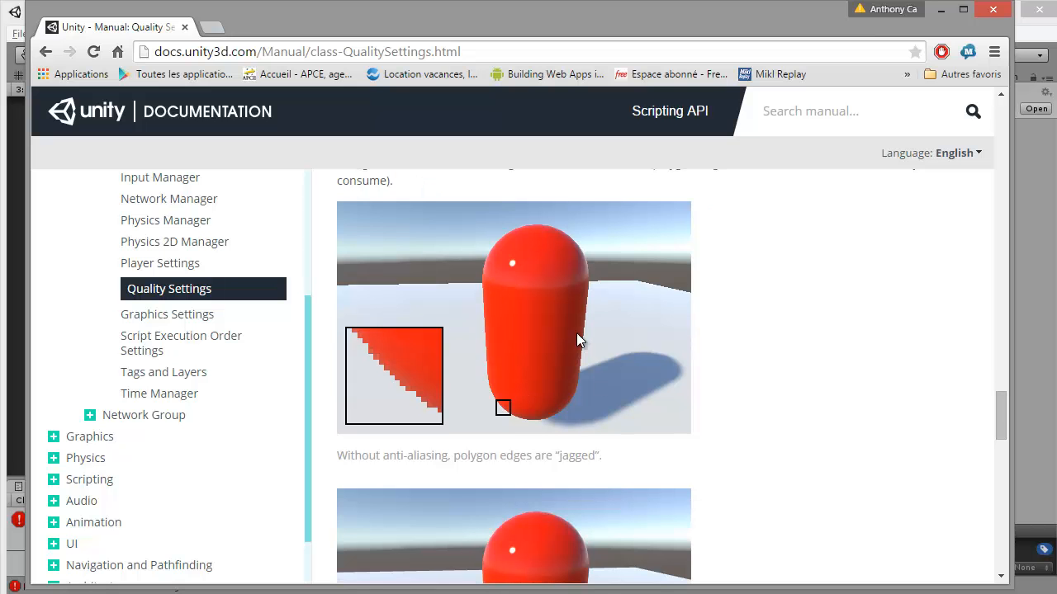
scroll(482, 355, "down", 2)
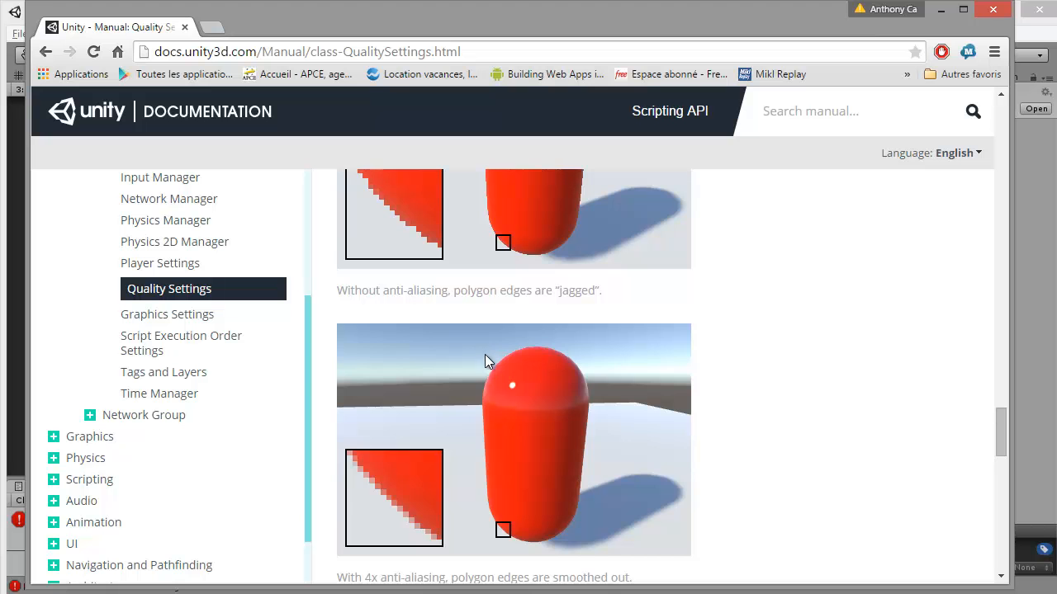
scroll(488, 359, "up", 1)
scroll(489, 357, "down", 1)
scroll(492, 353, "up", 1)
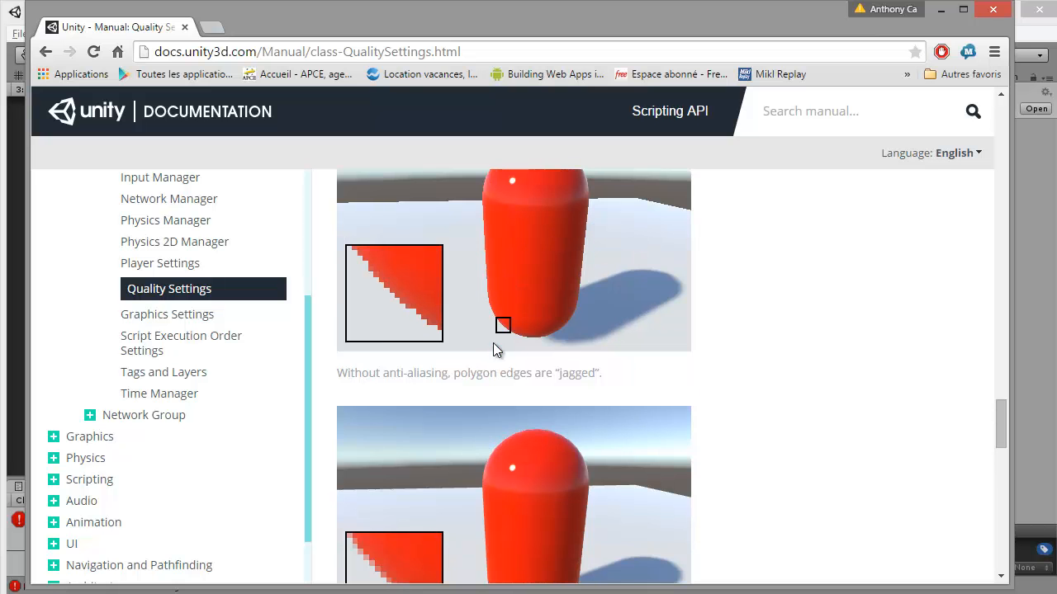
scroll(496, 345, "up", 1)
scroll(495, 338, "down", 3)
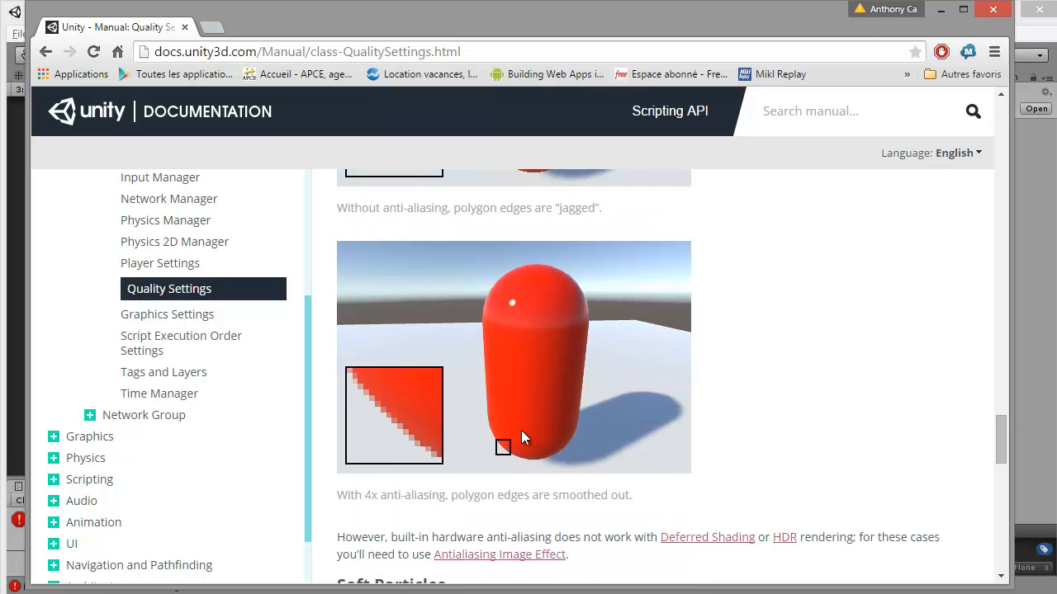
scroll(521, 430, "up", 3)
scroll(521, 421, "down", 1)
scroll(520, 420, "down", 3)
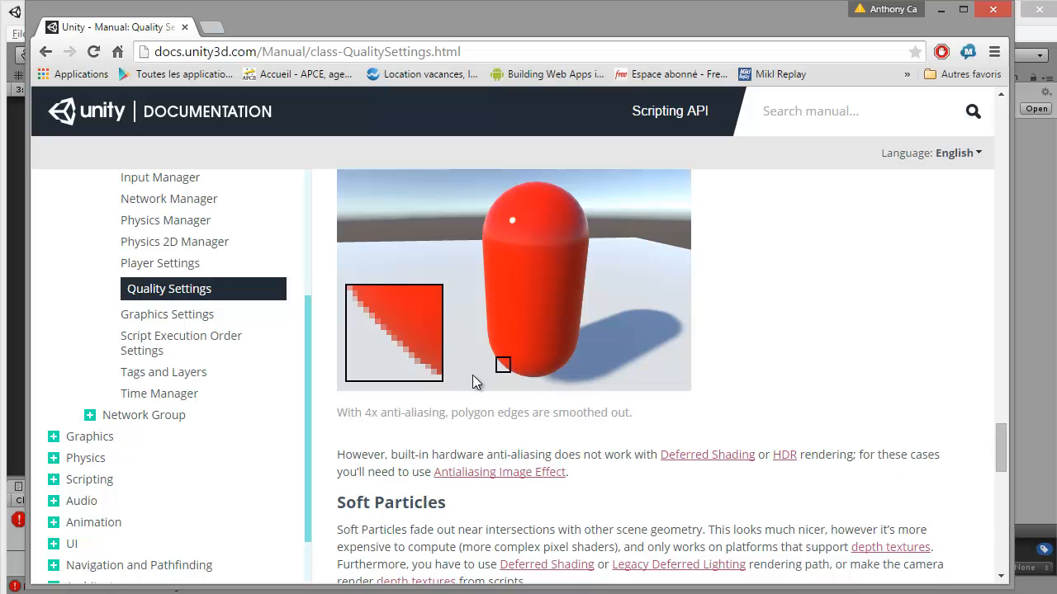
- Read on through the Soft Particles section to the end of the page, rechecking the 4x anti-aliasing image
scroll(682, 317, "down", 2)
scroll(682, 317, "down", 2)
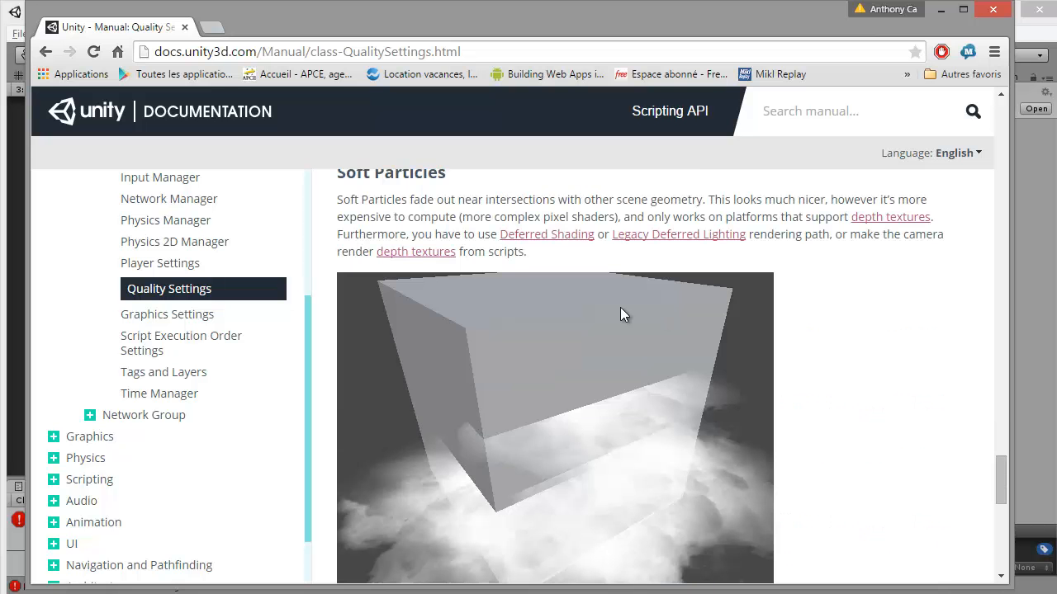
scroll(623, 314, "down", 1)
scroll(620, 318, "up", 5)
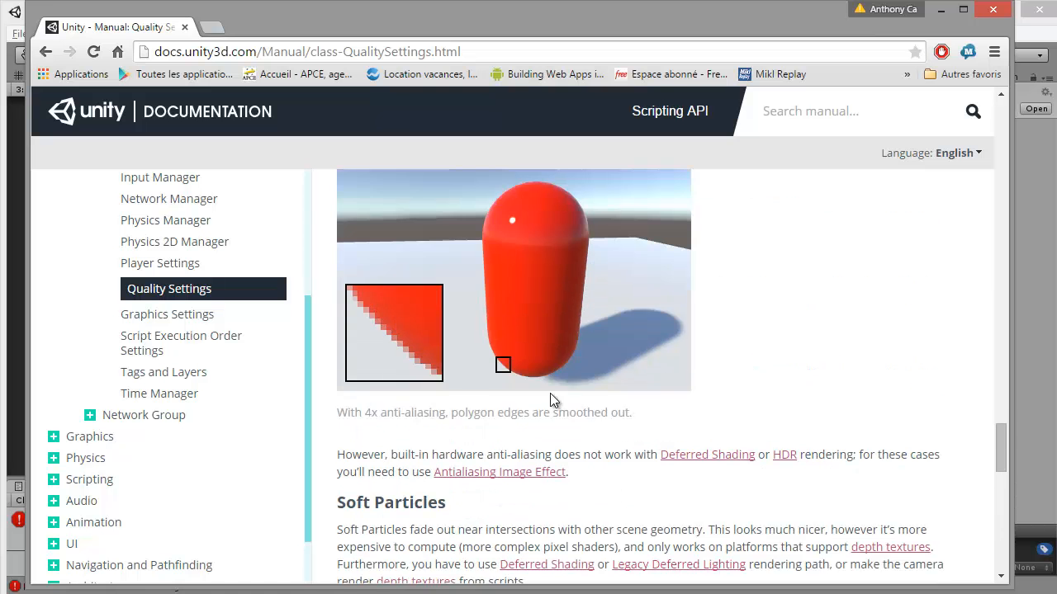
scroll(548, 403, "up", 1)
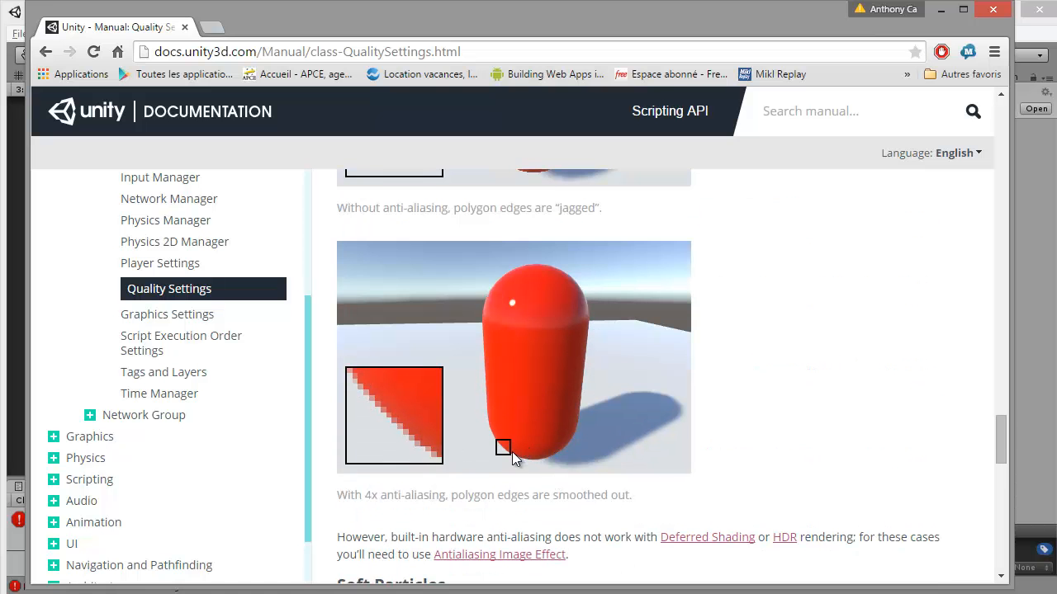
scroll(478, 394, "down", 4)
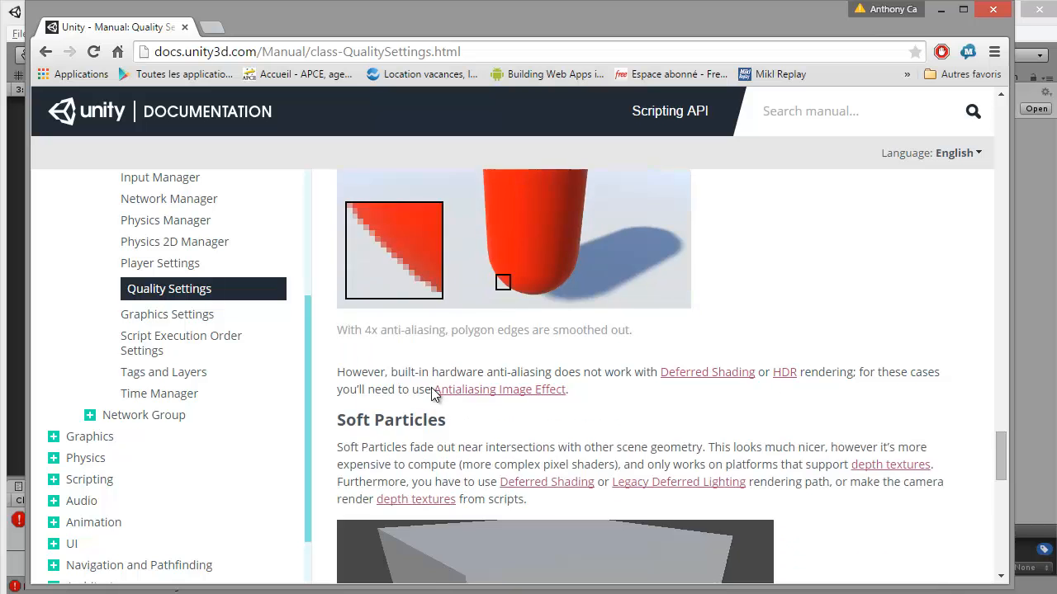
scroll(503, 396, "down", 10)
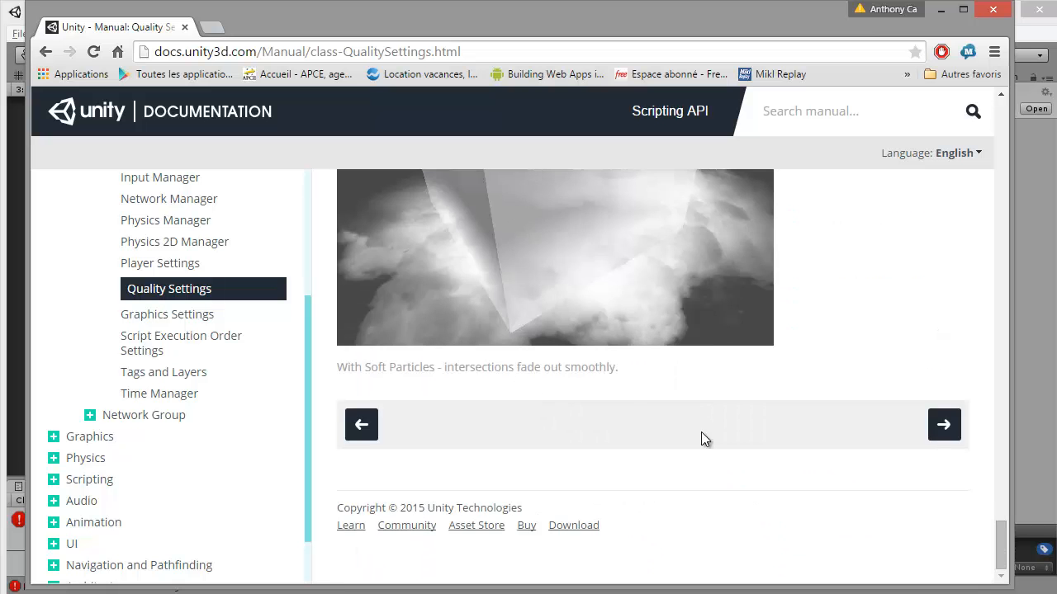
- Return to the Google results for unity quality settings and open the QualitySettings Scripting API page, viewing its description and static variables
scroll(743, 442, "up", 6)
left_click_drag(1000, 506, 996, 132)
key("alt+Left")
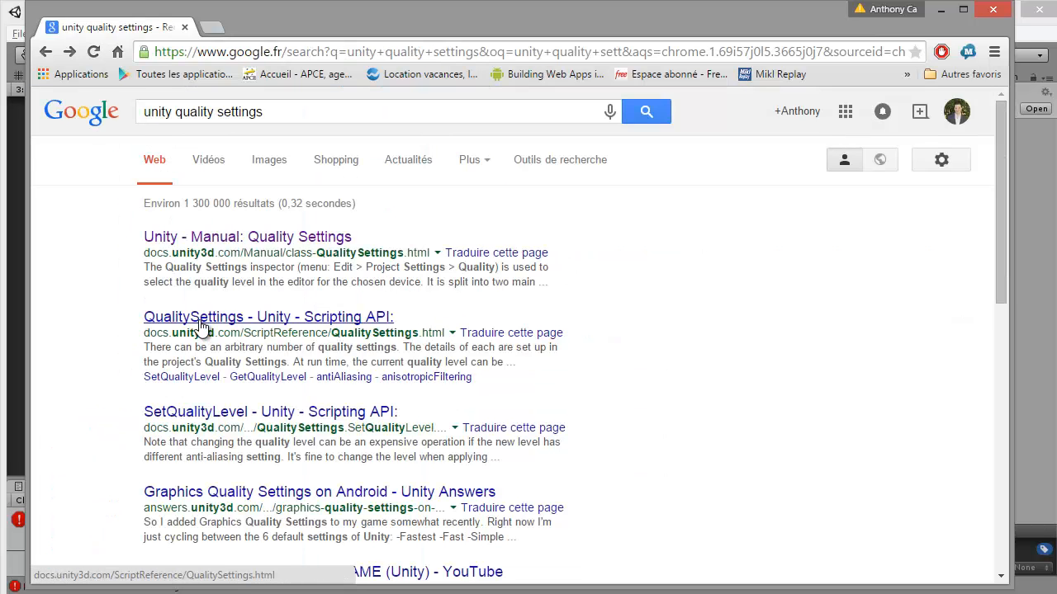
left_click(202, 320)
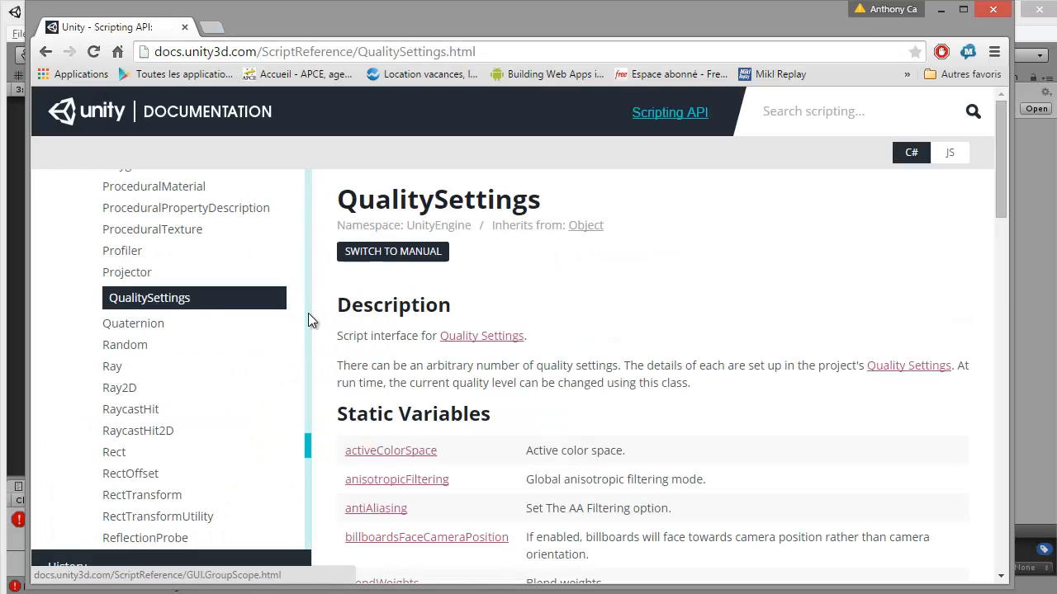
left_click_drag(360, 199, 466, 299)
scroll(474, 299, "down", 2)
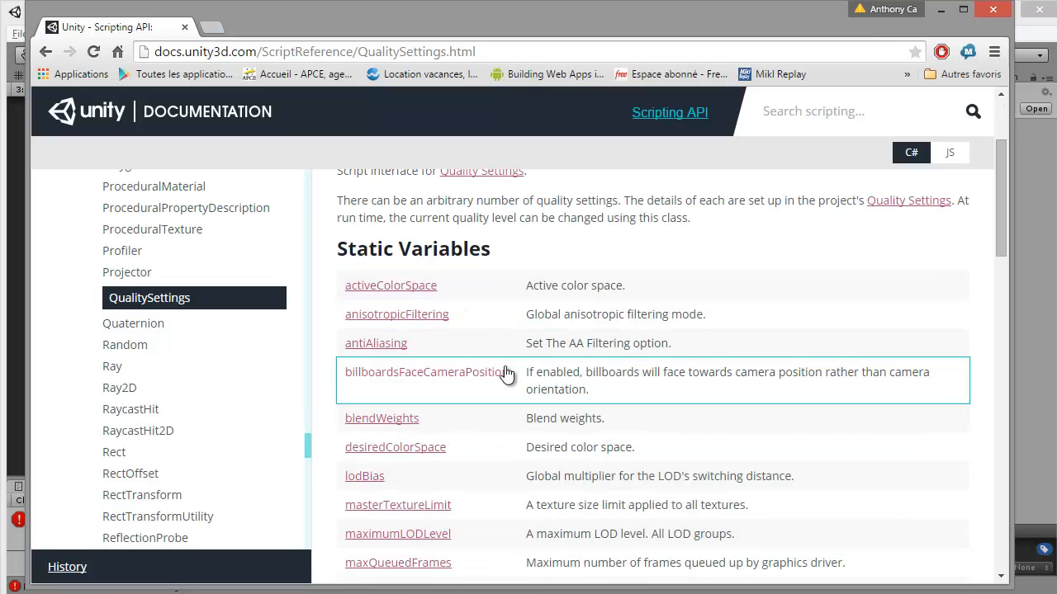
- Open the antiAliasing, lodBias, SetQualityLevel and IncreaseLevel reference pages in separate background tabs
middle_click(388, 343)
scroll(388, 343, "down", 2)
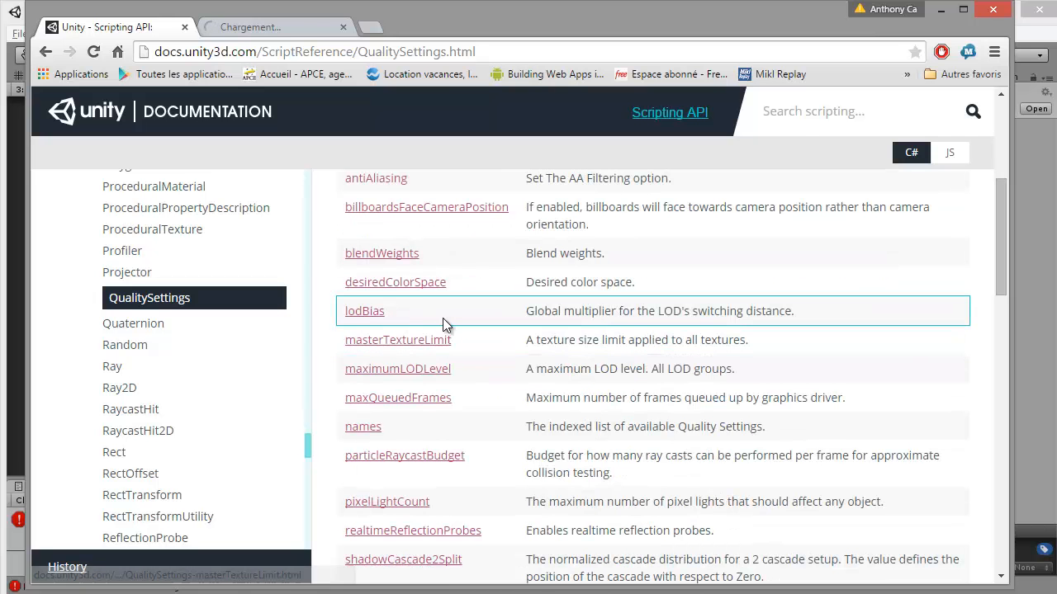
middle_click(355, 310)
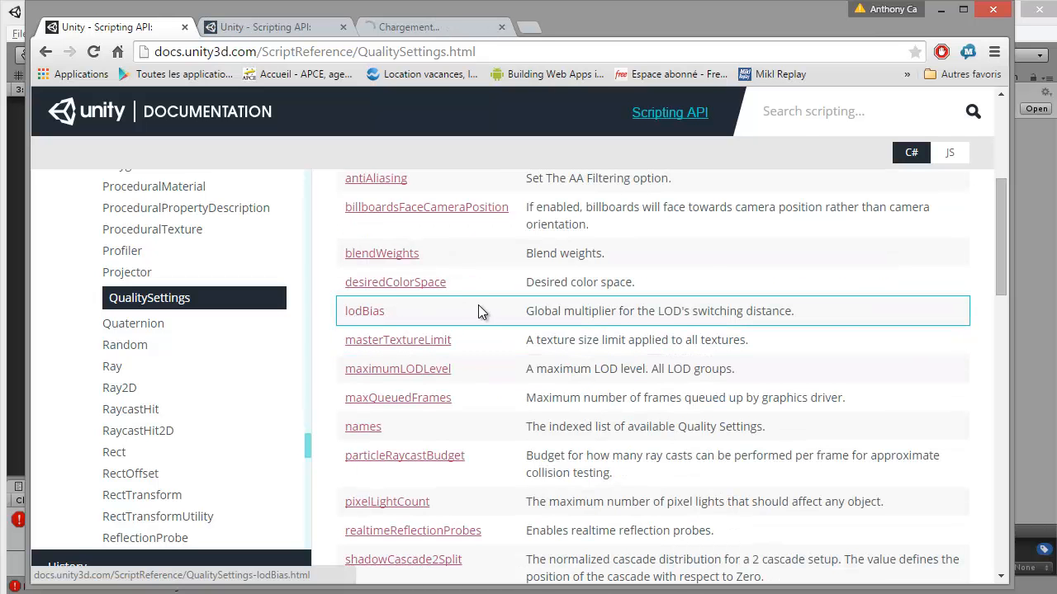
scroll(484, 321, "down", 2)
scroll(476, 349, "up", 1)
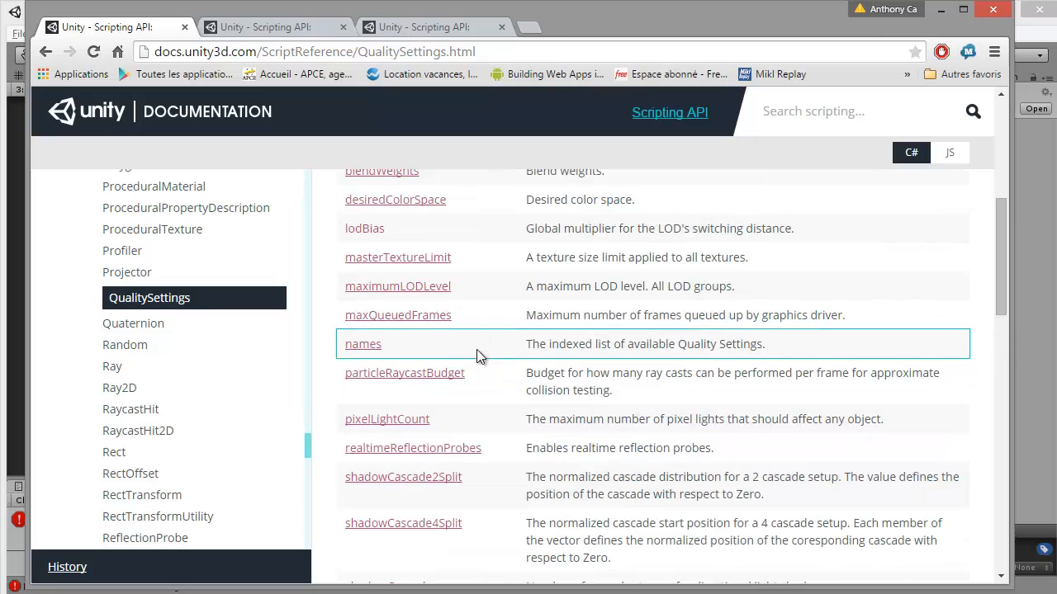
scroll(472, 351, "down", 5)
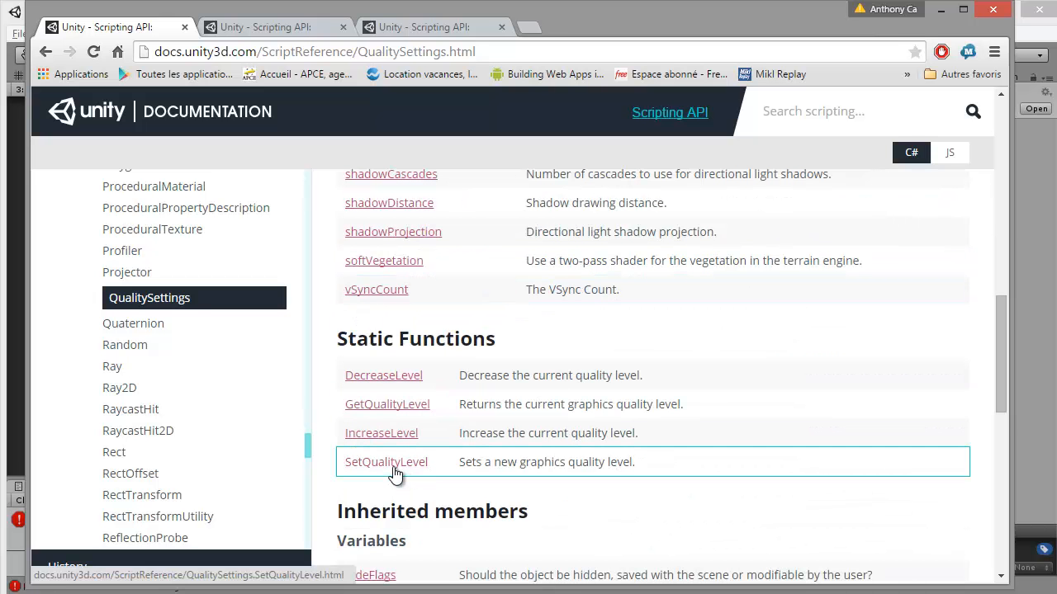
middle_click(394, 467)
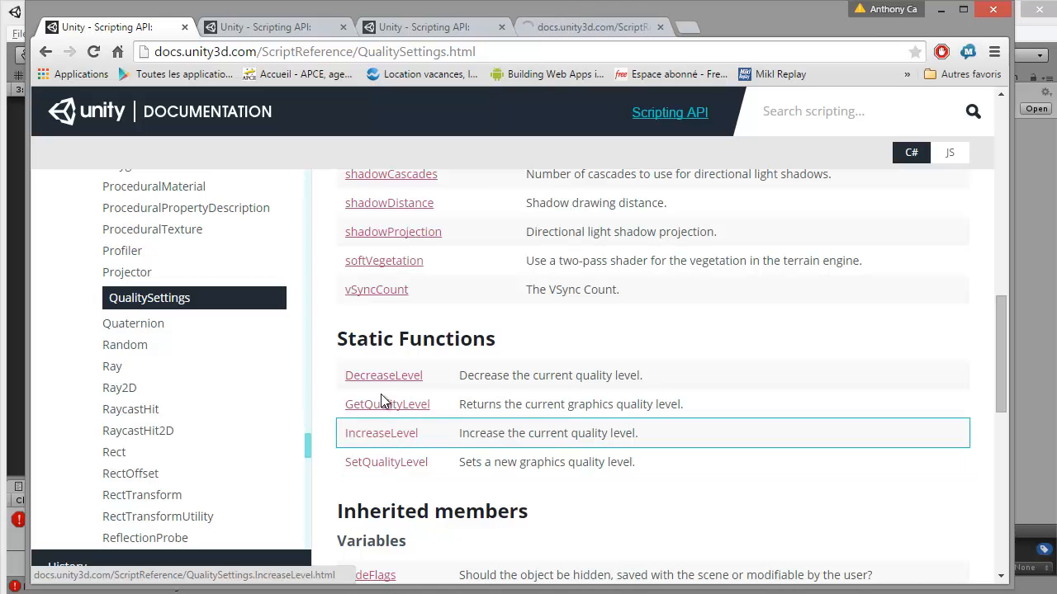
middle_click(381, 432)
scroll(415, 376, "down", 5)
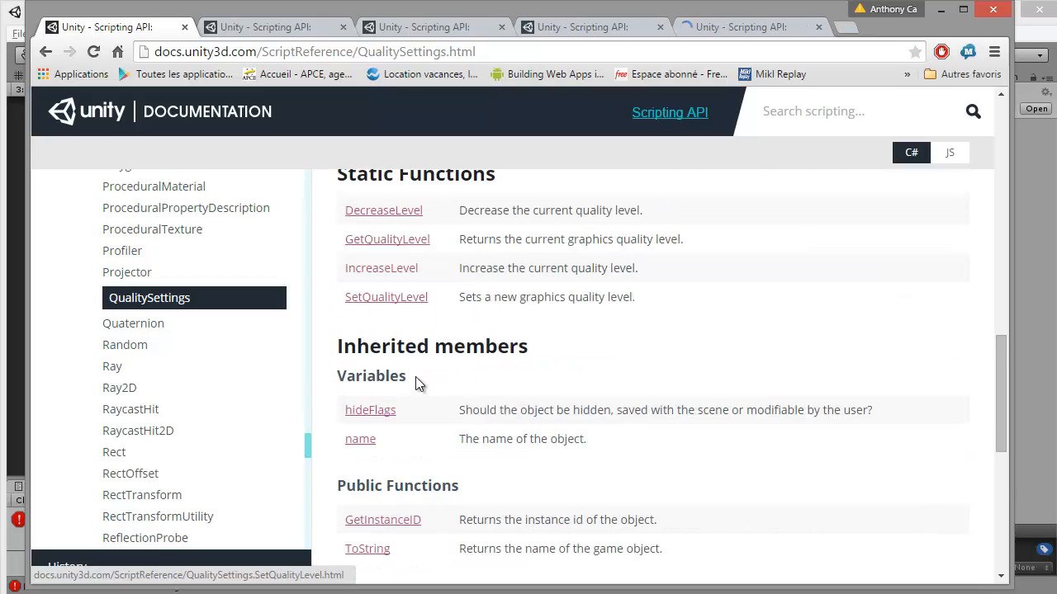
scroll(438, 382, "up", 1)
- Examine the QualitySettings.antiAliasing page, highlighting the example line QualitySettings.antiAliasing = 2;
left_click(265, 25)
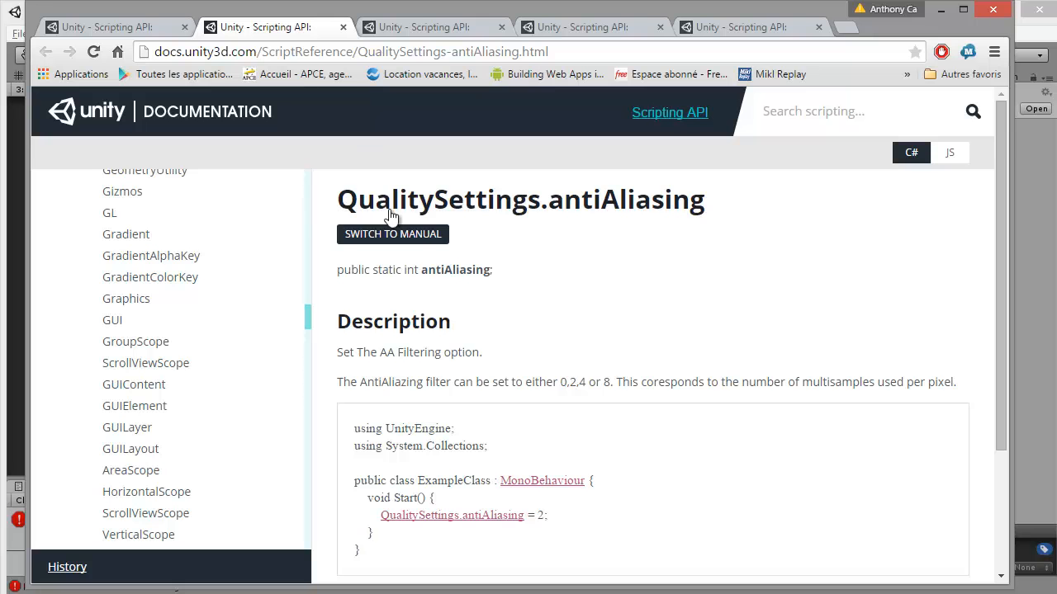
scroll(405, 198, "down", 1)
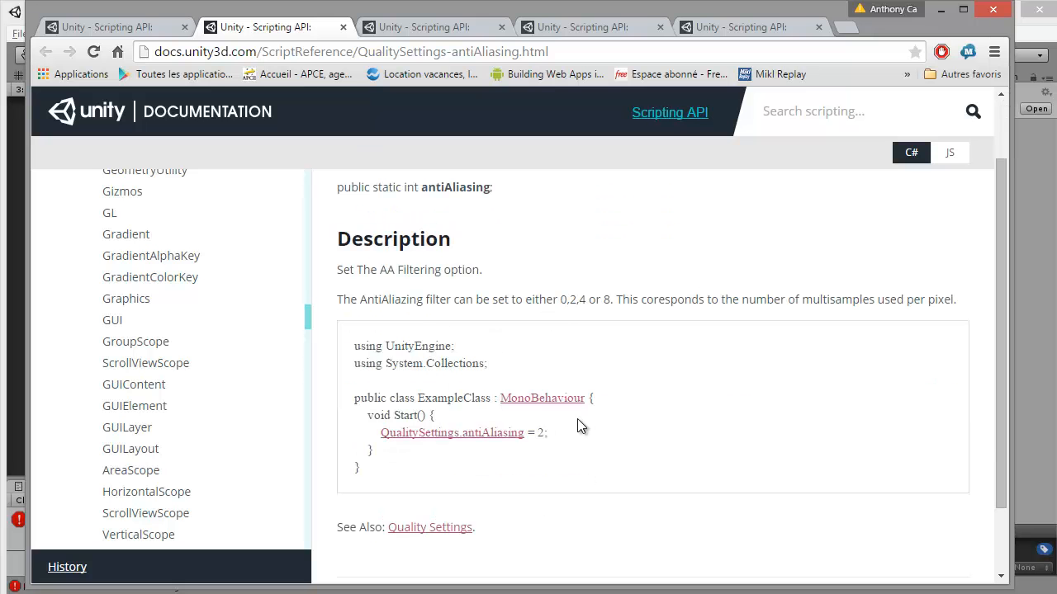
scroll(418, 452, "down", 1)
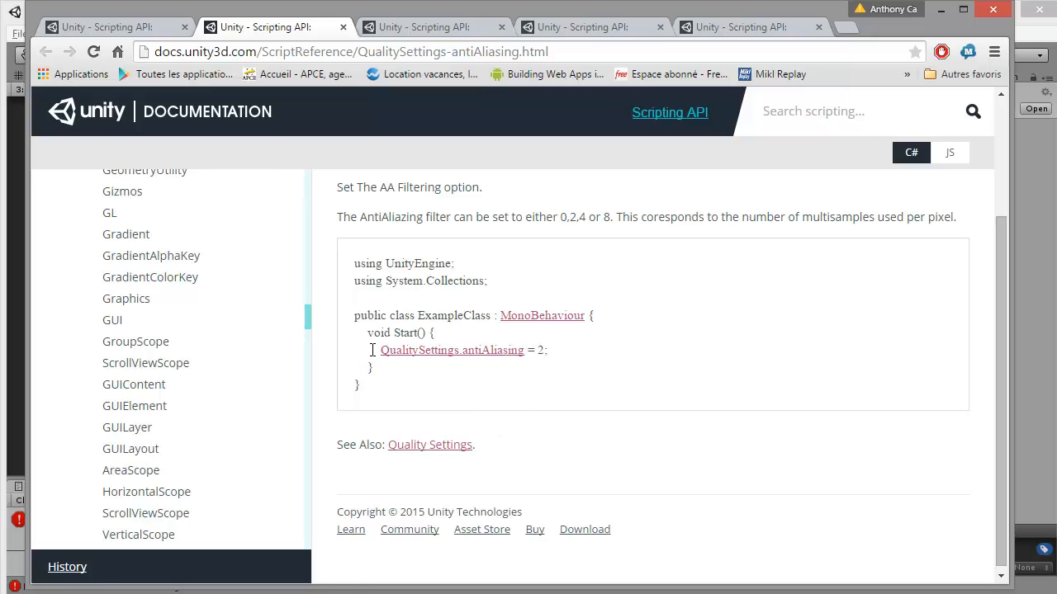
left_click_drag(373, 350, 527, 354)
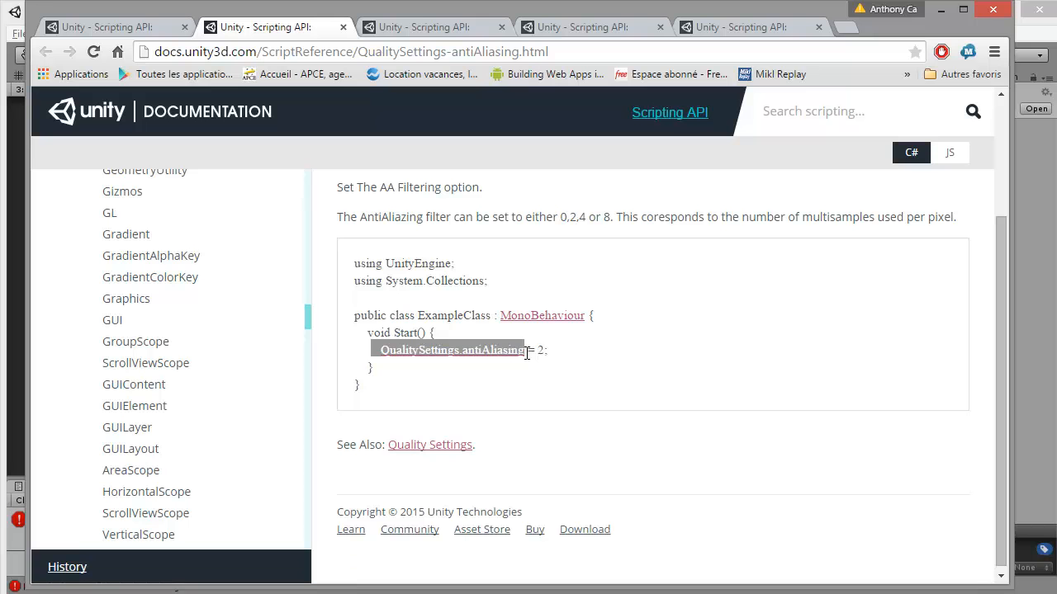
scroll(528, 367, "up", 1)
scroll(545, 373, "down", 1)
left_click_drag(550, 352, 382, 351)
scroll(556, 363, "up", 1)
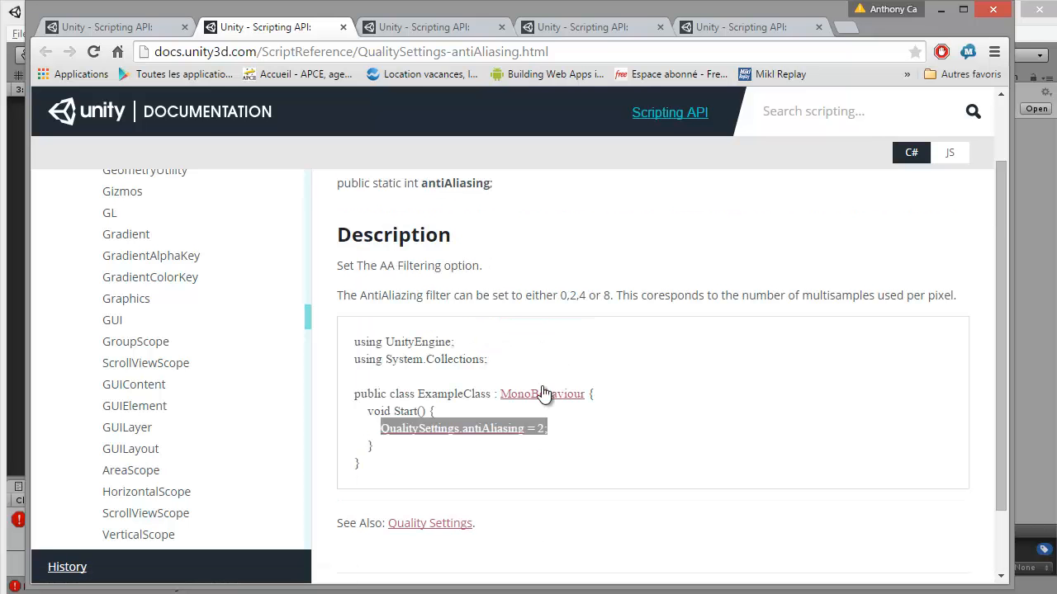
- Highlight the permitted anti-aliasing filter values in the description and compare them with the example script
left_click_drag(492, 294, 611, 291)
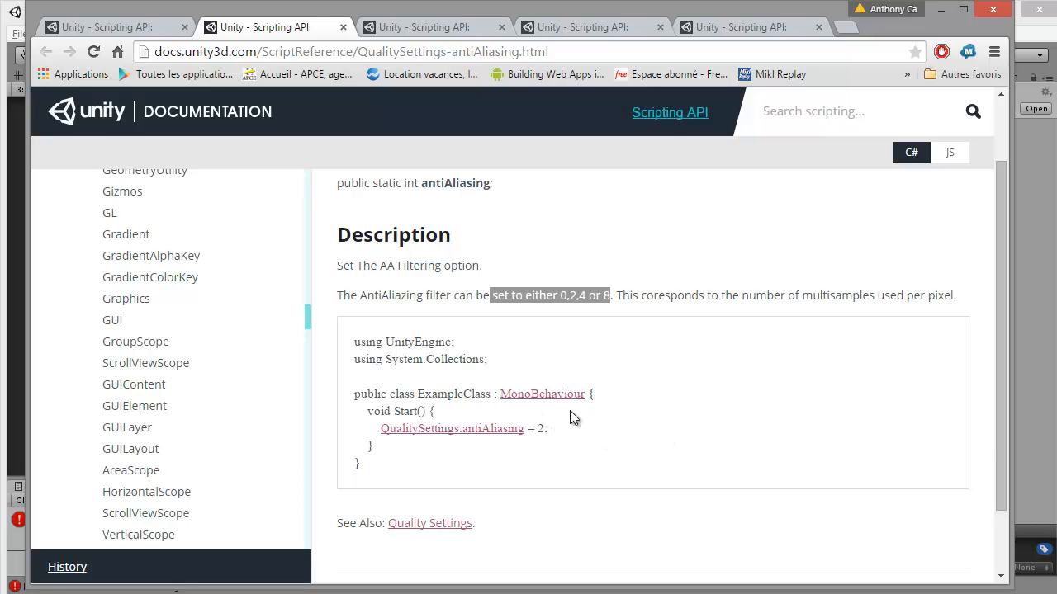
scroll(568, 417, "down", 1)
scroll(578, 321, "up", 2)
scroll(580, 319, "down", 2)
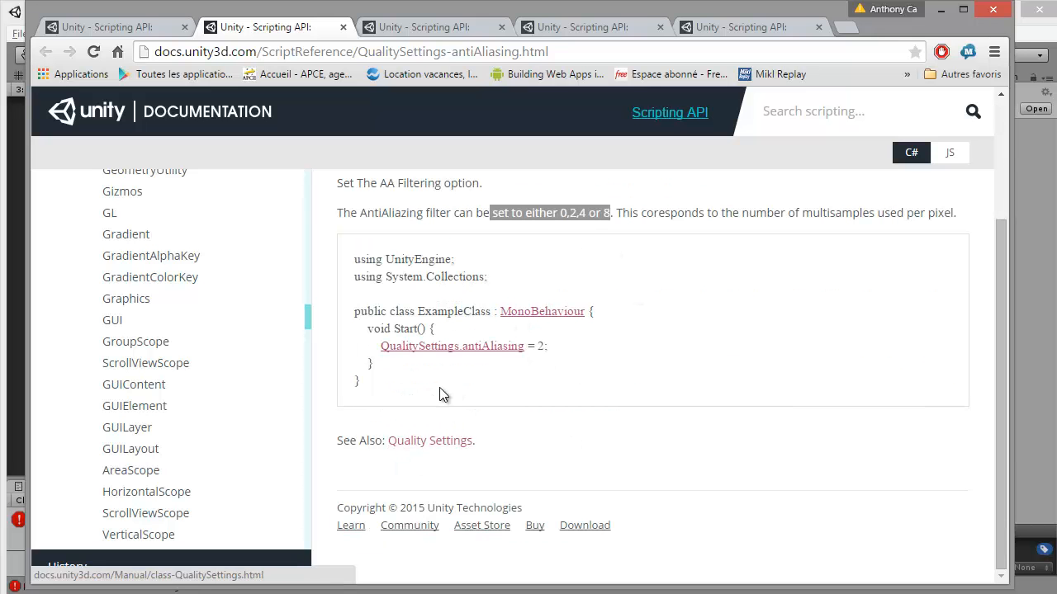
- Check the lodBias page and close it, then highlight the function name in the SetQualityLevel page's title
left_click(449, 30)
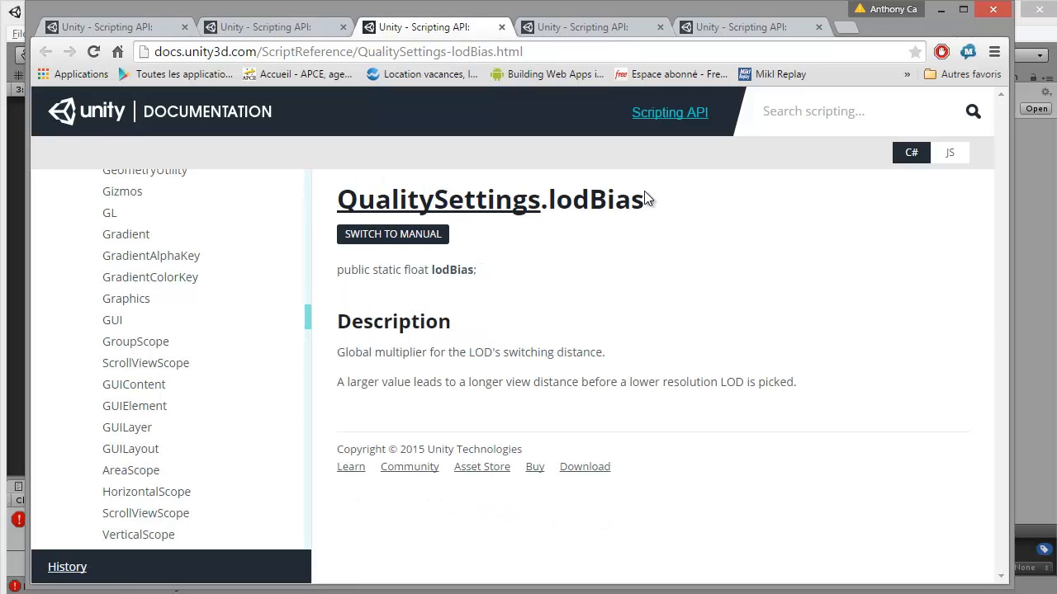
left_click(501, 27)
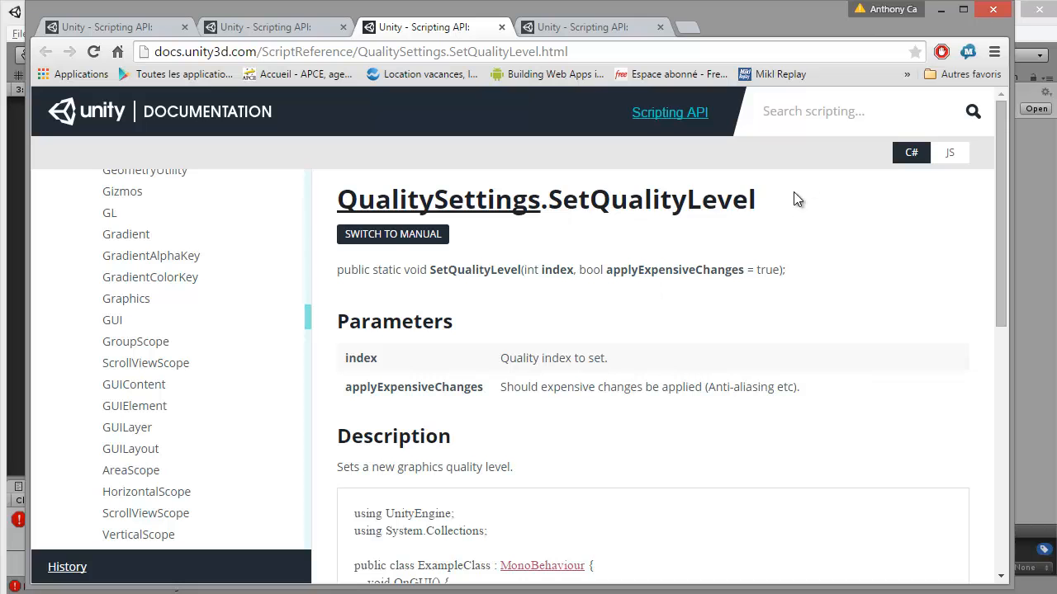
left_click_drag(756, 199, 541, 197)
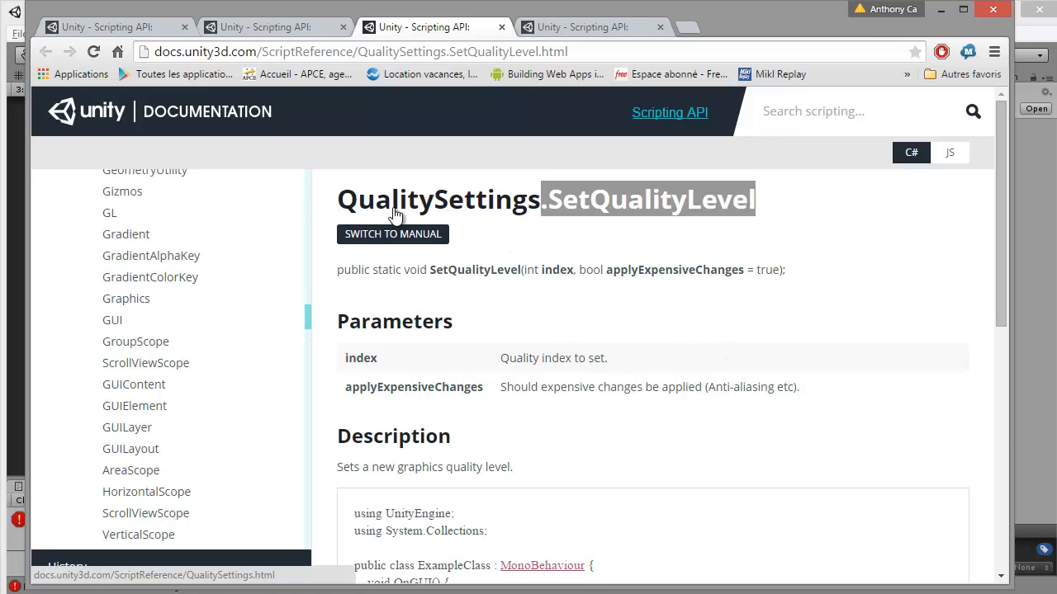
- Examine the SetQualityLevel example script, highlighting the call and its (i, true) arguments, and check the index and applyExpensiveChanges parameters
scroll(472, 322, "down", 3)
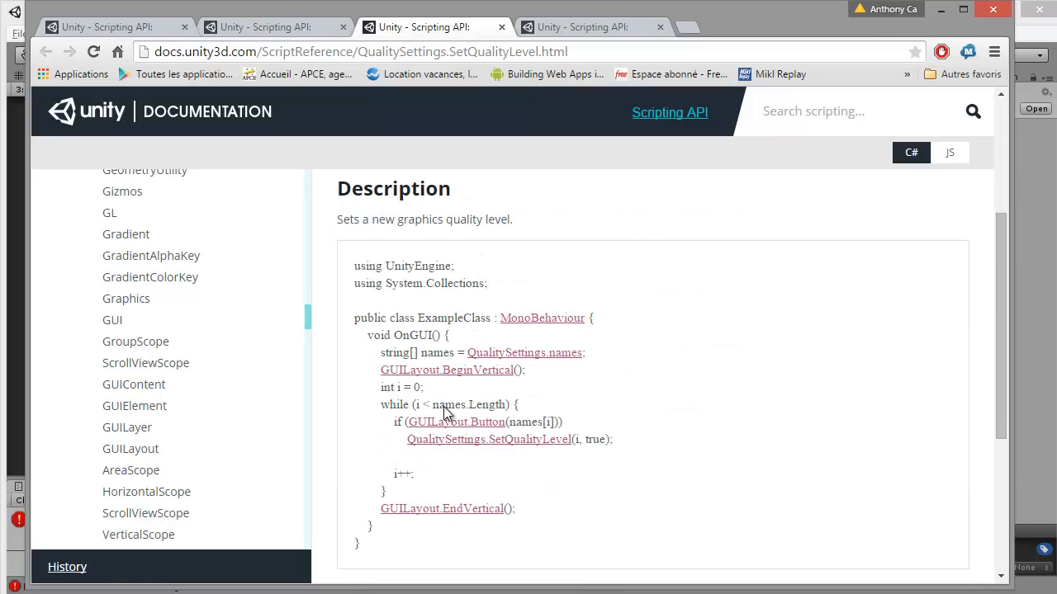
scroll(397, 374, "down", 1)
left_click_drag(379, 358, 572, 360)
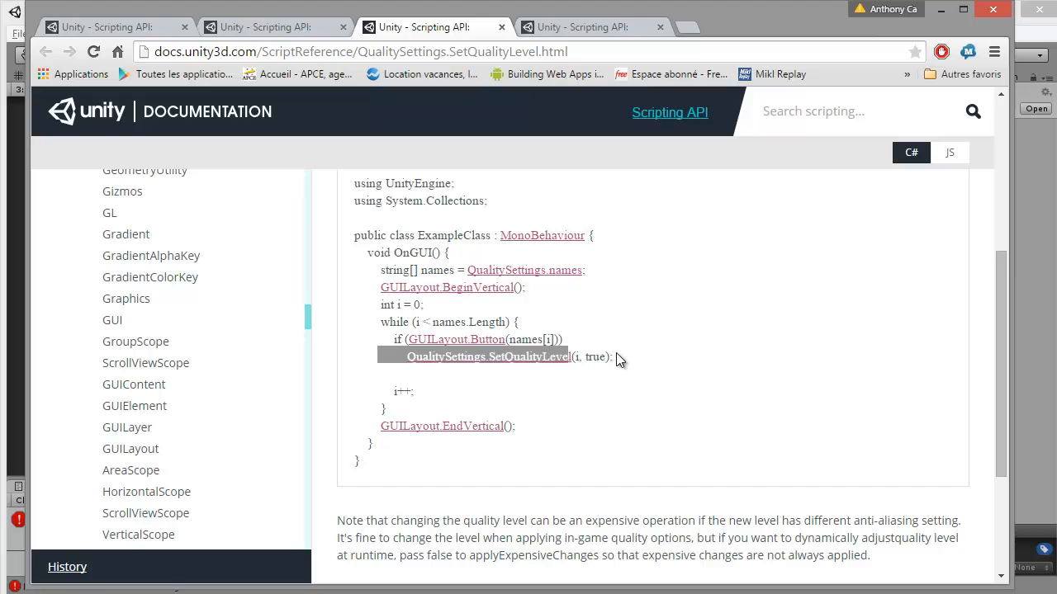
left_click_drag(626, 355, 570, 360)
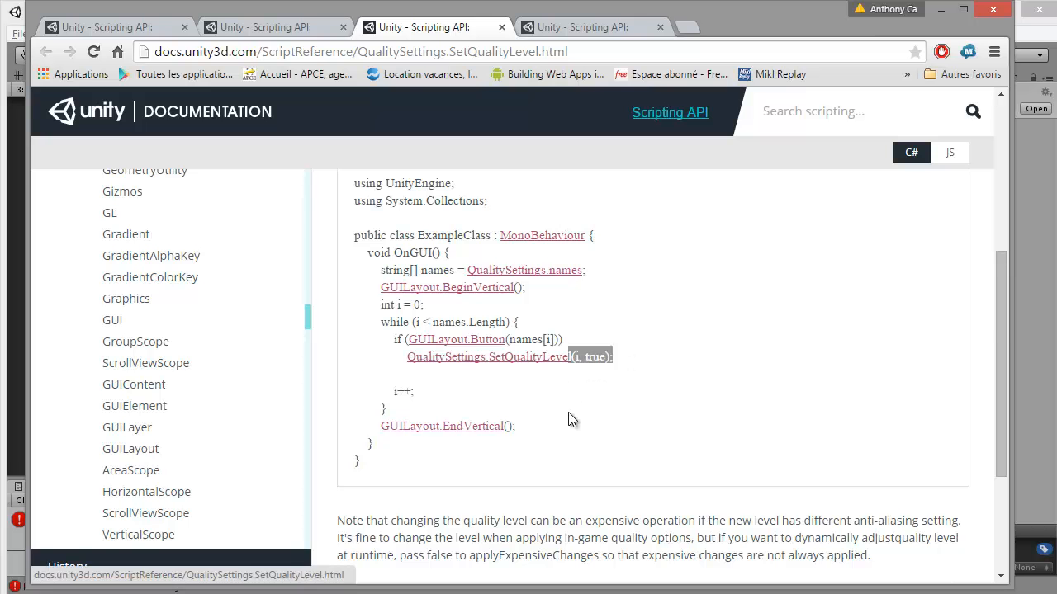
scroll(580, 403, "down", 3)
scroll(583, 399, "up", 7)
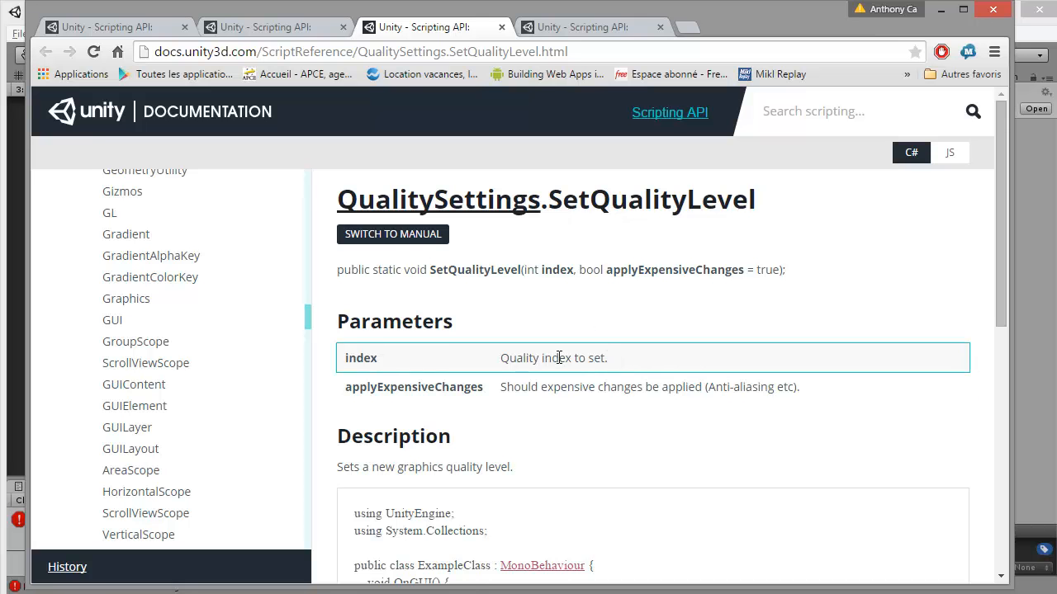
scroll(541, 363, "down", 1)
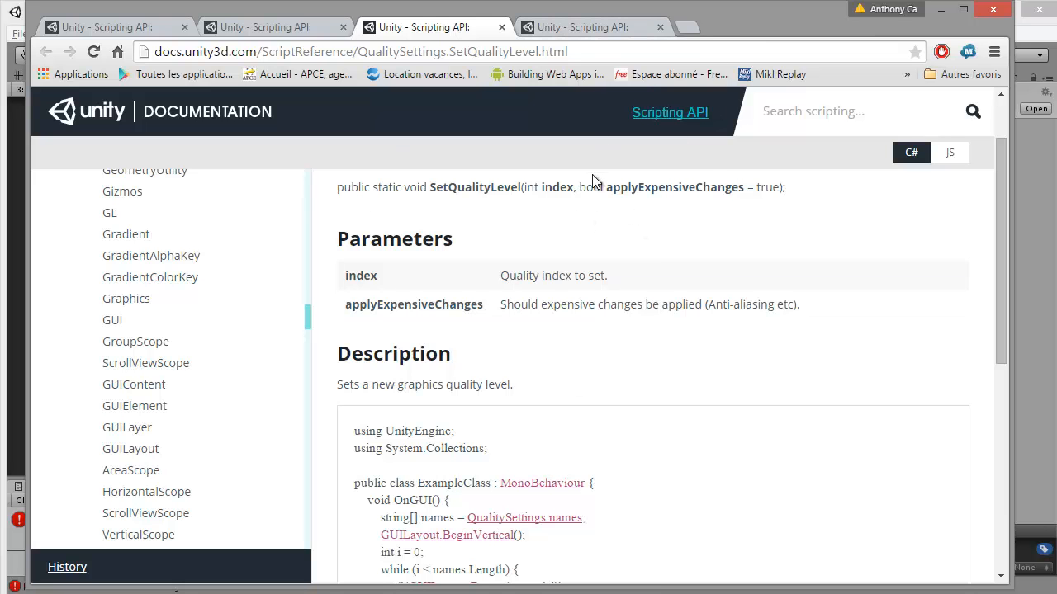
scroll(604, 243, "down", 3)
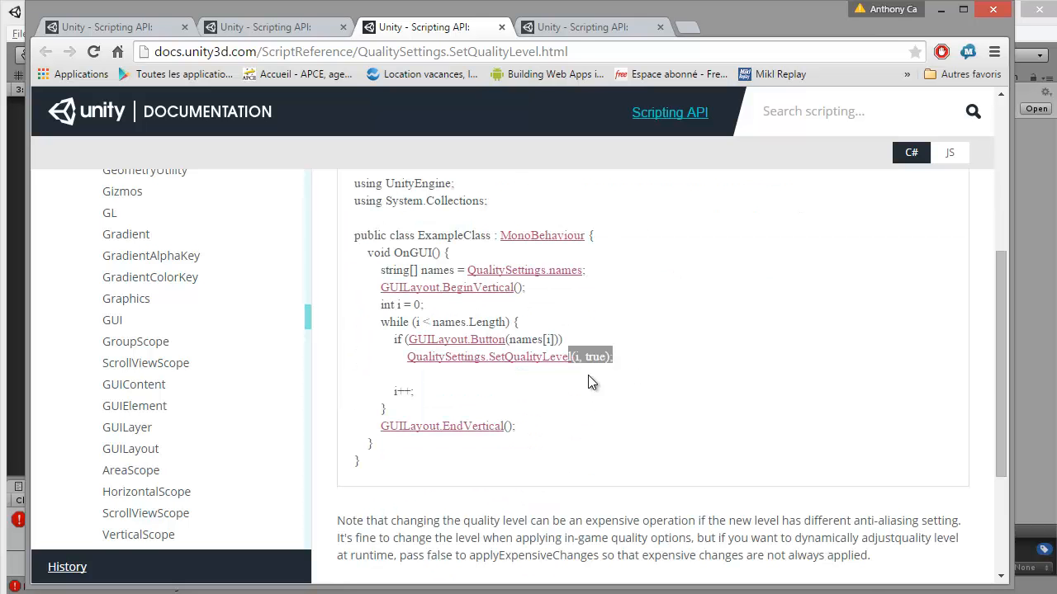
- Examine the QualitySettings.IncreaseLevel page, highlighting the example call QualitySettings.IncreaseLevel(false); and reading its parameter and anti-aliasing notes
left_click(578, 27)
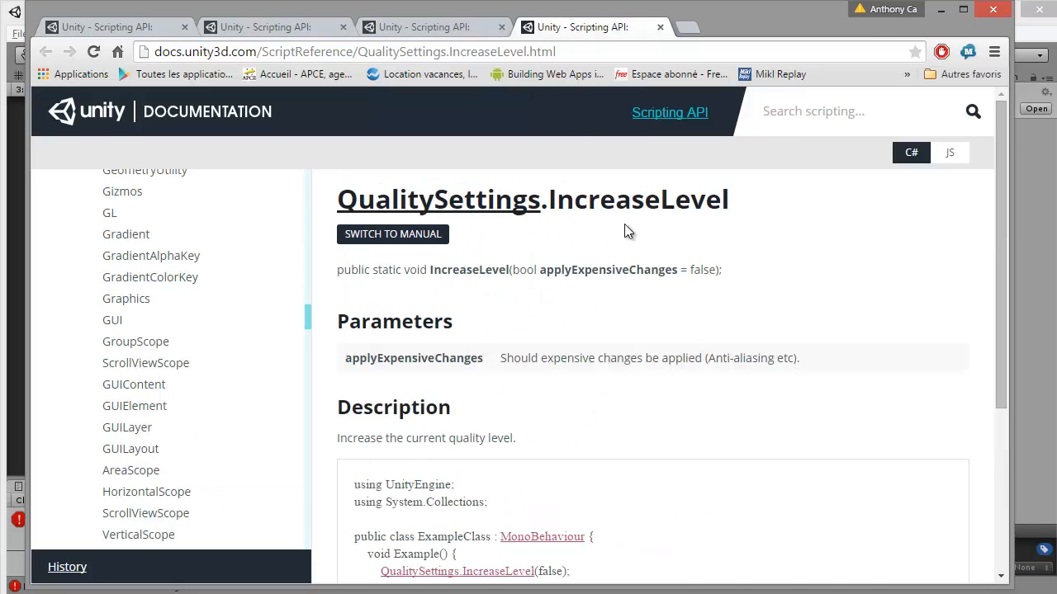
scroll(624, 254, "down", 1)
scroll(624, 253, "up", 1)
scroll(598, 278, "down", 2)
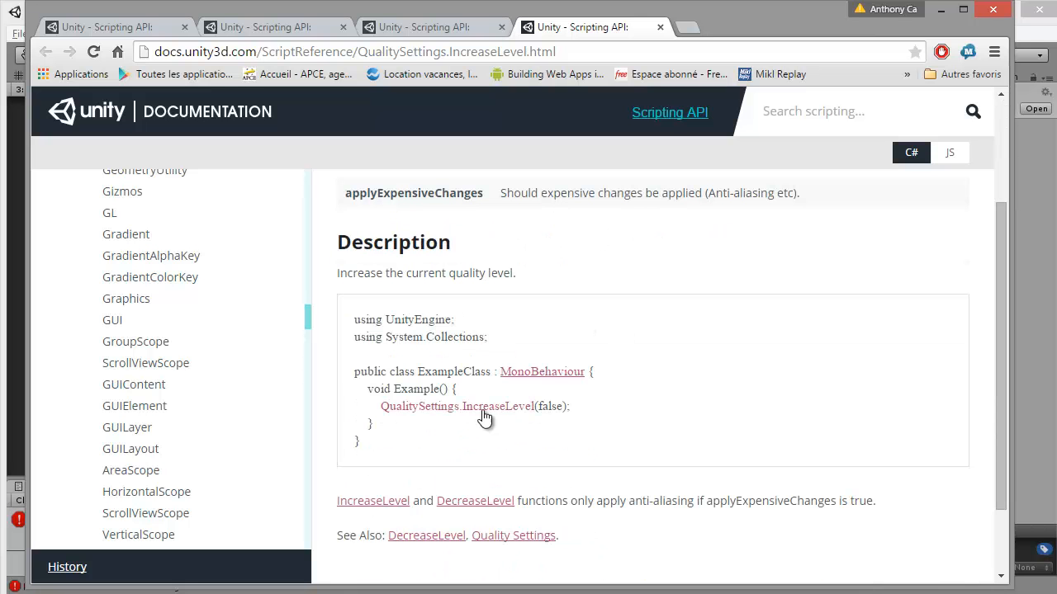
left_click_drag(590, 410, 379, 408)
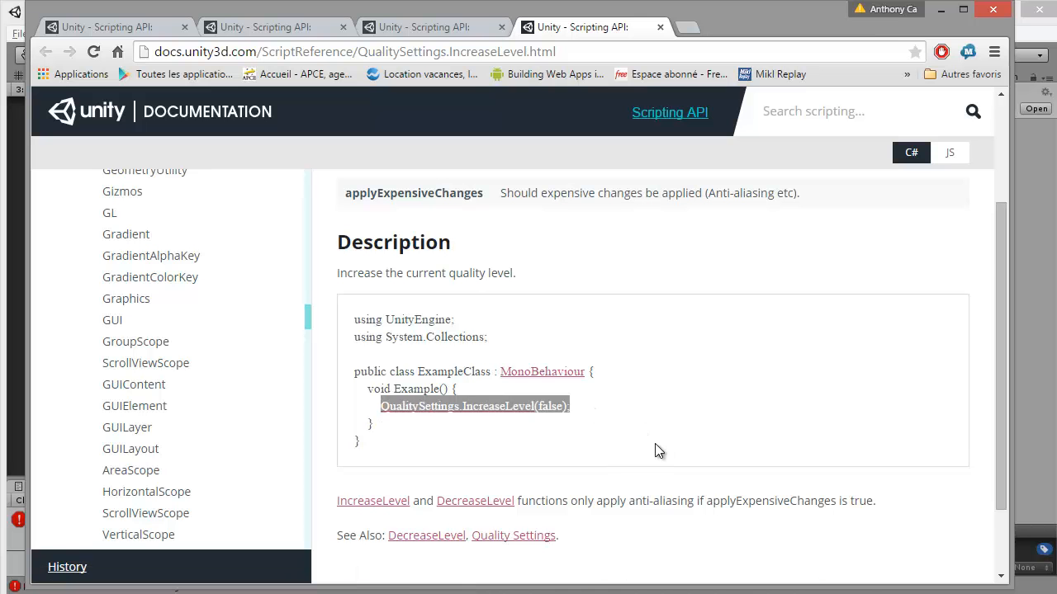
scroll(661, 441, "up", 2)
scroll(673, 429, "down", 1)
scroll(682, 419, "up", 1)
scroll(685, 425, "down", 2)
scroll(688, 438, "down", 1)
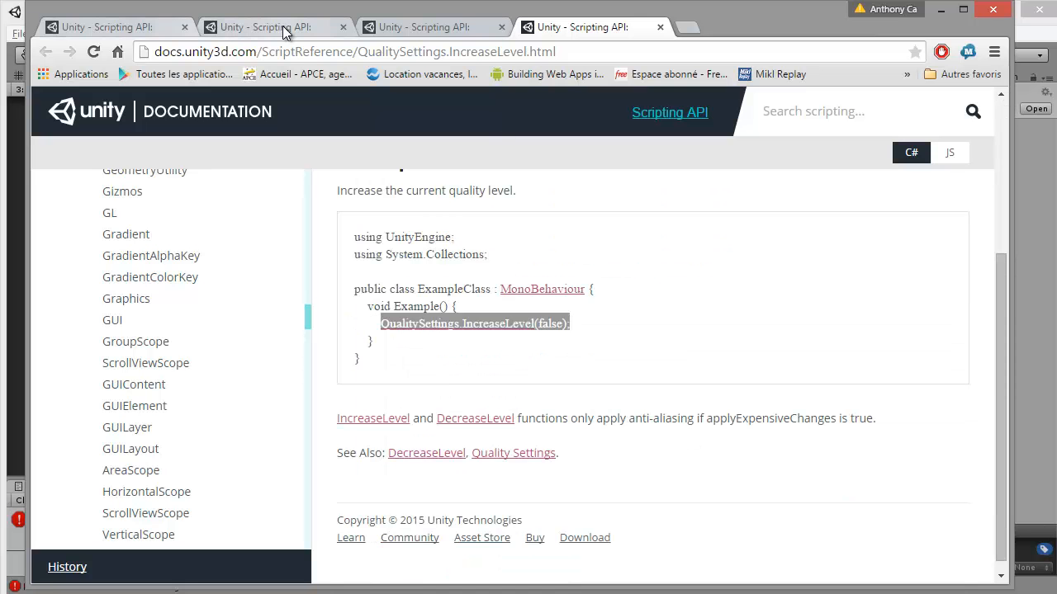
- Go from the IncreaseLevel page to the QualitySettings class overview and skim its full list of members
scroll(472, 272, "up", 3)
left_click(422, 216)
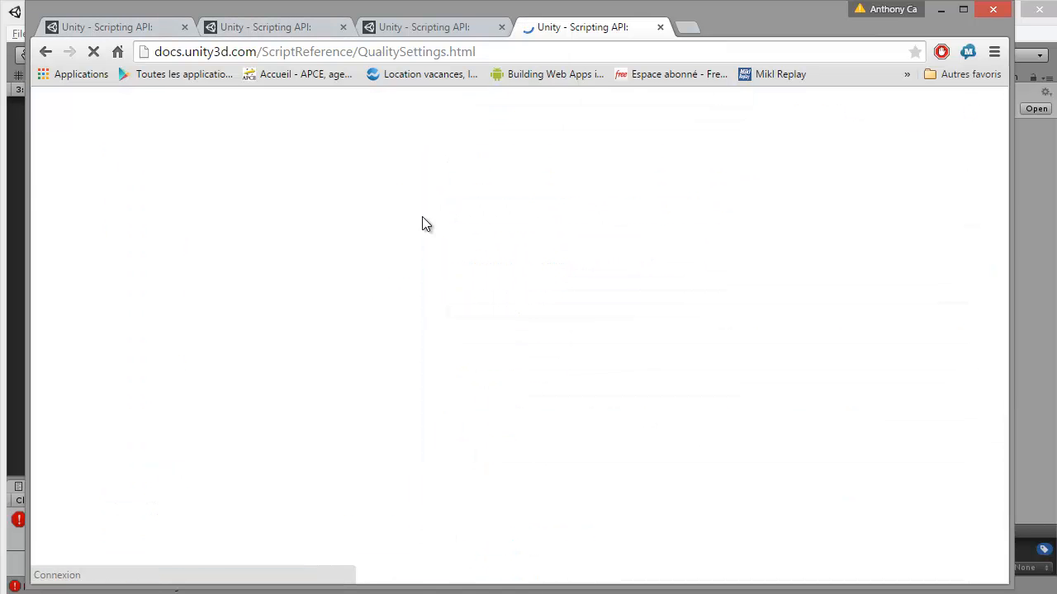
scroll(647, 272, "down", 3)
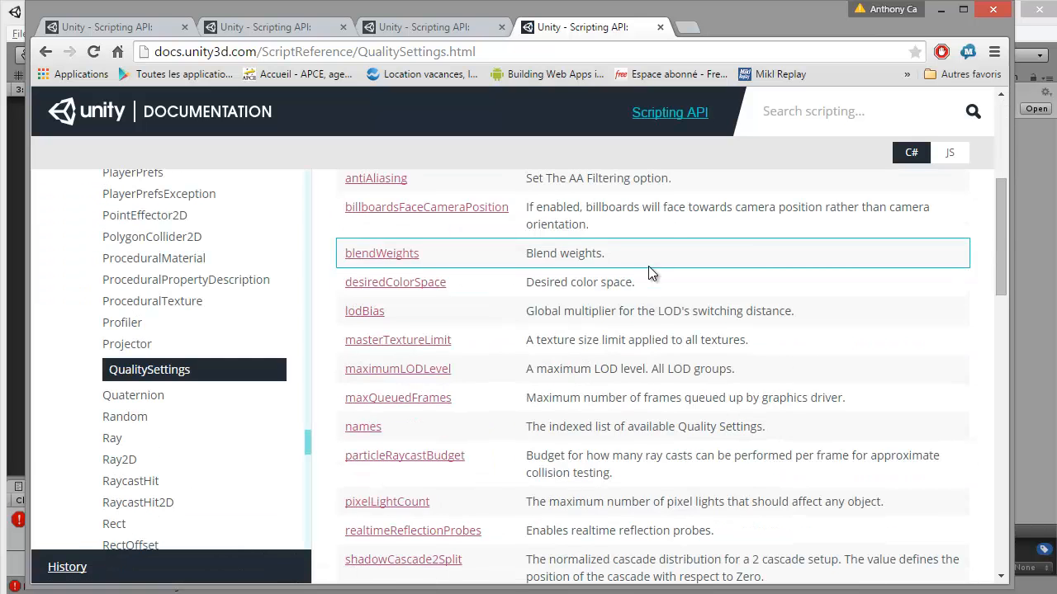
scroll(648, 266, "down", 10)
scroll(656, 259, "up", 12)
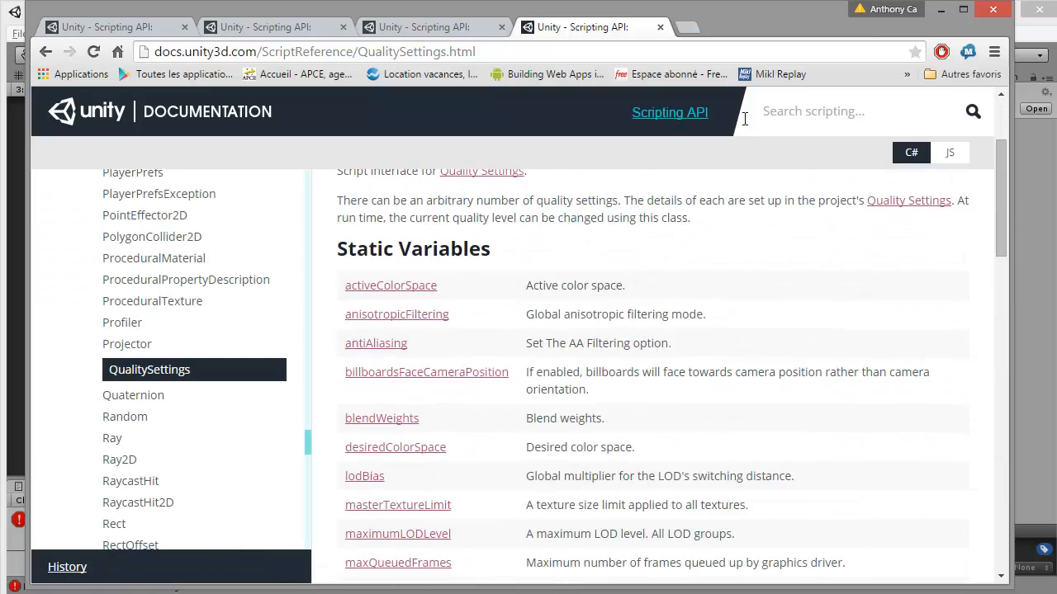
scroll(744, 118, "up", 1)
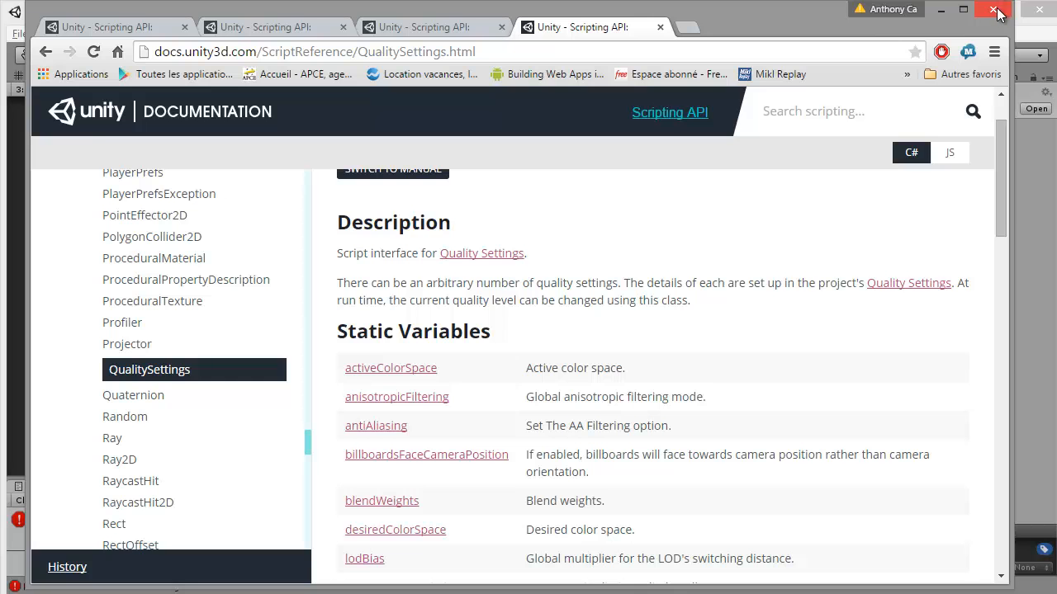
- Close Chrome to return to Unity and move the running menu's View Distance slider slightly lower
left_click(994, 10)
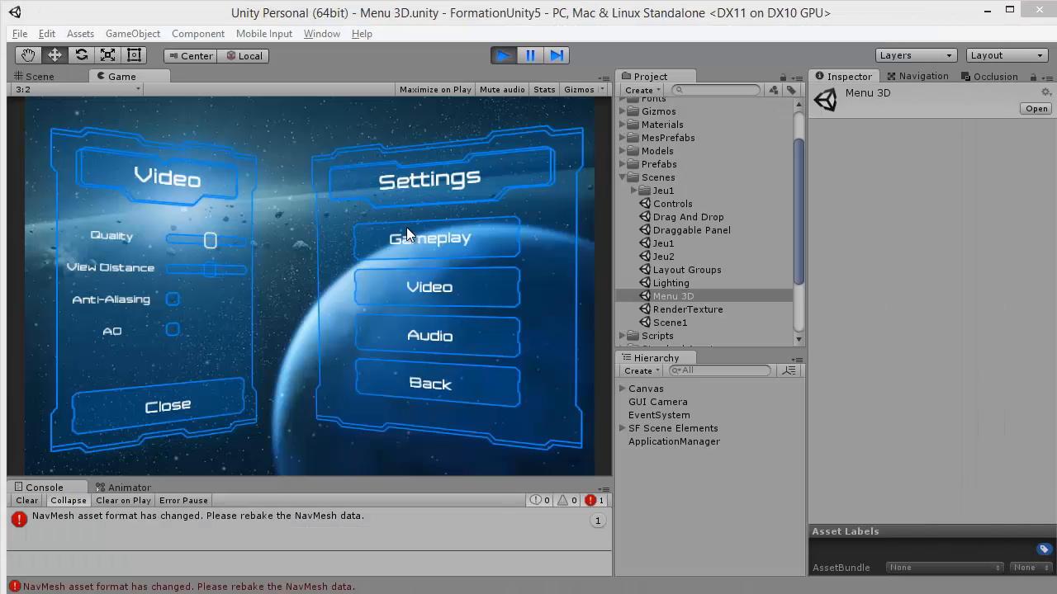
mouse_move(213, 269)
left_mouse_down()
mouse_move(184, 268)
mouse_move(205, 268)
left_mouse_up()
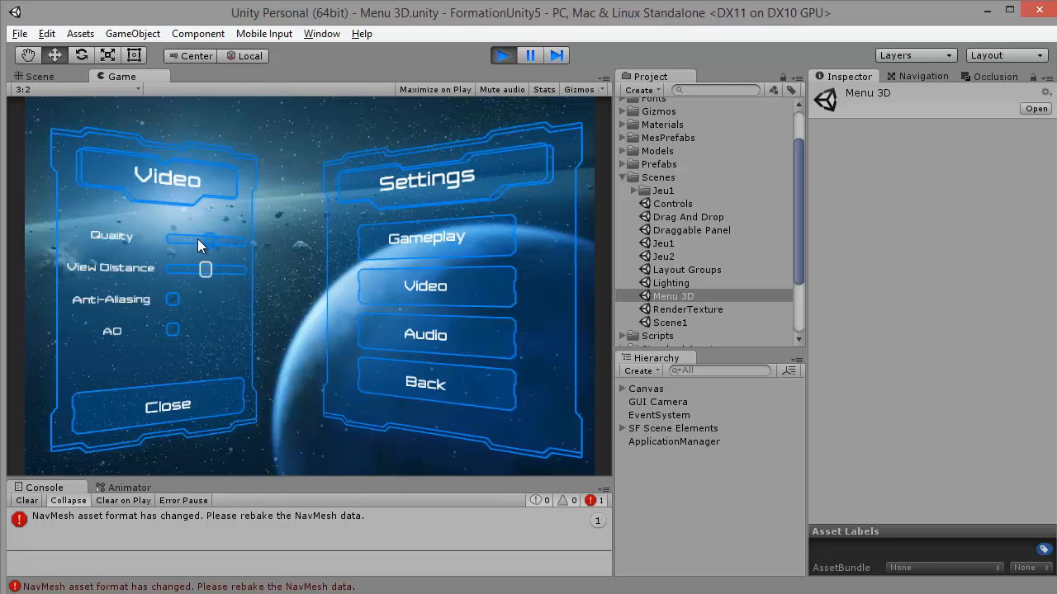
- Open the running menu's Audio settings, lower the Master Volume and SFX sliders and set the Music slider to its minimum
left_click(410, 337)
left_click_drag(244, 283, 170, 284)
left_click_drag(243, 252, 197, 258)
left_click_drag(244, 312, 189, 311)
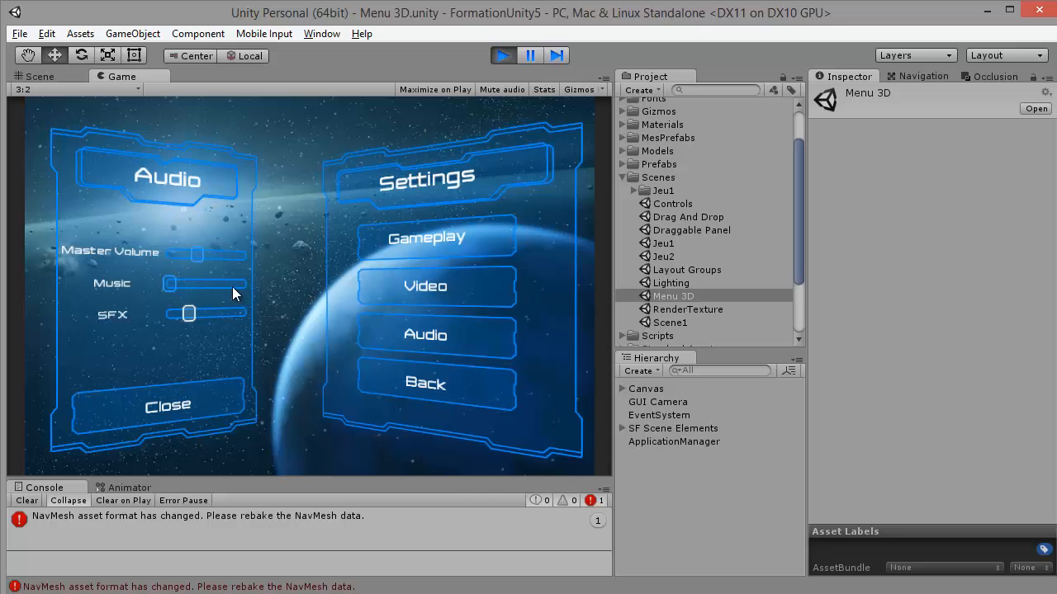
- Open the running menu's Video settings, try the Quality slider at its maximum and near the middle, and stop the scene
left_click(403, 276)
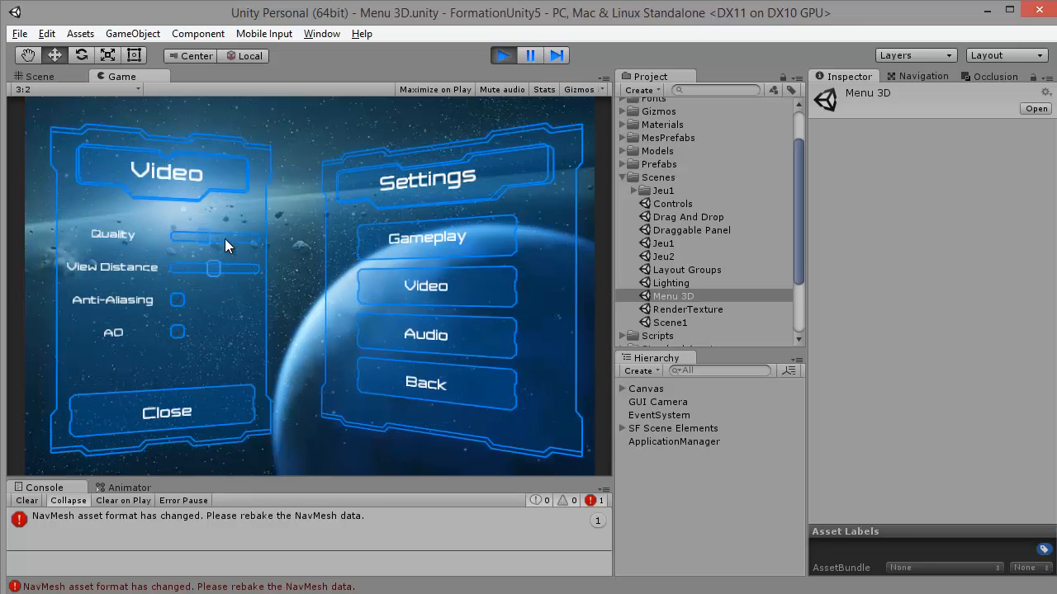
left_click_drag(197, 238, 276, 245)
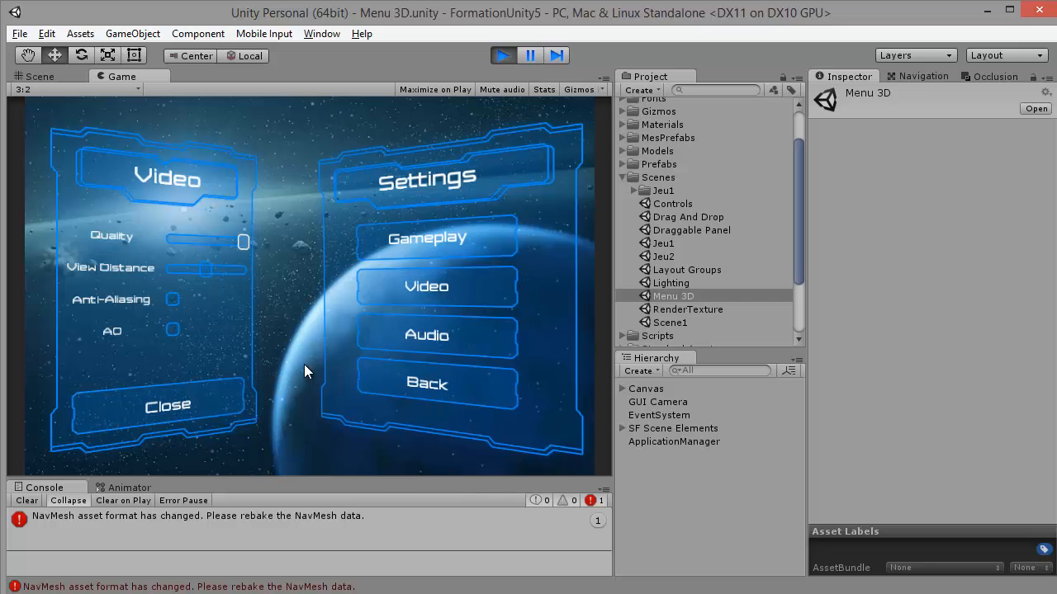
left_click(216, 240)
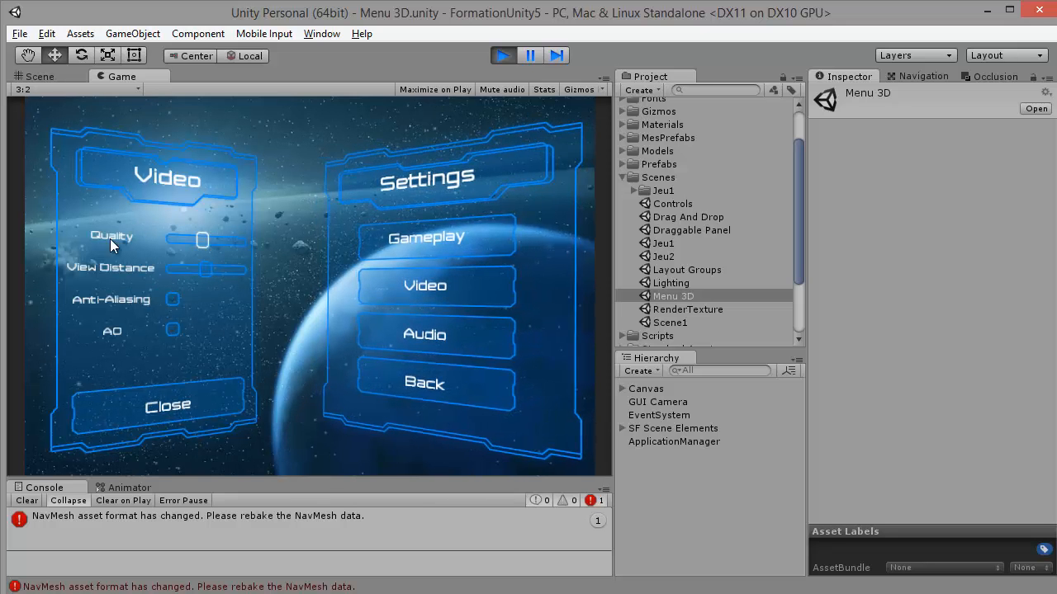
left_click(502, 56)
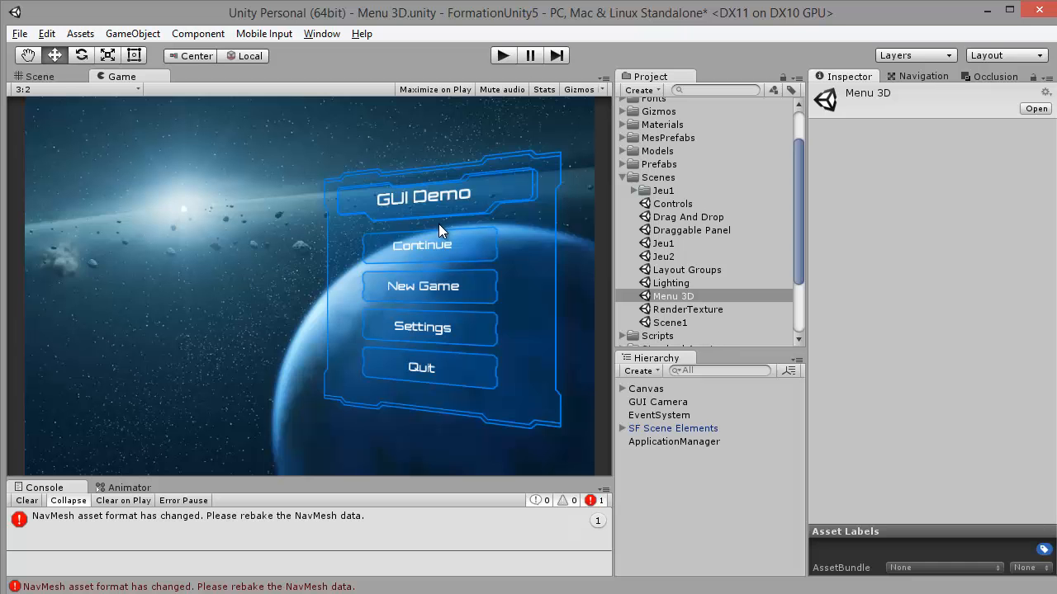
- Briefly run the Menu 3D scene again and stop it
left_click(504, 55)
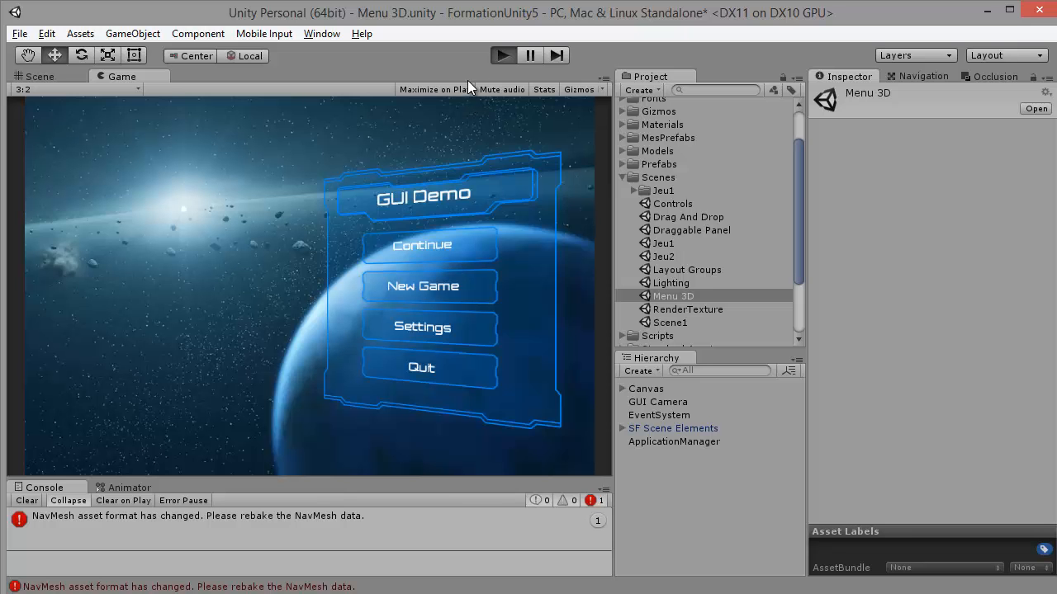
left_click(503, 55)
left_click(419, 374)
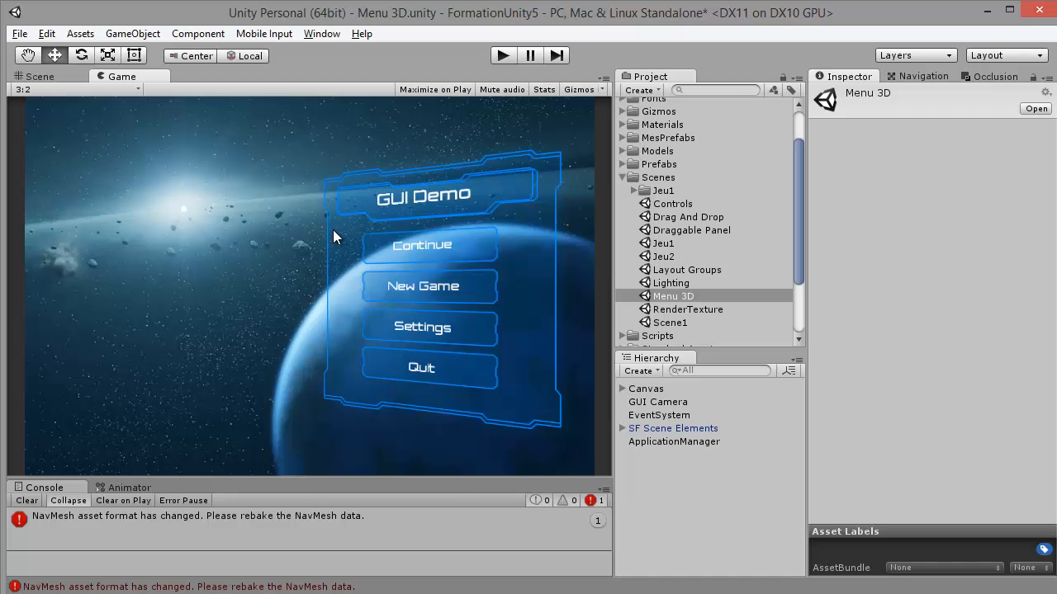
- In the build settings, add the Menu 3D scene to the build list and remove the Widgets scene
left_click(19, 33)
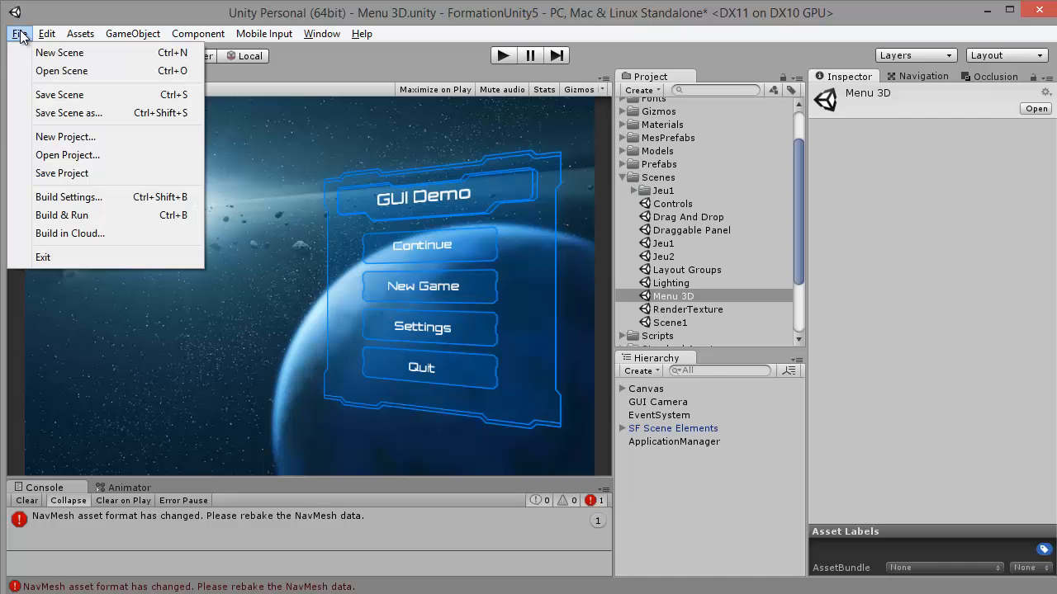
left_click(84, 192)
left_click_drag(661, 297, 176, 112)
left_click(177, 107)
key("Delete")
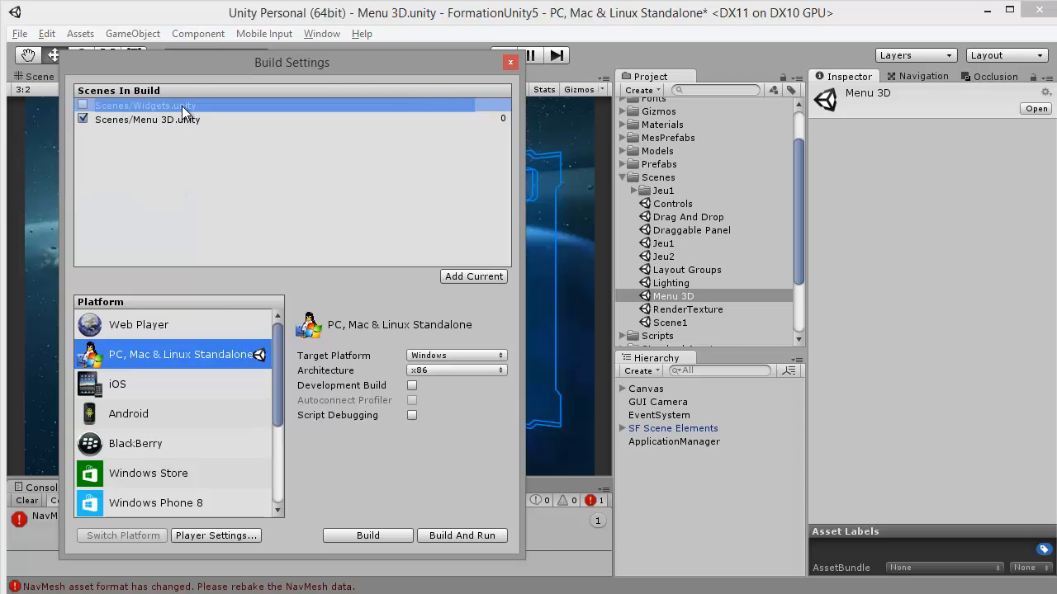
- Add the Jeu1 and Jeu2 scenes to the build list after Menu 3D and close the build settings
left_click_drag(662, 243, 408, 240)
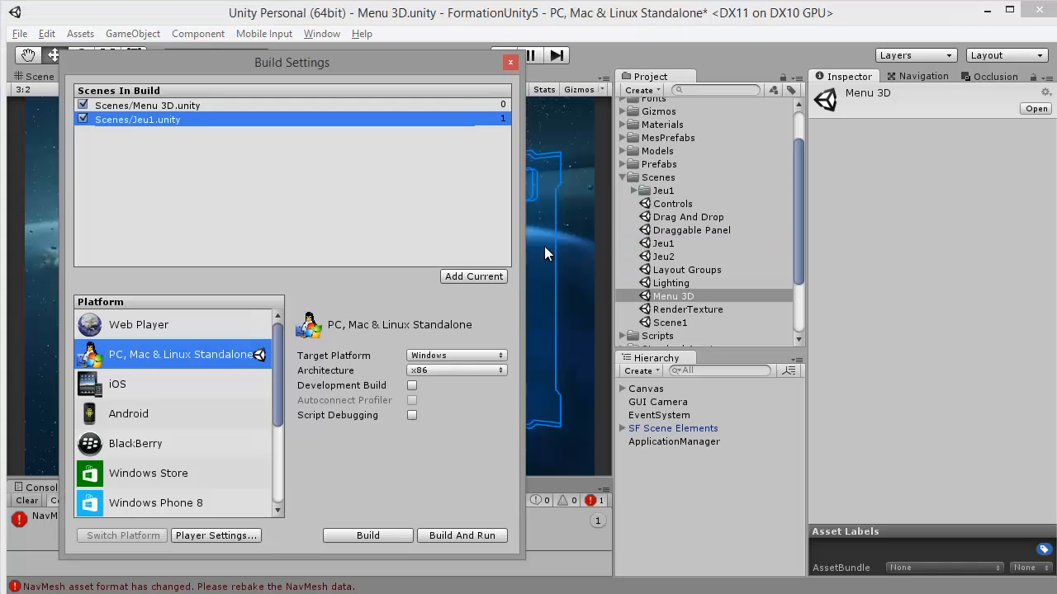
left_click_drag(668, 256, 364, 213)
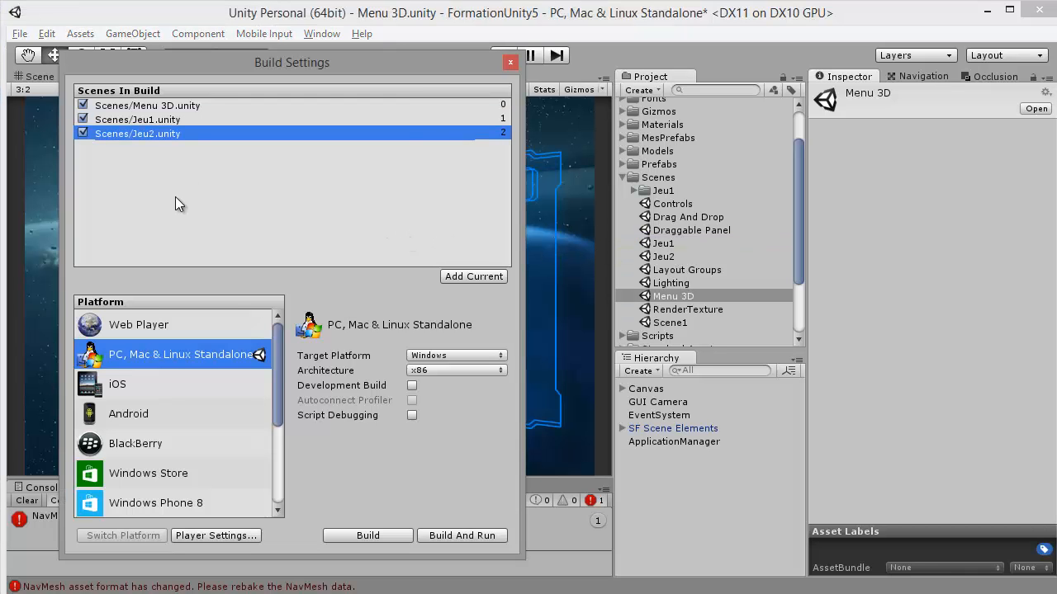
left_click(510, 63)
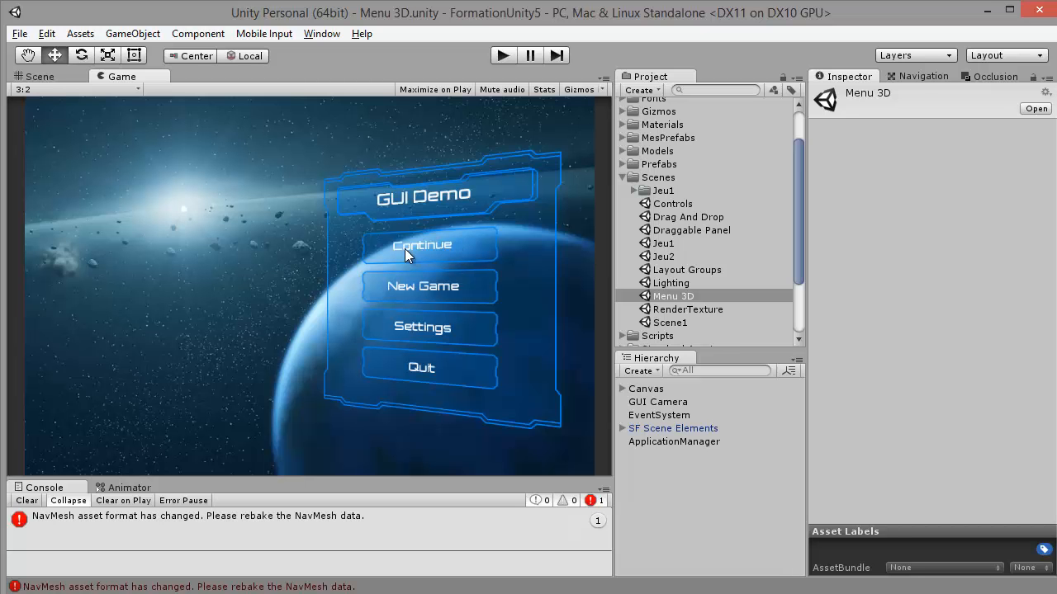
- Examine the Button components of the Continue and New Game buttons in the scene, checking their On Click lists
left_click(87, 77)
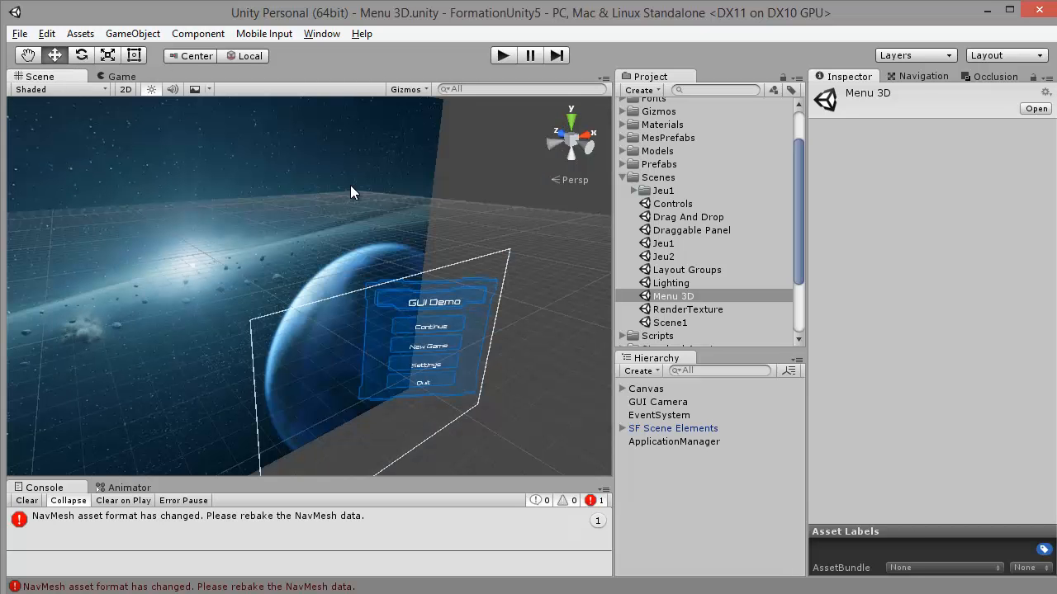
left_click(437, 320)
key("f")
scroll(727, 302, "down", 3)
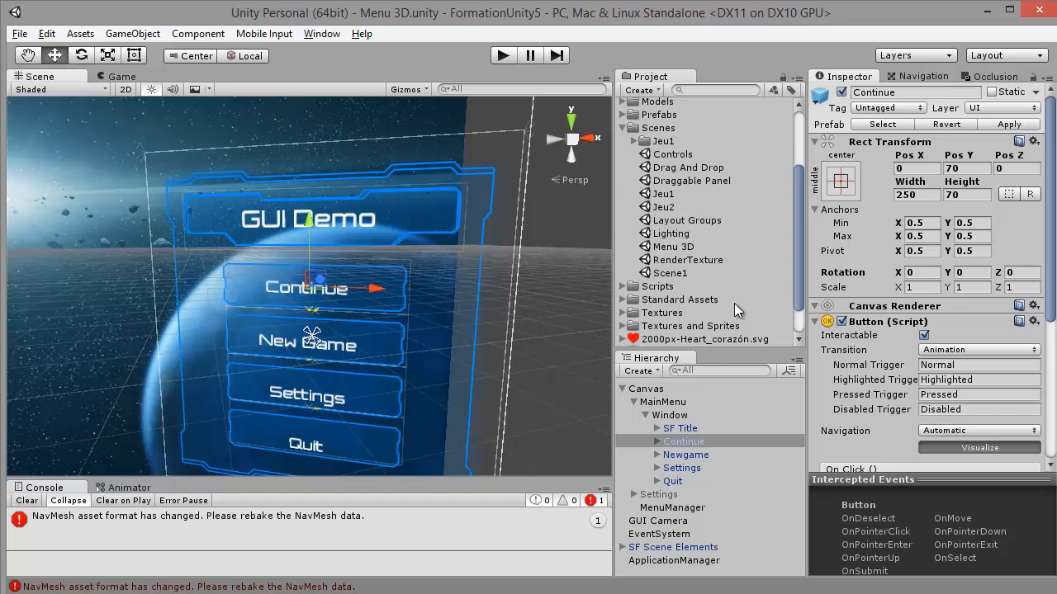
scroll(834, 275, "down", 6)
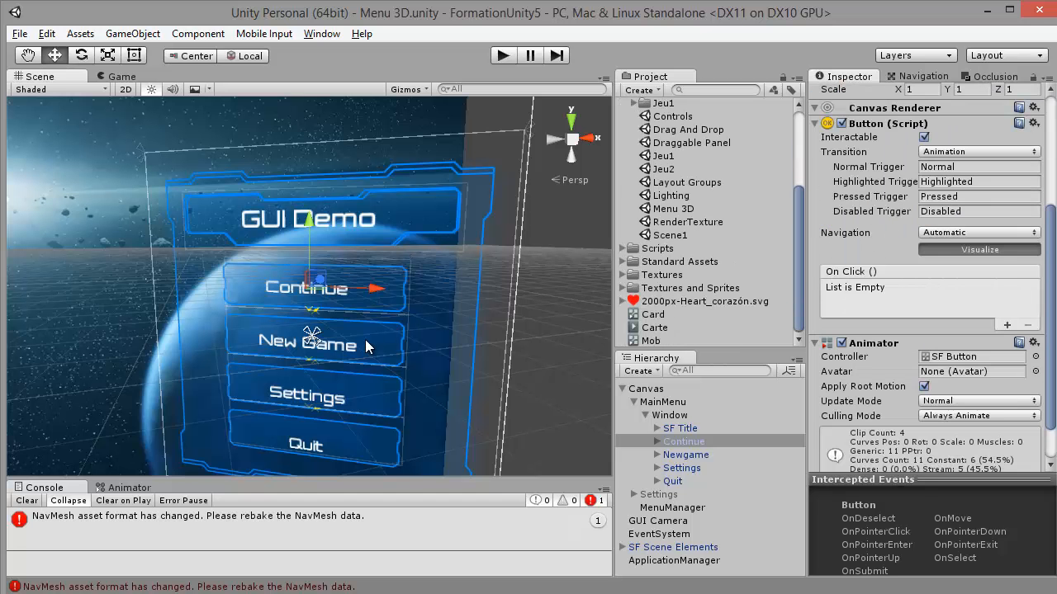
left_click(365, 340)
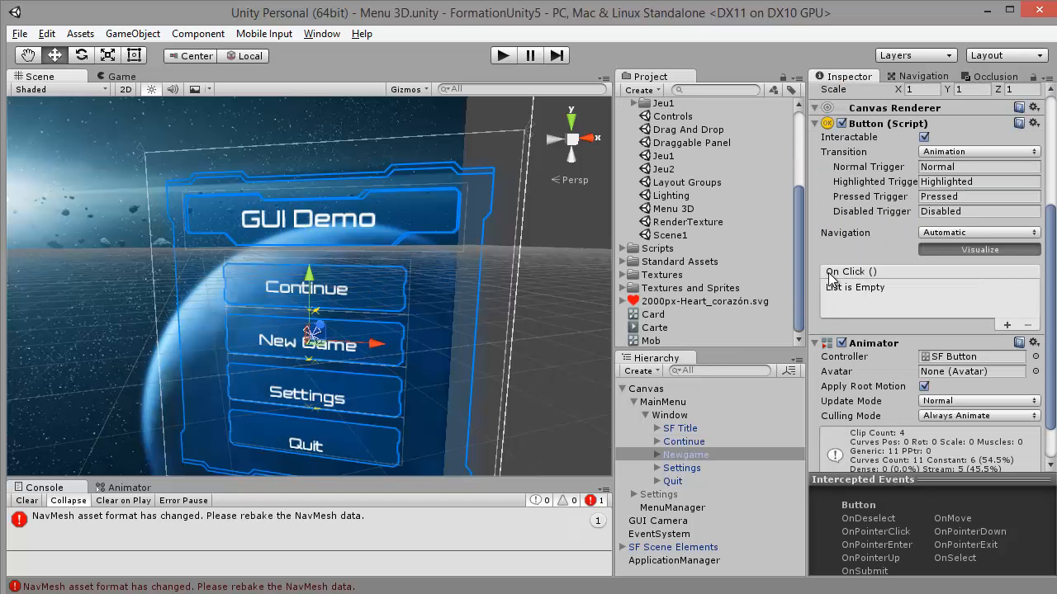
scroll(854, 281, "up", 3)
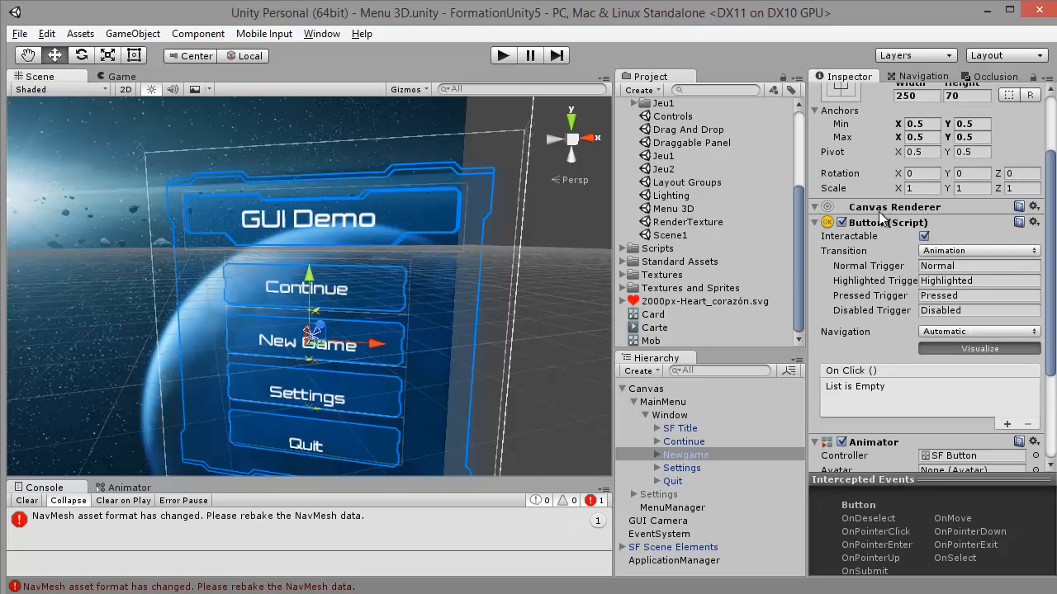
scroll(882, 216, "down", 2)
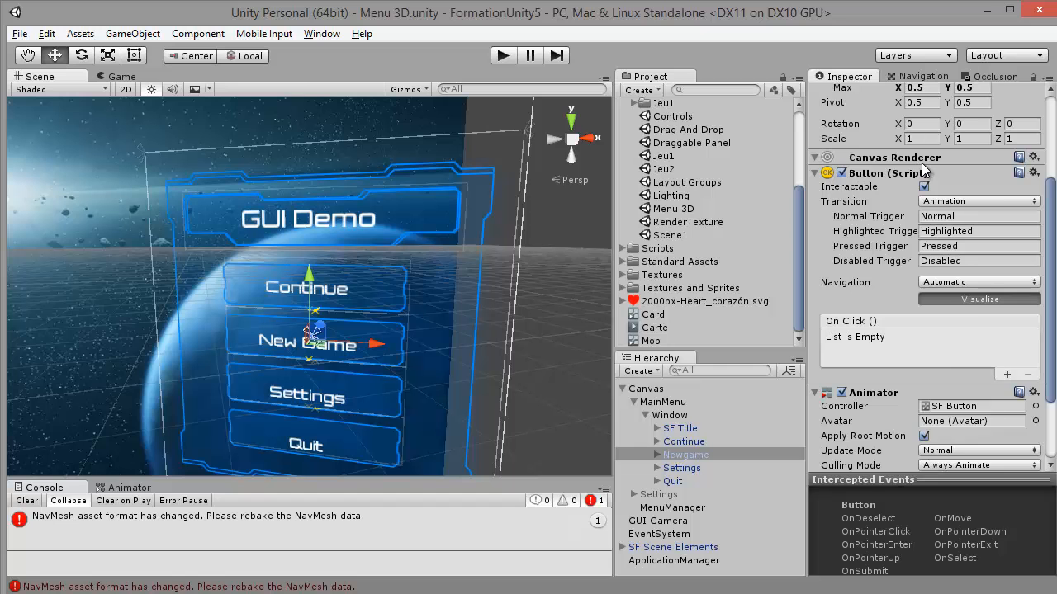
scroll(922, 162, "down", 2)
scroll(947, 220, "down", 2)
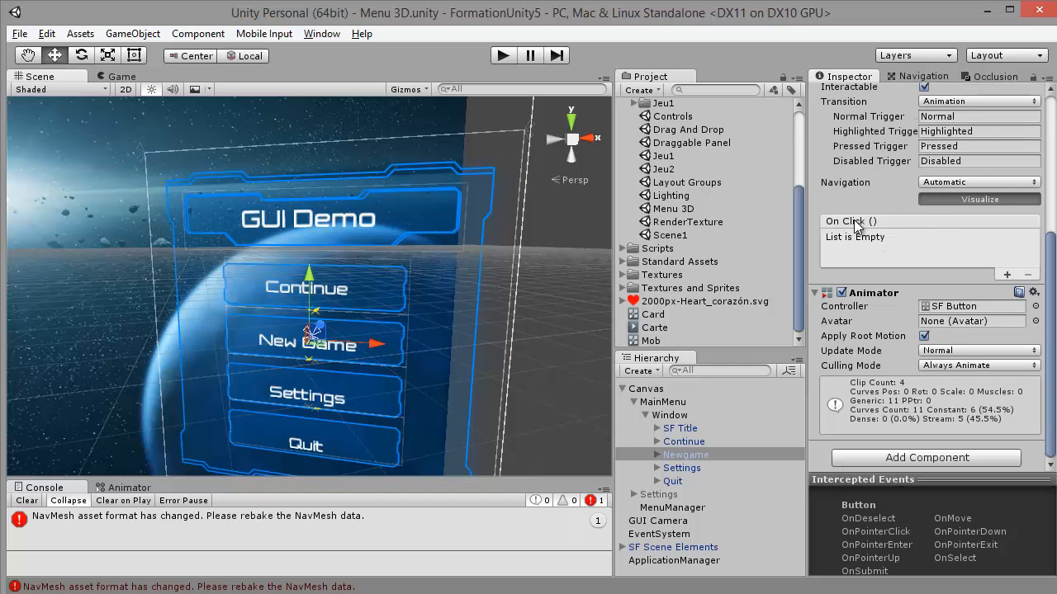
- Add an On Click event to the Continue button with GUI Camera as its target object, and check its available function groups
left_click(377, 301)
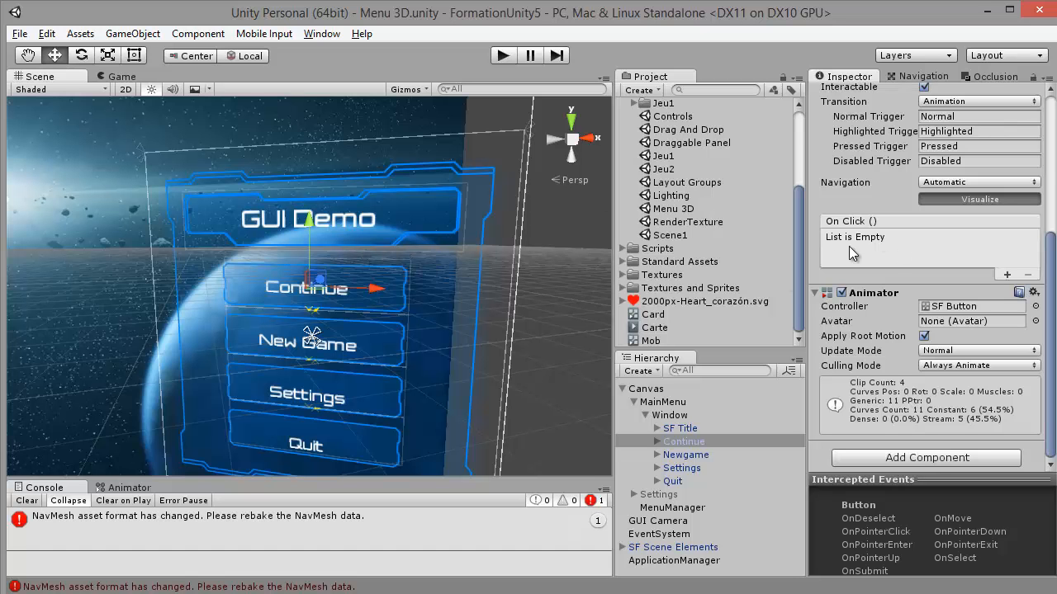
left_click(1007, 273)
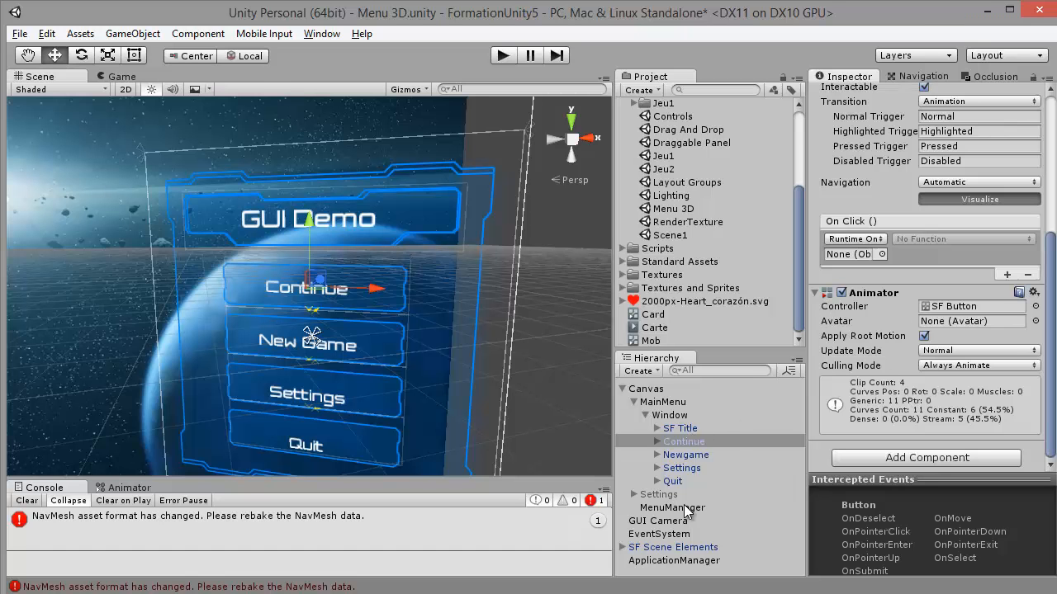
left_click_drag(649, 523, 851, 262)
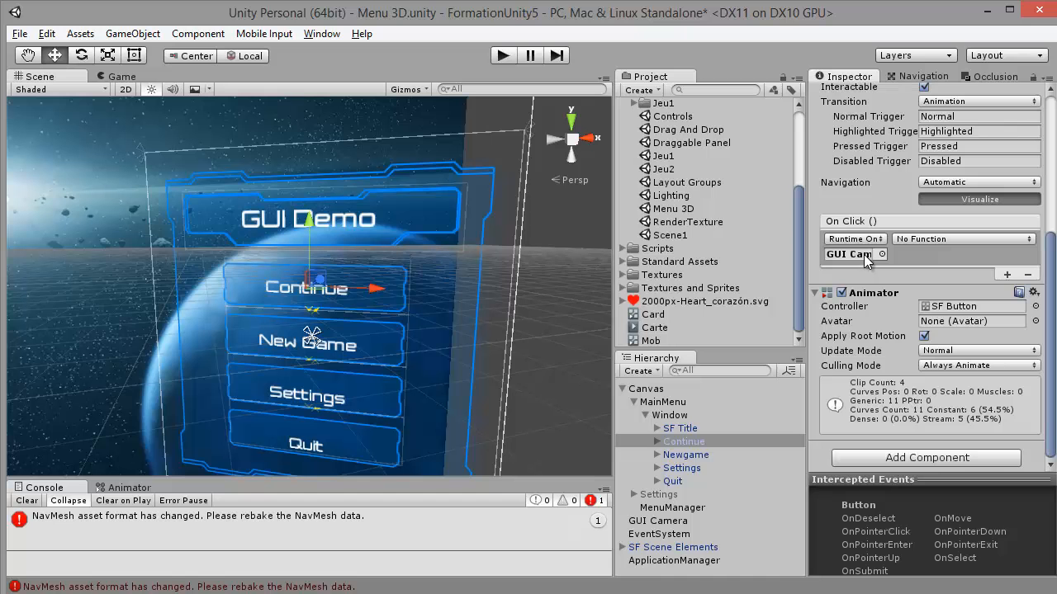
left_click(927, 240)
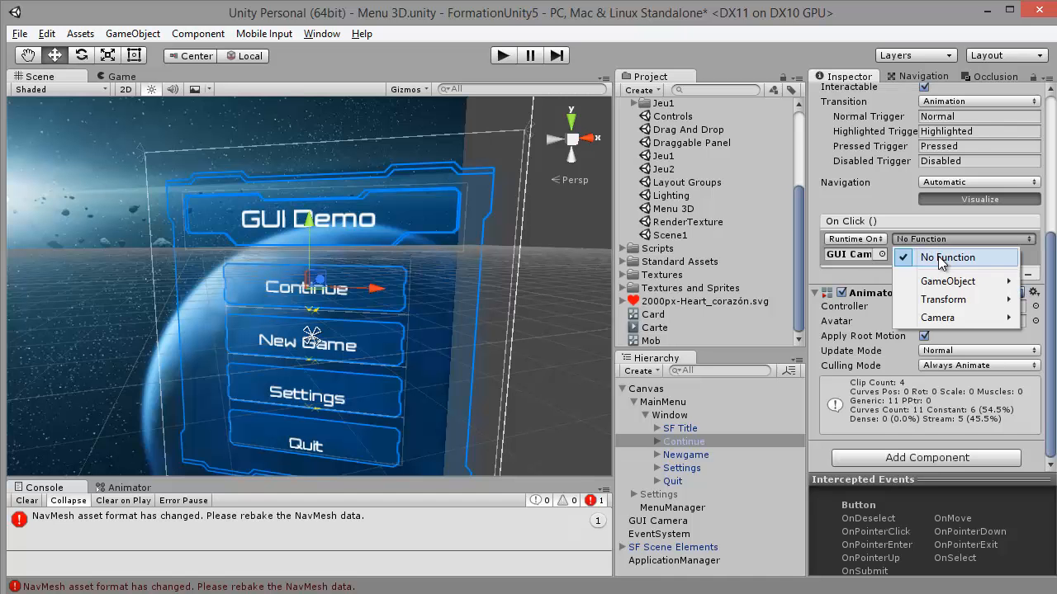
mouse_move(936, 318)
left_click(553, 334)
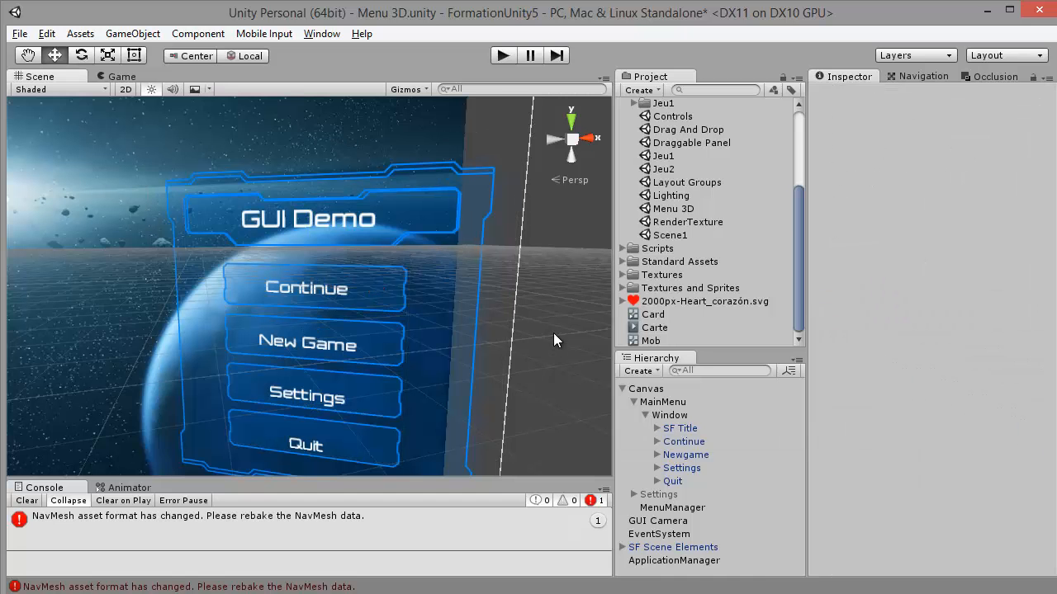
- Collapse the Scenes folder in the project, expand the Scripts folder and select it
scroll(553, 336, "down", 10)
scroll(630, 257, "up", 4)
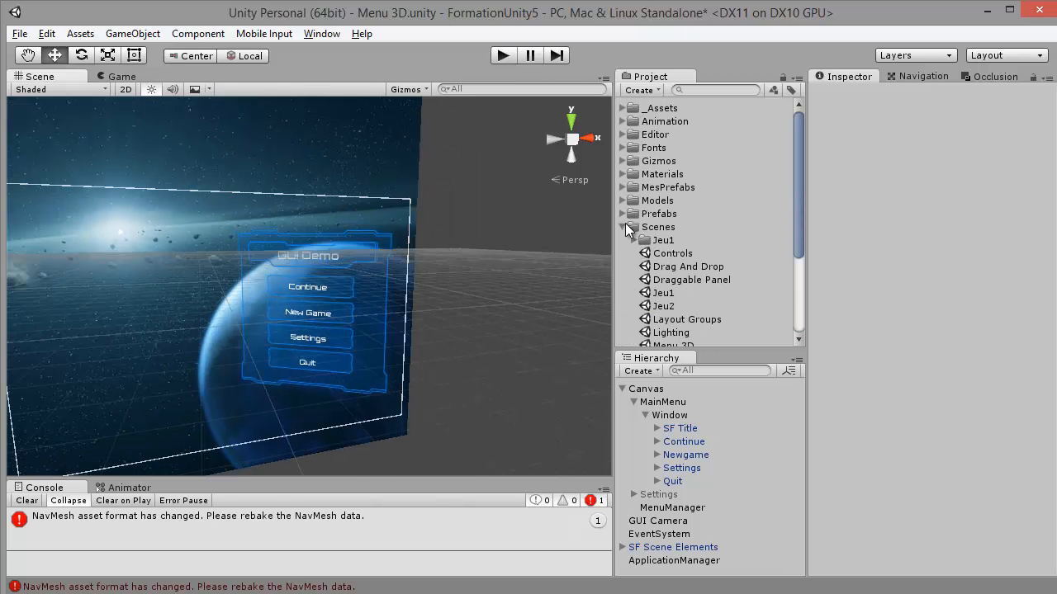
left_click(625, 227)
left_click(624, 239)
left_click(655, 241)
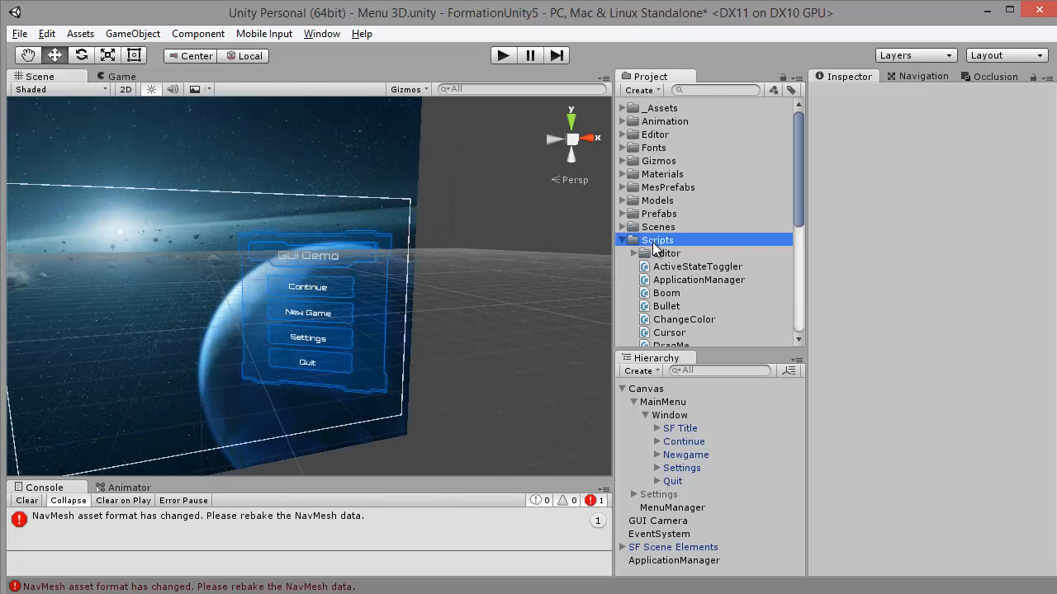
right_click(655, 245)
mouse_move(661, 255)
left_click(914, 264)
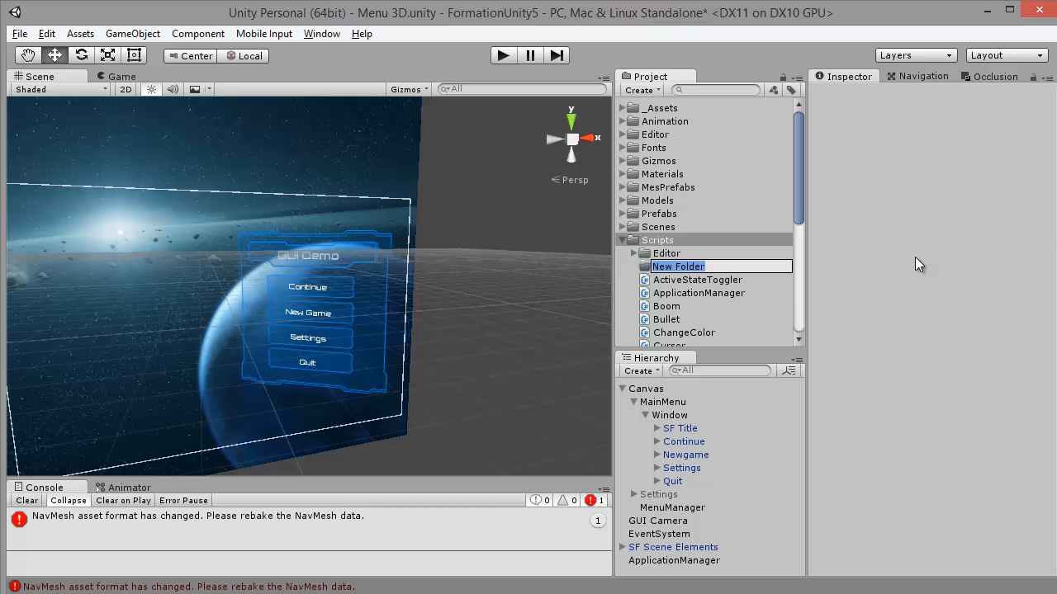
key("Return")
key("Delete")
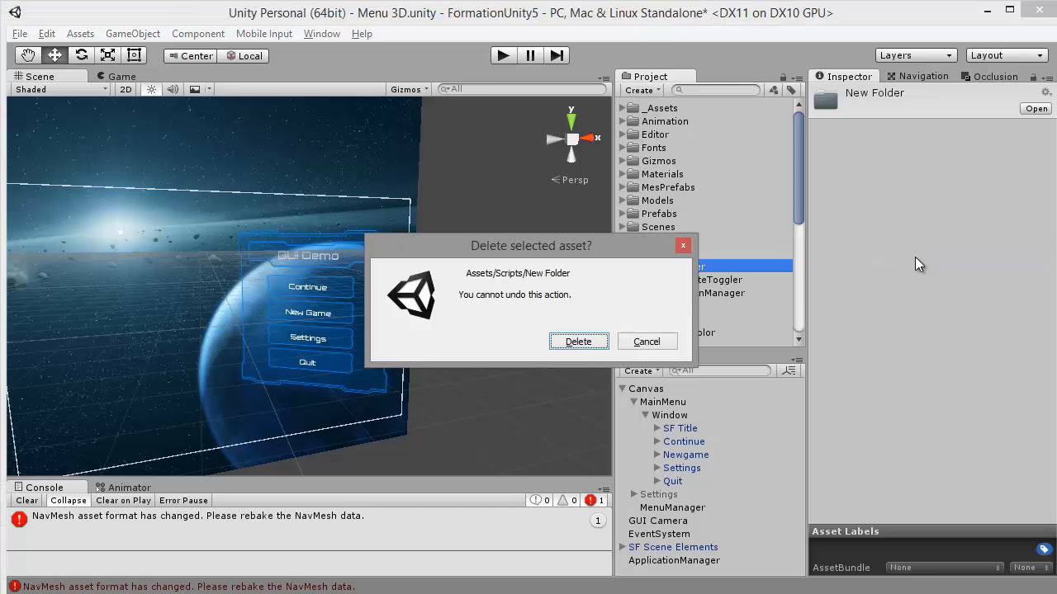
key("Return")
- Create a C# script named Menu in the Scripts folder and attach it to the GUI Camera object
right_click(655, 246)
mouse_move(698, 251)
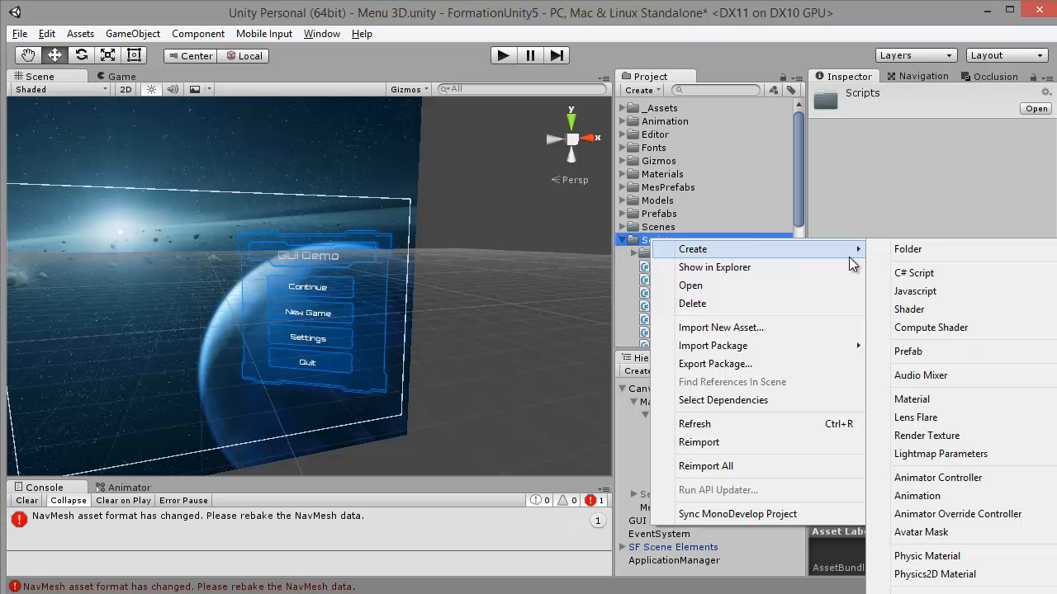
left_click(902, 272)
type("M")
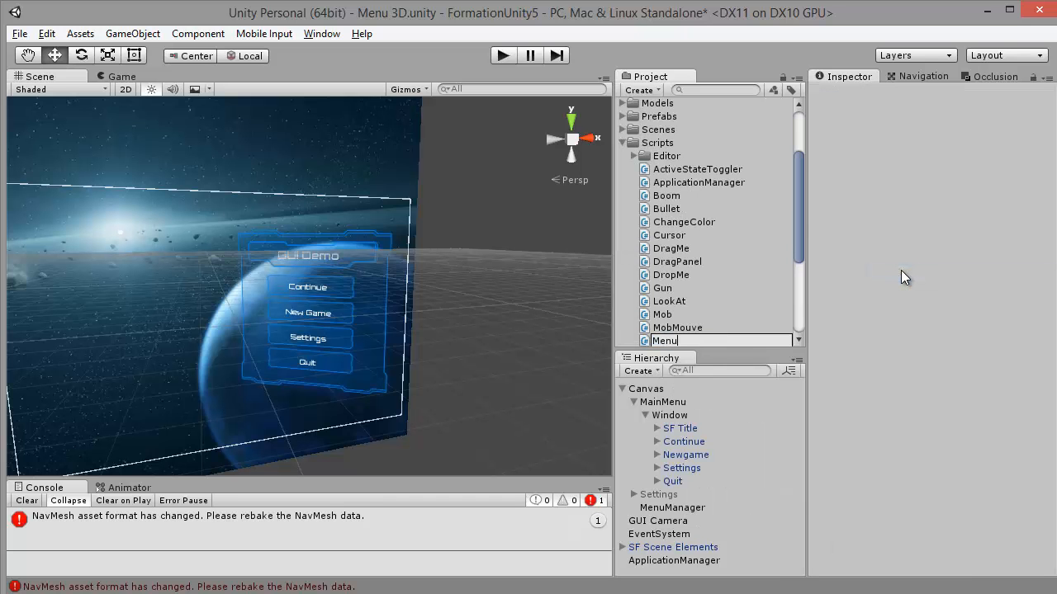
type("enu")
key("Return")
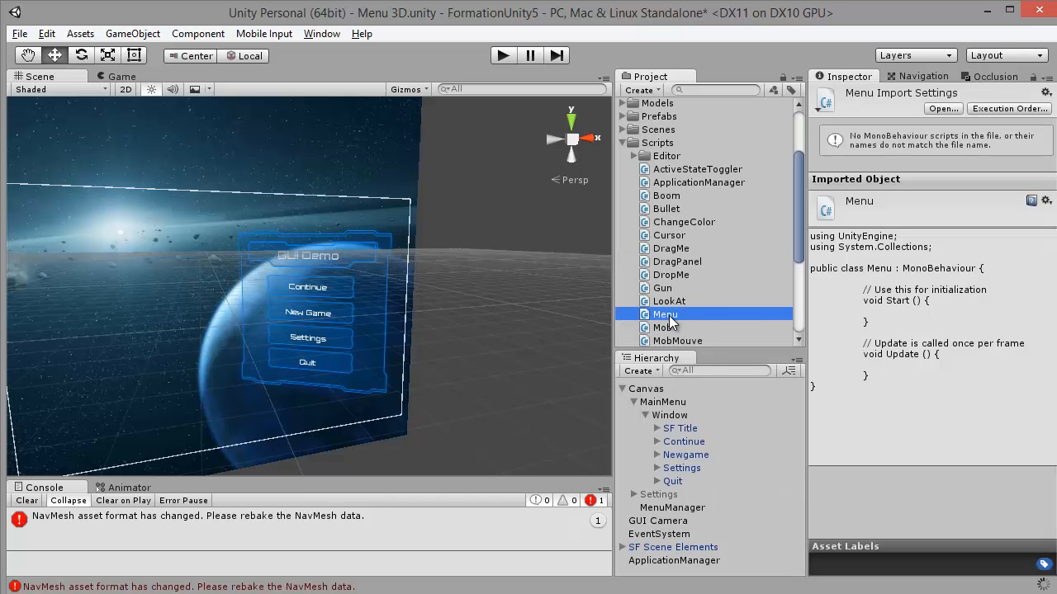
left_click_drag(669, 321, 676, 523)
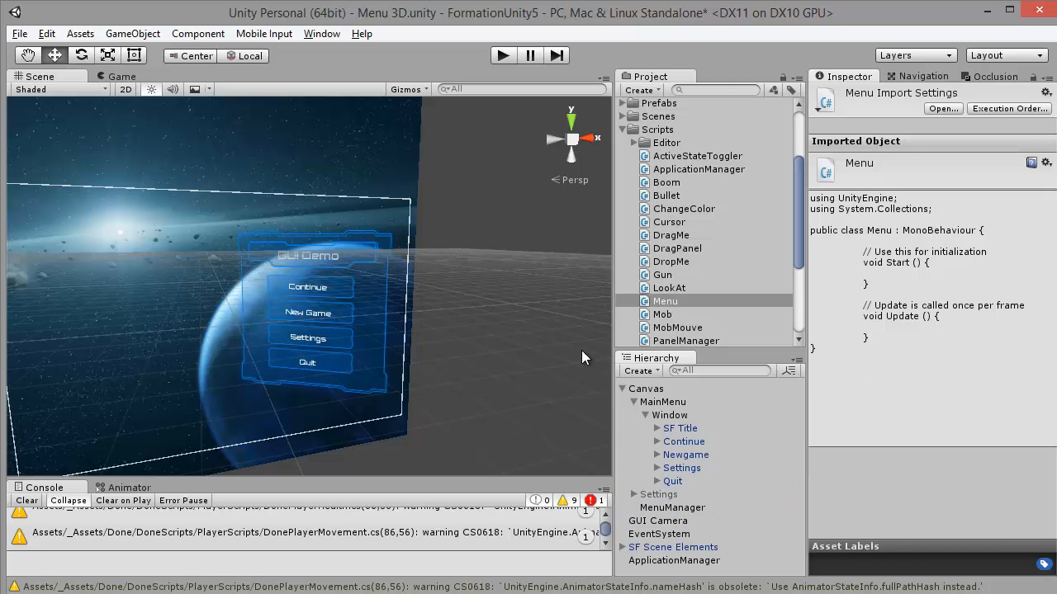
- Open the Menu script in MonoDevelop and replace the default Start and Update methods with blank lines in the class body
left_click(676, 304)
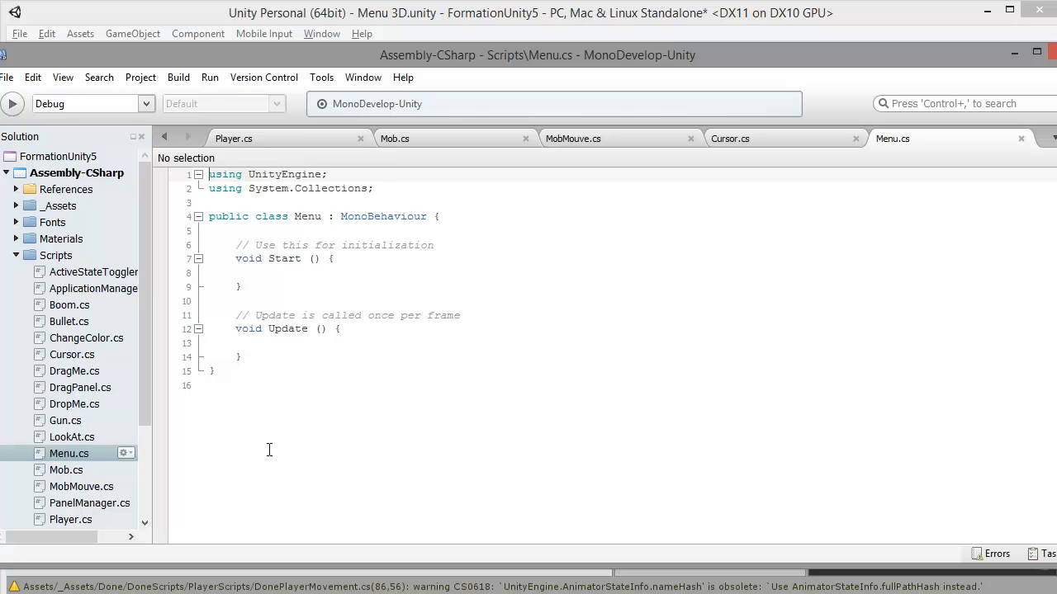
left_click_drag(255, 362, 269, 237)
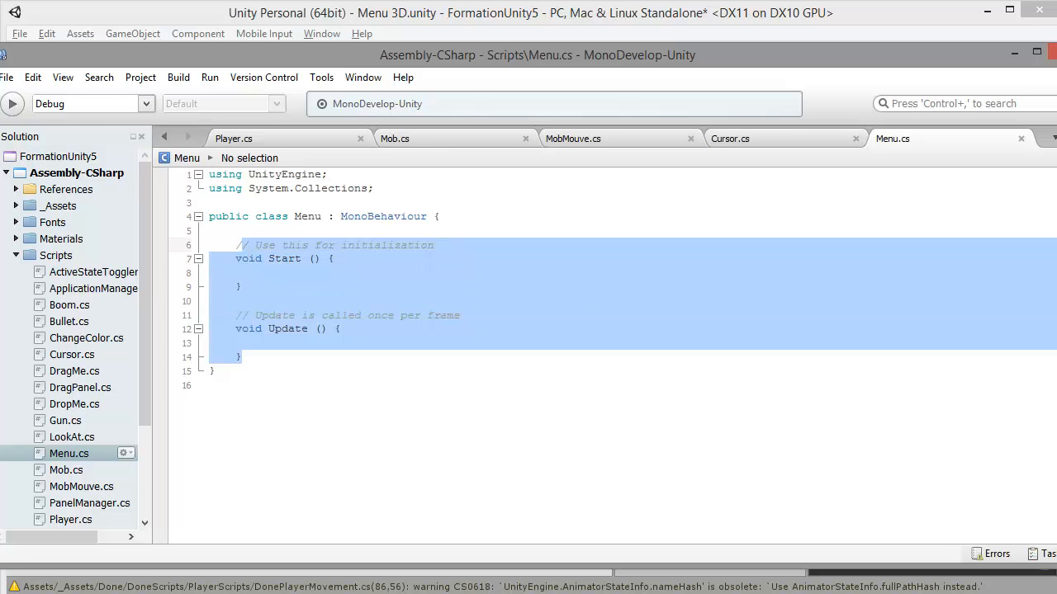
key("BackSpace")
key("Return")
key("Return")
key("Up")
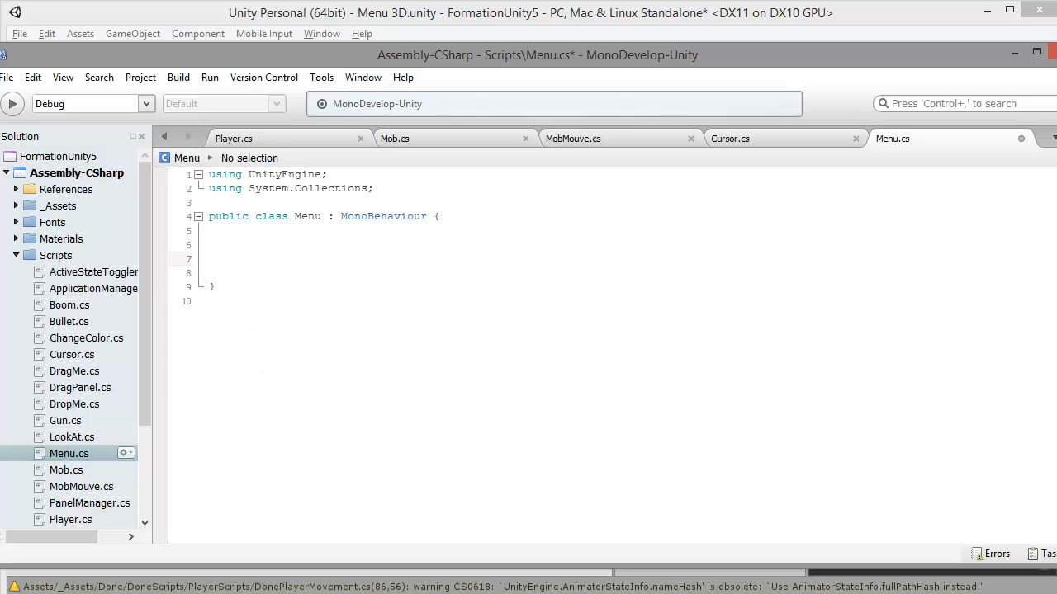
- Declare a public void LoadLevel method with a string parameter l and an empty body in the Menu class
type("pub")
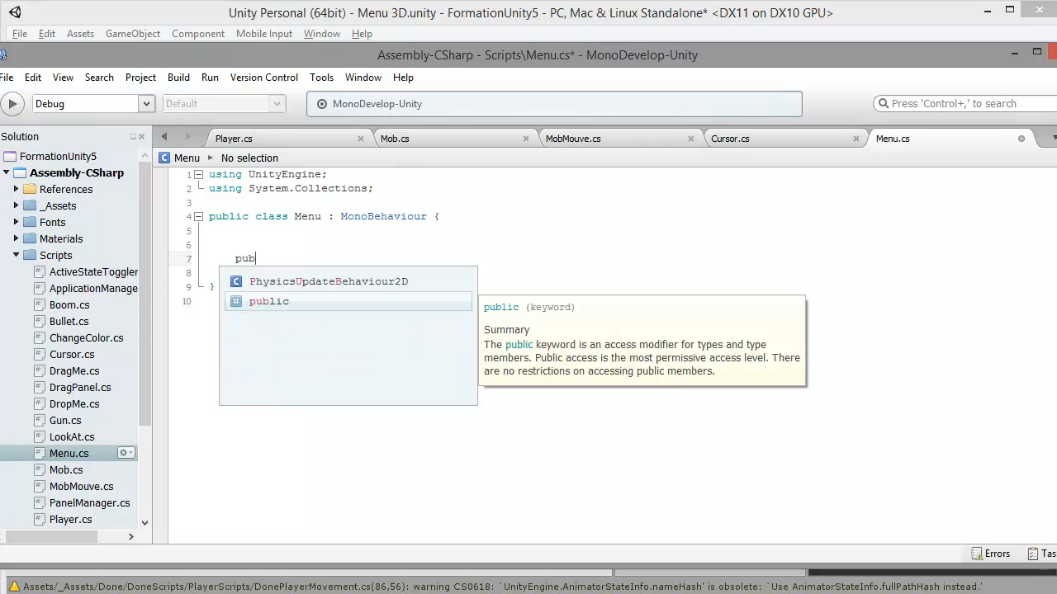
type("lic voi")
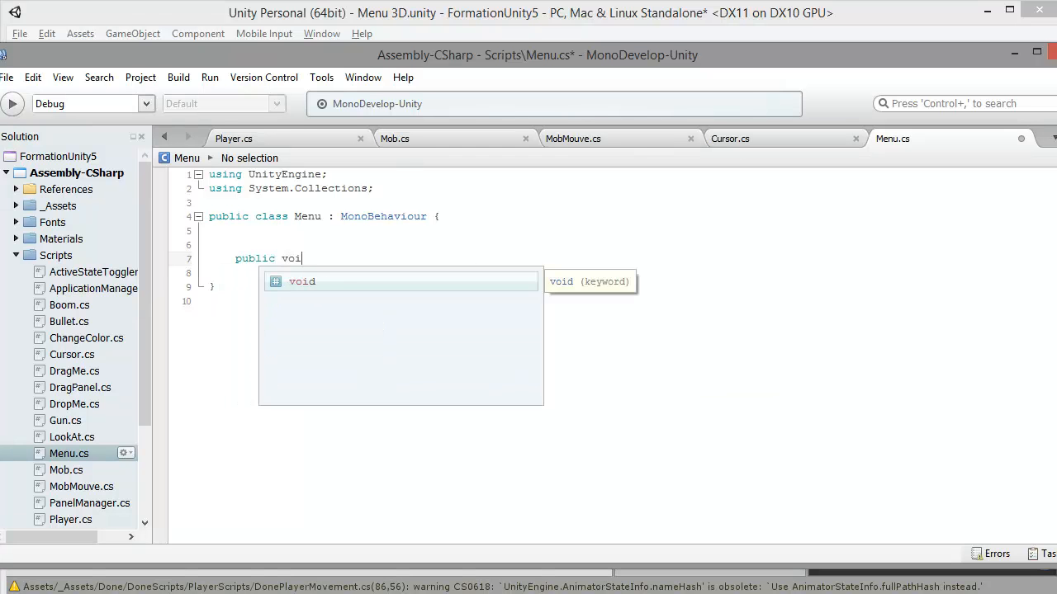
type("s LoadLev")
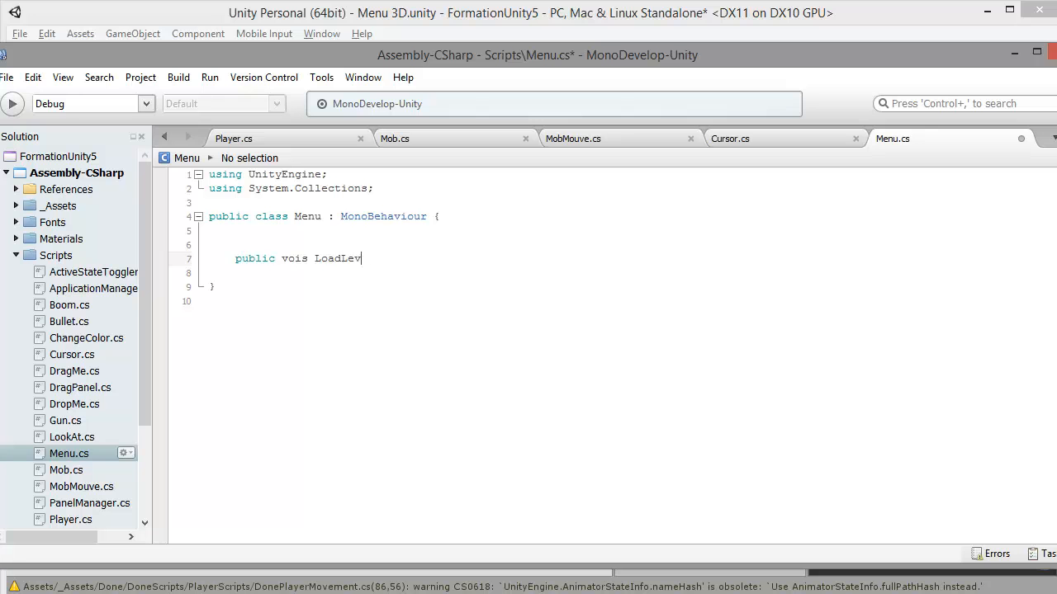
type("el()")
key("Left")
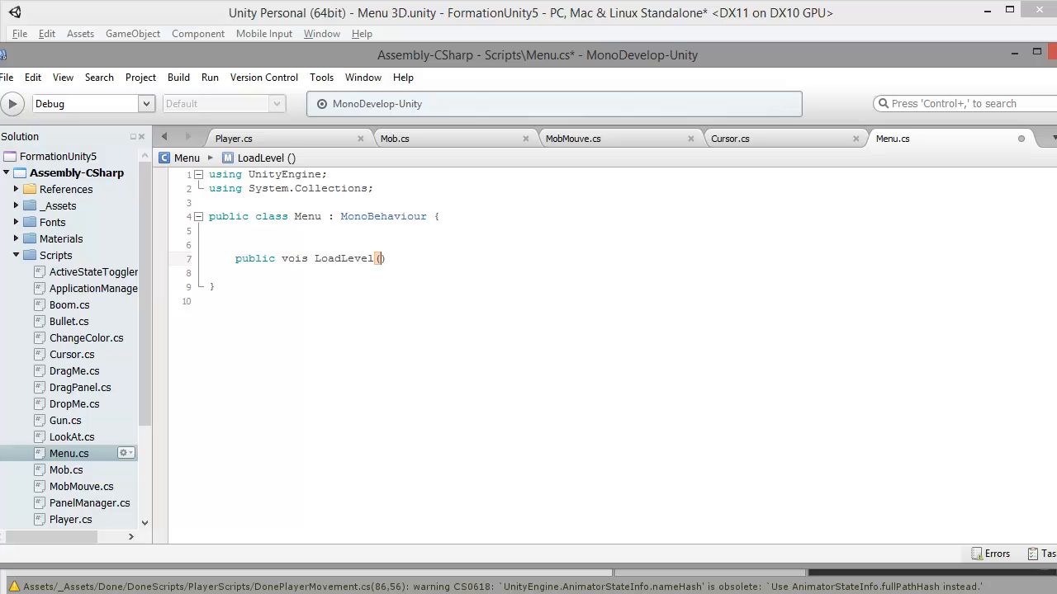
type("string l)")
key("Return")
type("{")
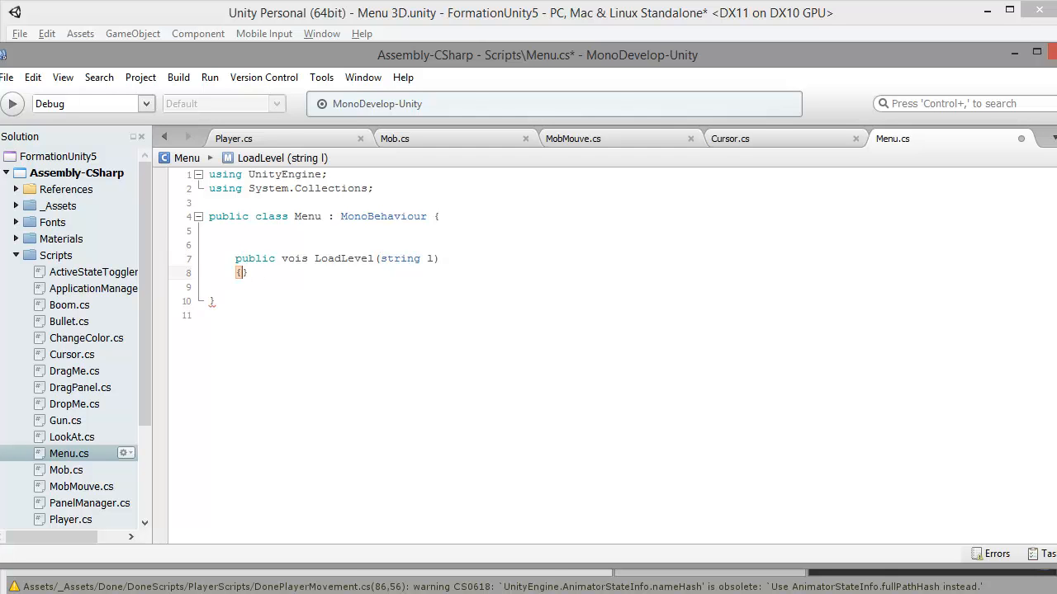
key("Return")
left_click(312, 259)
left_click_drag(252, 247, 427, 274)
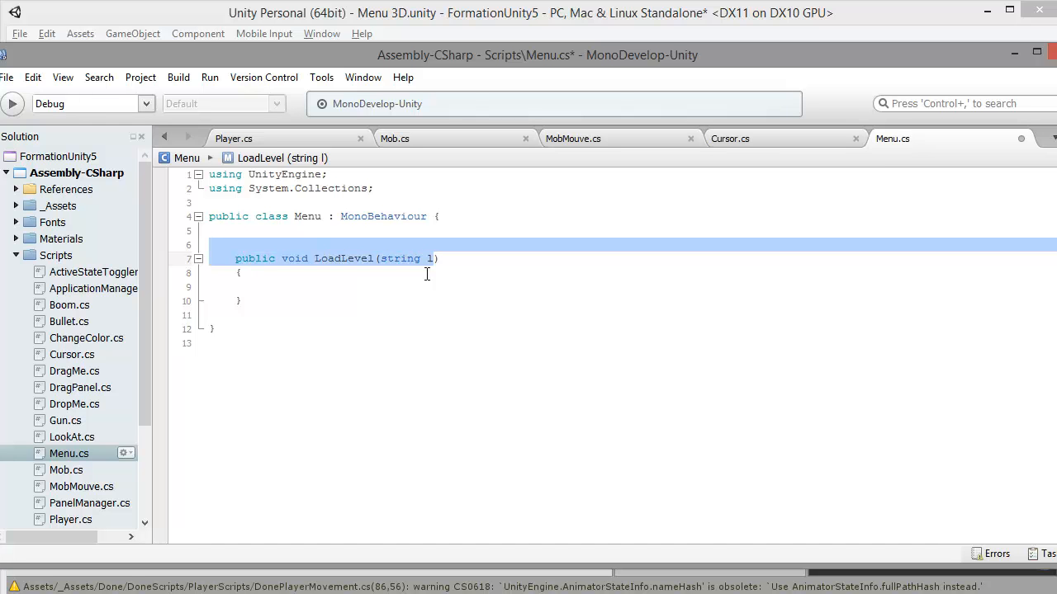
- Add the statement Application.LoadLevel(l); to the body of the LoadLevel method and save the script
left_click(329, 291)
type("App")
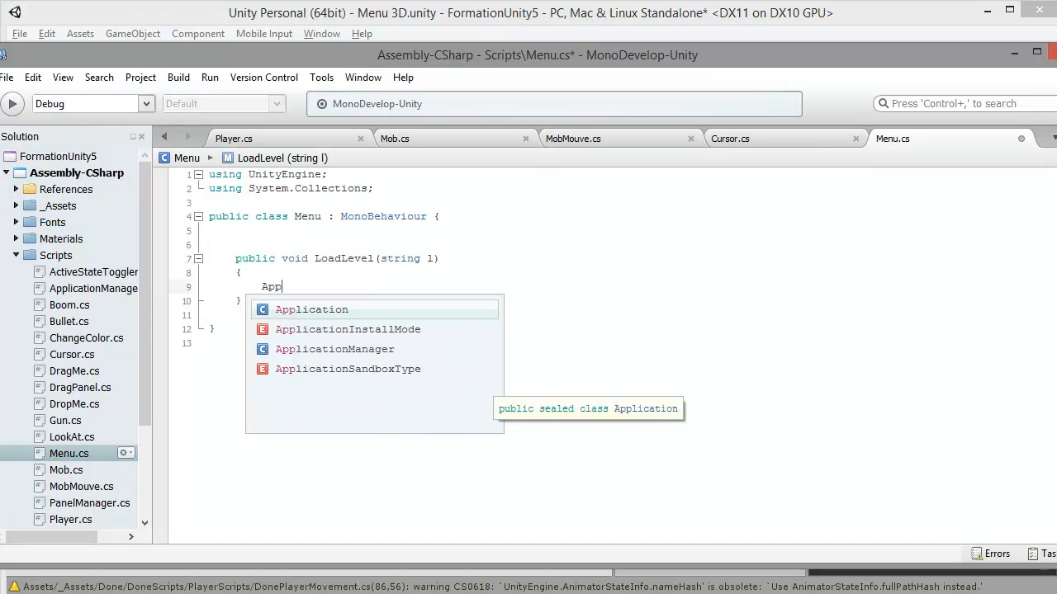
key("Return")
type(".loa")
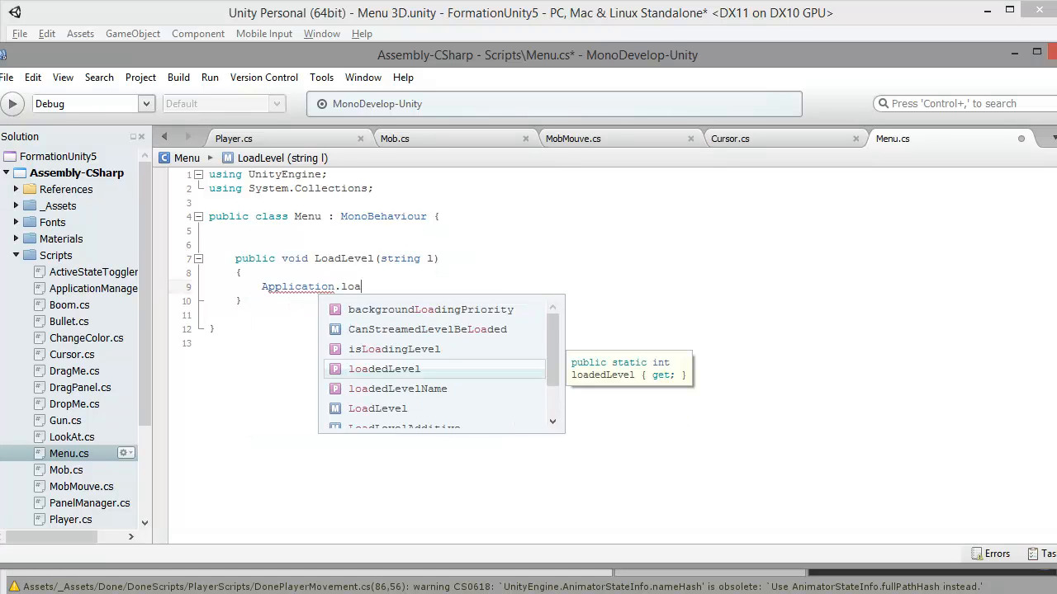
key("Return")
type("(l);")
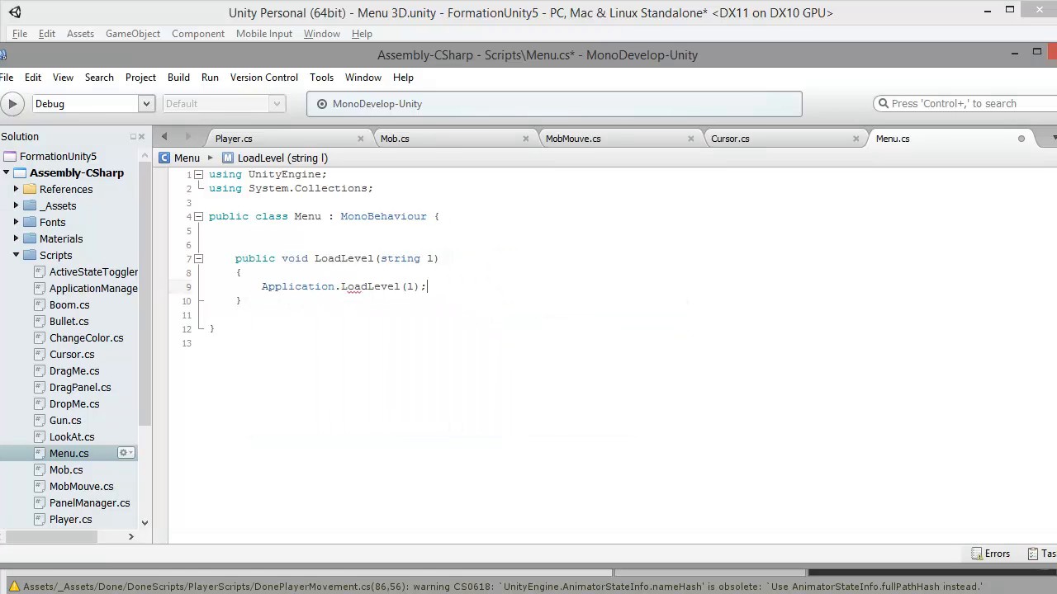
left_click_drag(429, 278, 250, 303)
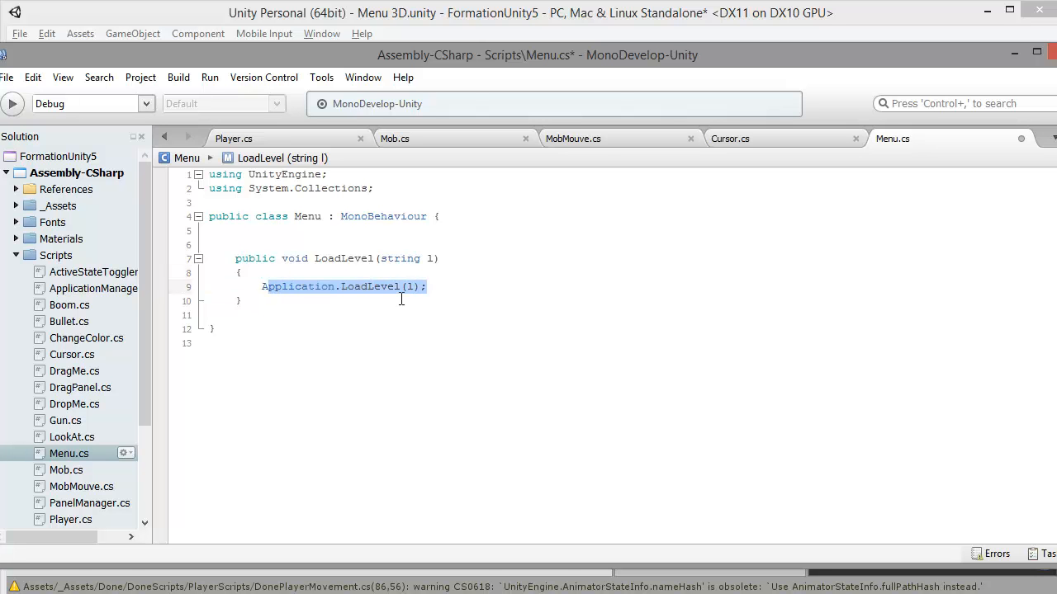
key("ctrl+s")
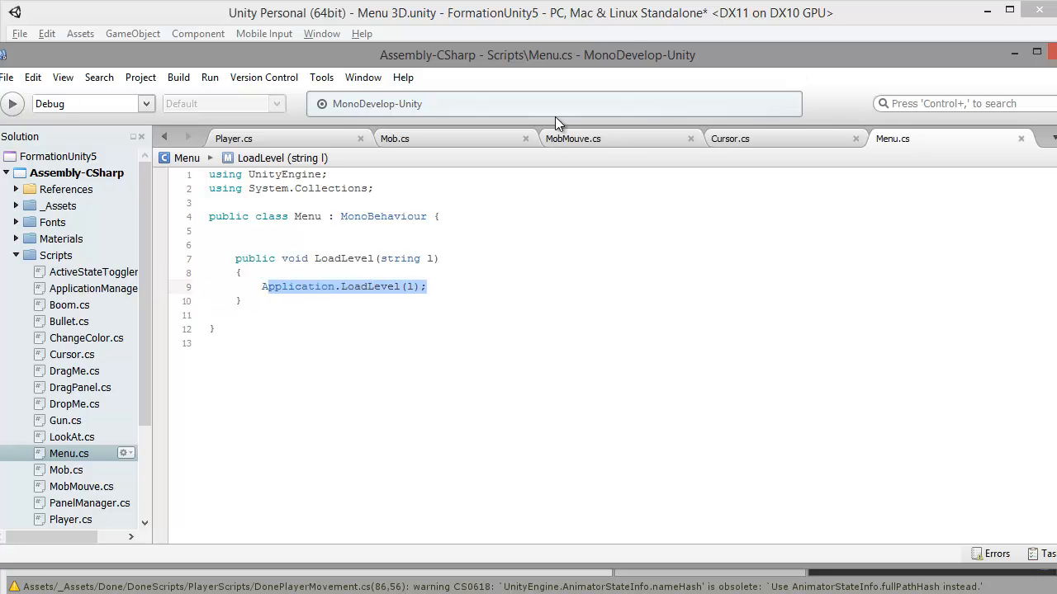
- Return to the Unity editor, clear the console messages and select the Continue button object
left_click(644, 11)
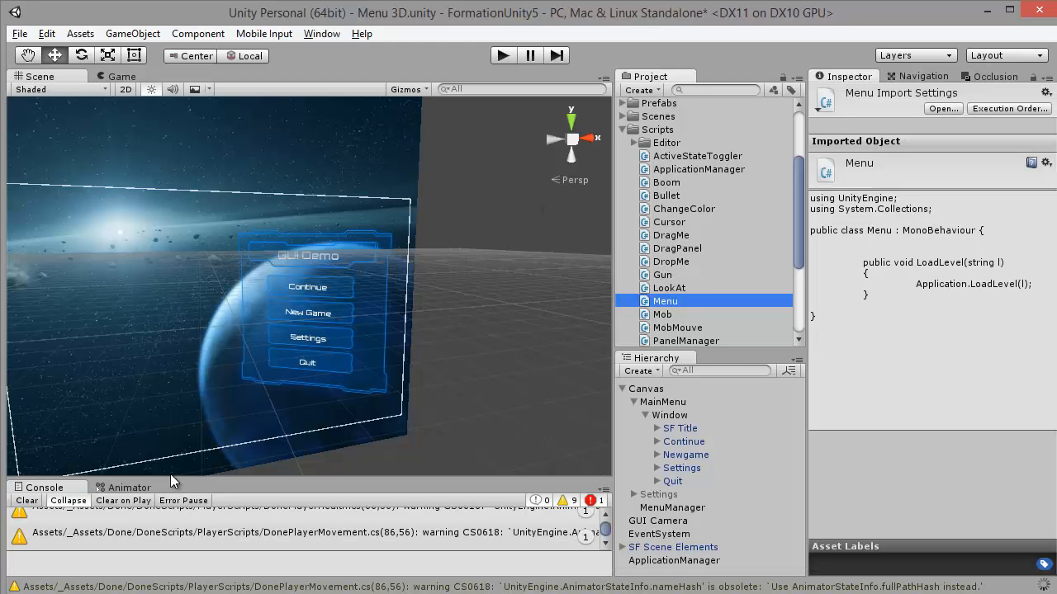
left_click(26, 502)
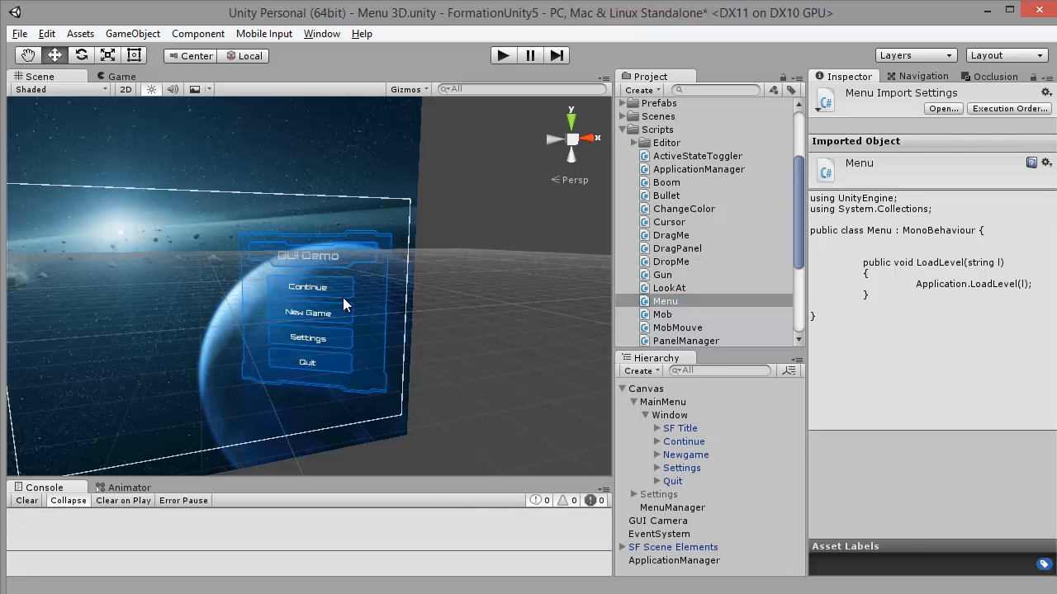
left_click(290, 287)
left_click(290, 288)
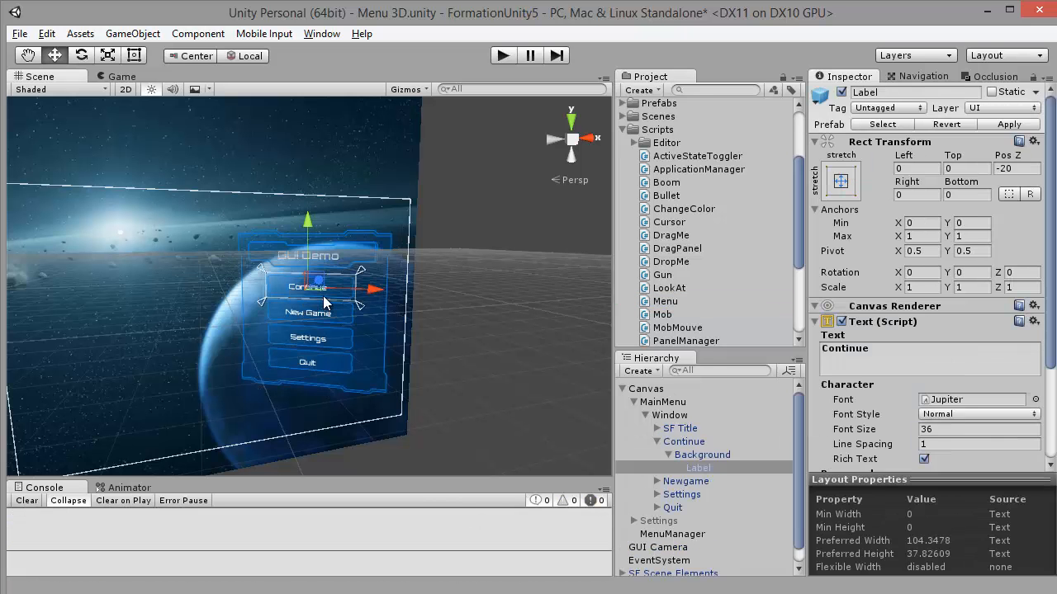
scroll(935, 308, "down", 4)
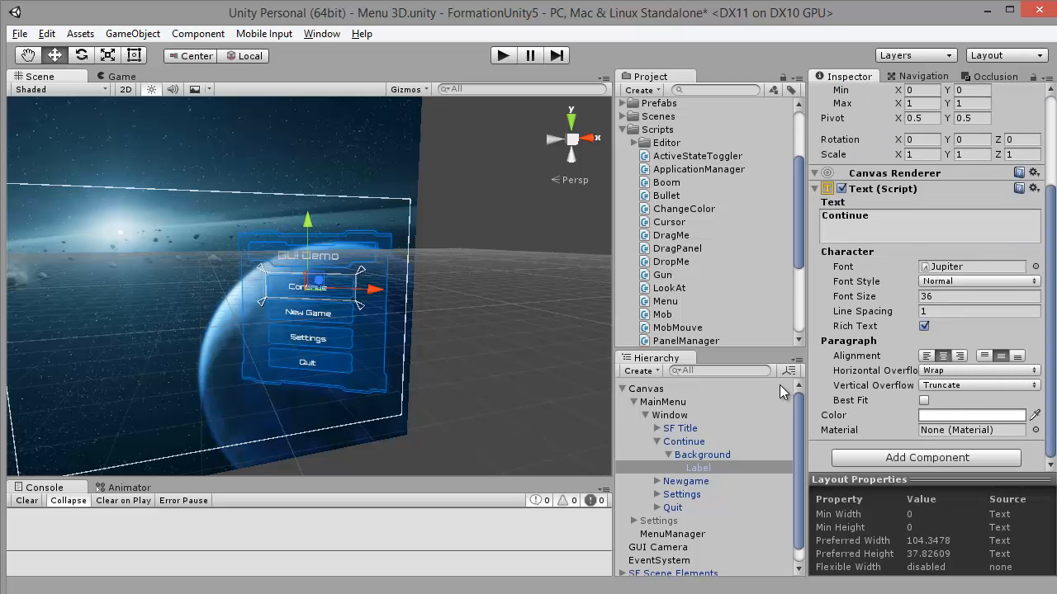
left_click(700, 455)
left_click(683, 441)
- Set the Continue button's On Click function to Menu.LoadLevel with the argument Jeu1 and save the scene
scroll(941, 331, "down", 4)
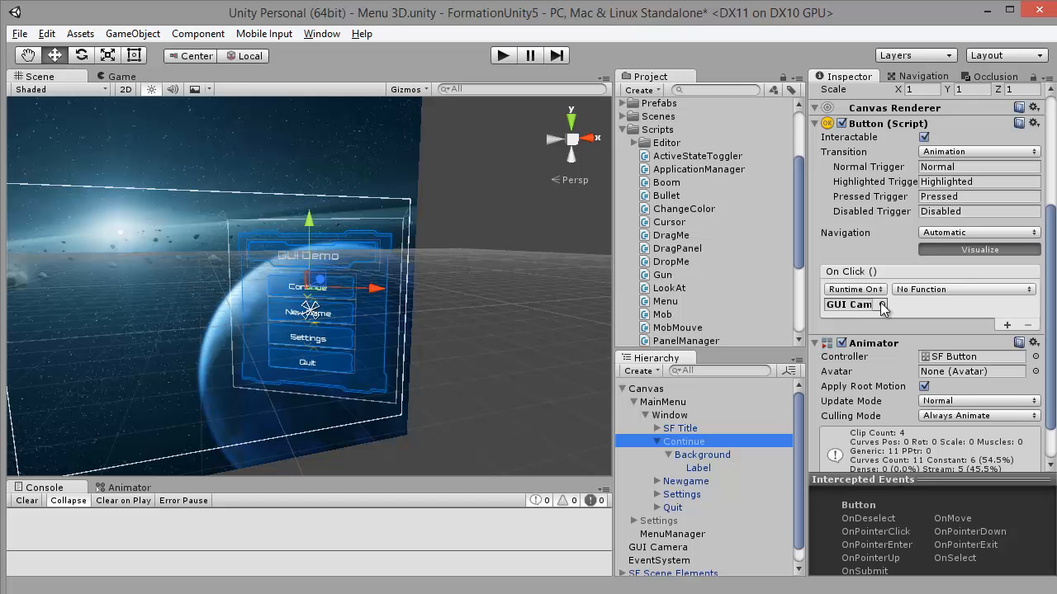
left_click(952, 290)
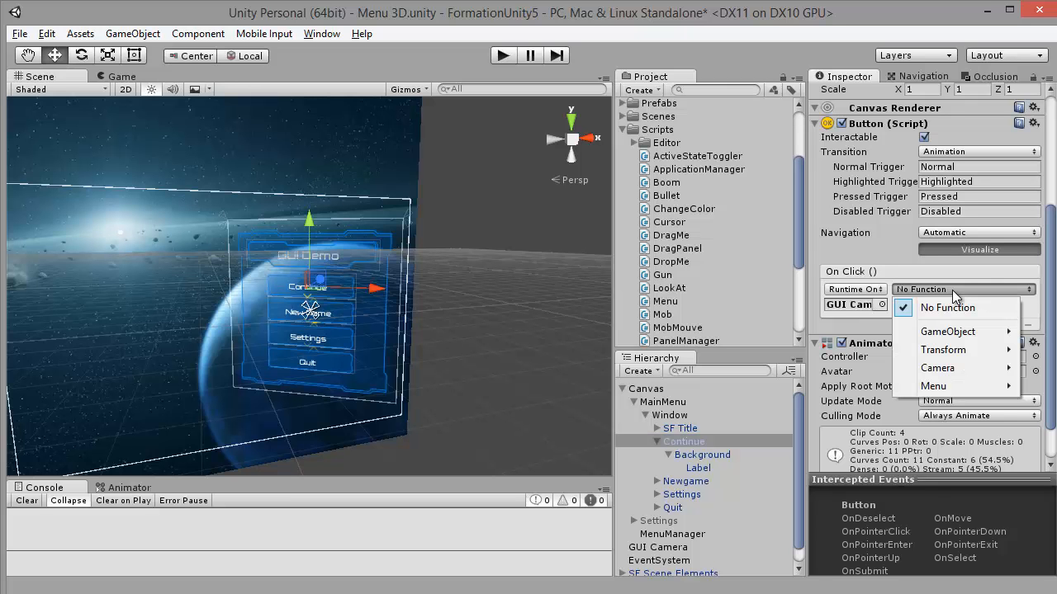
mouse_move(926, 394)
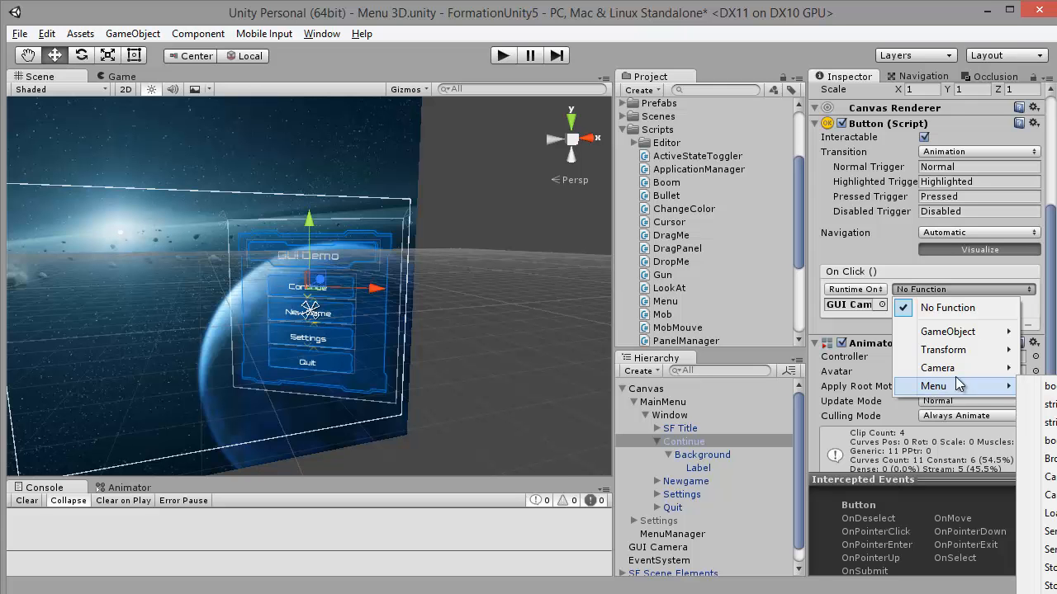
mouse_move(986, 390)
left_click(1051, 513)
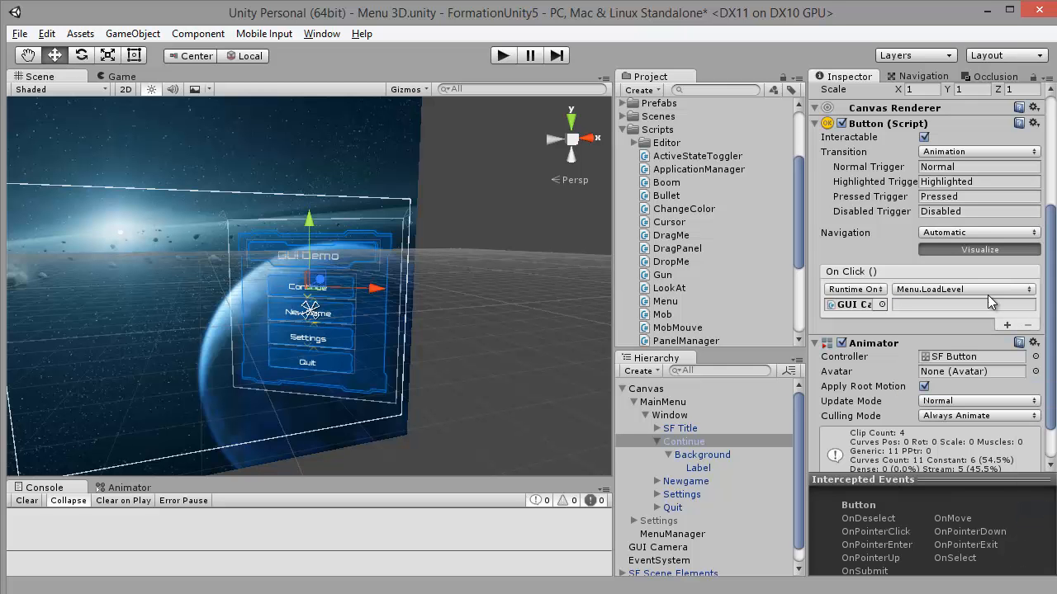
left_click(909, 305)
type("Jeu1")
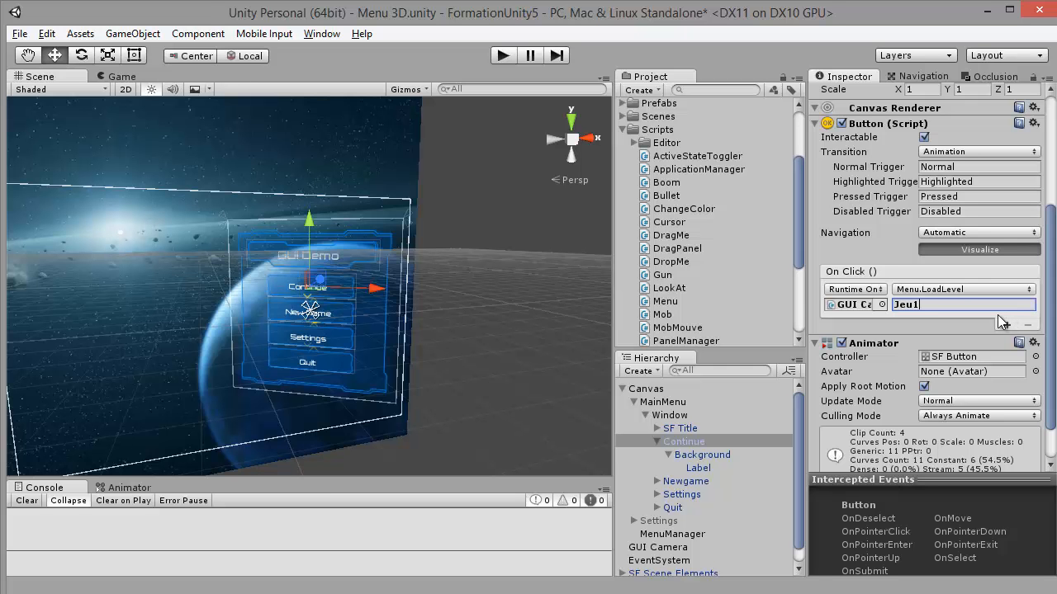
key("ctrl+s")
- Add an On Click event to the Newgame button with GUI Camera as its target object
left_click(516, 334)
scroll(365, 359, "up", 4)
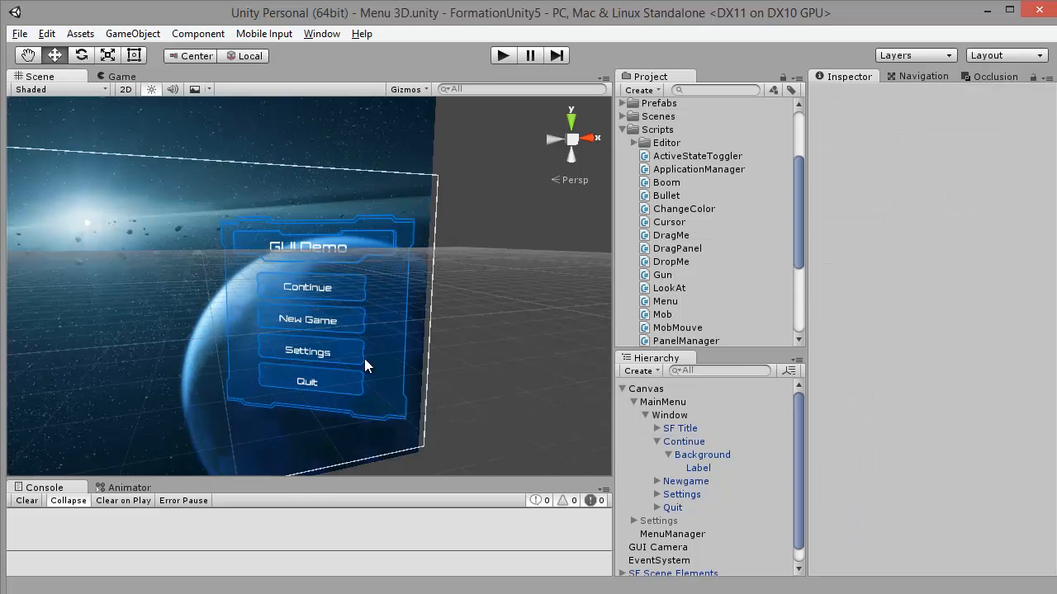
left_click(341, 336)
scroll(844, 372, "down", 5)
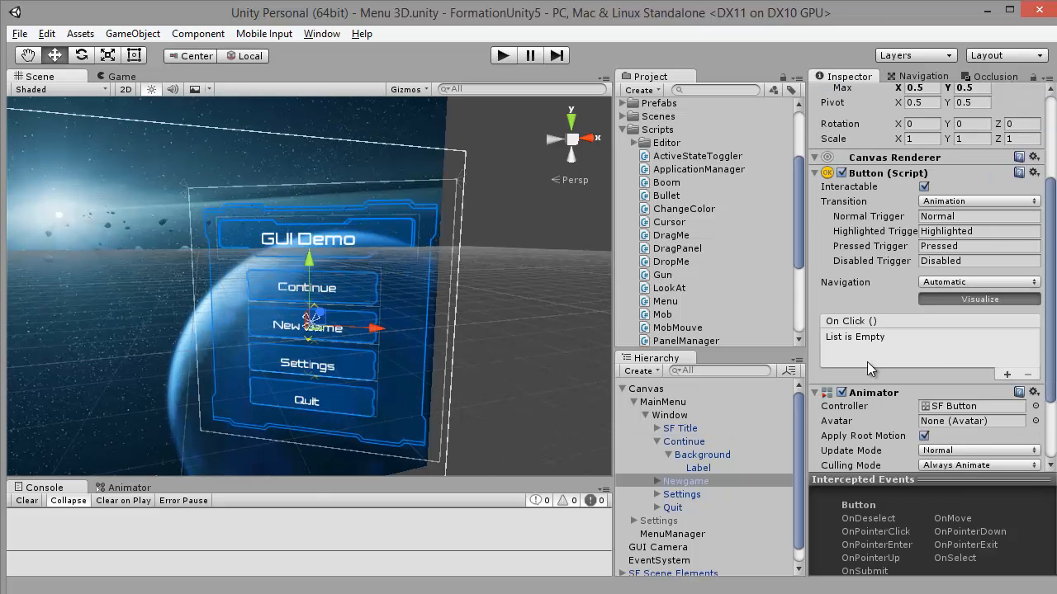
left_click(1007, 302)
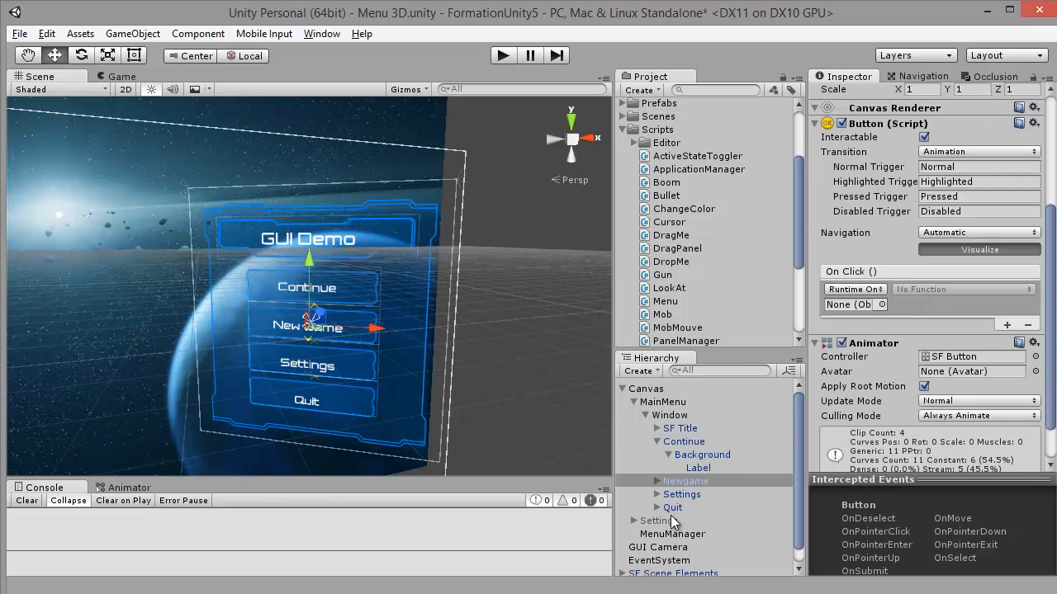
left_click_drag(652, 548, 850, 317)
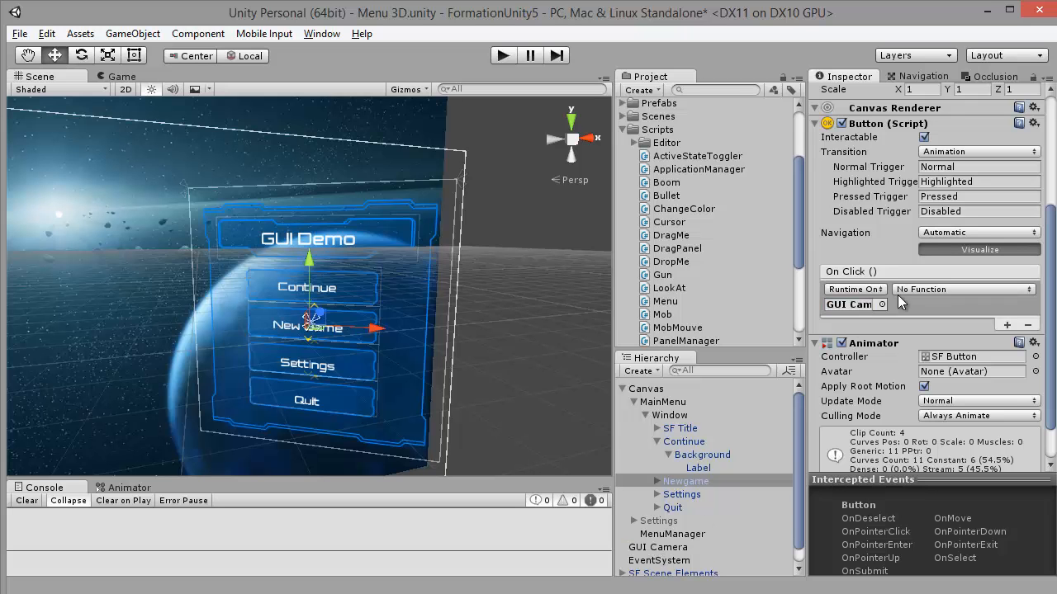
- Set the Newgame button's On Click function to Menu.LoadLevel with the argument Jeu1 and save the scene
left_click(925, 289)
mouse_move(953, 388)
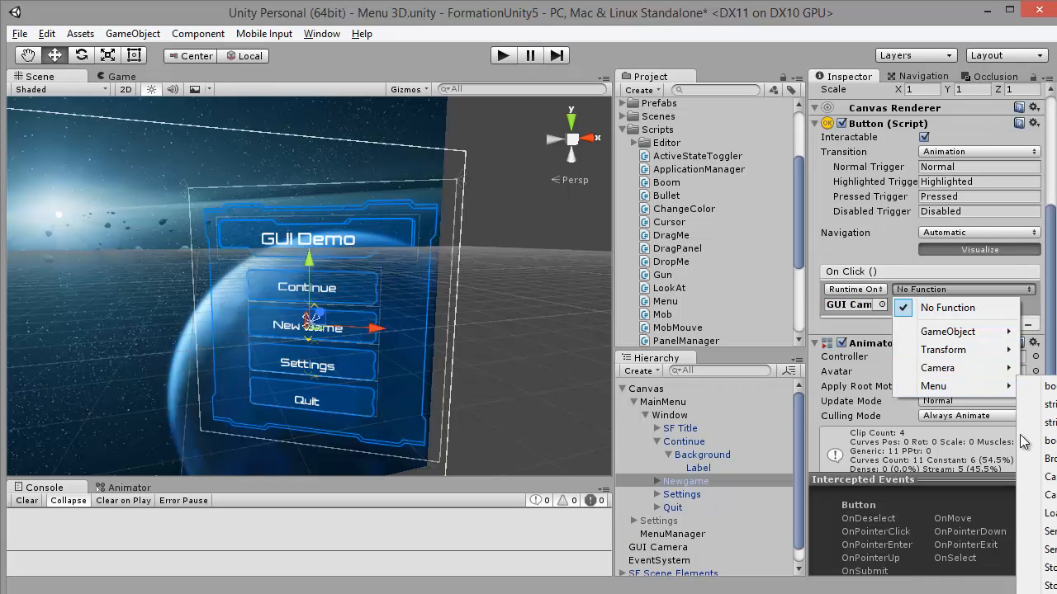
left_click(1047, 512)
left_click(932, 304)
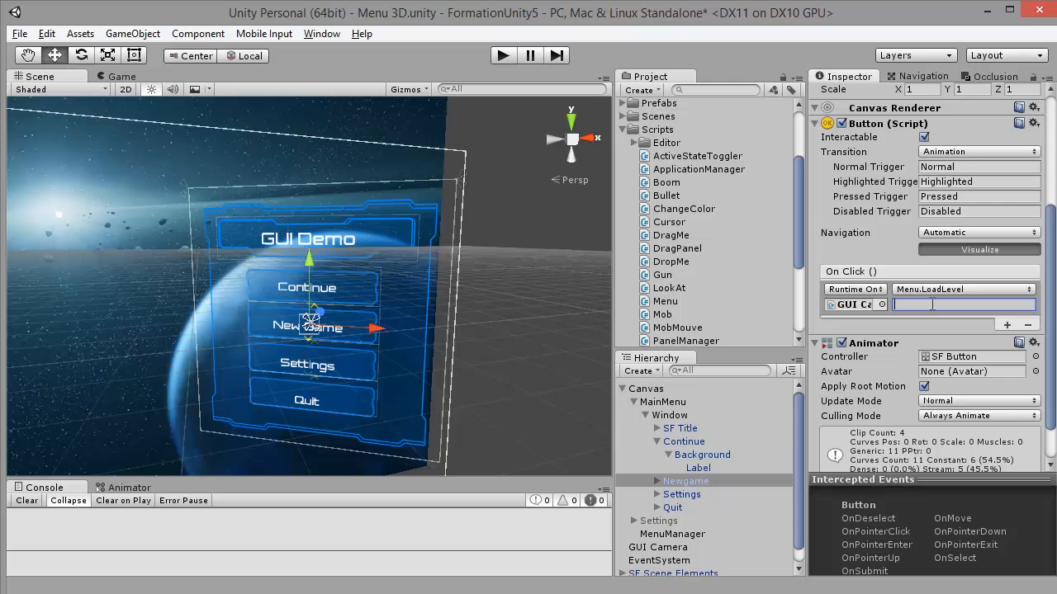
type("Jeu1")
left_click(481, 431)
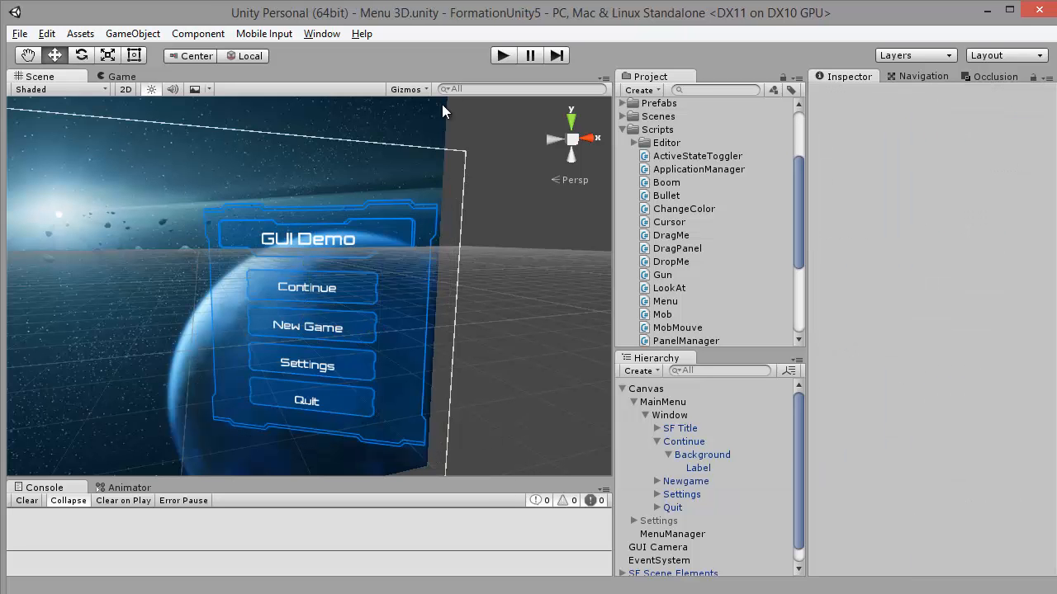
- Run the menu scene, launch the game through the Continue button, try moving and shooting, and stop play mode
left_click(507, 58)
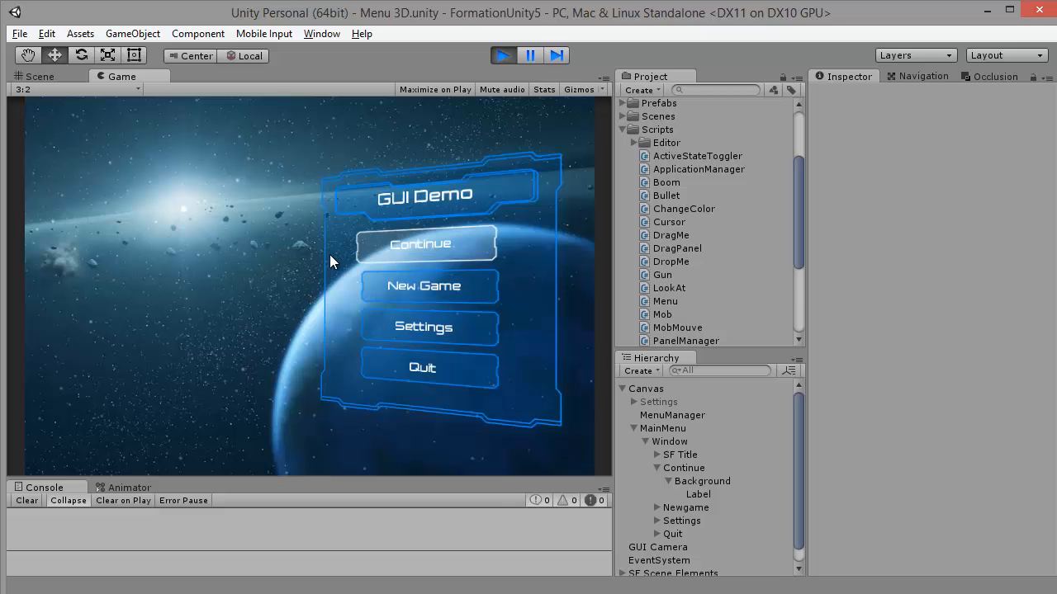
key("Return")
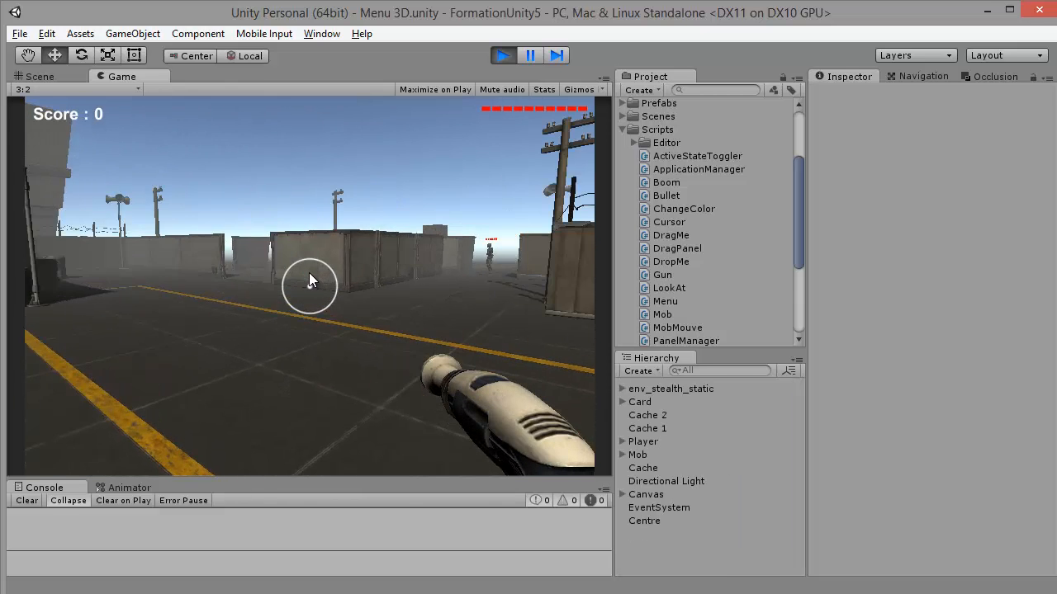
key("w")
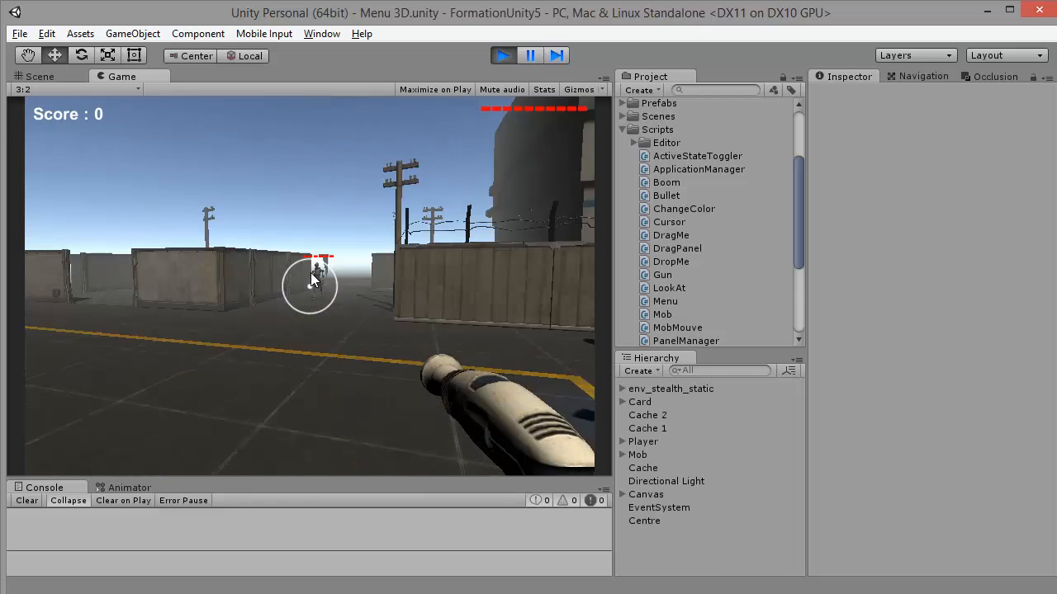
left_click(309, 272)
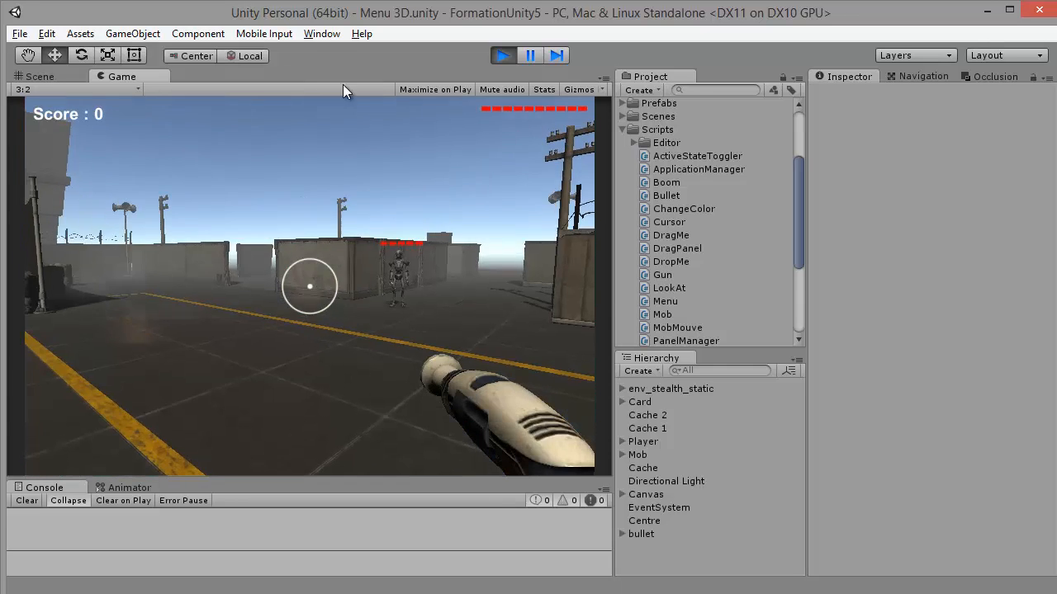
left_click(343, 91)
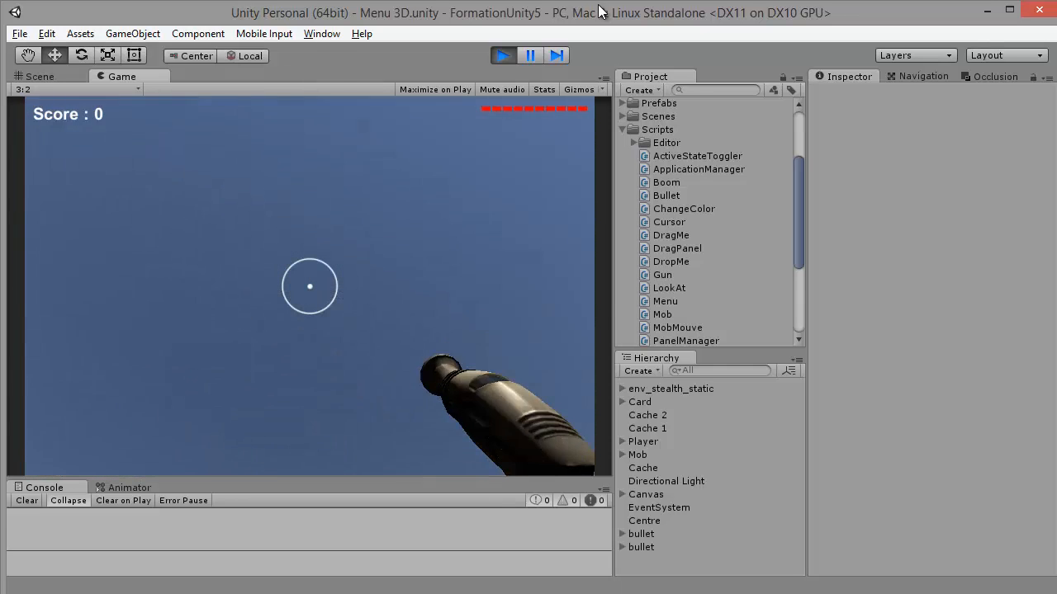
left_click(502, 54)
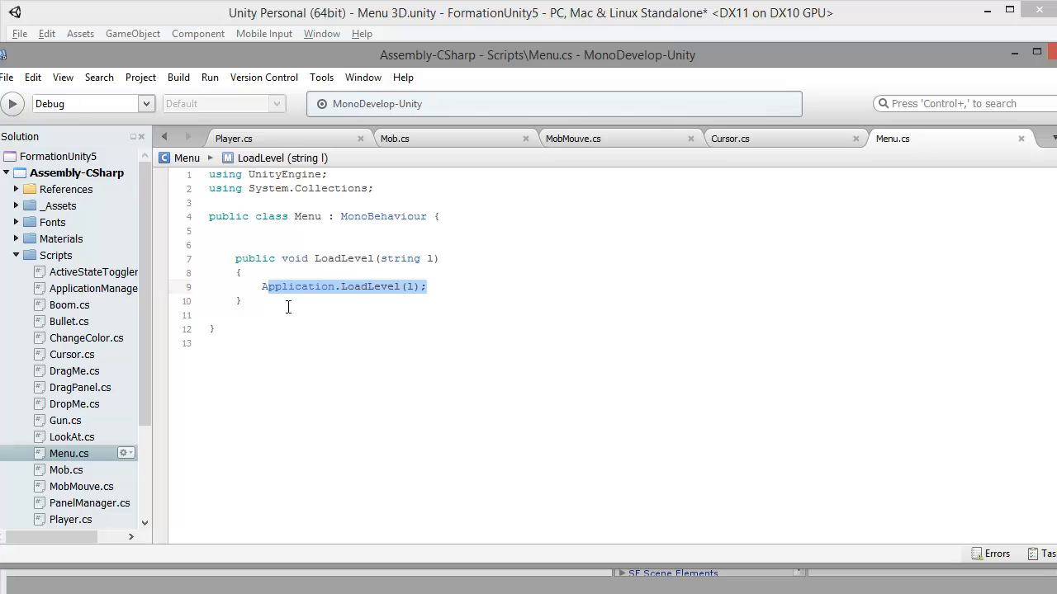
- Add a public void QuitGame() method that calls Application.Quit(); below LoadLevel in the Menu script and save the script
left_click(288, 307)
key("Return")
key("Return")
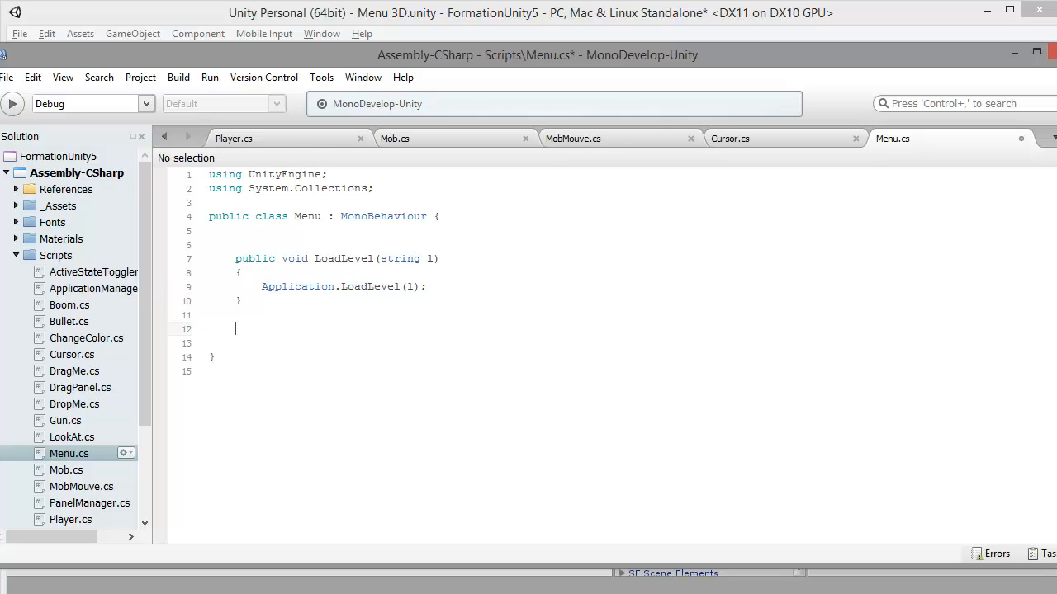
type("public void")
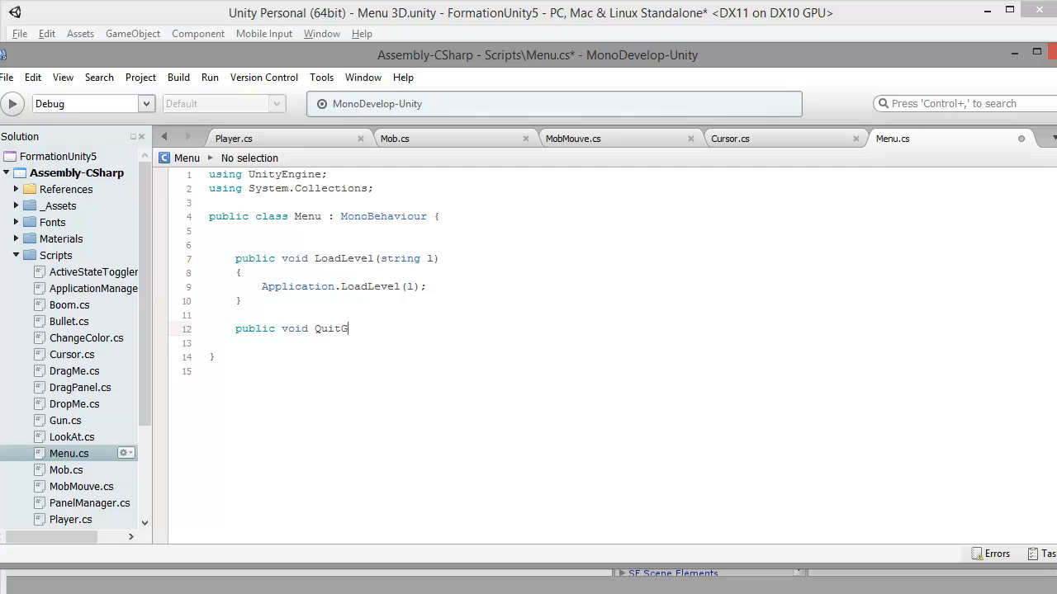
type("QuitGame()")
key("Return")
type("{")
key("Return")
type("App")
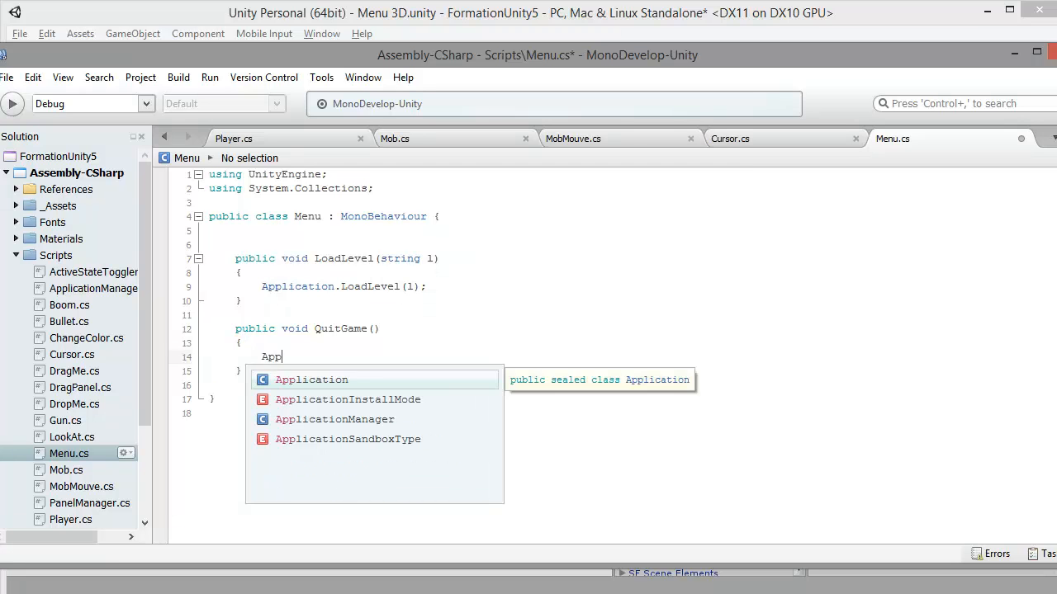
type("lication.Quit")
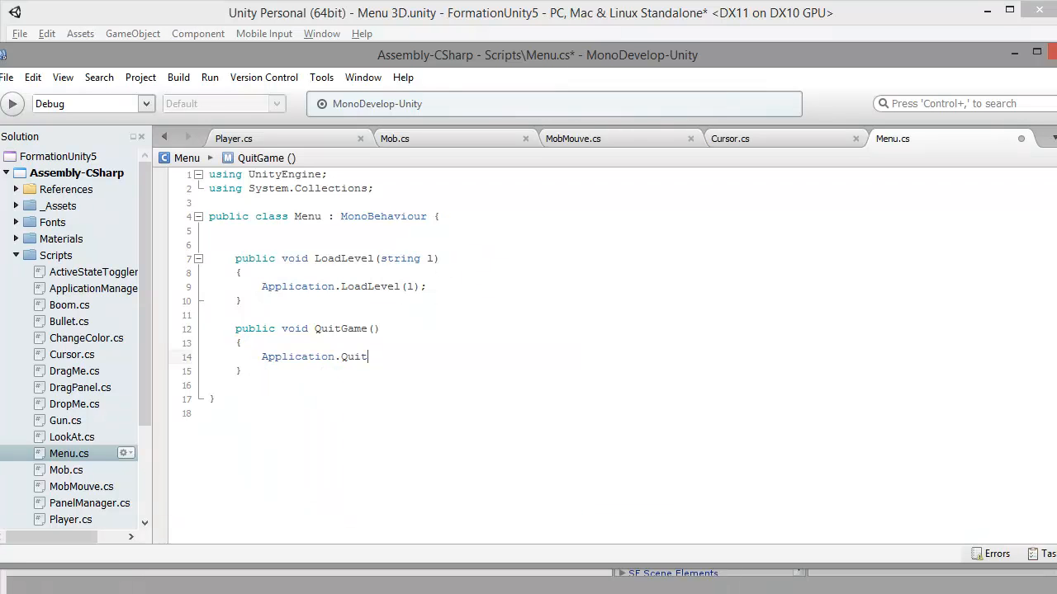
type("();")
key("ctrl+s")
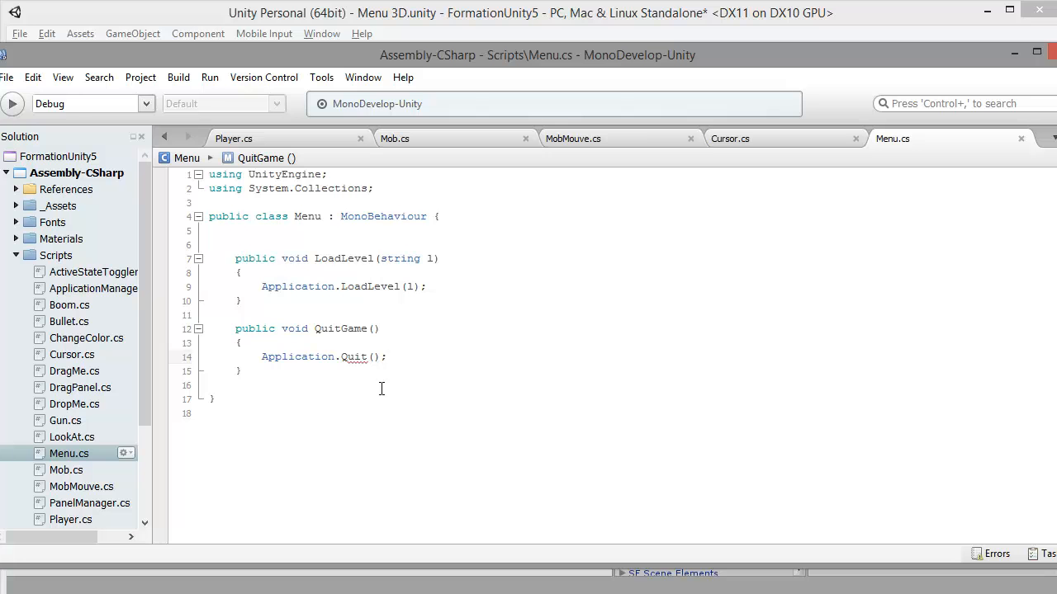
left_click_drag(387, 357, 257, 356)
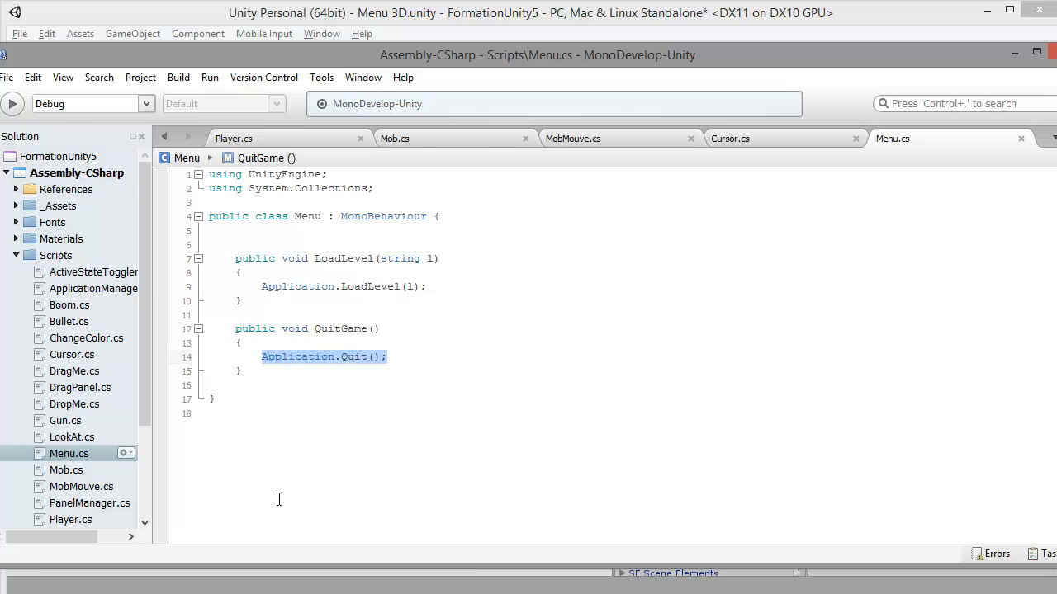
- Switch back to the Unity editor, clear the console and select the menu's Canvas object
left_click(354, 11)
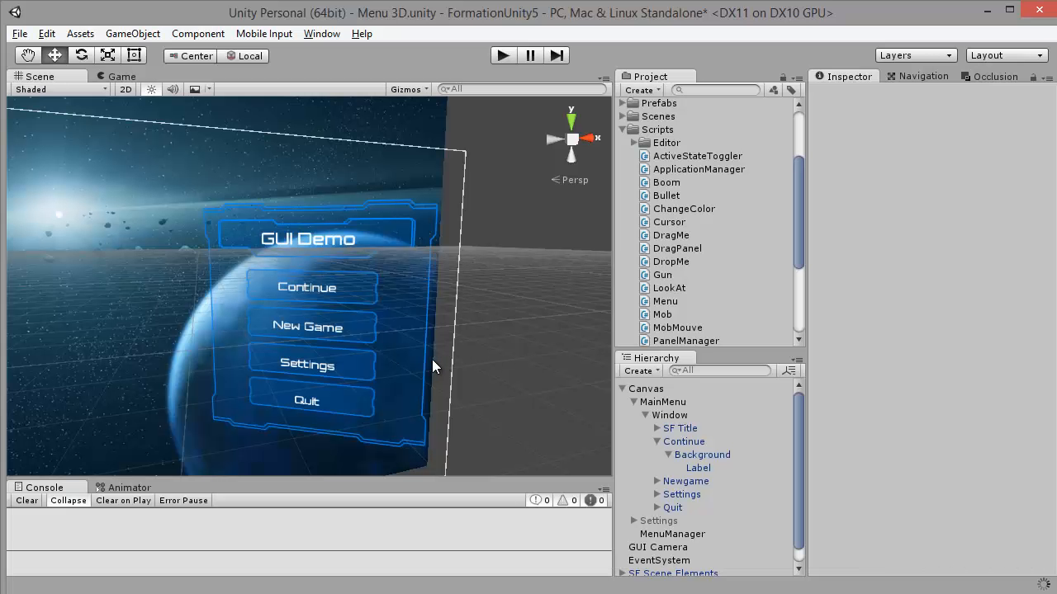
left_click(27, 502)
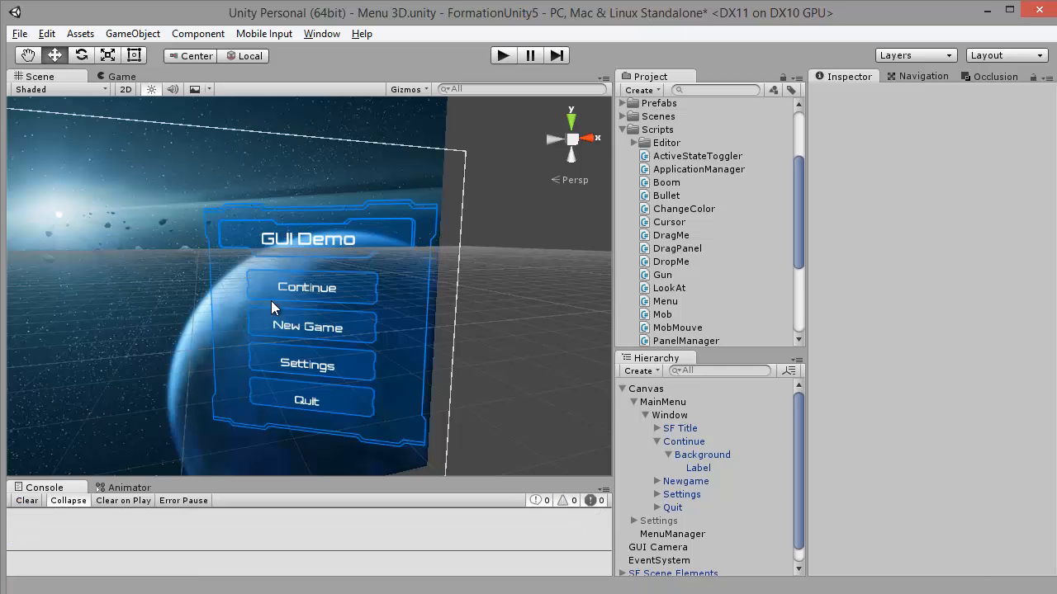
left_click_drag(516, 320, 359, 315, "alt")
scroll(367, 319, "up", 4)
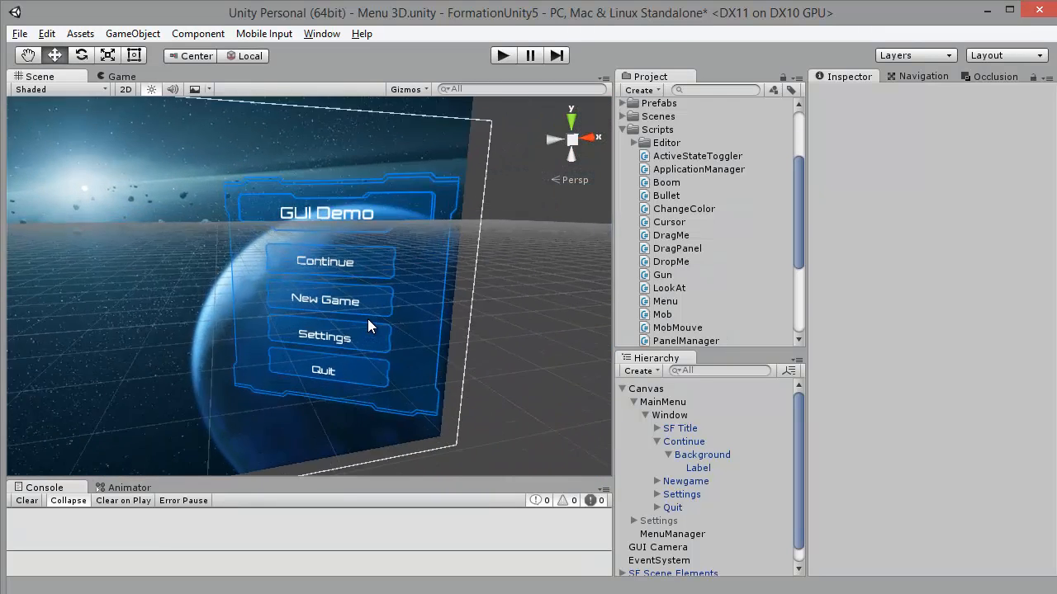
left_click(659, 389)
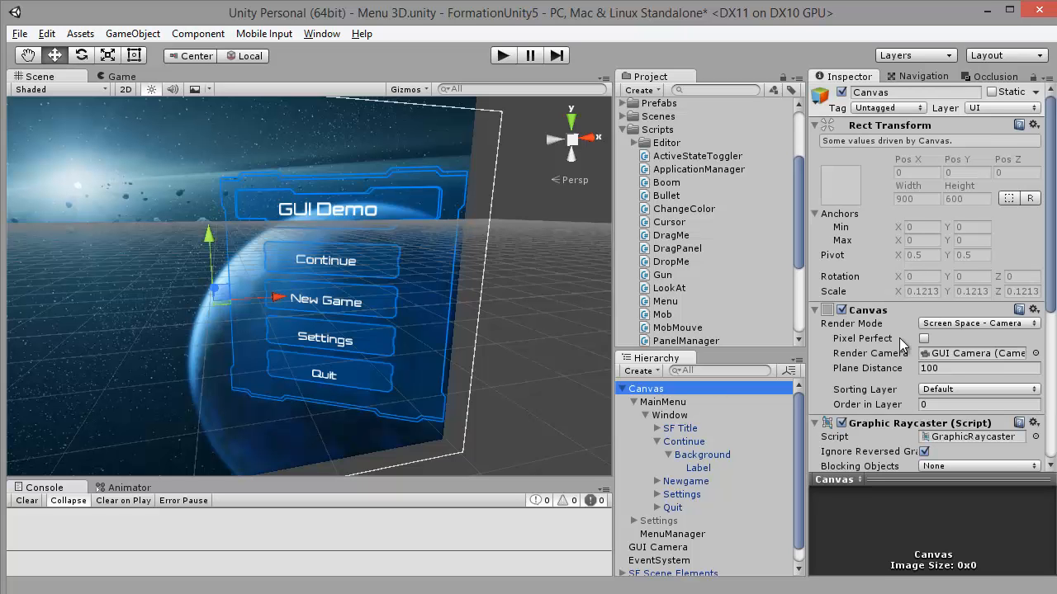
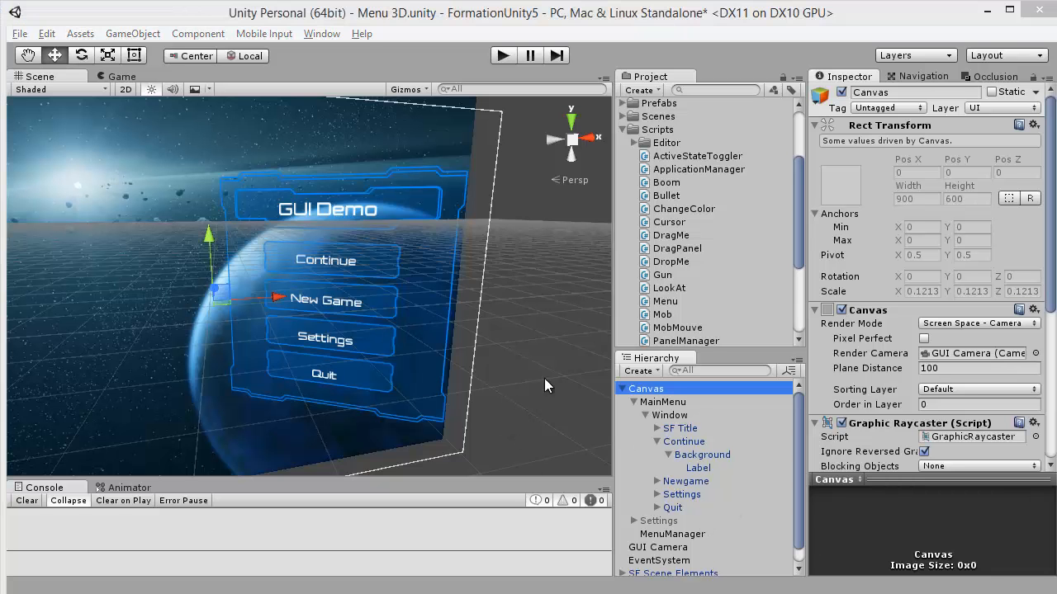
- Change the text of the TitleLabel under SF Title to "Mon jeu" and save the scene
mouse_move(545, 378)
right_mouse_down()
mouse_move(474, 366)
mouse_move(558, 386)
right_mouse_up()
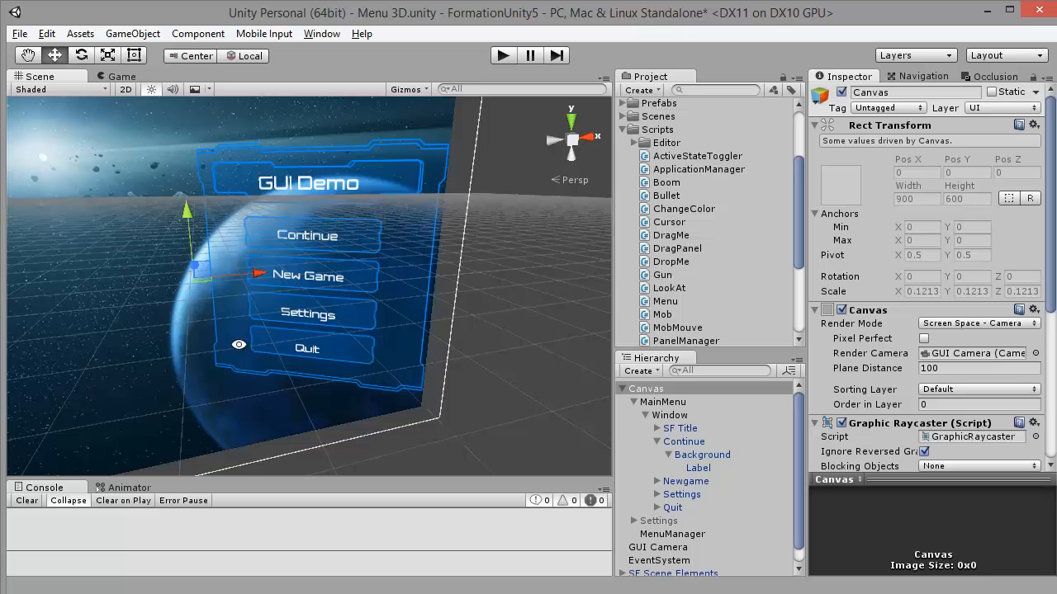
left_click_drag(239, 345, 314, 250, "alt")
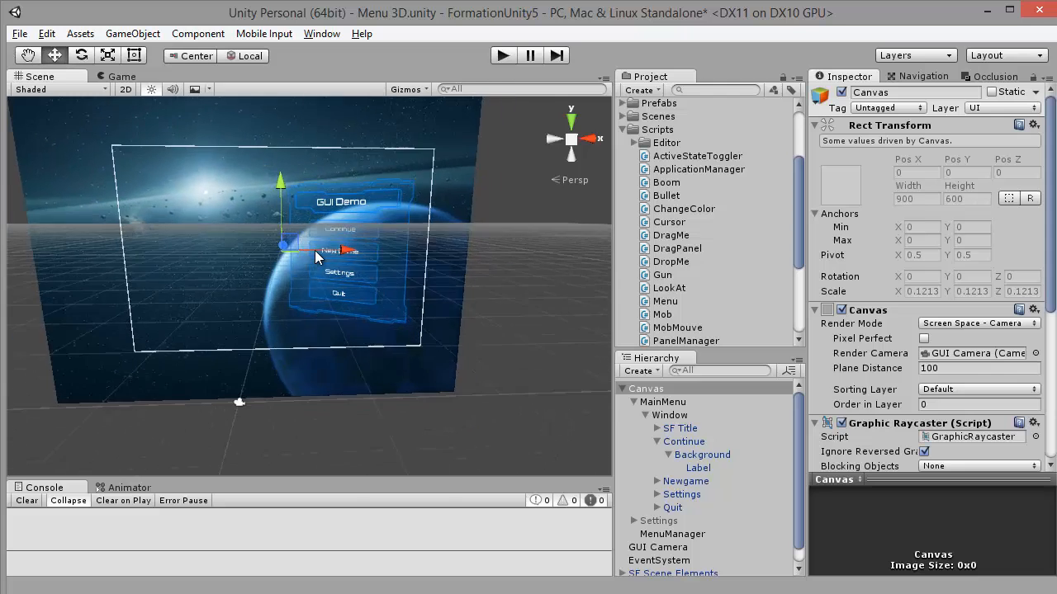
scroll(314, 251, "up", 6)
left_click_drag(182, 254, 266, 305)
key("q")
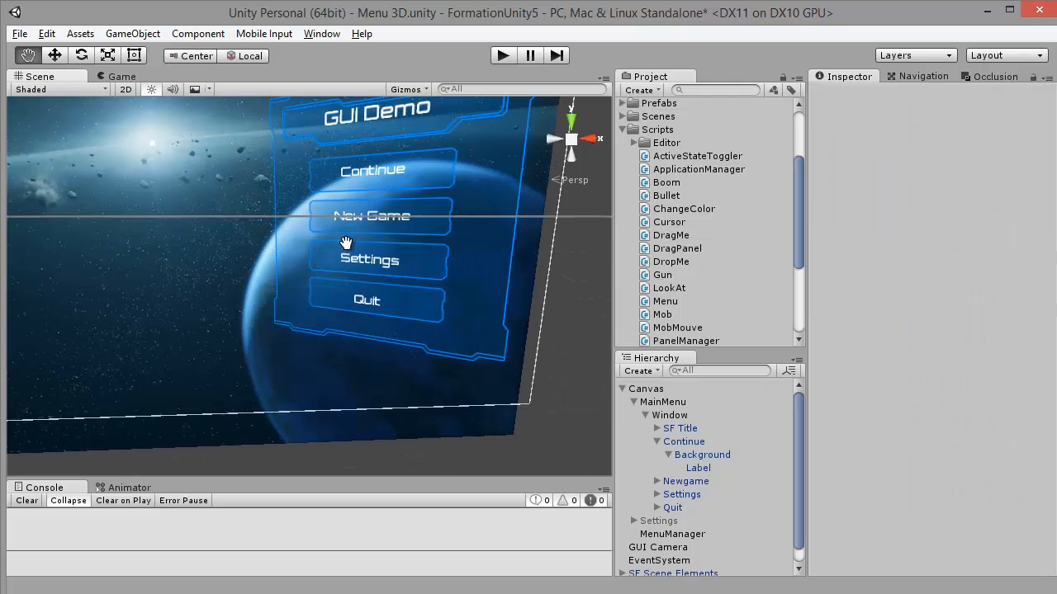
middle_click_drag(346, 242, 359, 331)
left_click(387, 246)
scroll(381, 258, "up", 5)
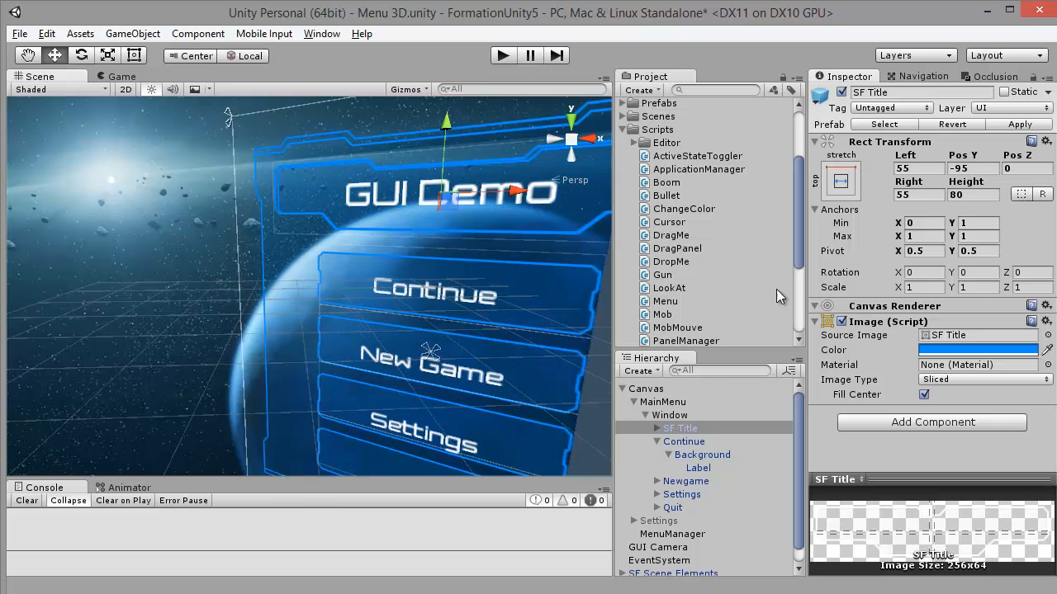
left_click(657, 428)
left_click(696, 455)
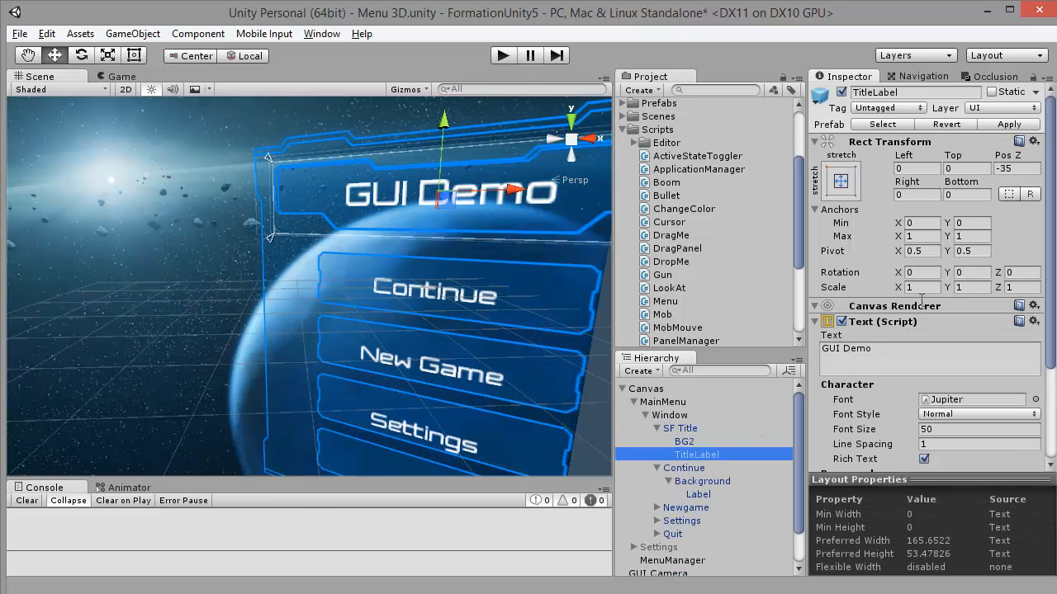
left_click(819, 354)
key("ctrl+a")
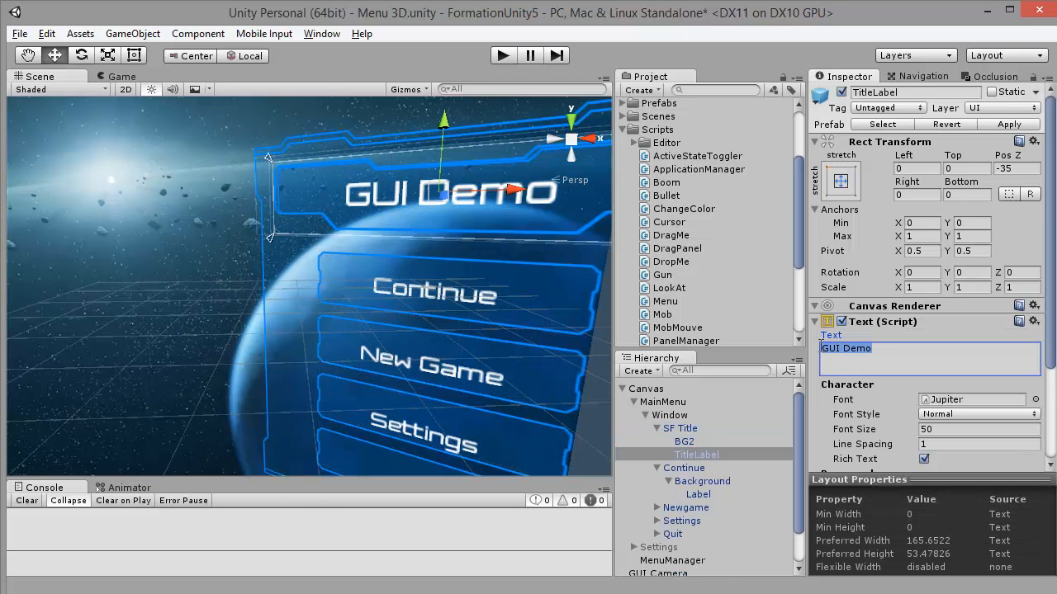
type("Mon jeu")
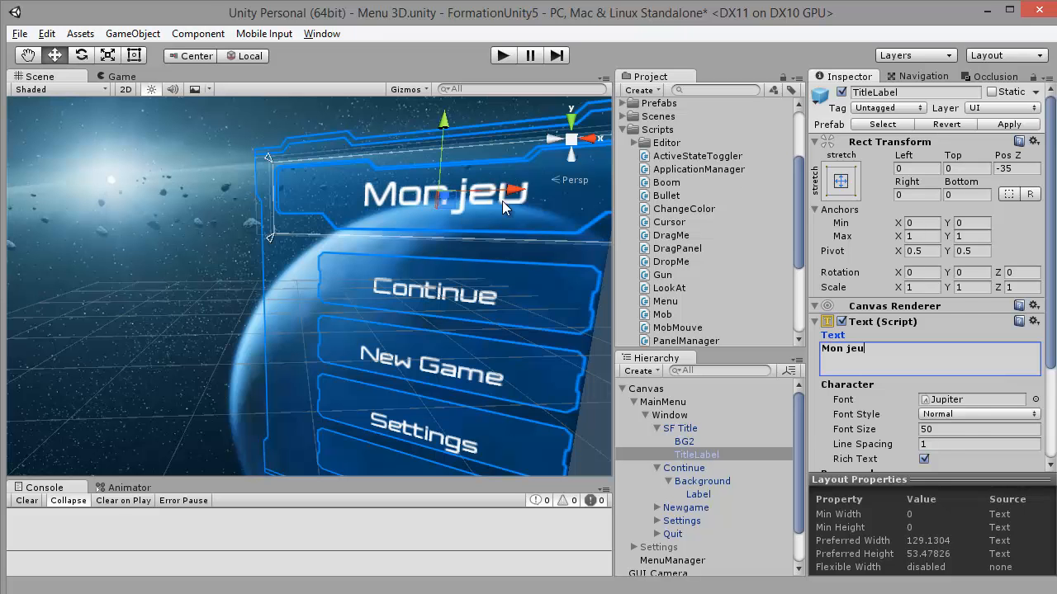
key("ctrl+s")
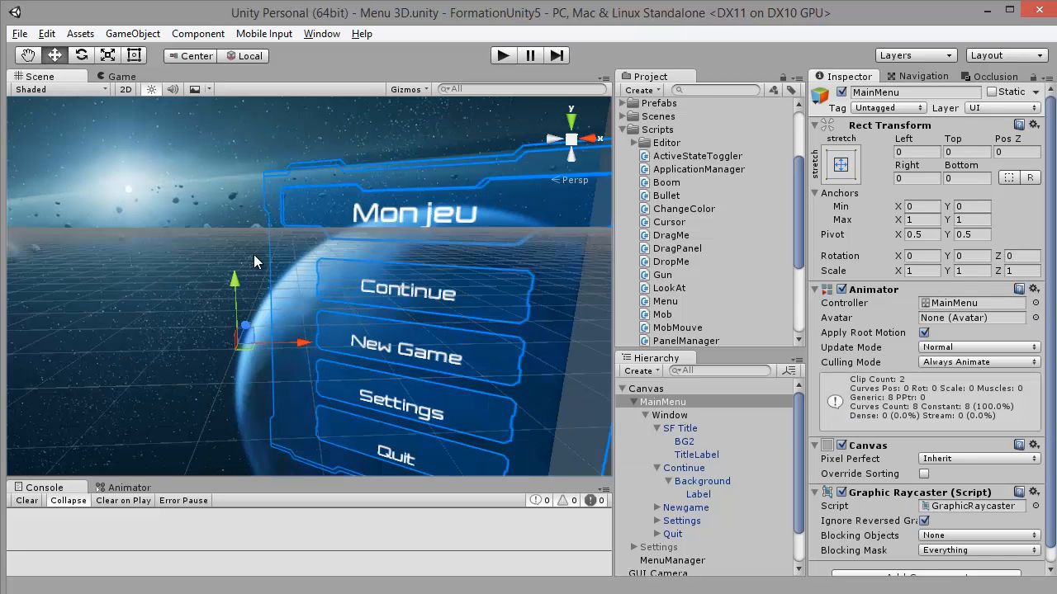
- Run the menu scene, try the Quality and View Distance sliders in the Video settings, launch the game, and stop play mode
left_click_drag(254, 261, 181, 272, "alt")
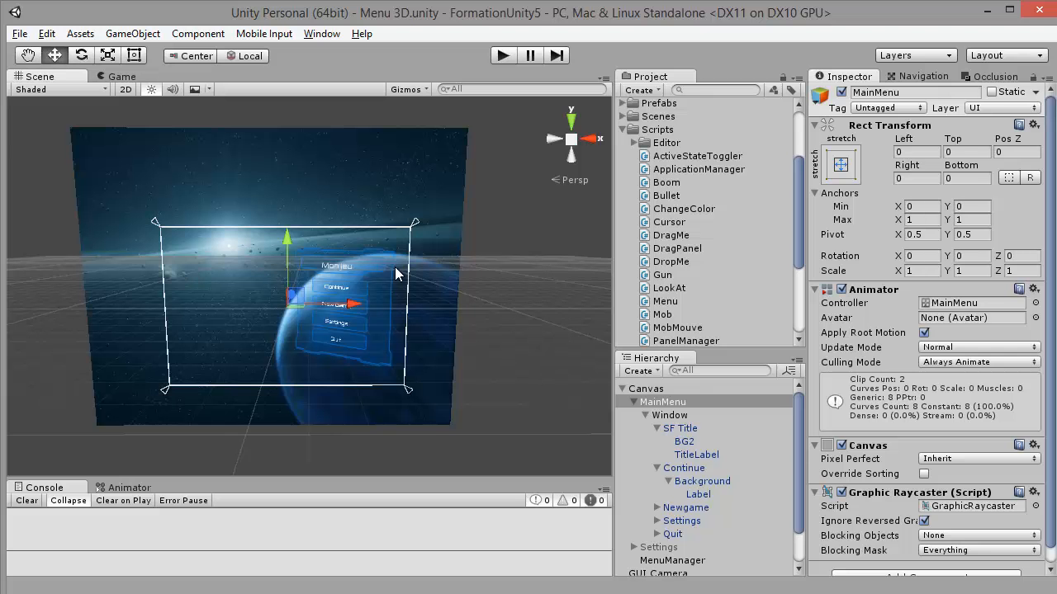
left_click(503, 55)
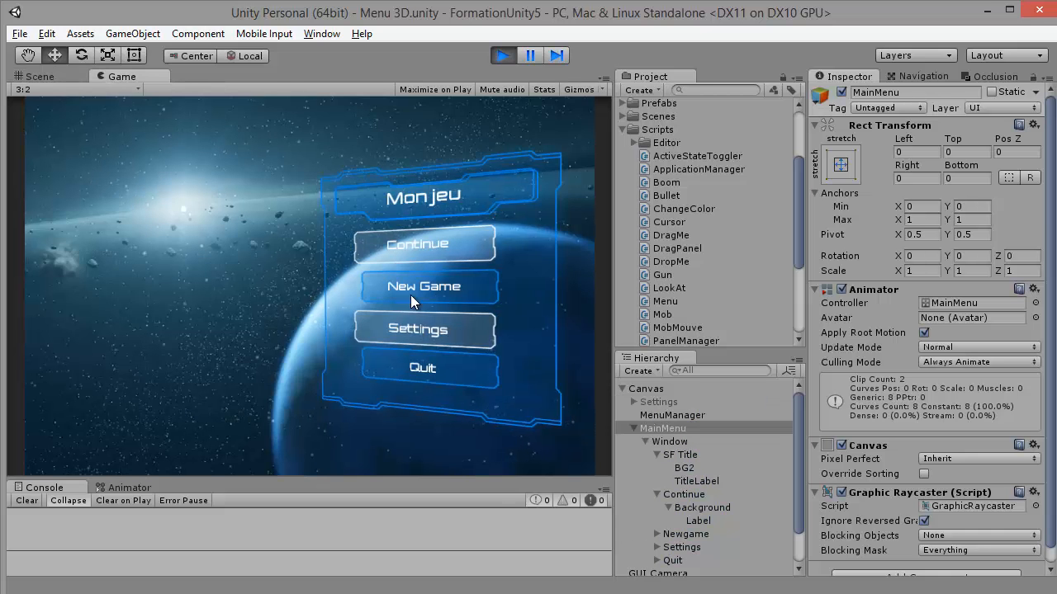
left_click(411, 330)
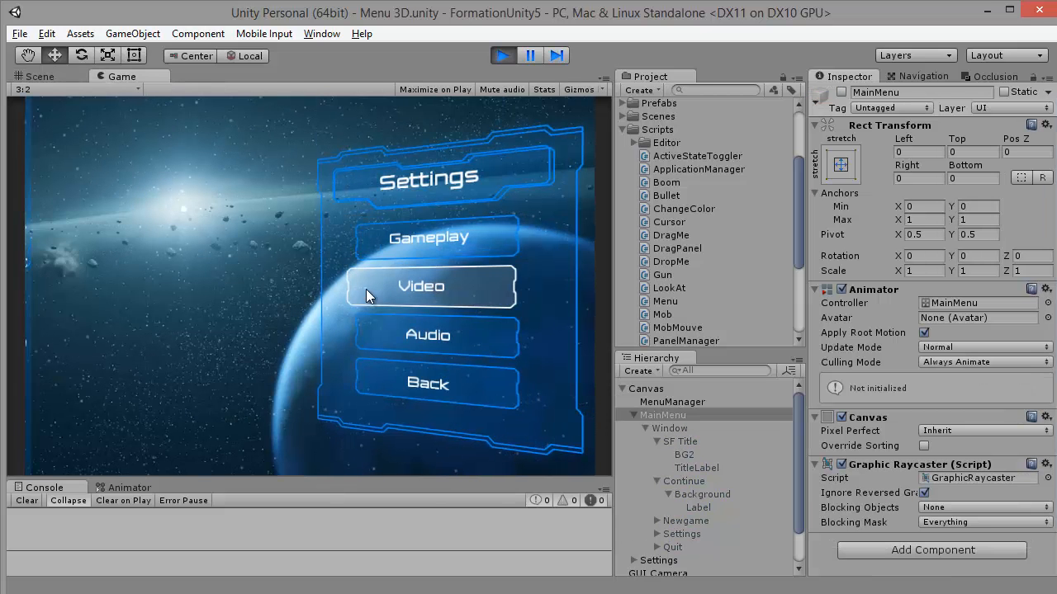
left_click(368, 296)
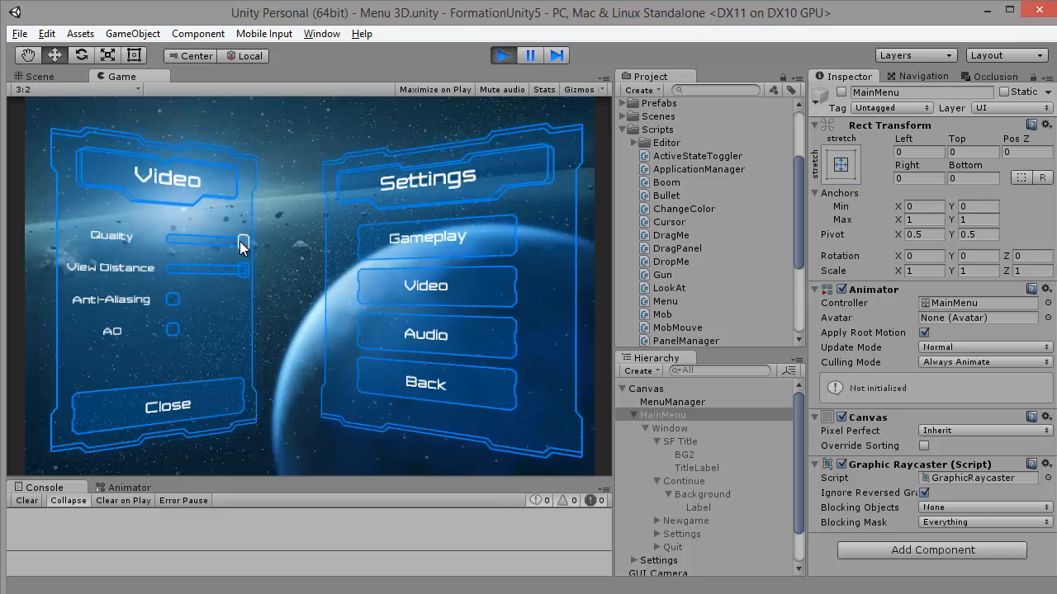
left_click_drag(239, 245, 205, 266)
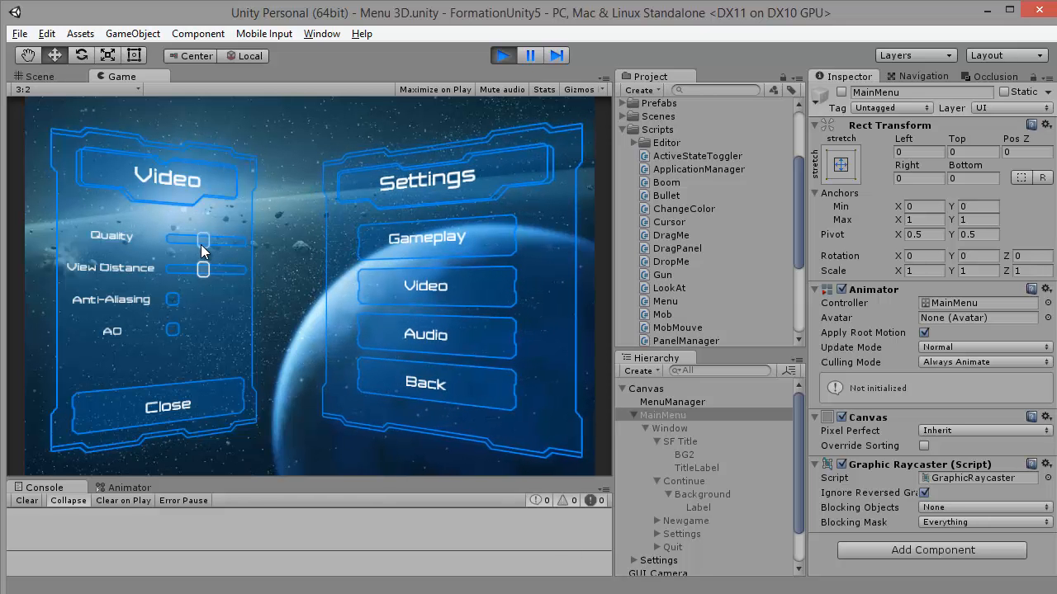
left_click_drag(202, 242, 253, 243)
left_click_drag(204, 269, 338, 225)
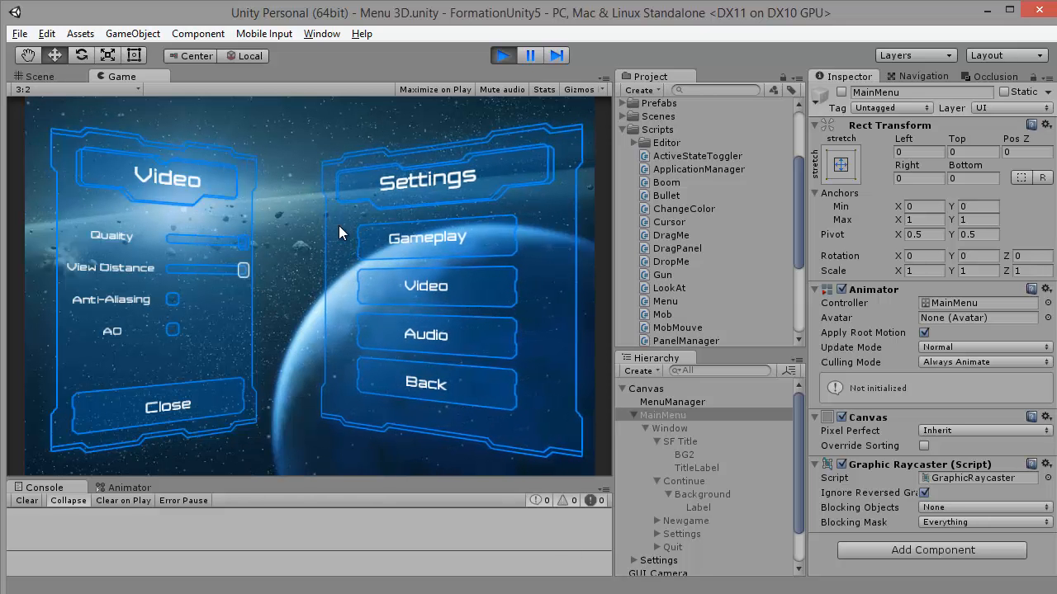
left_click(422, 404)
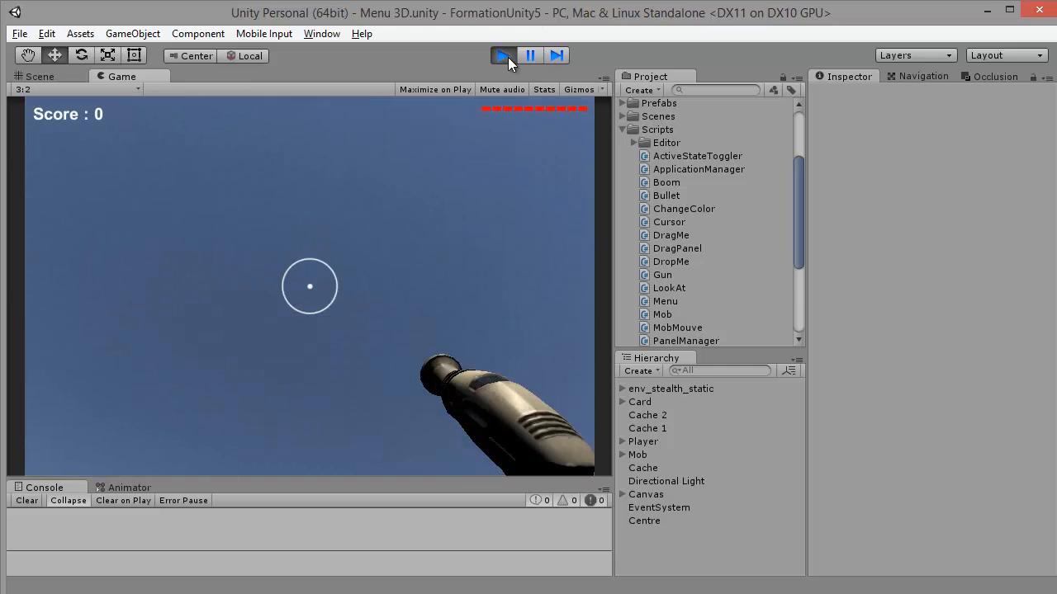
left_click(503, 56)
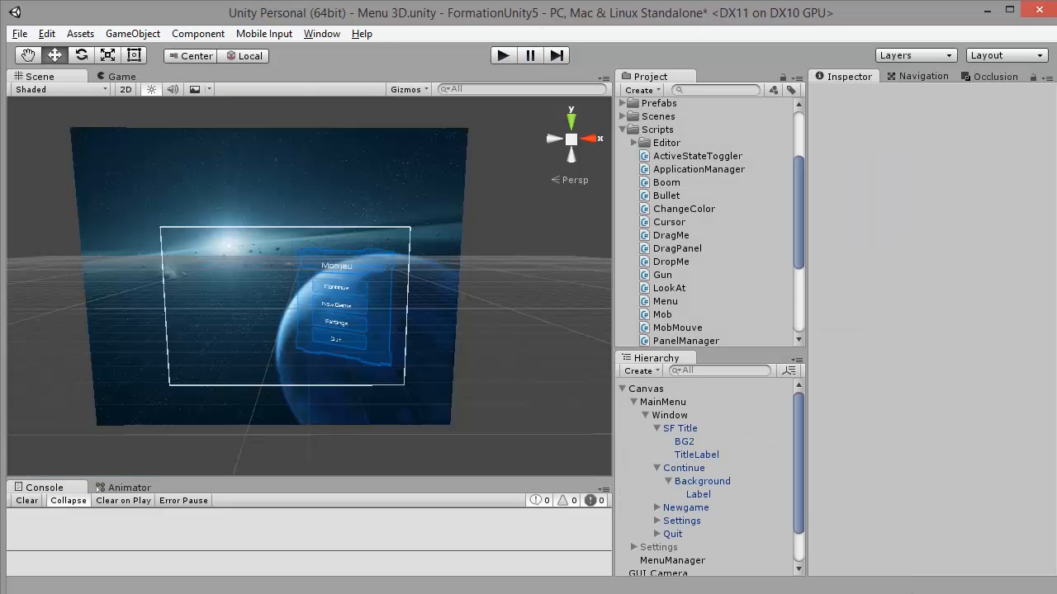
- Run the menu scene again, launch the game from it, and stop play mode
left_click(501, 55)
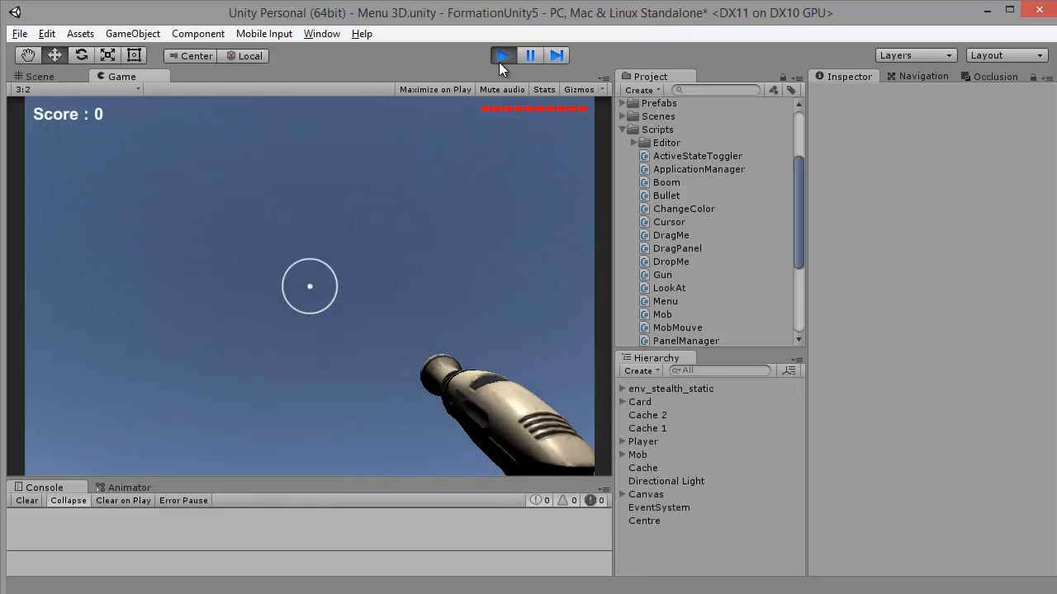
left_click(501, 55)
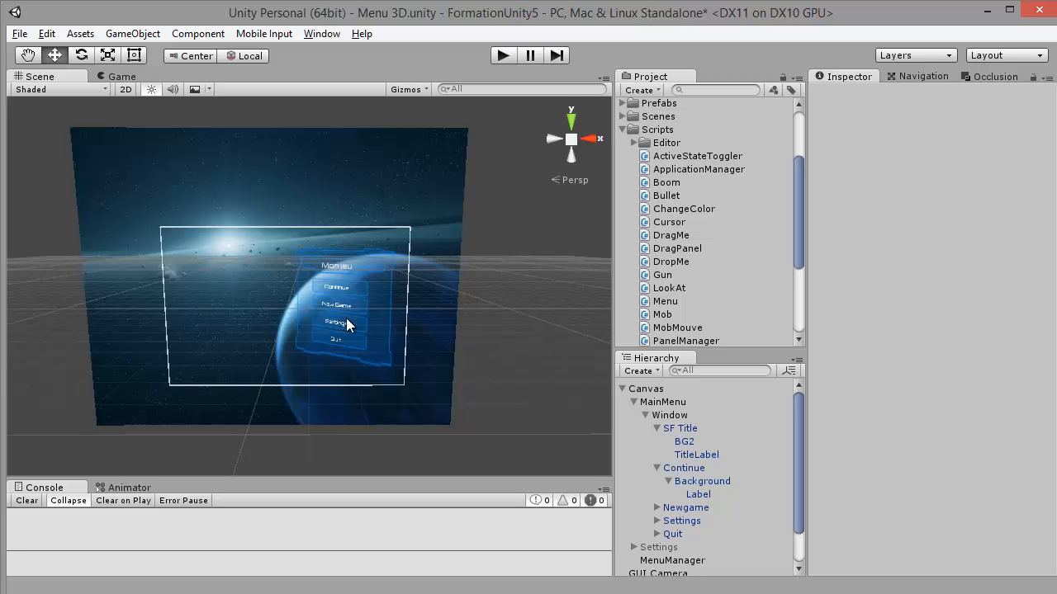
scroll(355, 318, "up", 6)
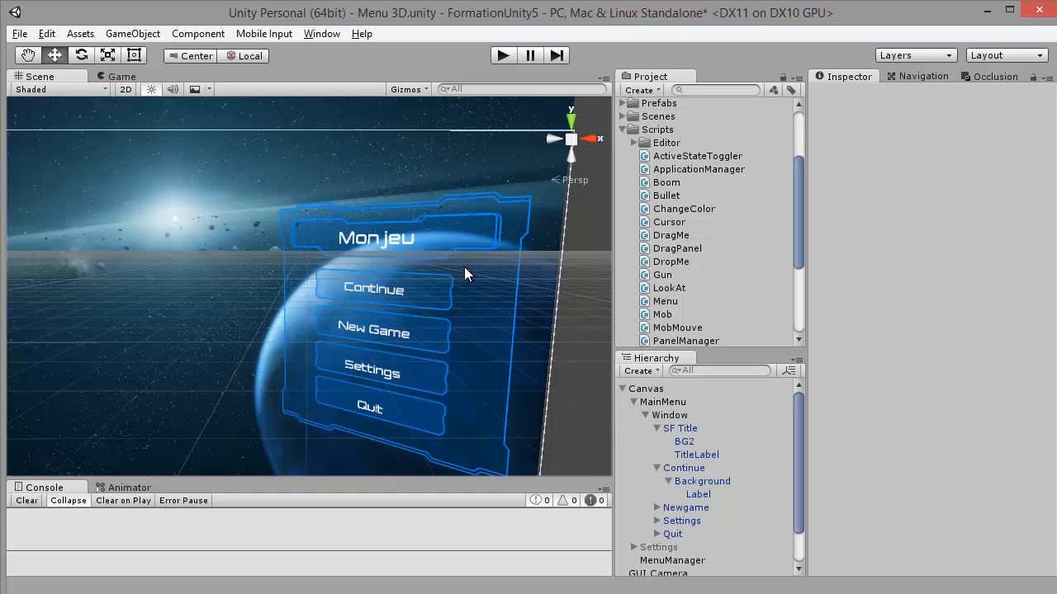
- Create a new scene, saving the changes to Menu 3D, and add a UI Text reading "Chargement"
key("ctrl+n")
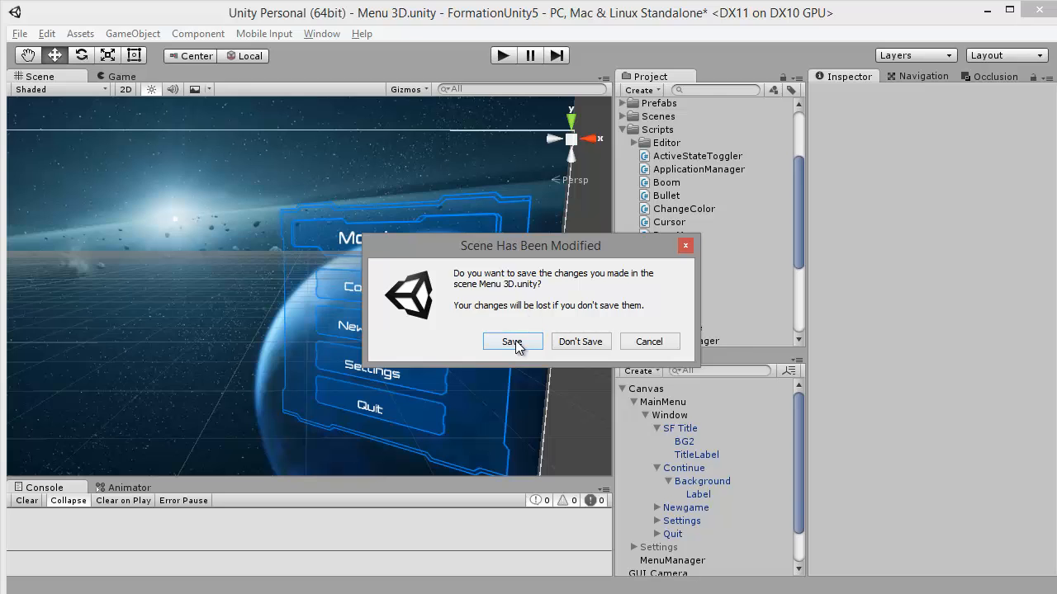
left_click(510, 342)
left_click(132, 33)
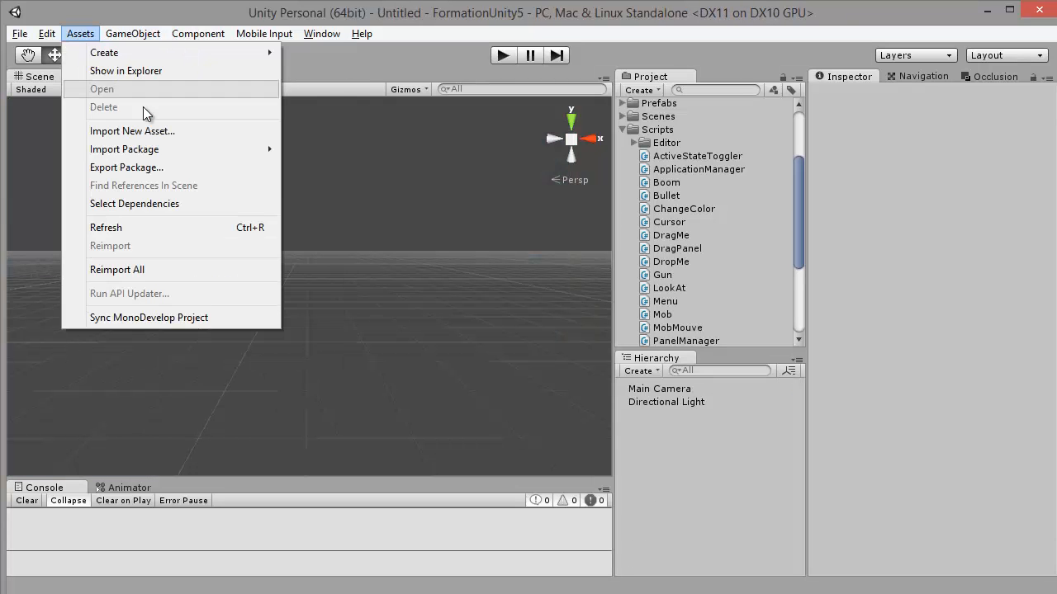
mouse_move(163, 161)
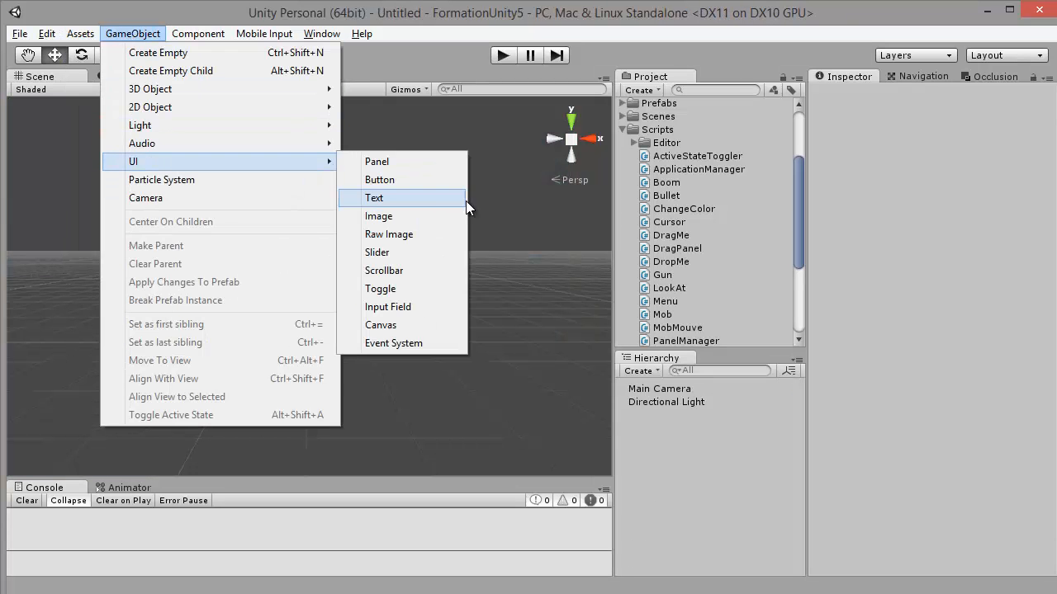
left_click(464, 198)
left_click(968, 349)
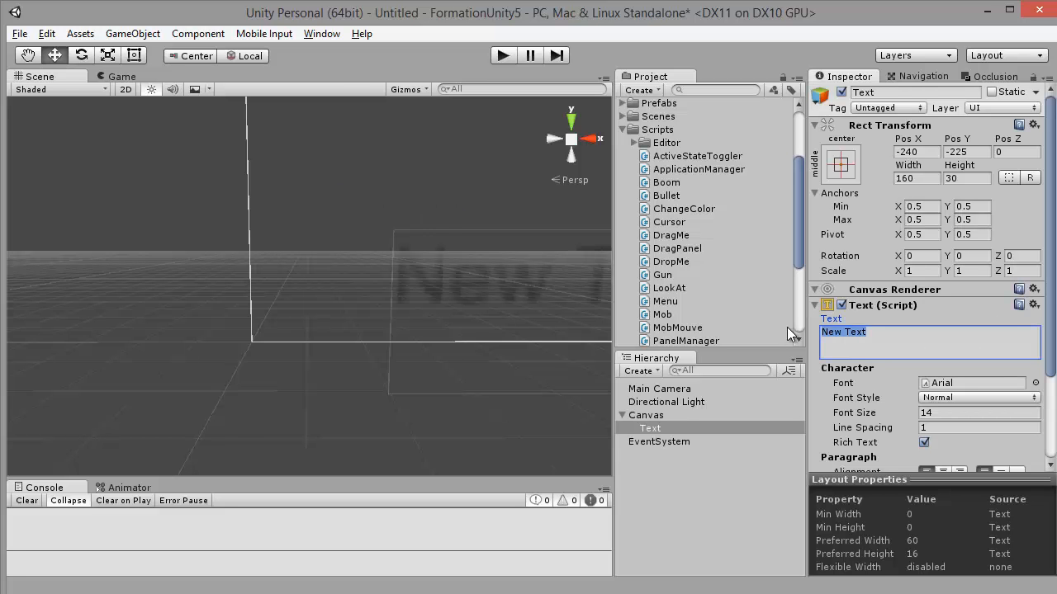
type("Chargement")
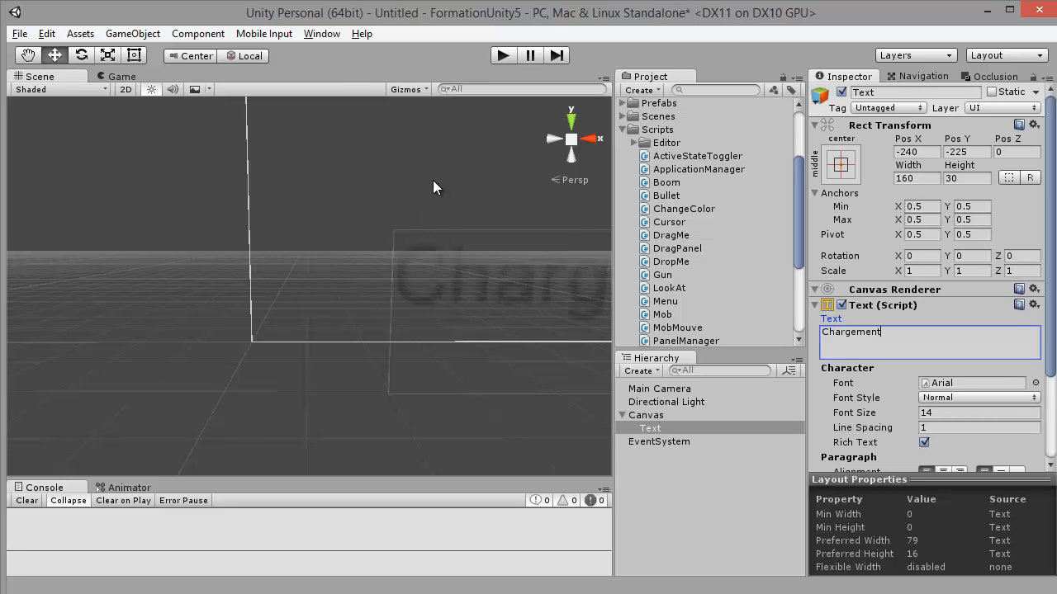
- Enlarge the Chargement text box to about 601 by 206 and centre it in the canvas at position 0, 0
right_click_drag(336, 142, 363, 239)
key("s")
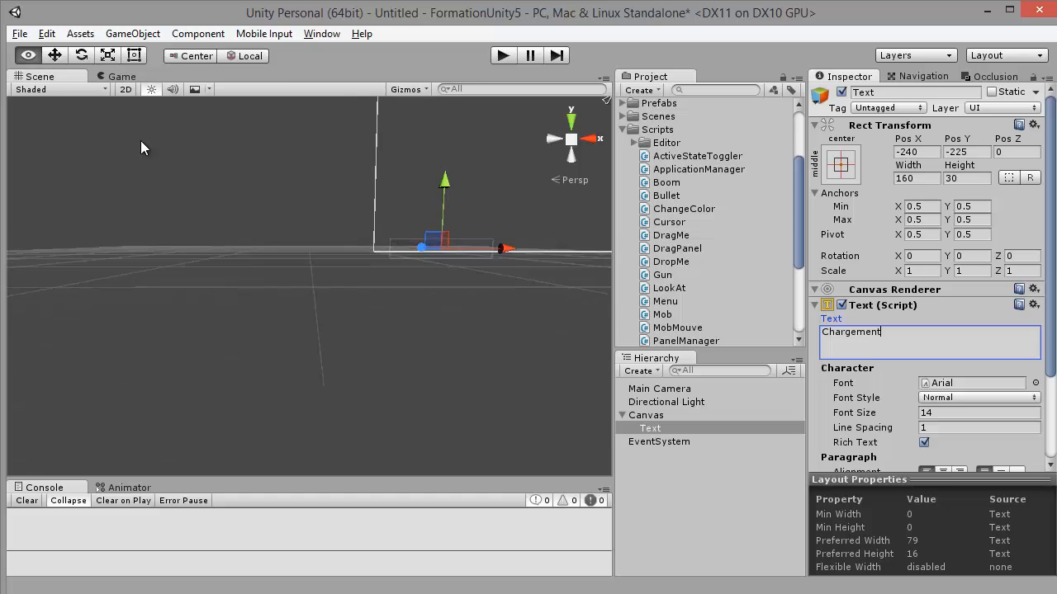
scroll(141, 136, "down", 1)
left_click(135, 57)
scroll(317, 211, "down", 4)
scroll(318, 217, "down", 4)
middle_click_drag(334, 259, 133, 353)
left_click_drag(195, 350, 330, 299)
left_click_drag(264, 322, 271, 284)
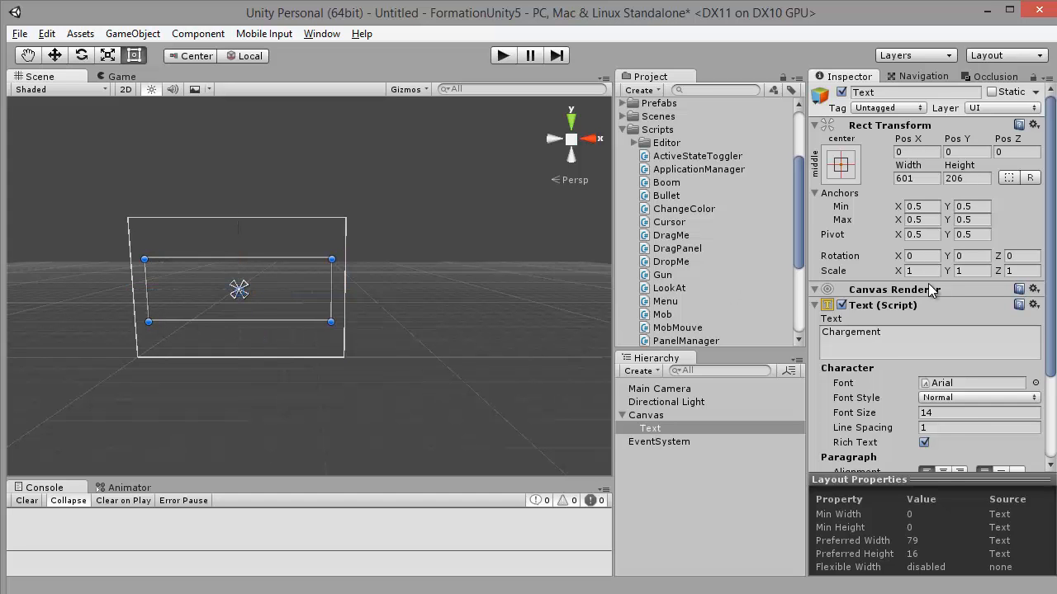
- Set the Chargement text's font size to 50 and centre it horizontally and vertically
left_click(941, 413)
type("50")
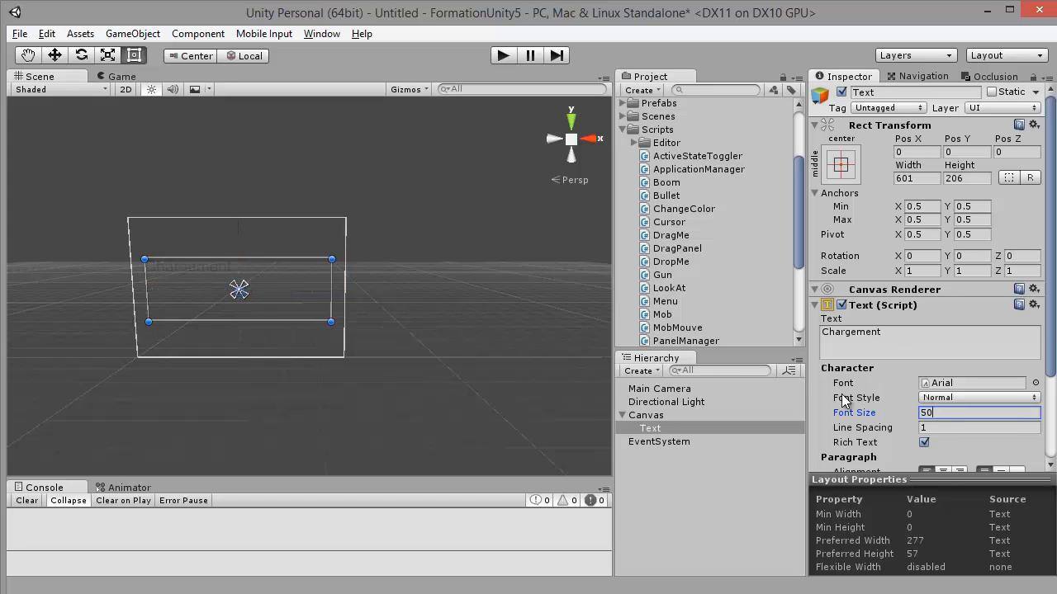
left_click(943, 423)
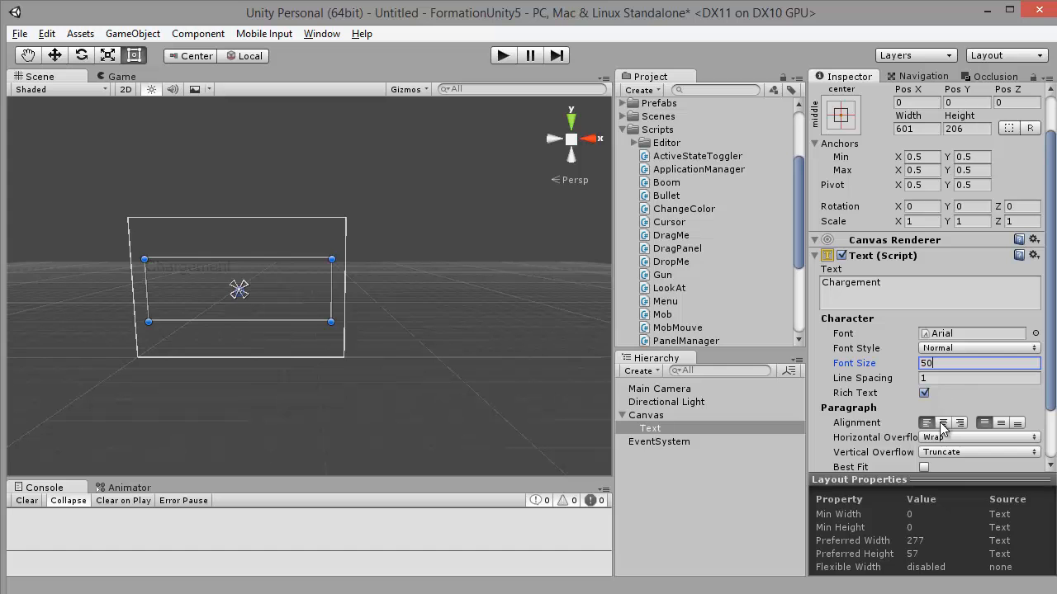
left_click(1001, 423)
- Change the Chargement text's colour to white
scroll(942, 421, "down", 2)
left_click(950, 416)
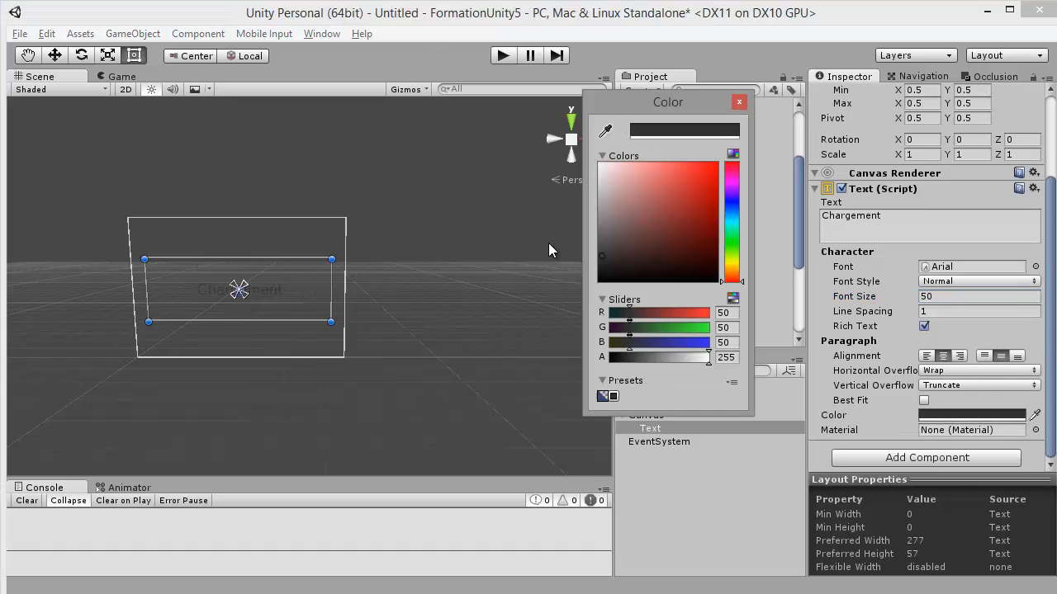
left_click_drag(672, 231, 554, 126)
left_click(739, 102)
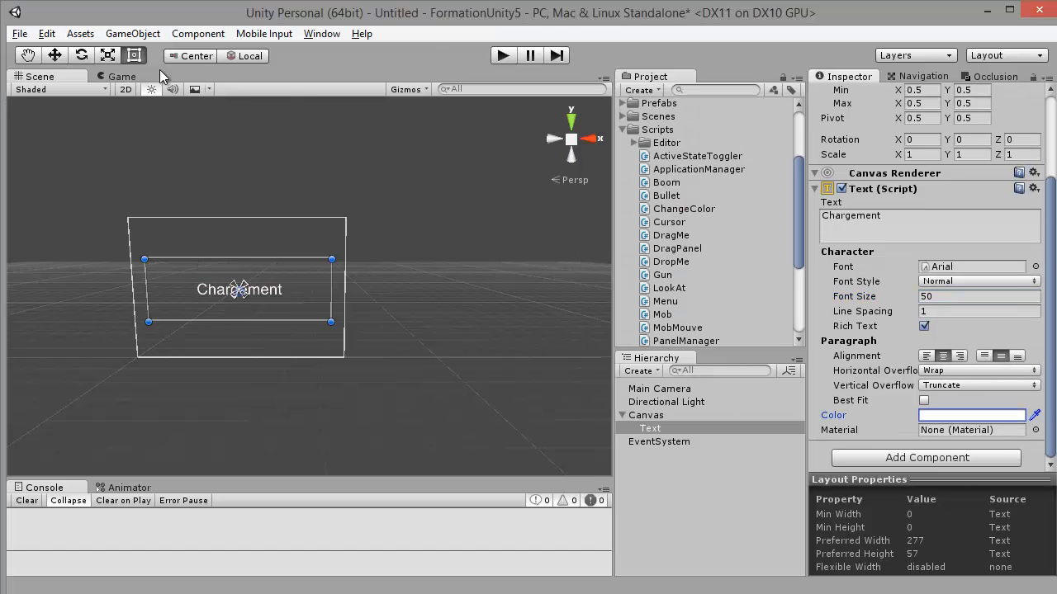
- In the Game view, set the Main Camera's Clear Flags to Solid Color with a black background
left_click(121, 76)
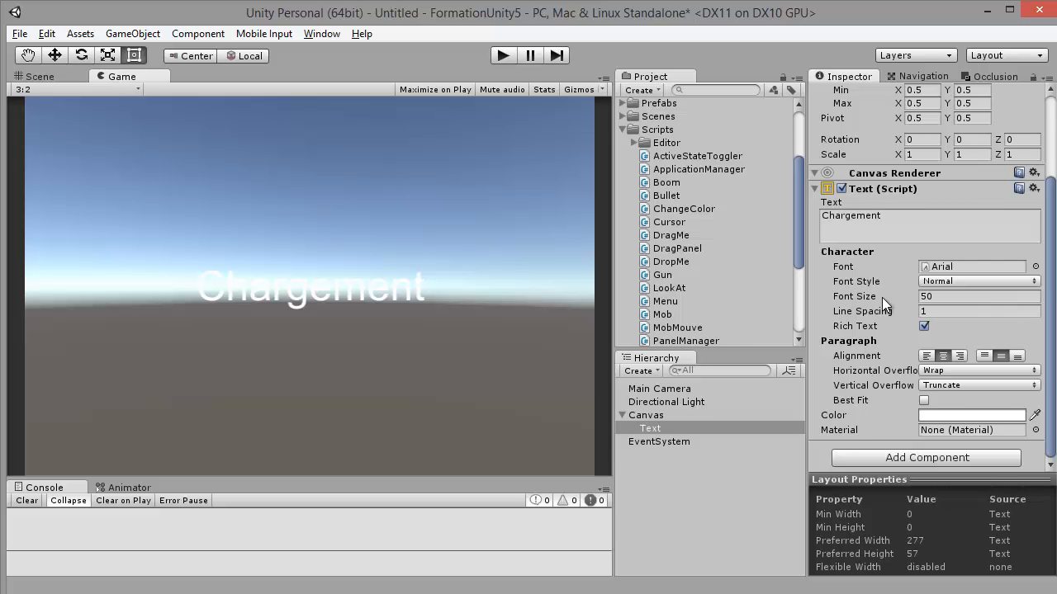
left_click(654, 389)
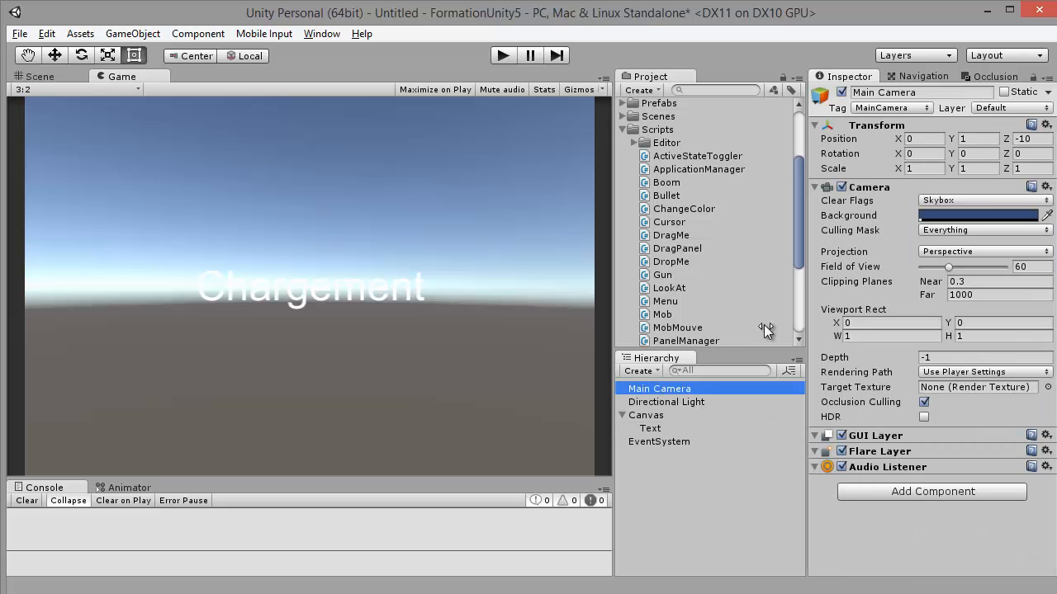
left_click(949, 200)
left_click(959, 235)
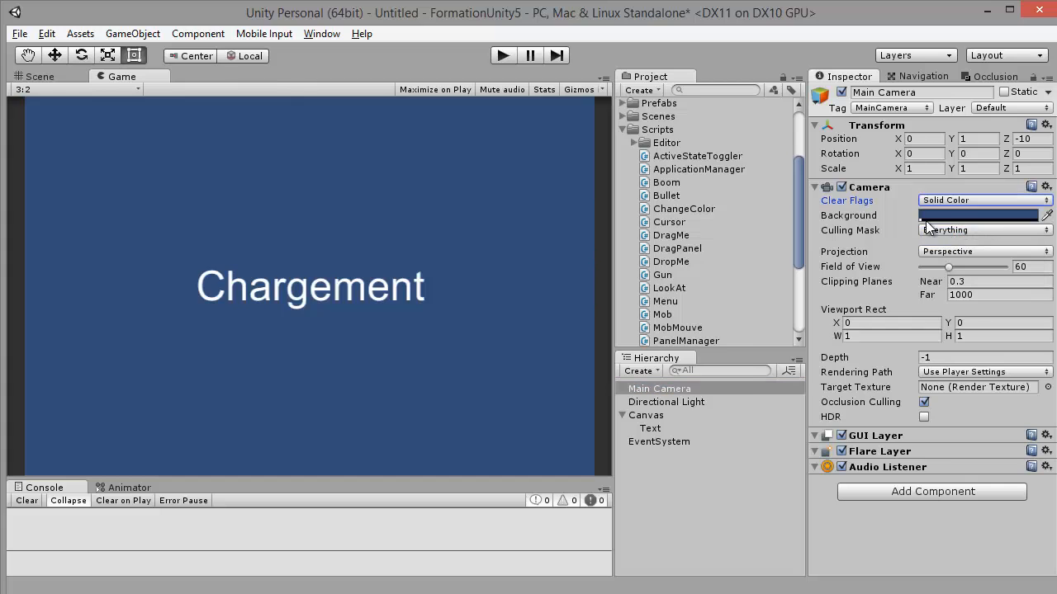
left_click(966, 215)
left_click_drag(638, 189, 676, 167)
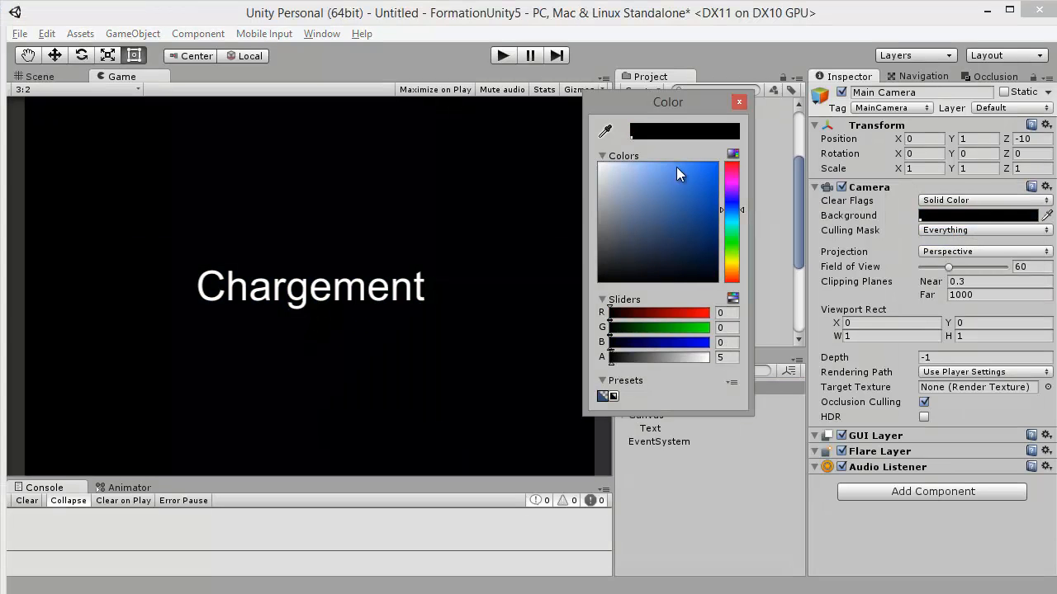
left_click(739, 101)
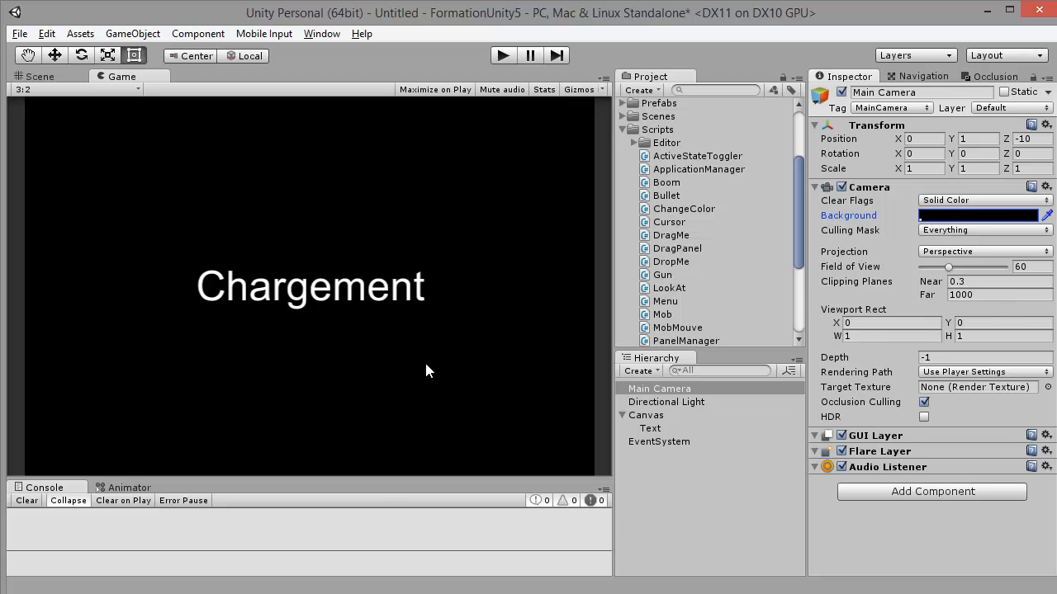
- Create a C# script named StartGame in the Scripts folder and open it in MonoDevelop
right_click(676, 130)
mouse_move(702, 140)
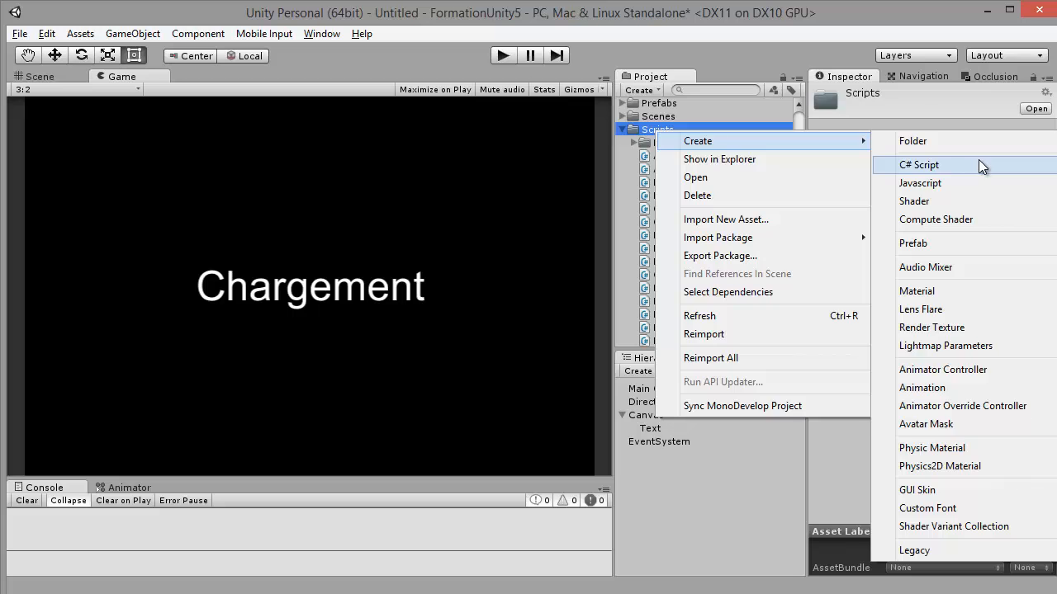
left_click(979, 160)
type("StartGame")
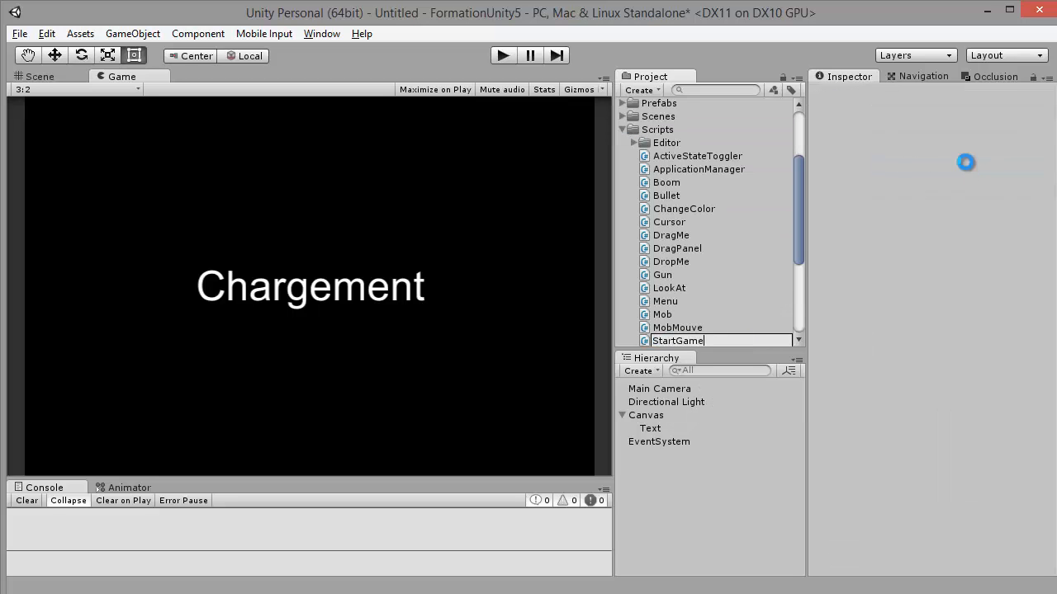
key("Return")
left_click_drag(678, 339, 665, 389)
left_click(672, 314)
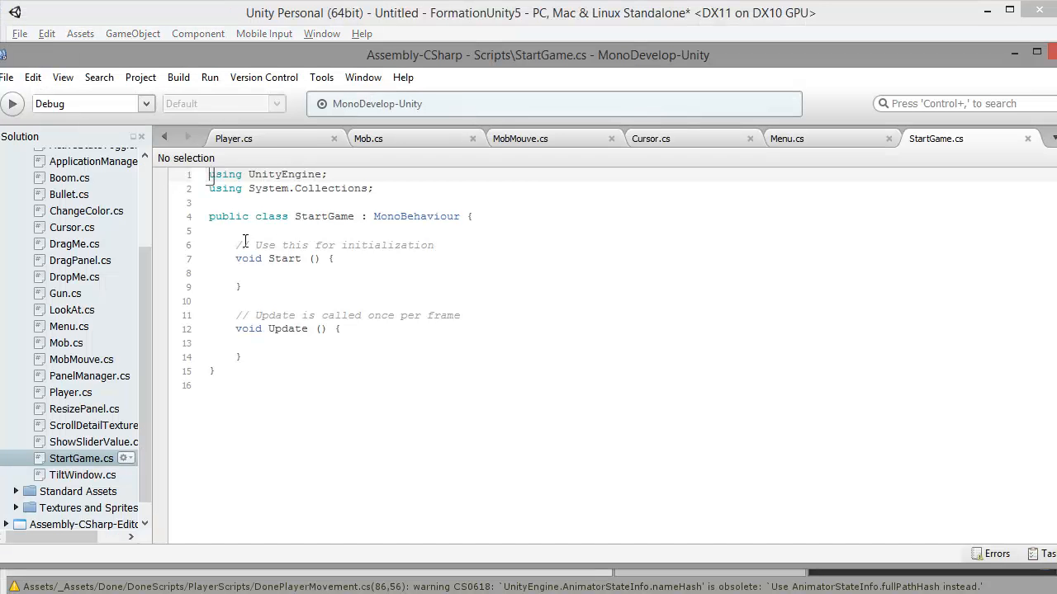
- Add Application.LoadLevel("Jeu1"); to the Start method of the StartGame script, save it, and return to Unity
left_click(280, 274)
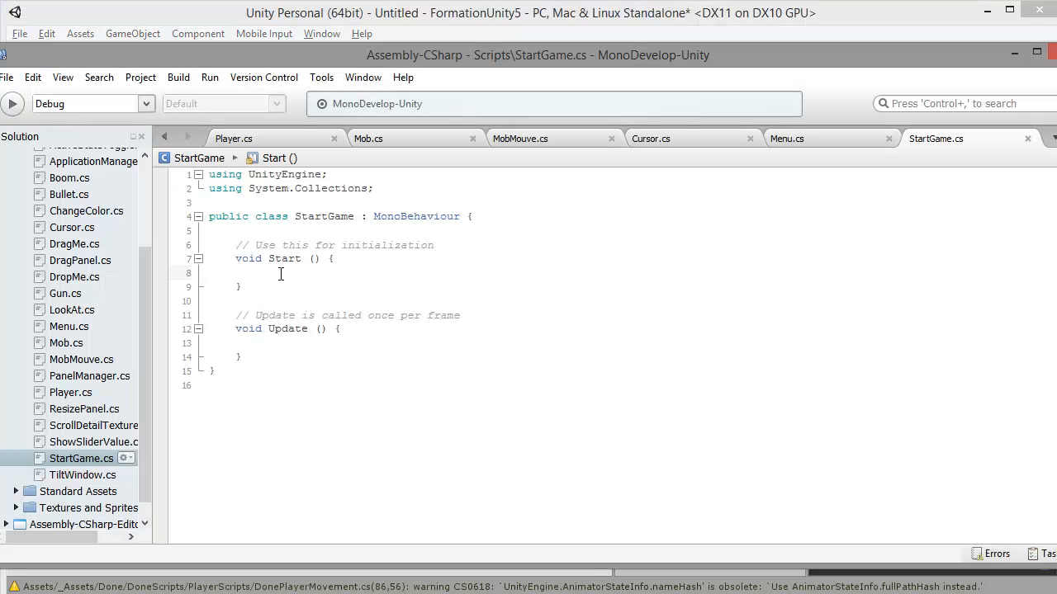
type("Ap")
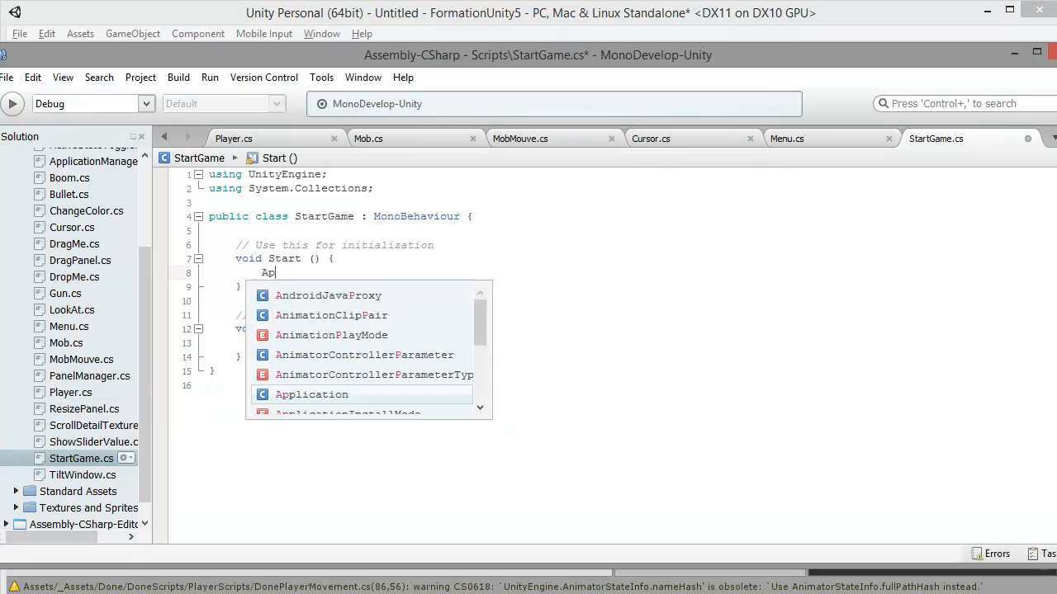
type("plication.Lo")
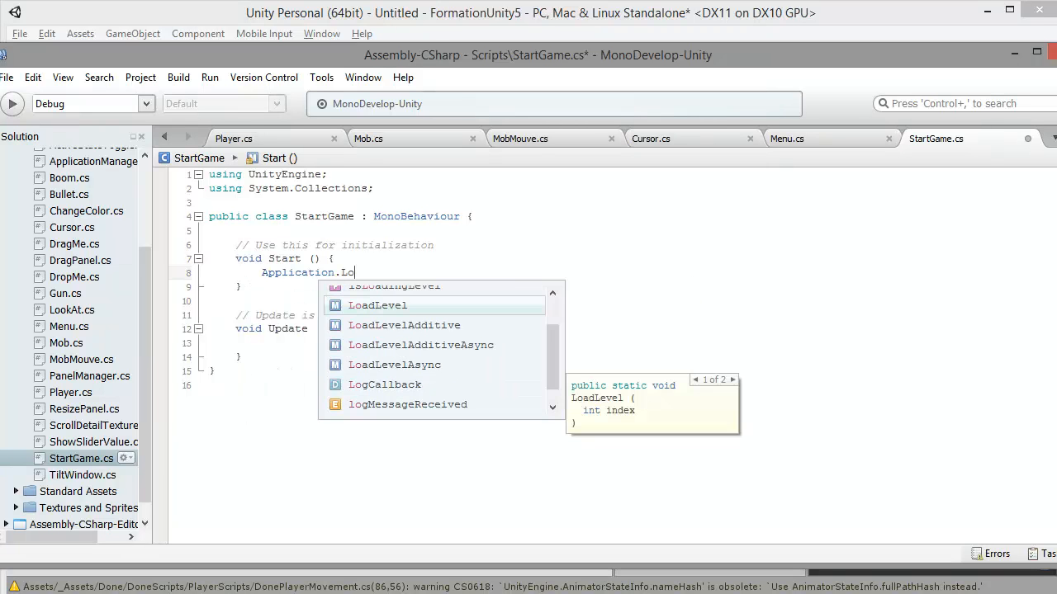
key("Return")
type("(\"Je")
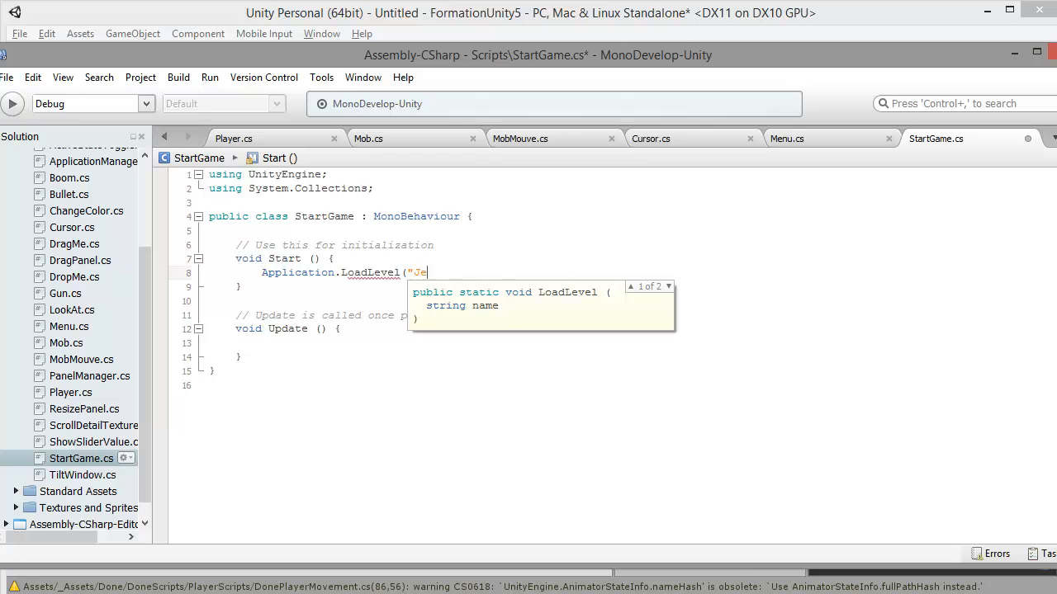
type("u1\");")
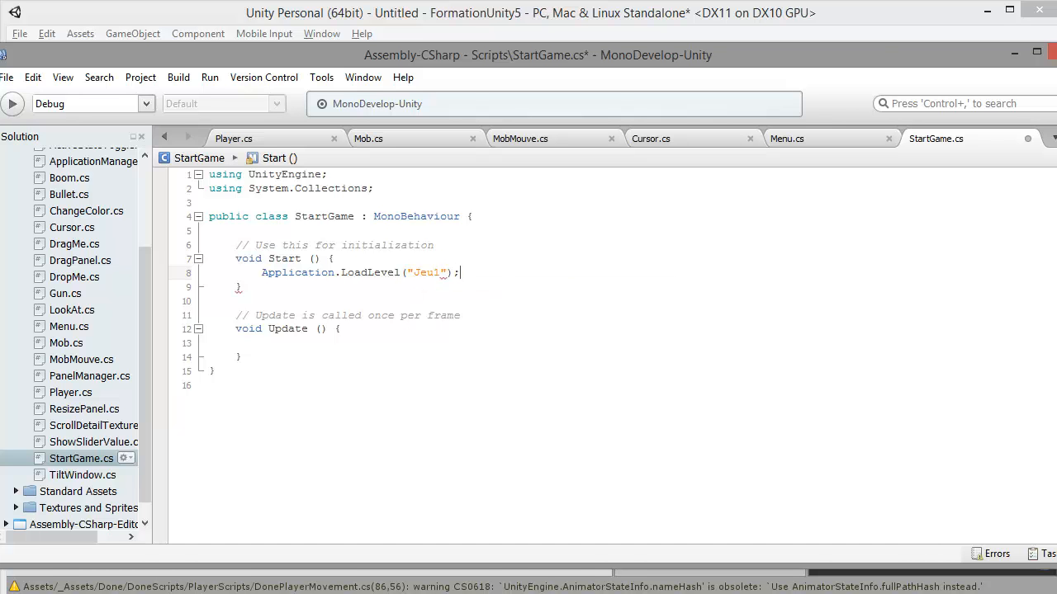
key("ctrl+s")
left_click(537, 15)
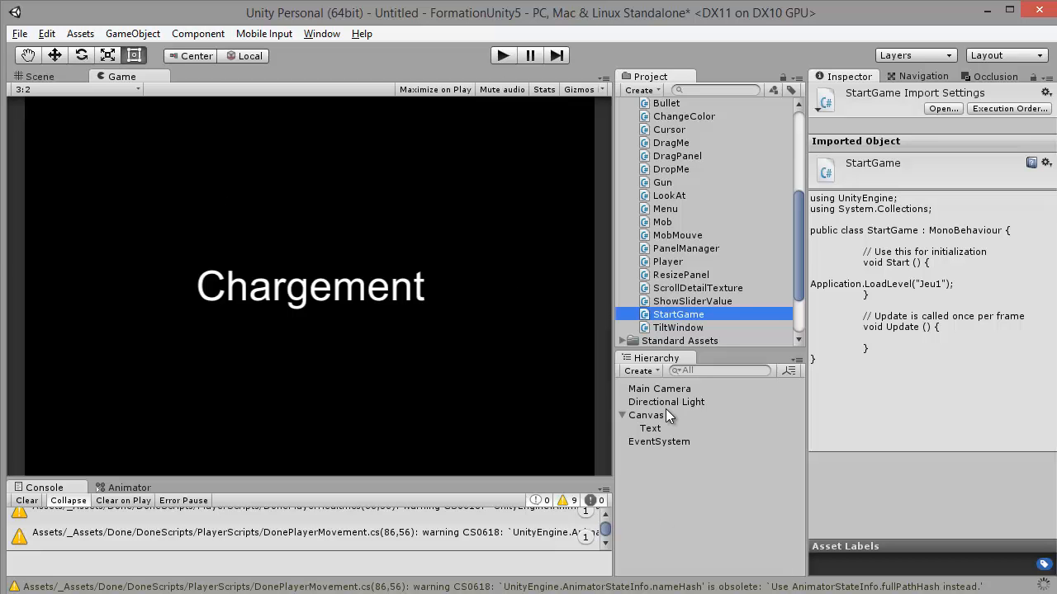
- Save the loading scene as StartGame in the Scenes folder and add it to the build's scene list
left_click(19, 34)
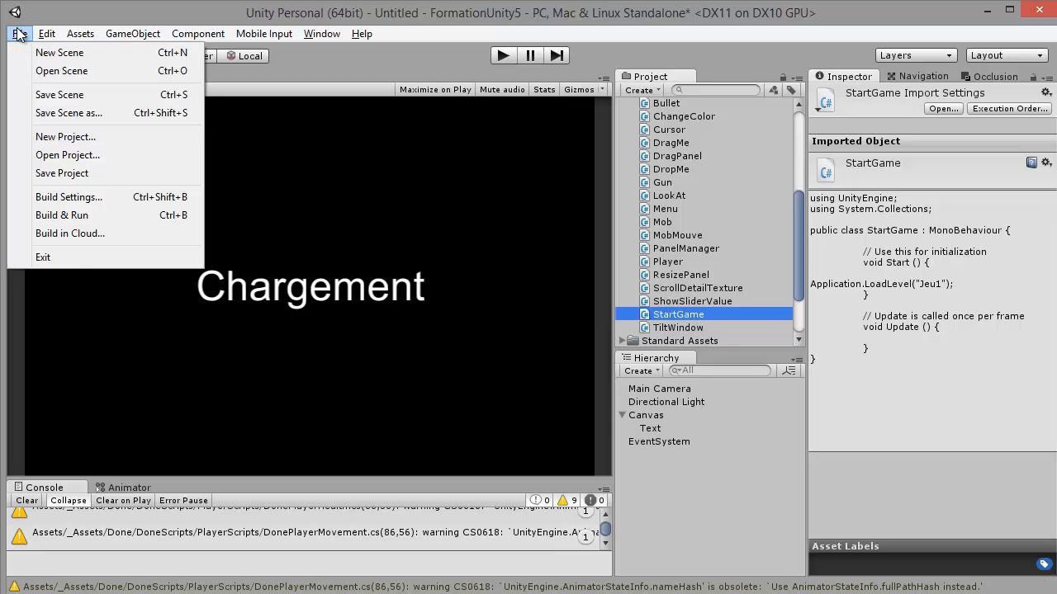
left_click(76, 197)
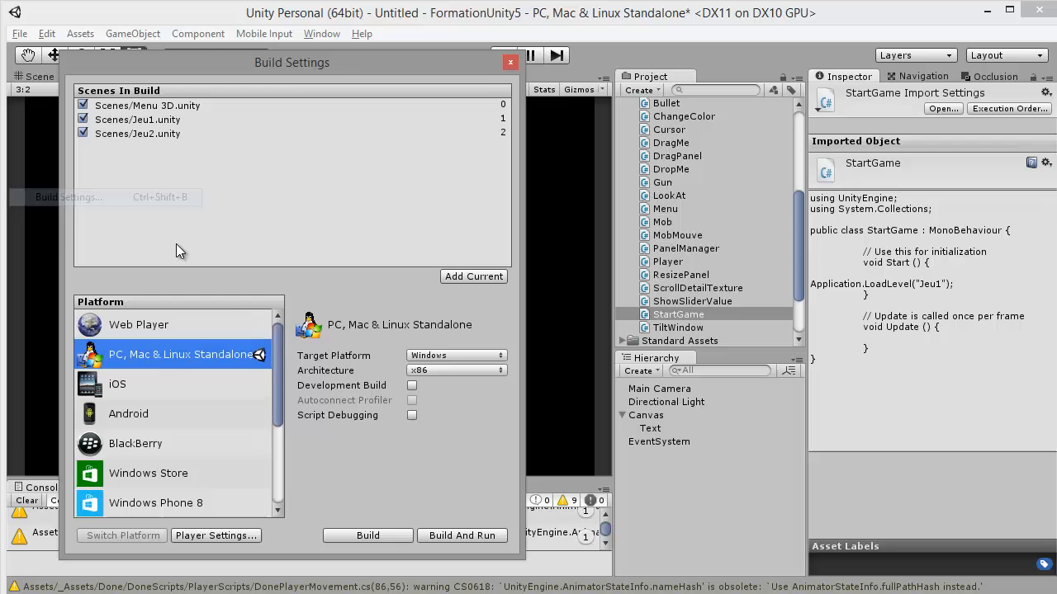
left_click(471, 281)
left_click(513, 342)
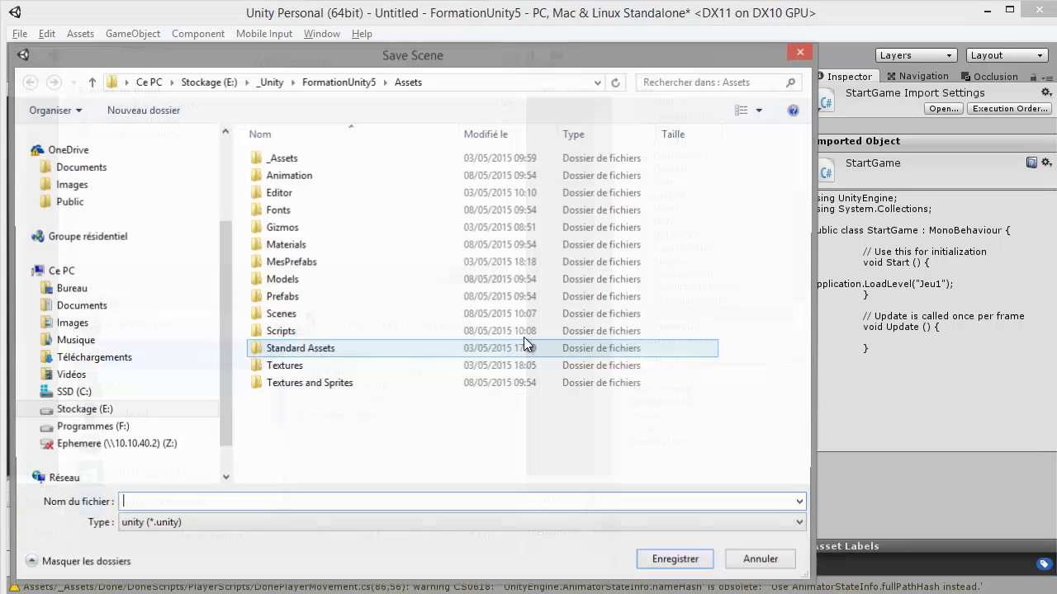
double_click(281, 314)
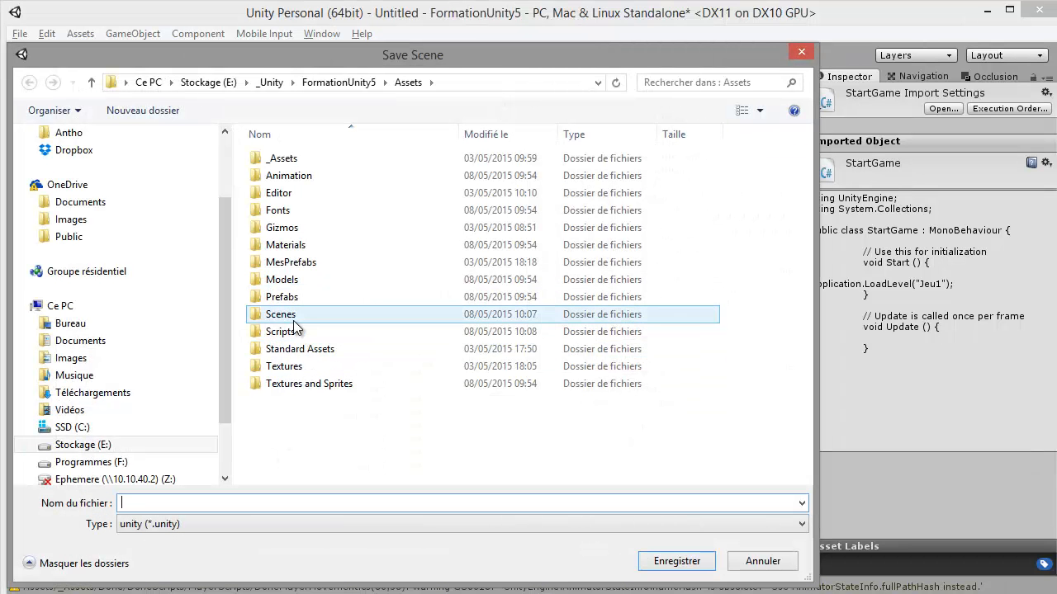
left_click(168, 503)
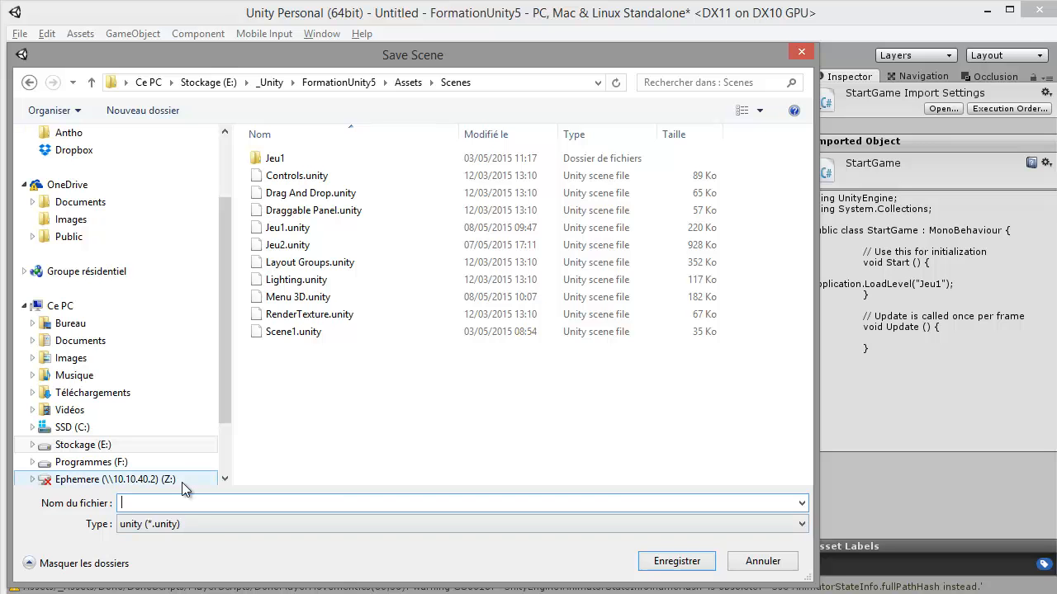
type("StartGame")
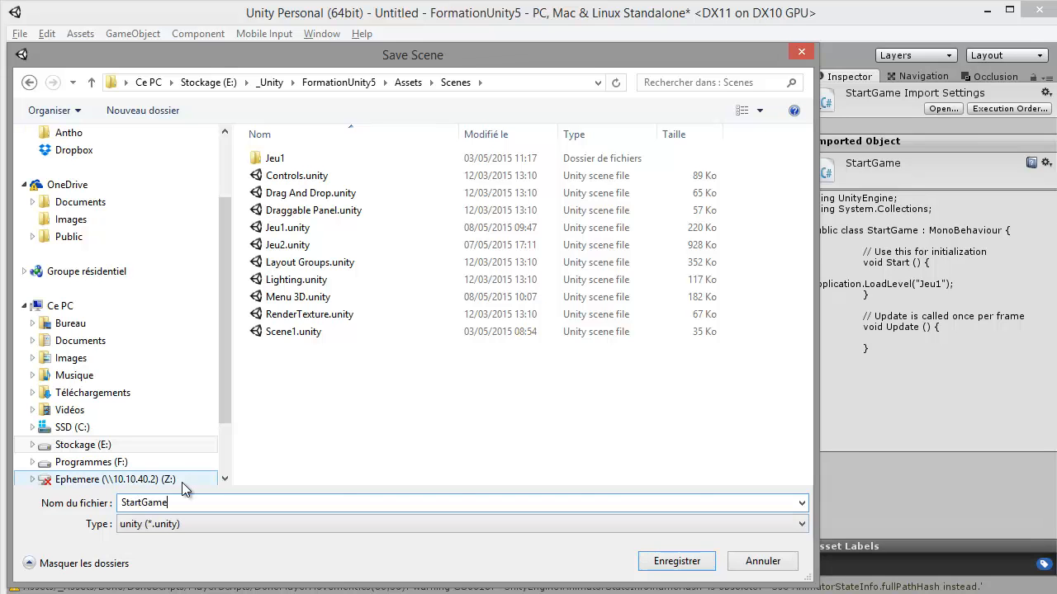
key("Return")
key("ctrl+shift+b")
left_click(474, 276)
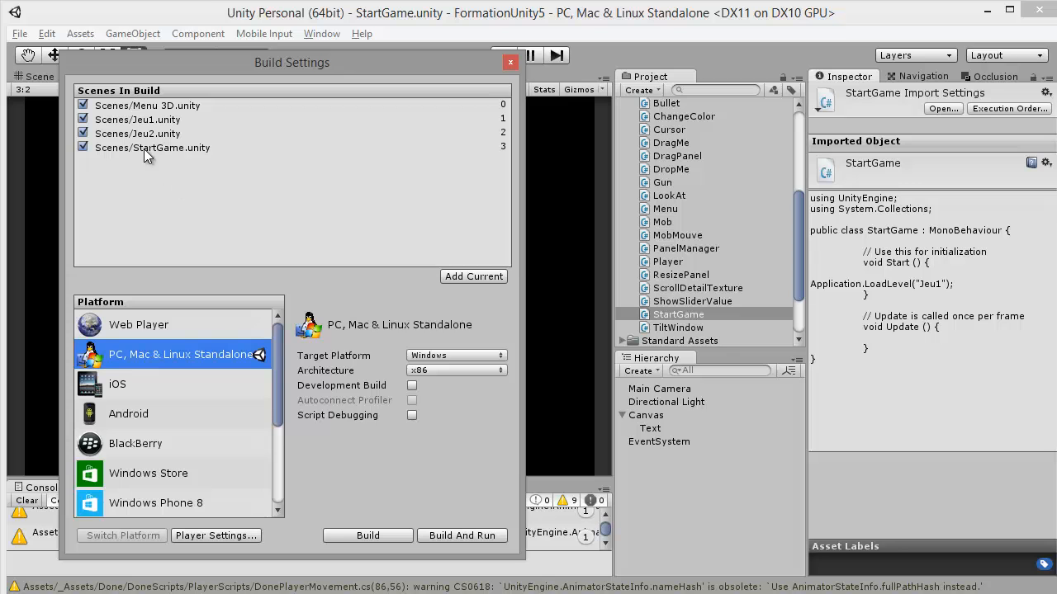
left_click(510, 62)
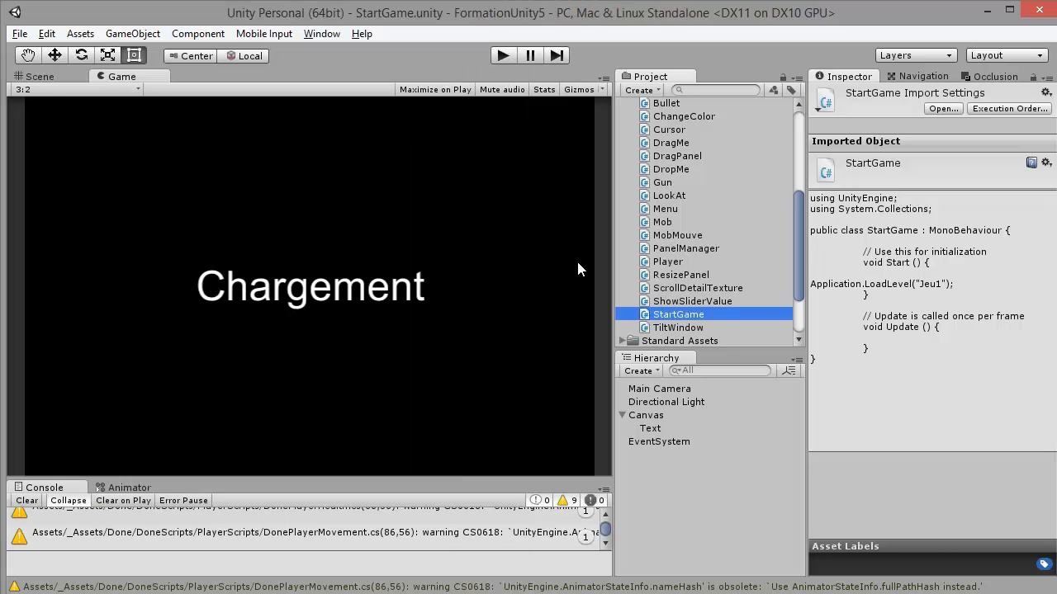
- Open the Menu 3D scene from the project's Scenes folder
scroll(665, 296, "up", 5)
scroll(674, 301, "down", 7)
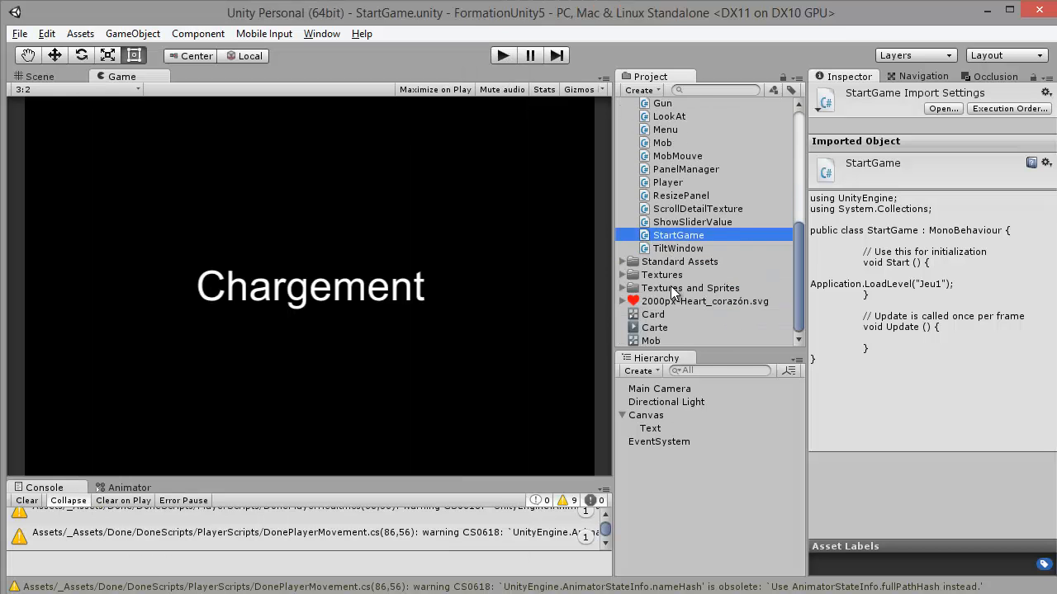
scroll(661, 273, "up", 7)
left_click(621, 228)
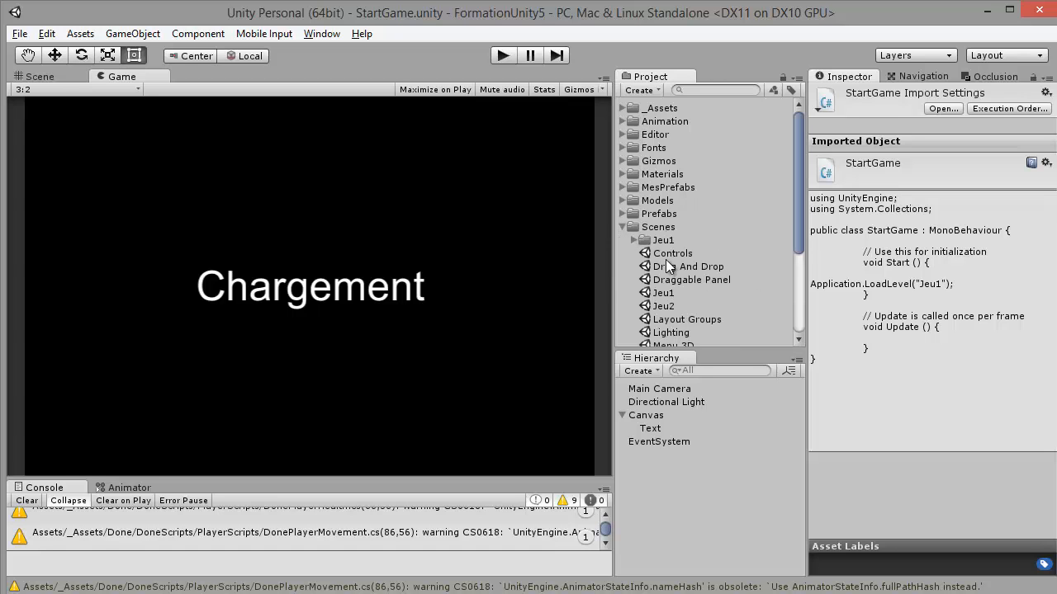
scroll(683, 318, "down", 2)
double_click(682, 300)
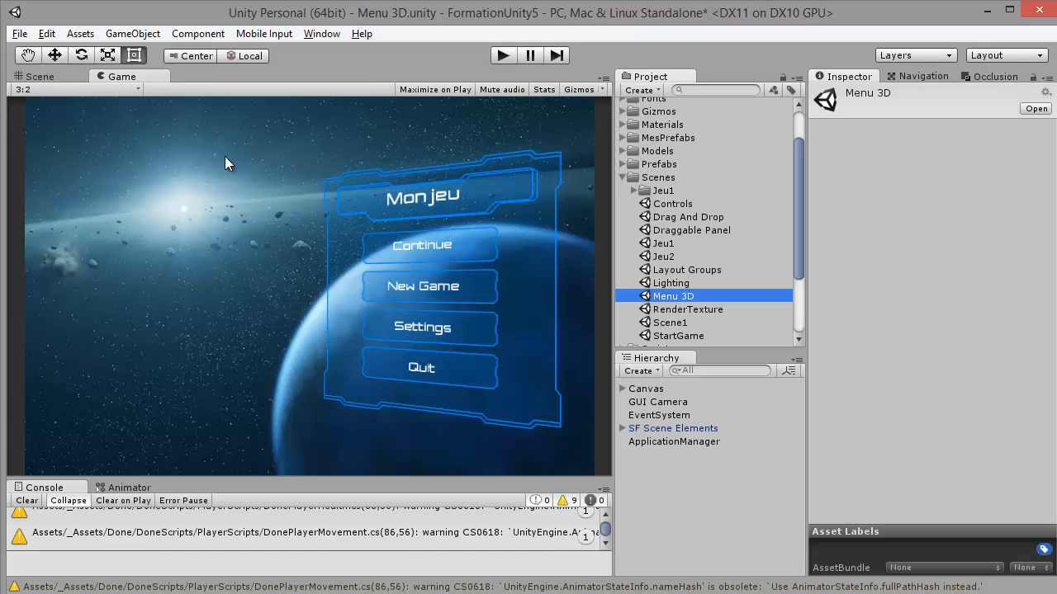
- Set the Continue button's Menu.LoadLevel argument in its On Click event to StartGame and save the scene
left_click(40, 77)
middle_click_drag(152, 364, 221, 290)
scroll(175, 350, "up", 4)
middle_click_drag(174, 349, 389, 297)
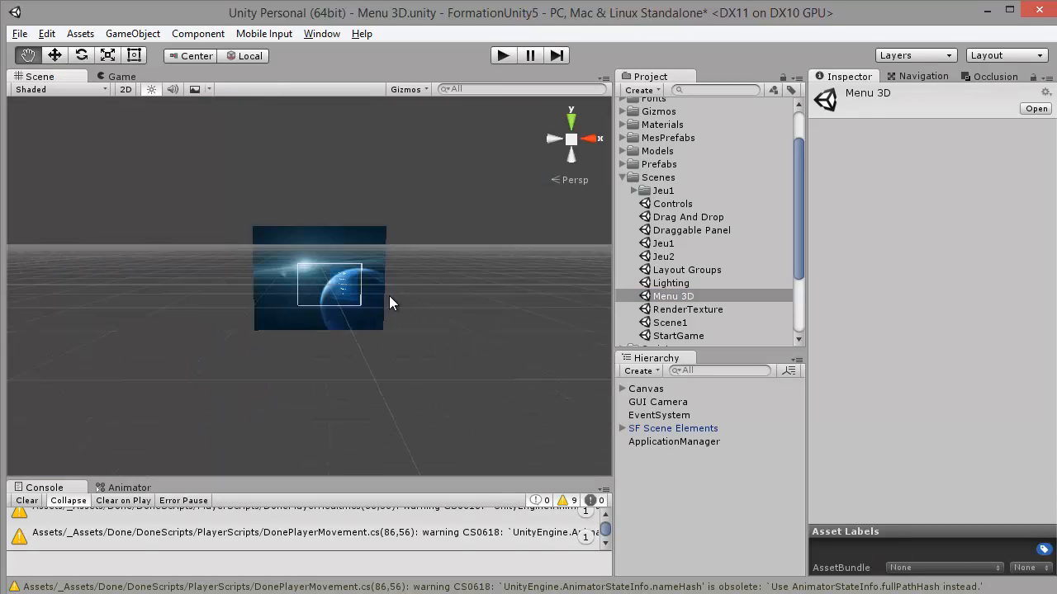
scroll(389, 296, "up", 5)
scroll(402, 278, "down", 2)
left_click(406, 276)
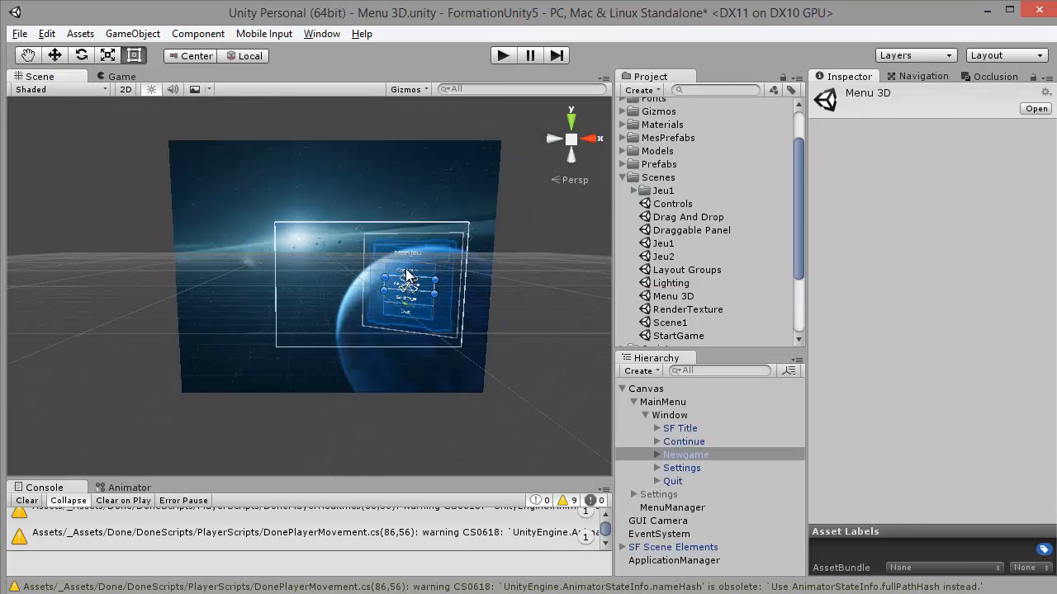
left_click(405, 276)
scroll(407, 277, "up", 4)
scroll(872, 330, "down", 4)
scroll(501, 284, "up", 4)
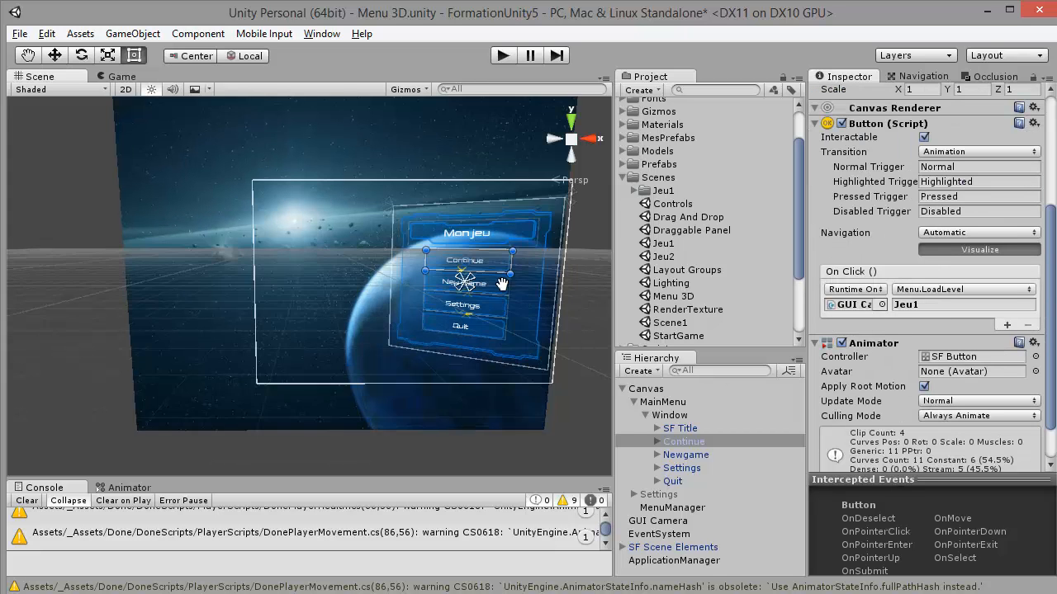
middle_click_drag(502, 284, 394, 241)
left_click(947, 304)
type("S")
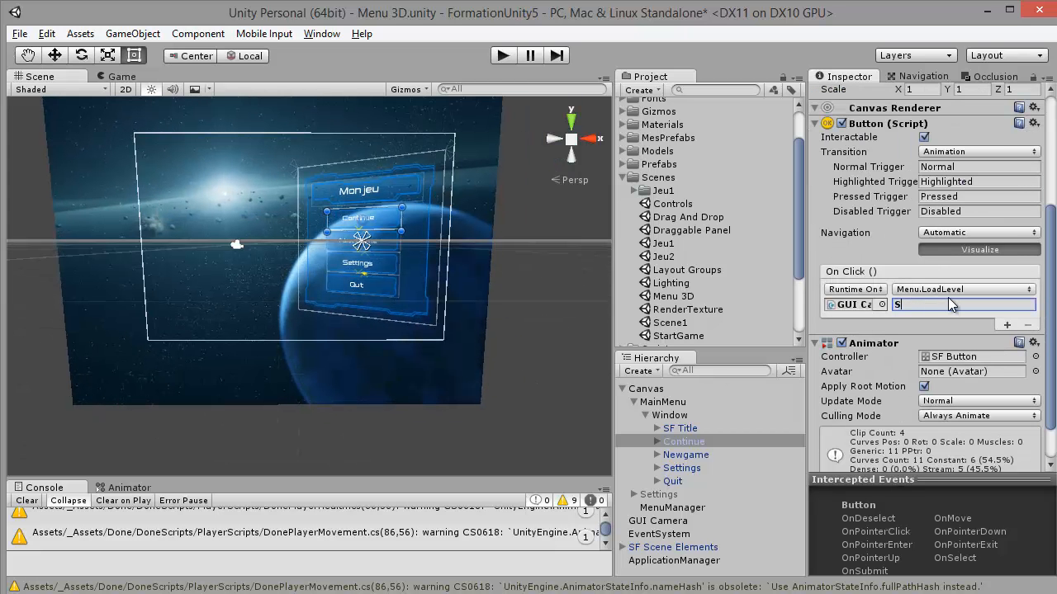
type("tart")
key("BackSpace")
type("rtGame")
key("ctrl+s")
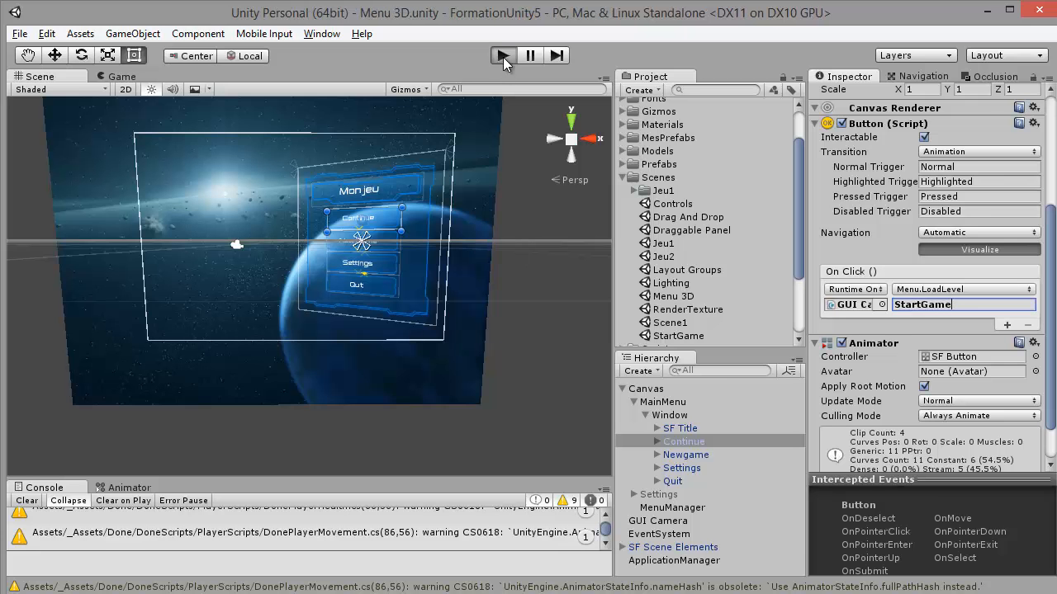
- Play-test the Menu 3D scene by choosing Continue to launch the game, fire one shot, and stop play mode
left_click(502, 55)
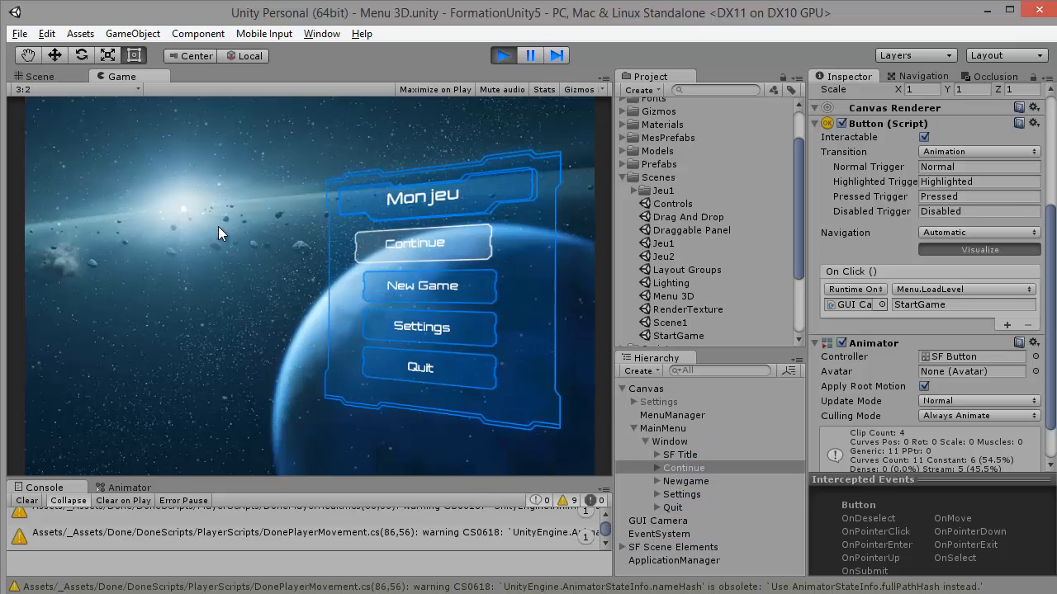
left_click(376, 243)
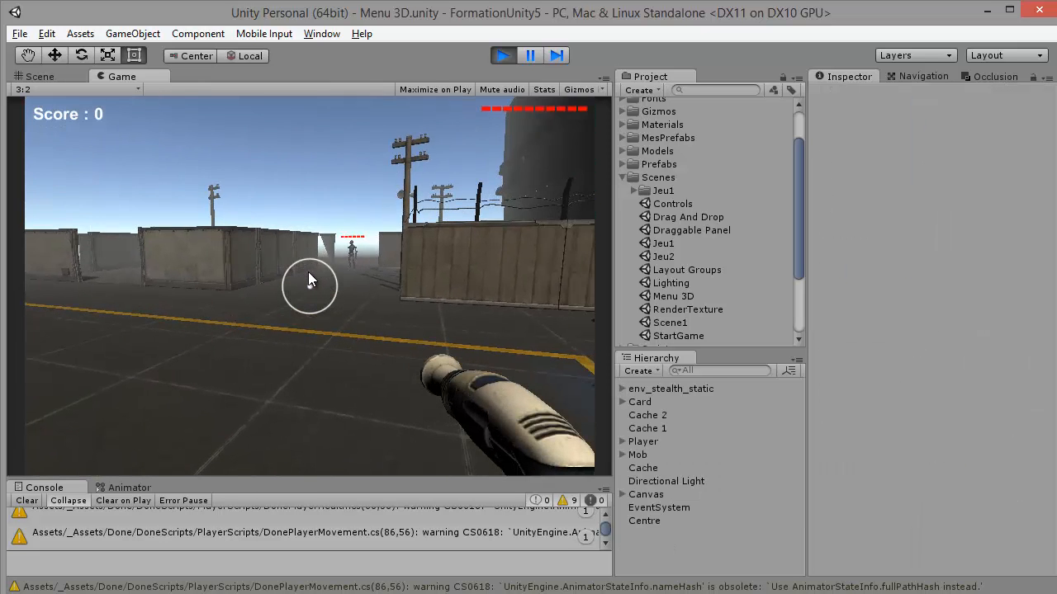
key("Escape")
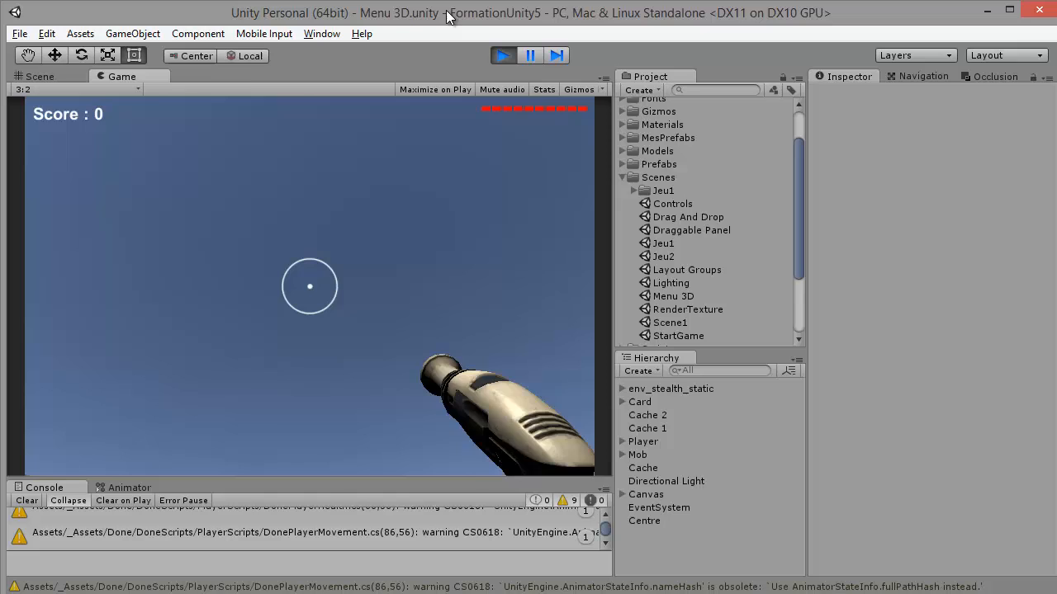
left_click(347, 211)
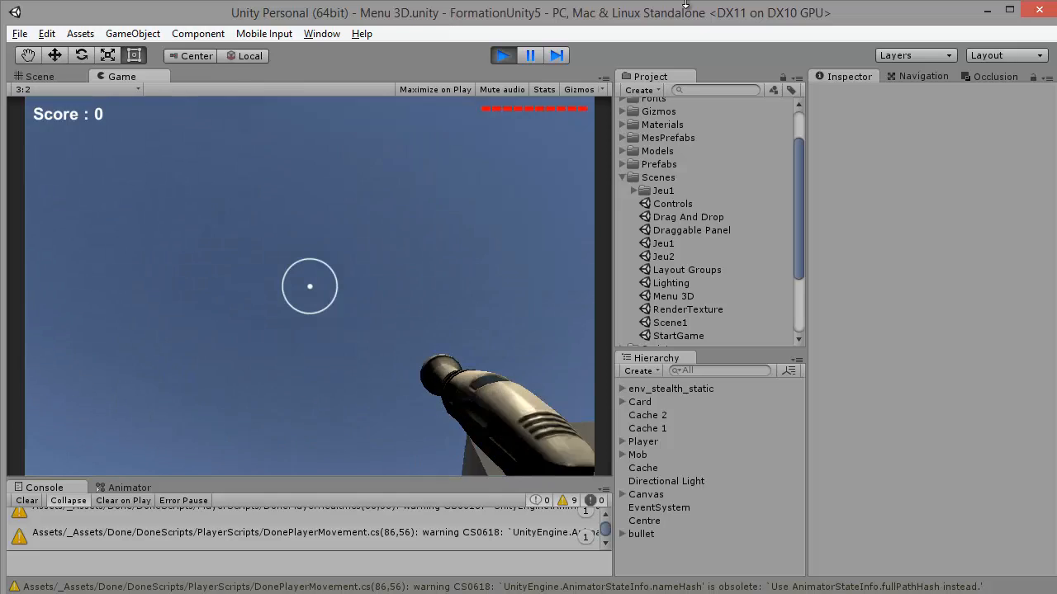
left_click(501, 56)
- Run the menu scene a second time, enter the game through Continue, and end the test
scroll(359, 221, "up", 5)
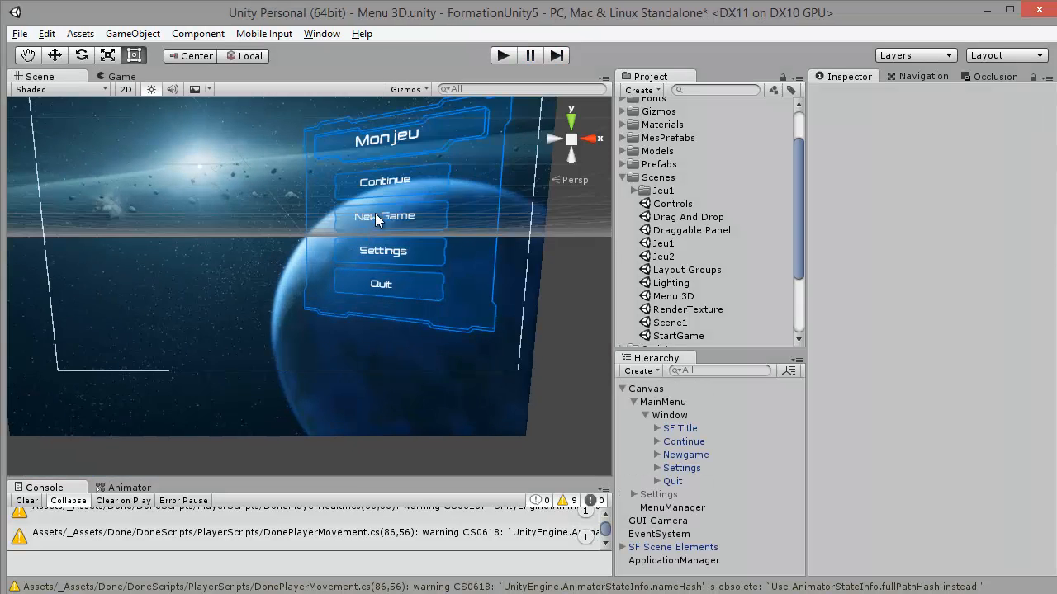
key("t")
scroll(340, 280, "up", 6)
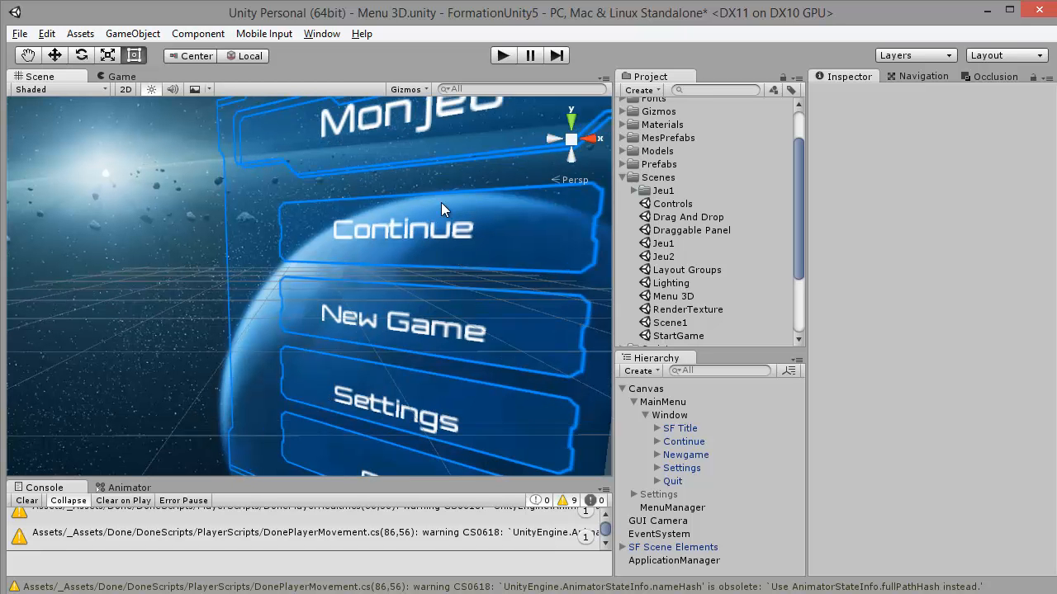
left_click(502, 55)
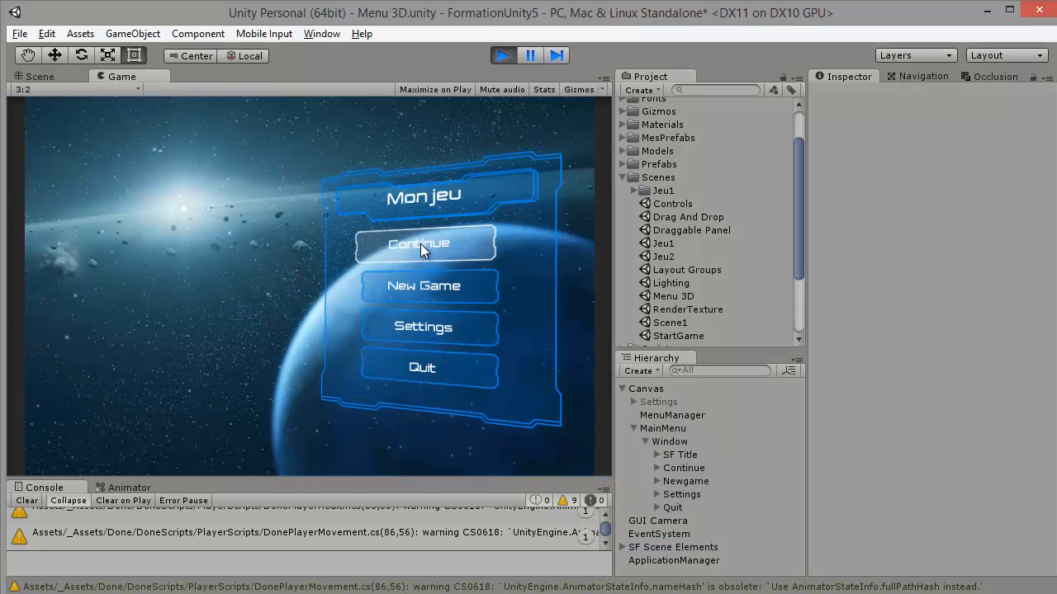
left_click(420, 244)
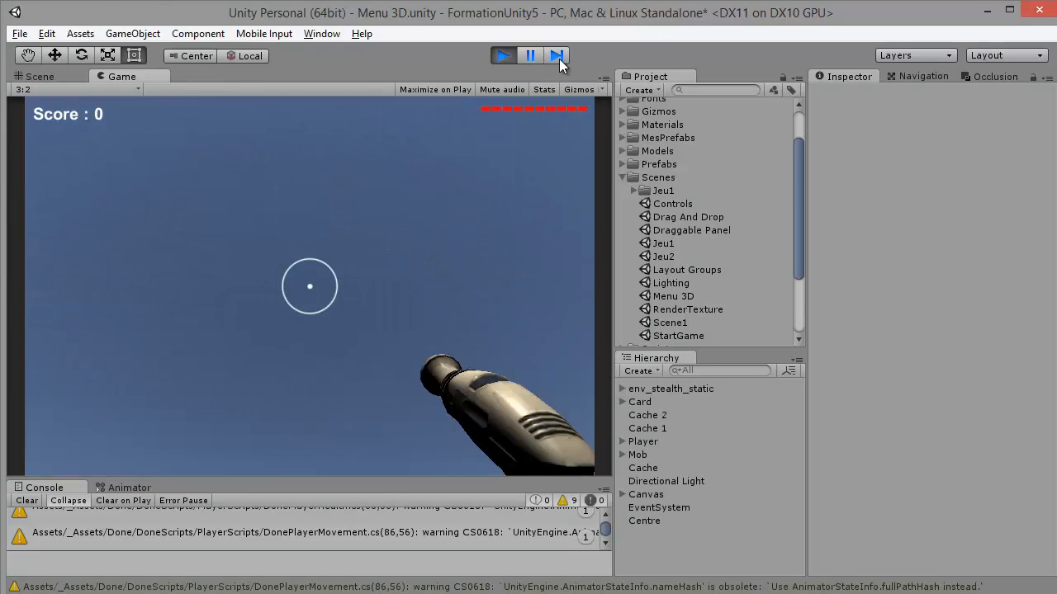
left_click(500, 58)
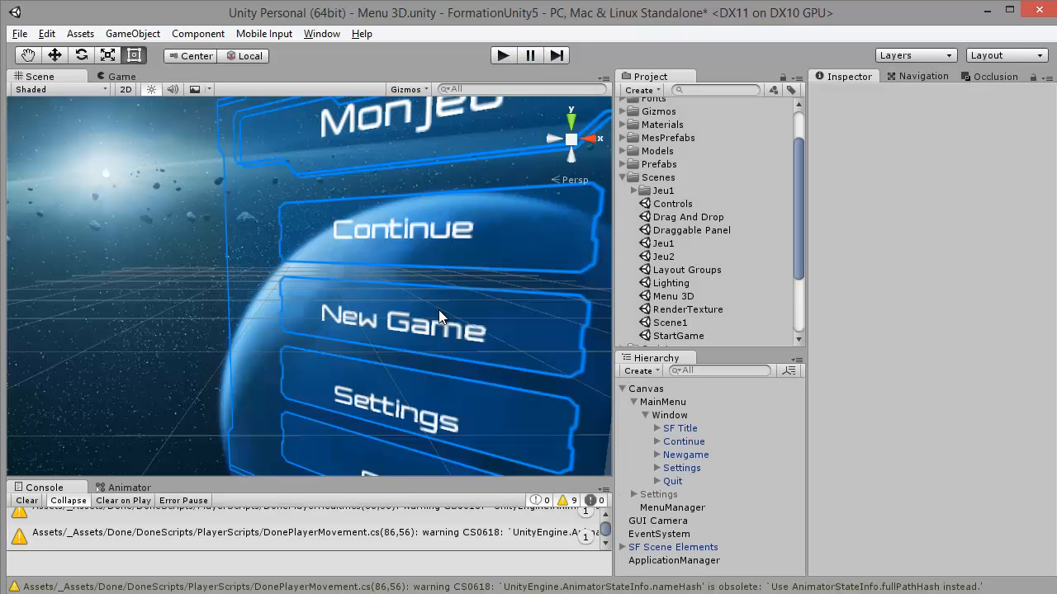
scroll(272, 289, "down", 8)
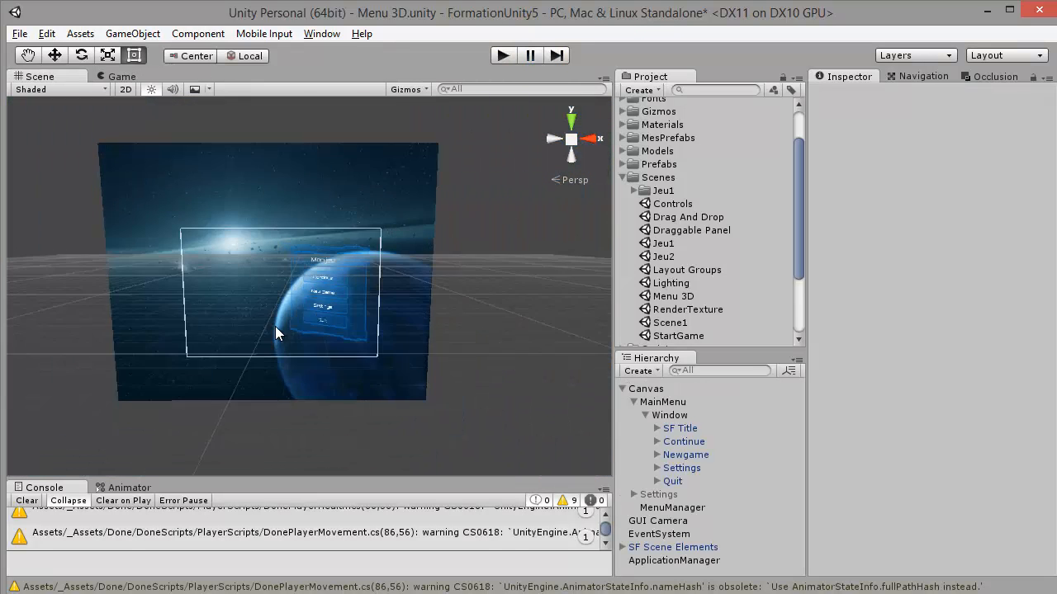
scroll(275, 327, "up", 5)
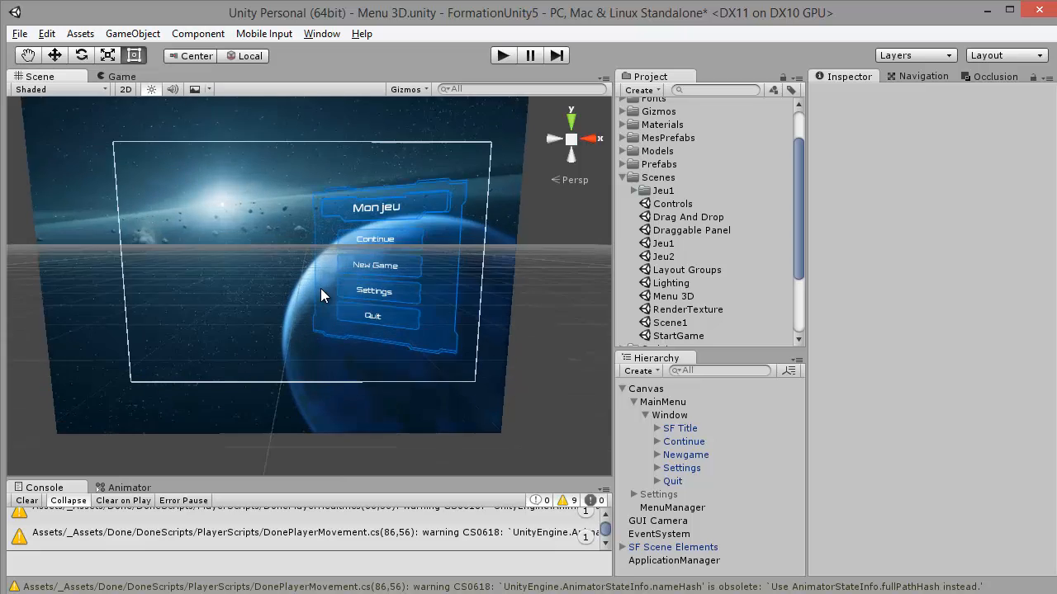
scroll(321, 289, "up", 2)
scroll(321, 291, "down", 1)
middle_click_drag(320, 292, 349, 313)
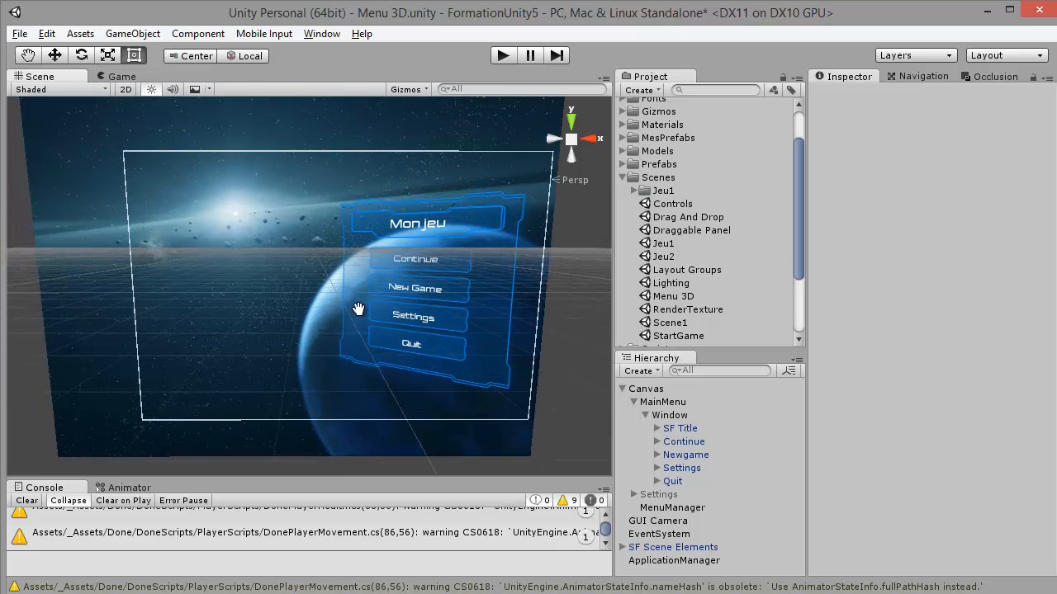
scroll(353, 311, "up", 3)
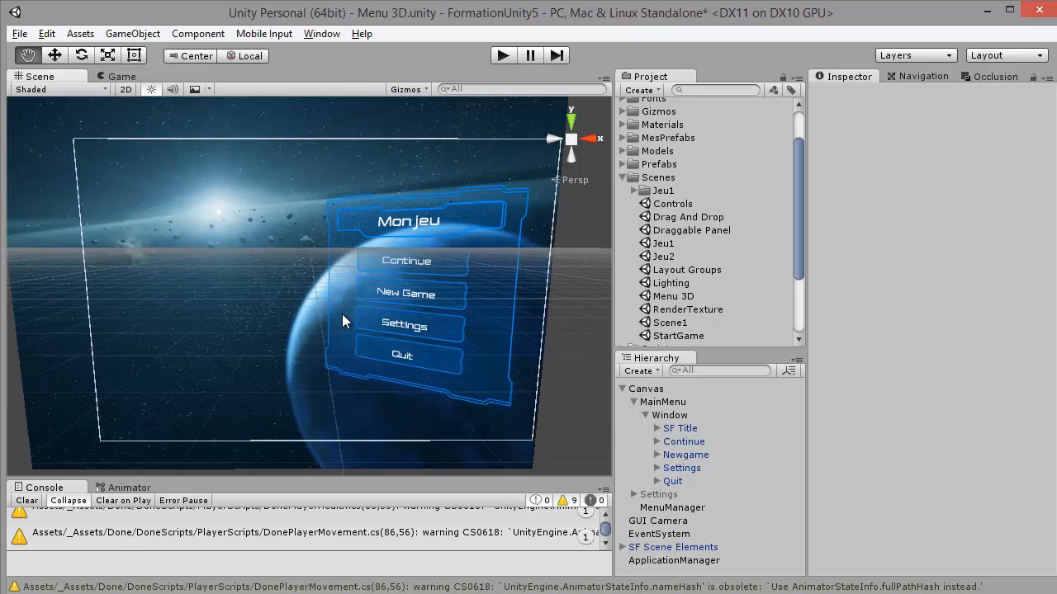
scroll(342, 314, "down", 2)
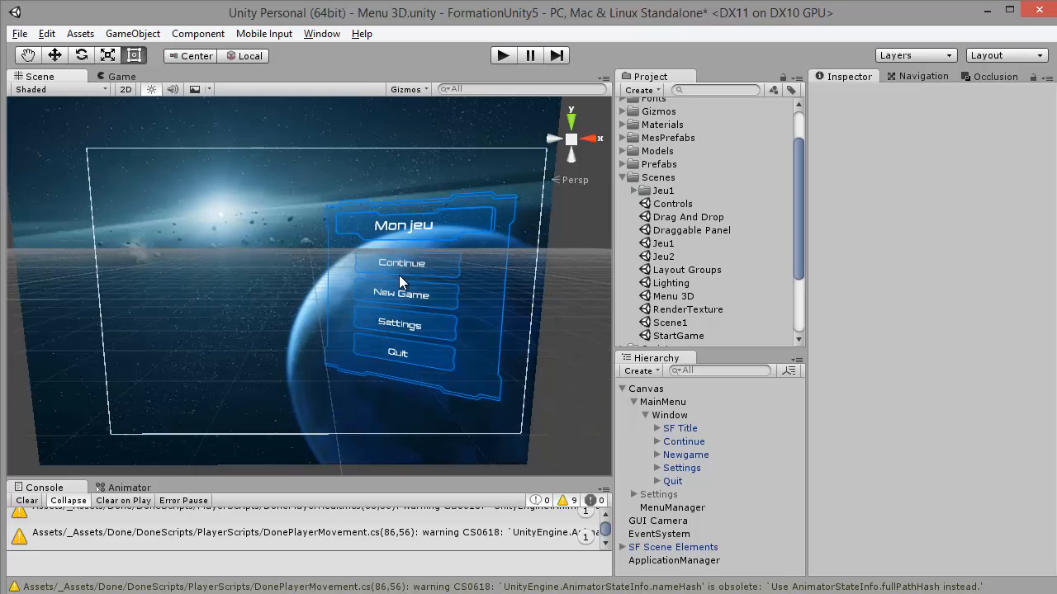